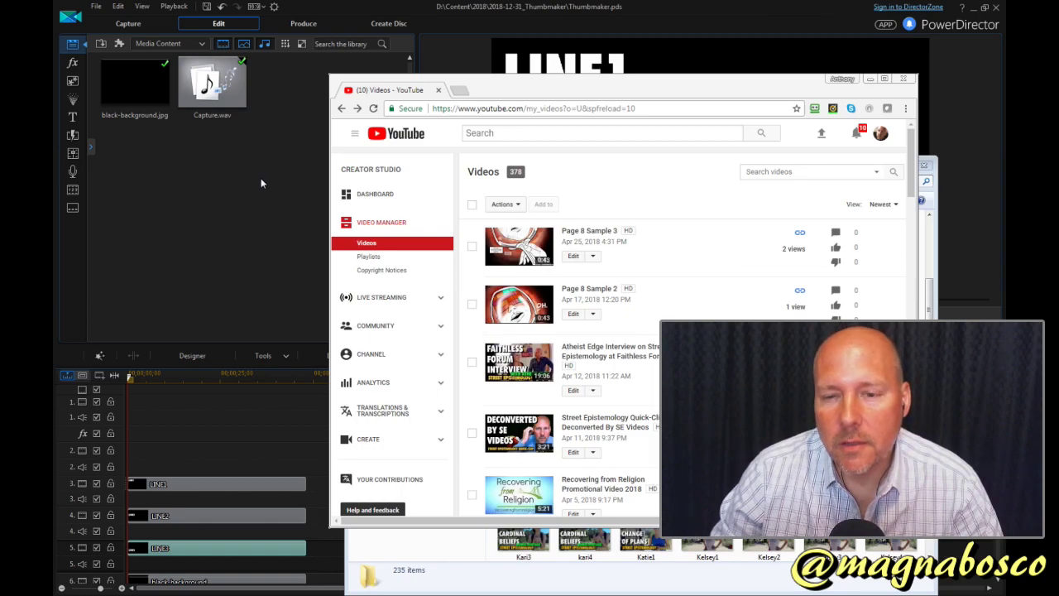
Step: Search the video manager for the "An Abrupt Departure" video and check the recording date in its description
left_click(786, 173)
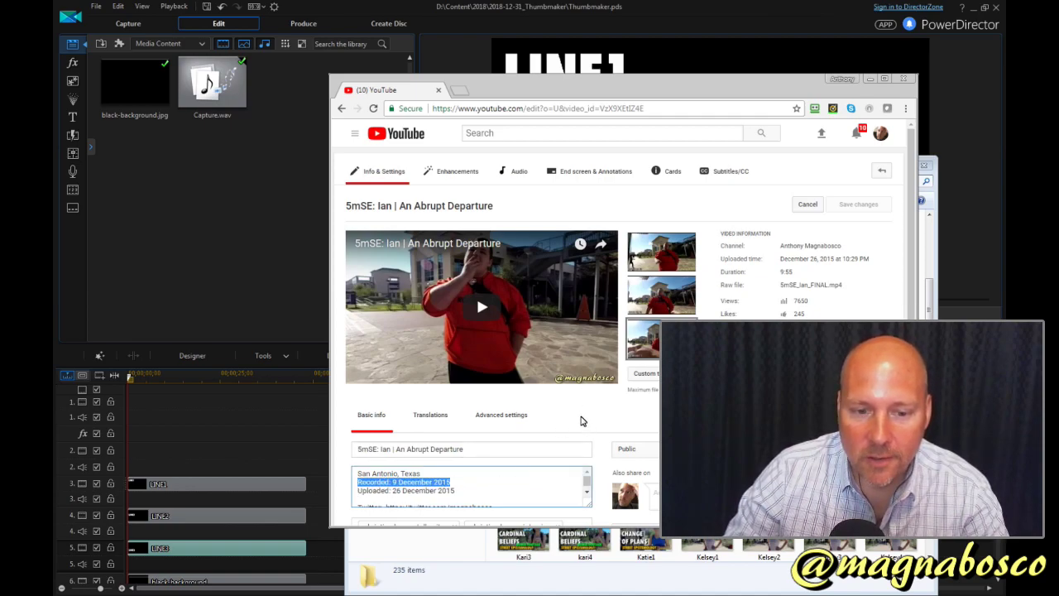
scroll(649, 413, "down", 1)
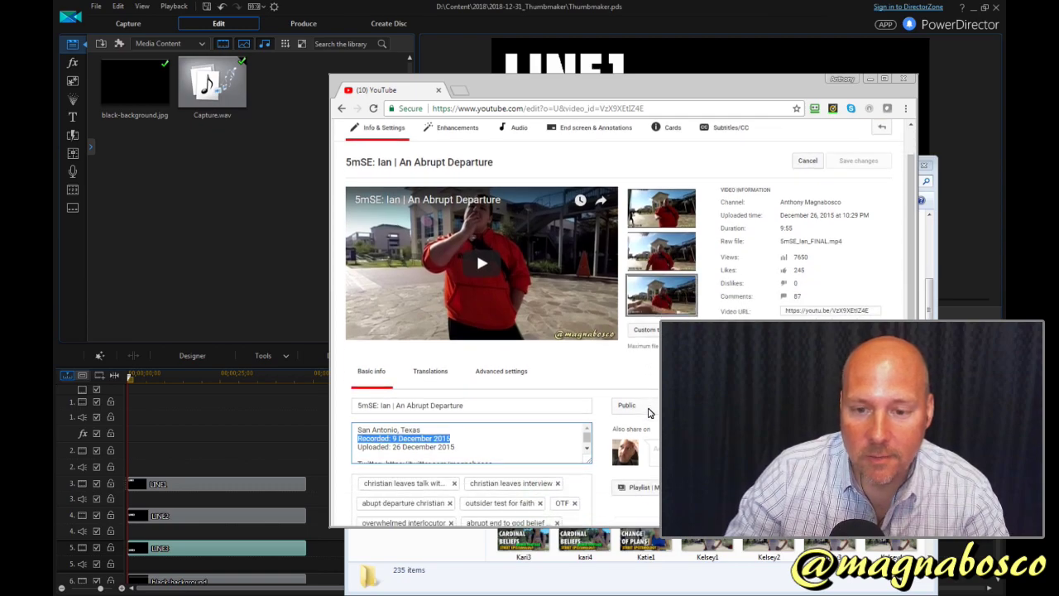
left_click_drag(590, 451, 592, 463)
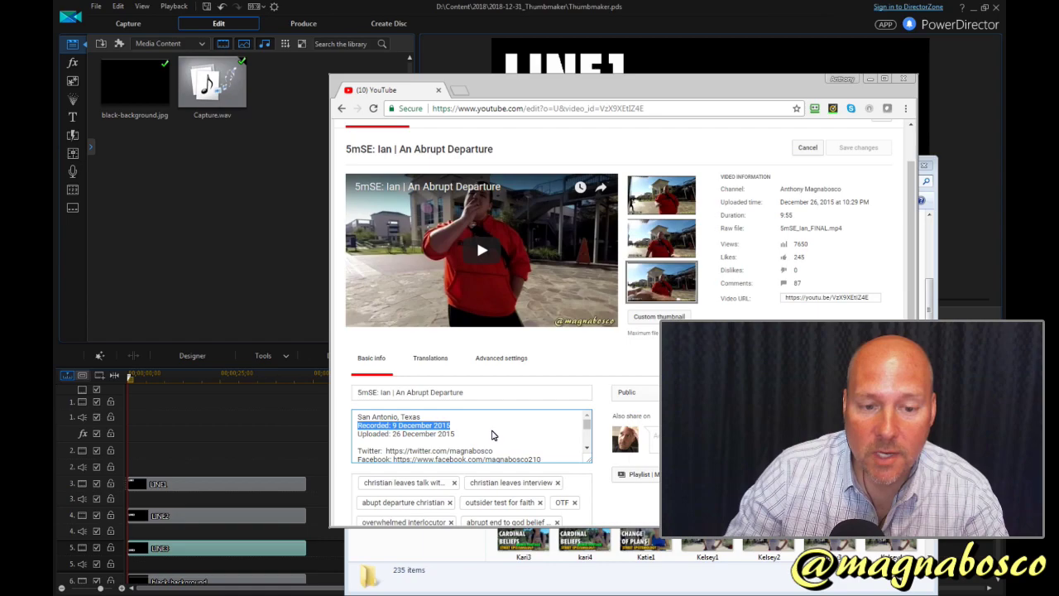
left_click(347, 332)
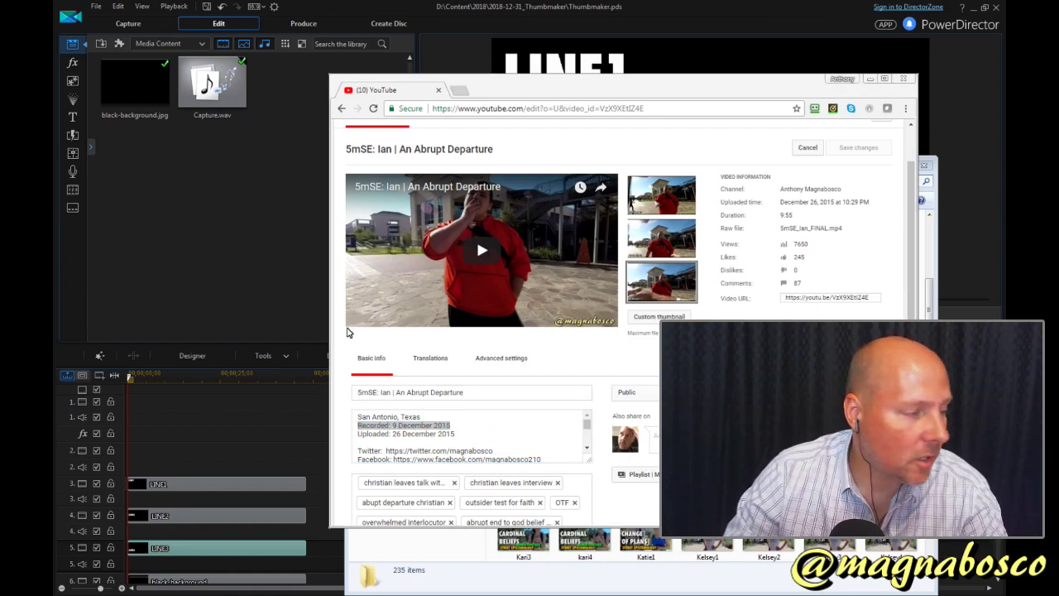
Step: Switch to File Explorer and open the 2015-12-09 folder under 05-25-2016\2015 on the 2015b (K:) drive
key("alt+Tab")
left_click_drag(617, 171, 564, 131)
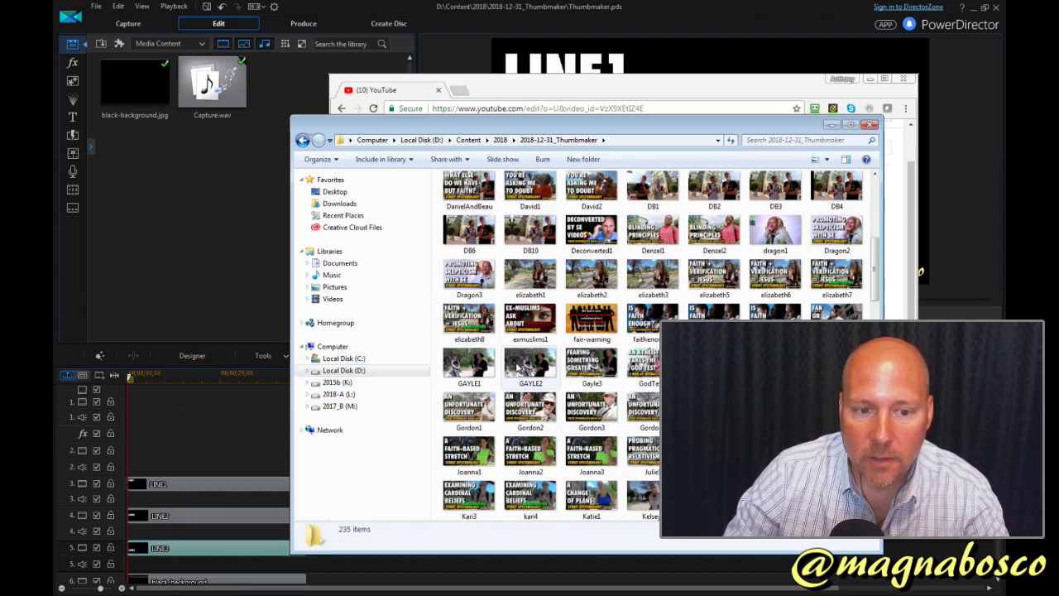
key("alt+Tab")
key("alt+Tab")
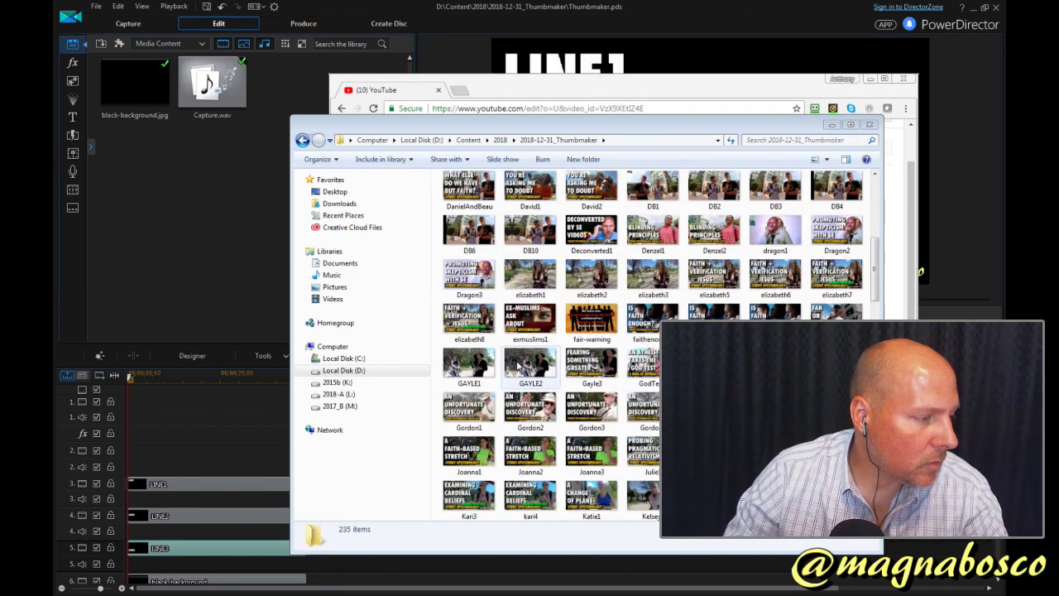
key("alt+Tab")
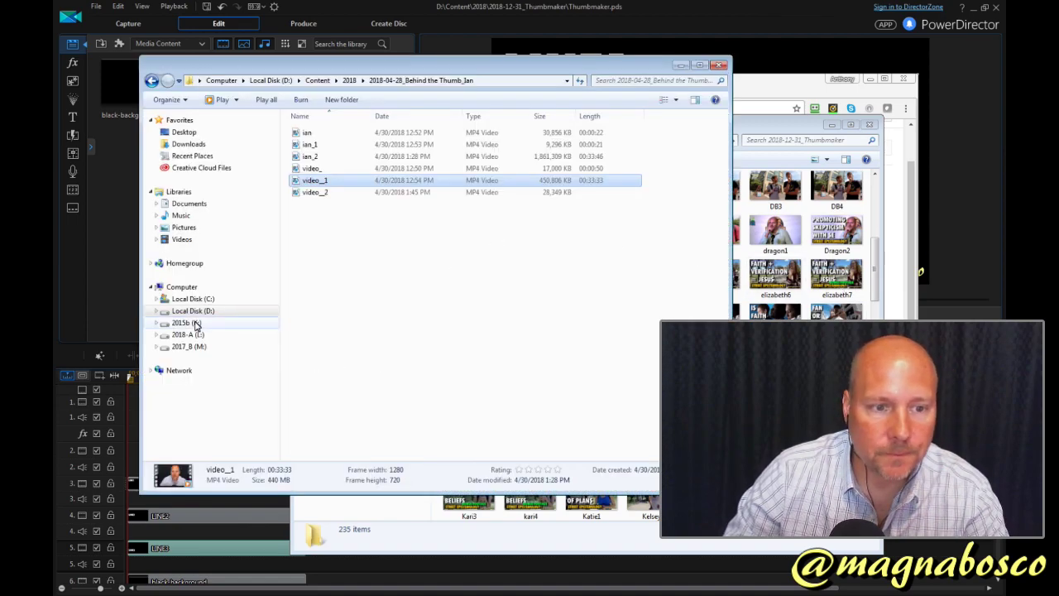
left_click(196, 323)
double_click(319, 134)
left_click(314, 138)
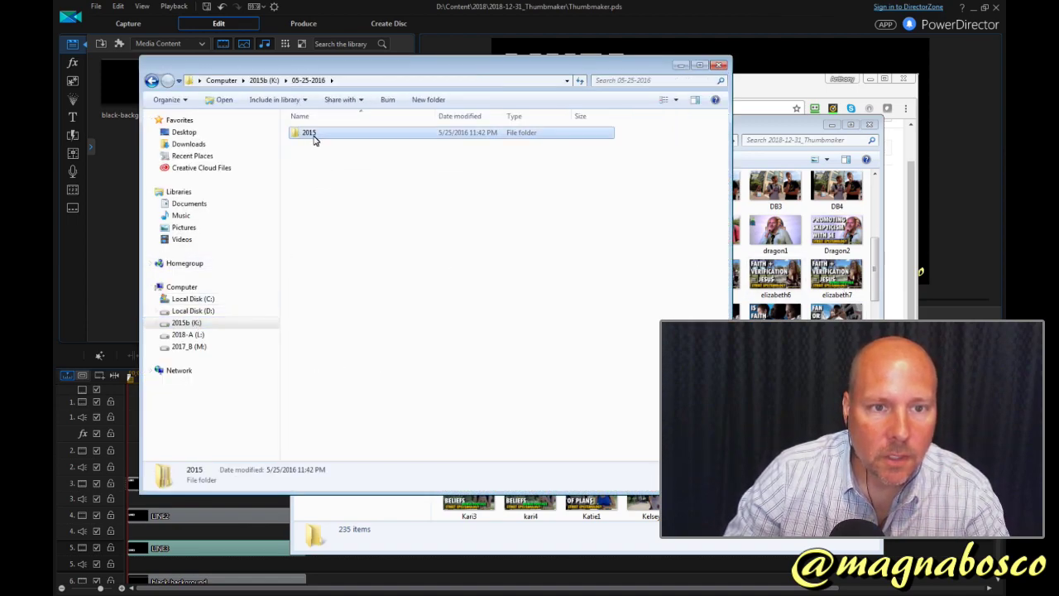
key("Return")
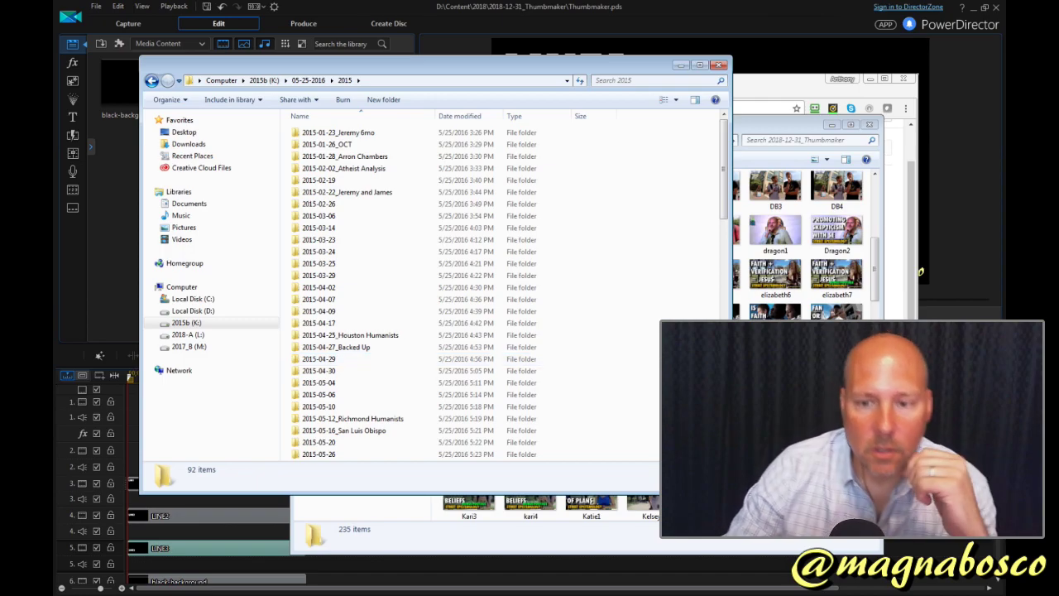
scroll(430, 289, "down", 13)
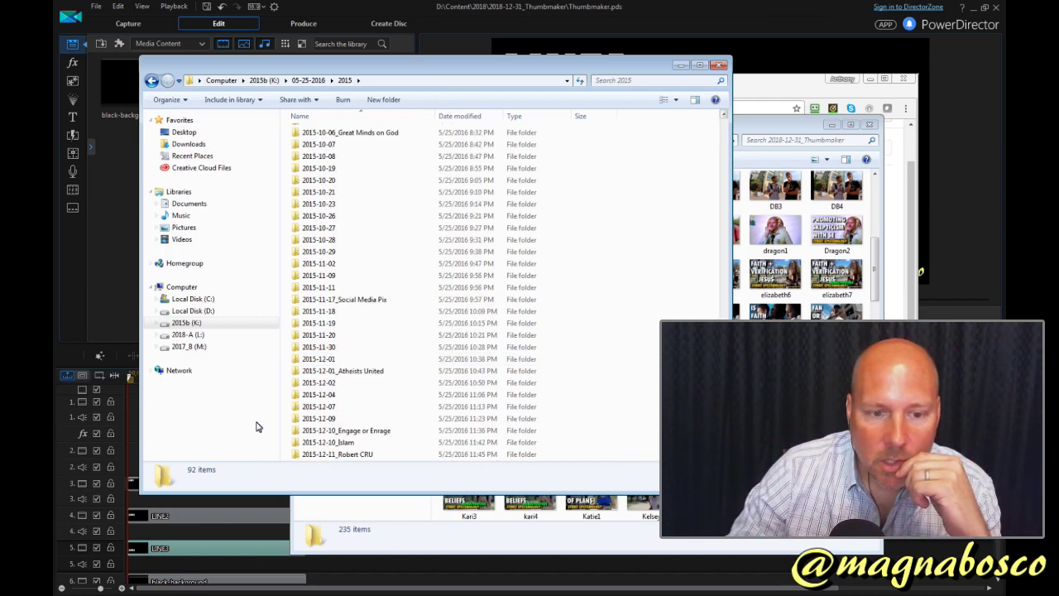
double_click(328, 419)
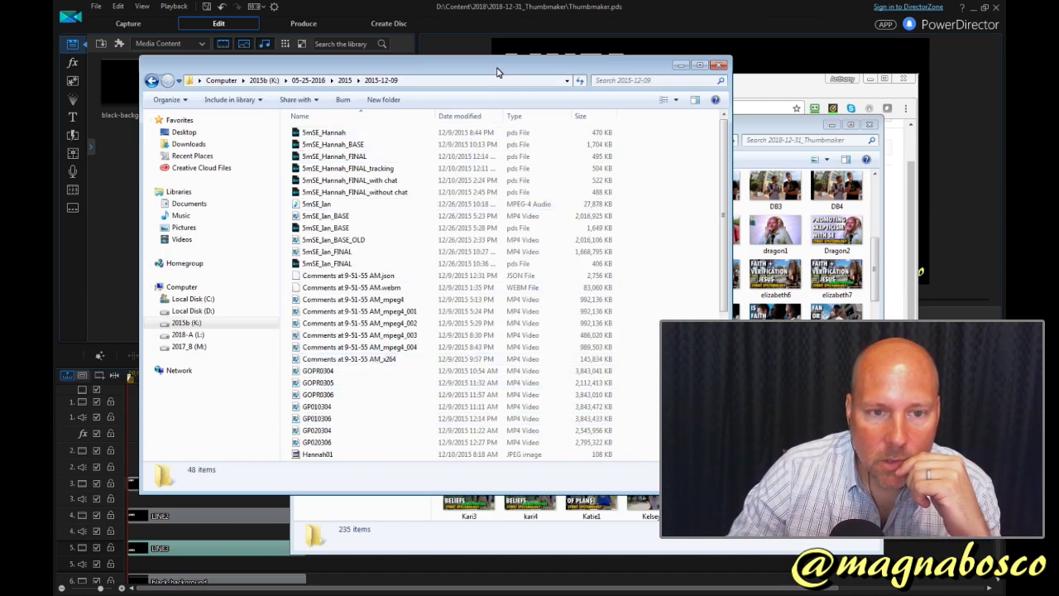
left_click_drag(496, 73, 672, 61)
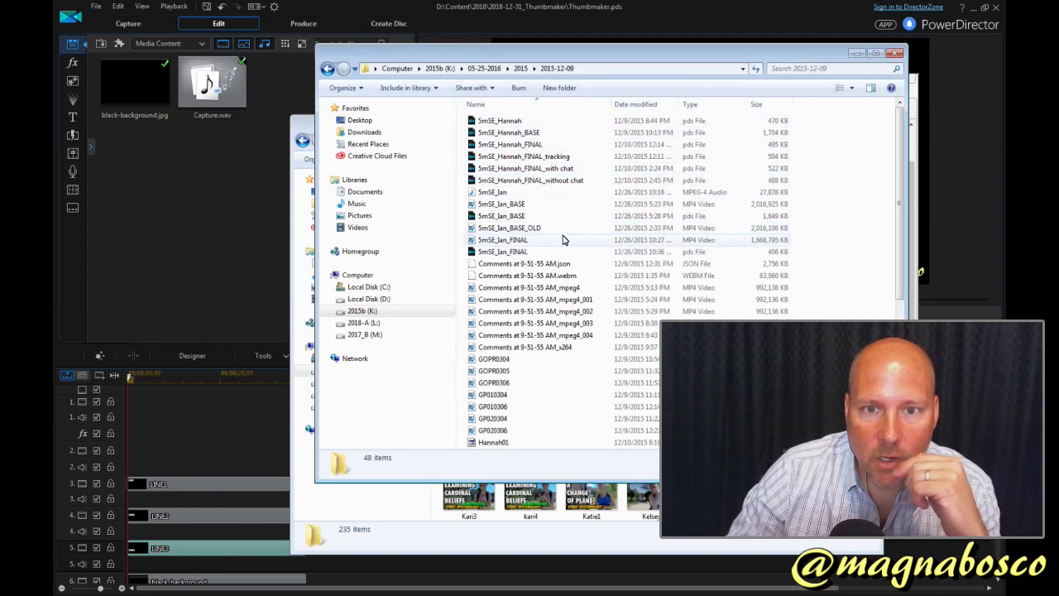
Step: Preview the raw clips GOPR0304, GOPR0305 and GOPR0306 to look for the interview with the man in the red hoodie
left_click(501, 360)
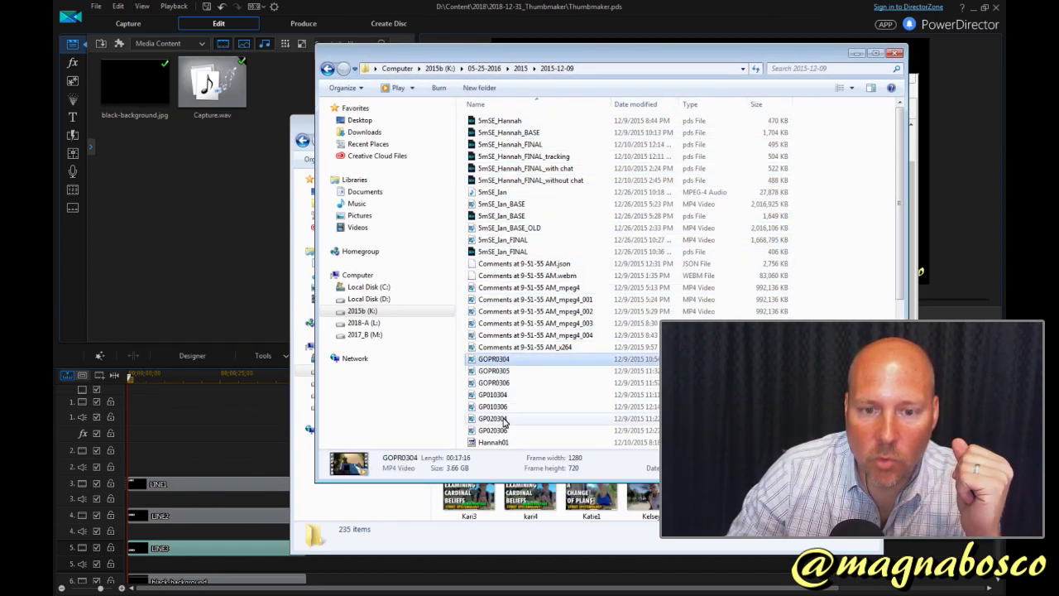
left_click(501, 431, "shift")
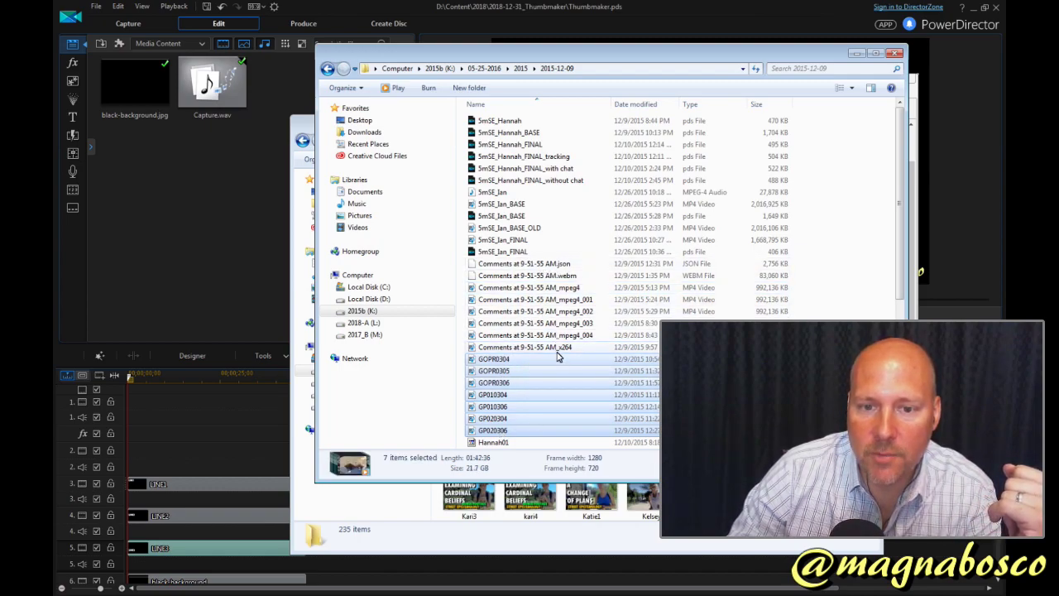
left_click(517, 369)
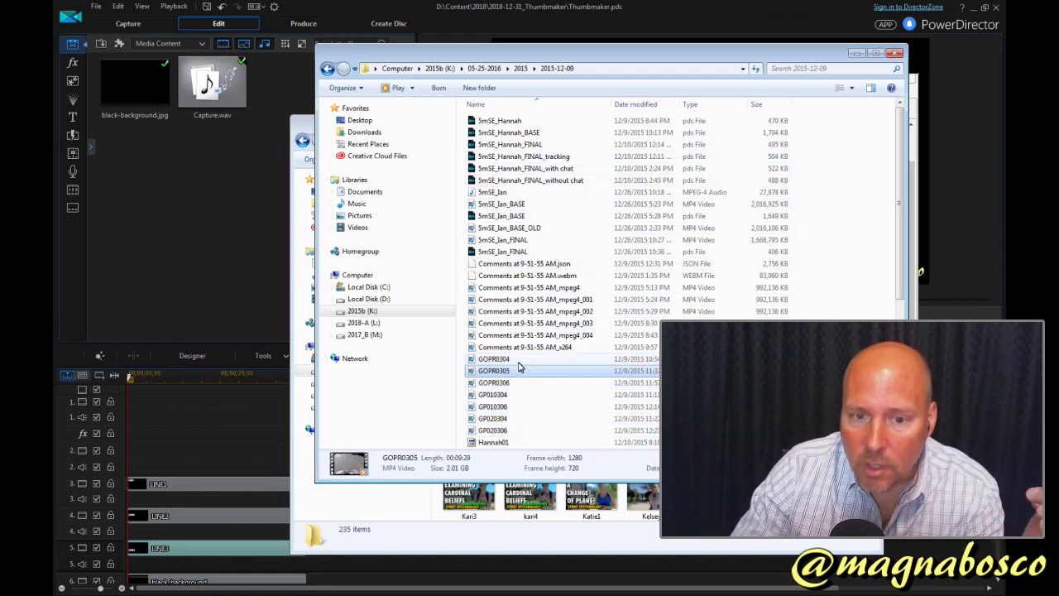
double_click(507, 358)
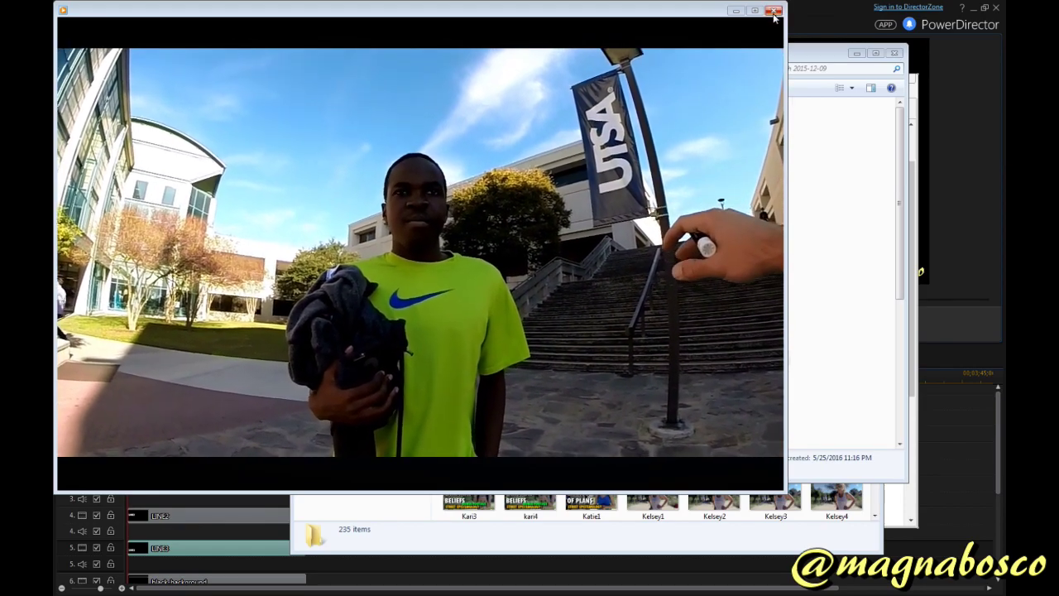
left_click(773, 10)
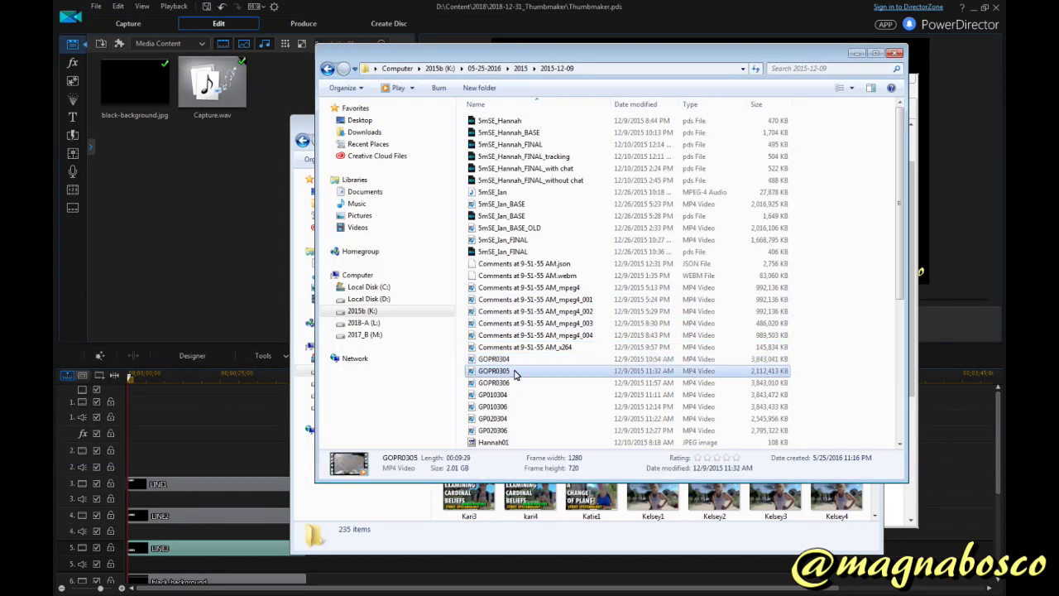
double_click(514, 374)
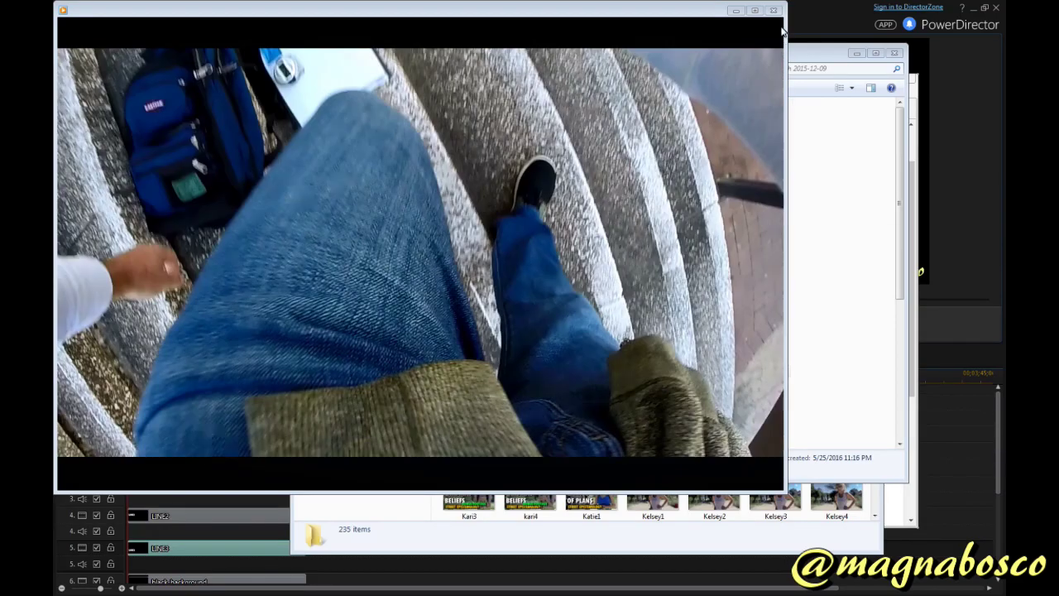
left_click(773, 10)
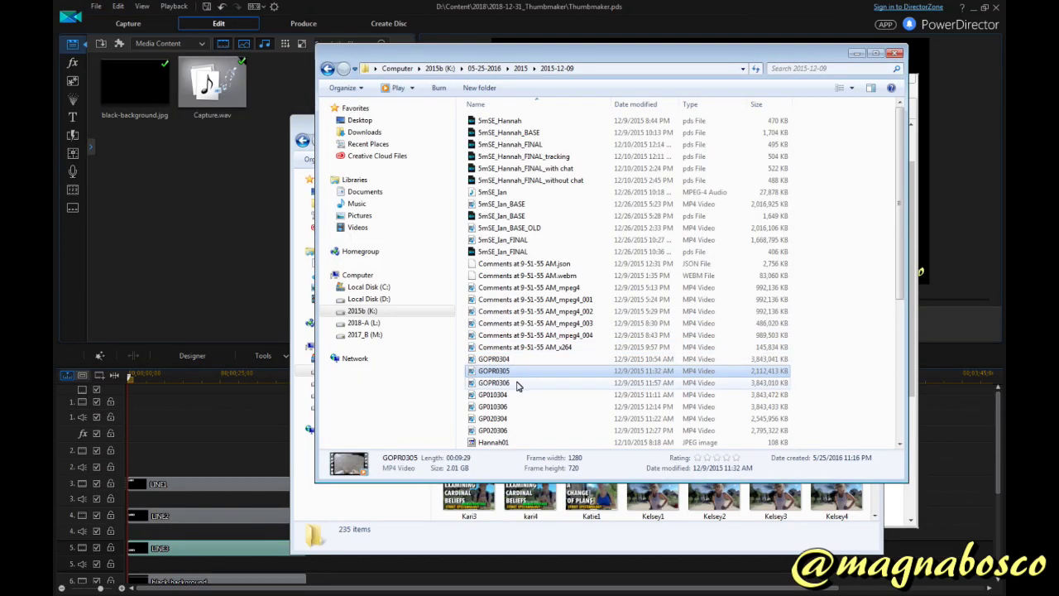
double_click(516, 383)
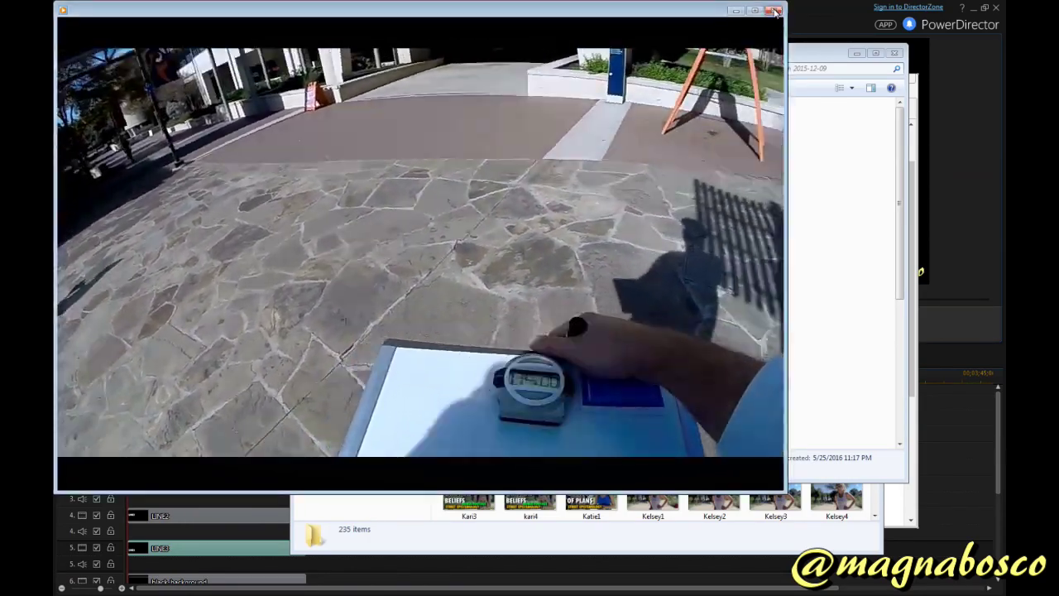
left_click(775, 11)
Step: Skim through GP010304 to locate the red-hoodie interview, and import the clip into the PowerDirector media library
left_click(494, 396)
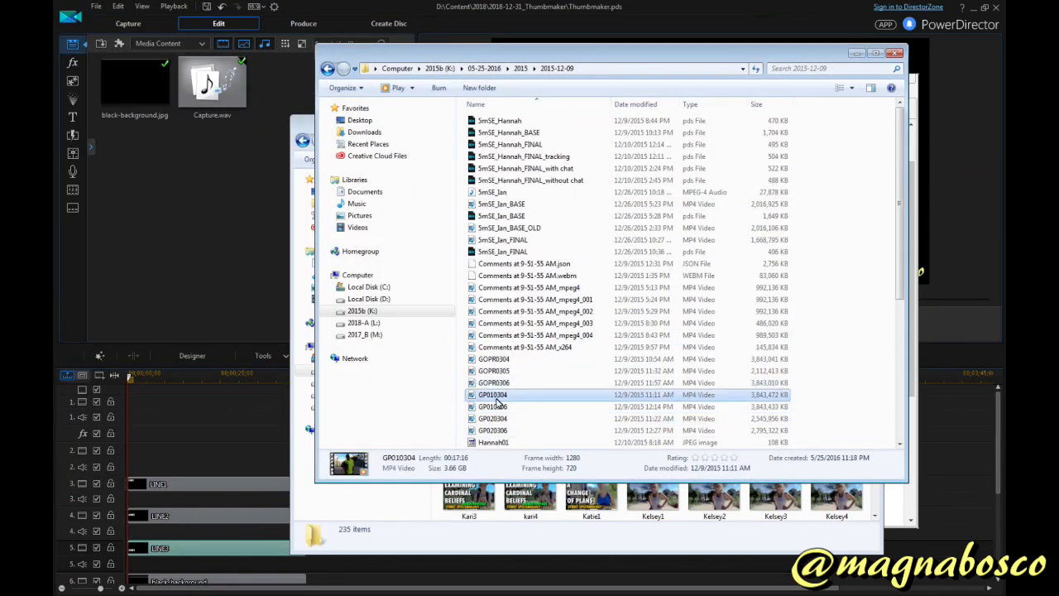
double_click(494, 397)
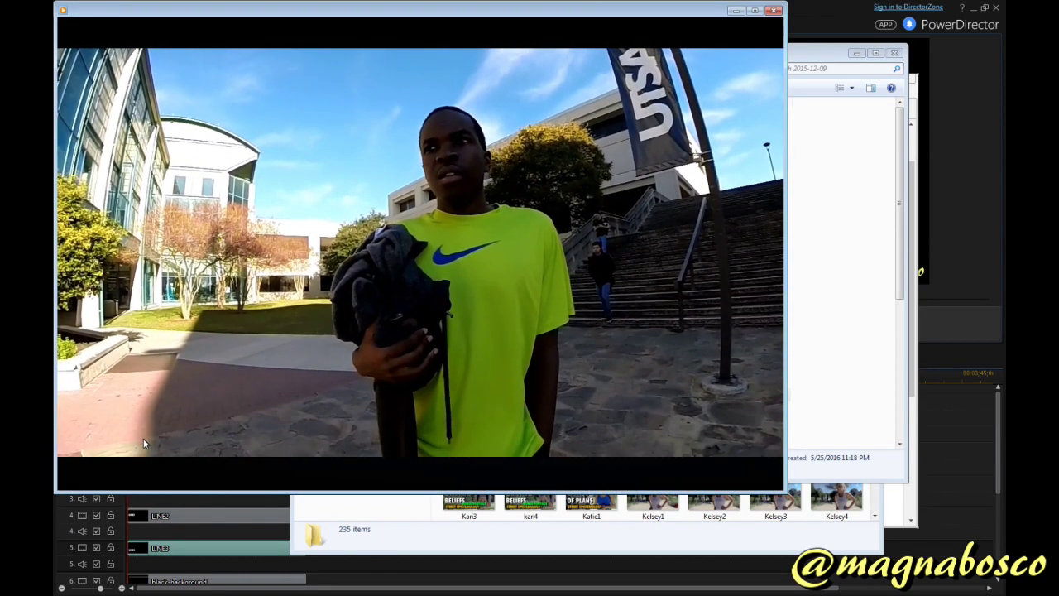
left_click(144, 457)
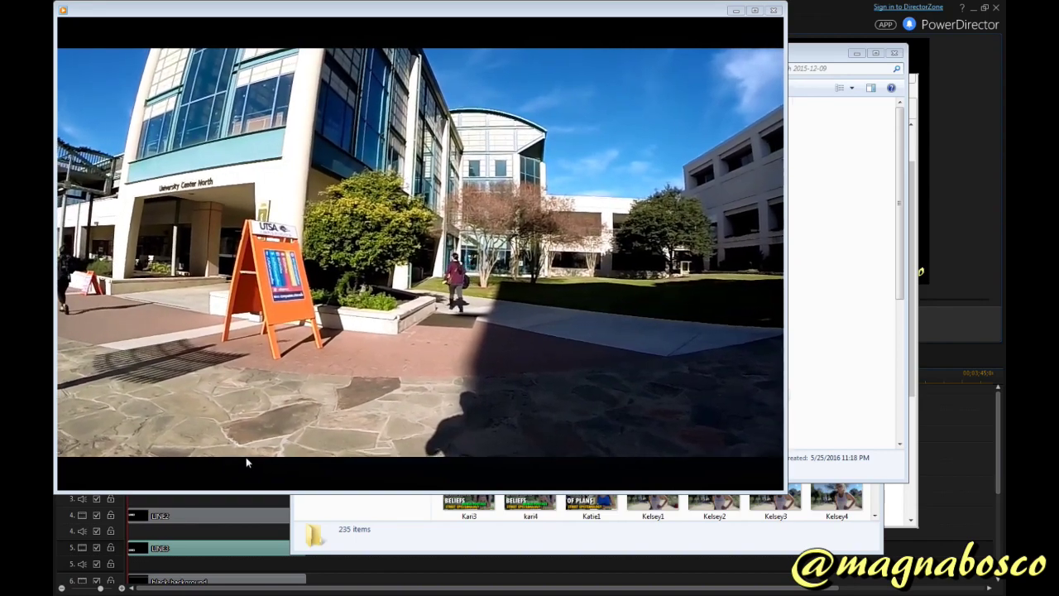
left_click(246, 457)
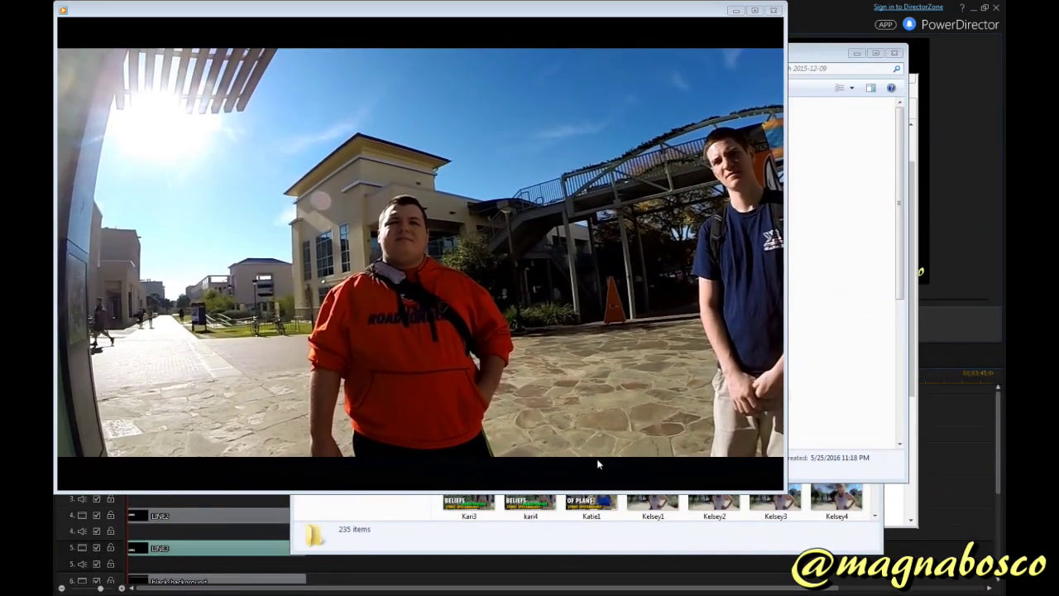
left_click(612, 458)
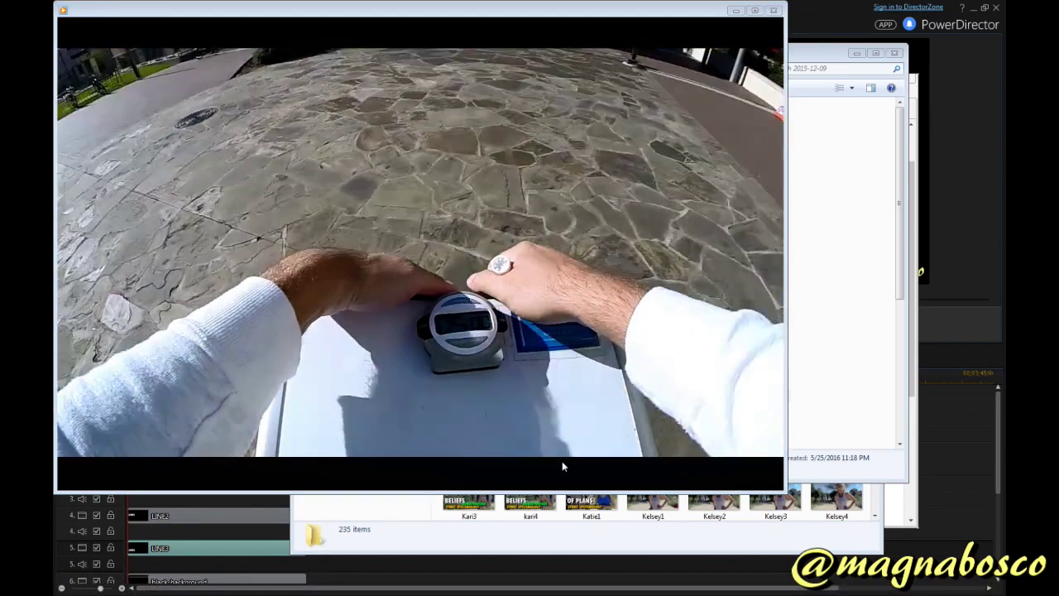
left_click(538, 466)
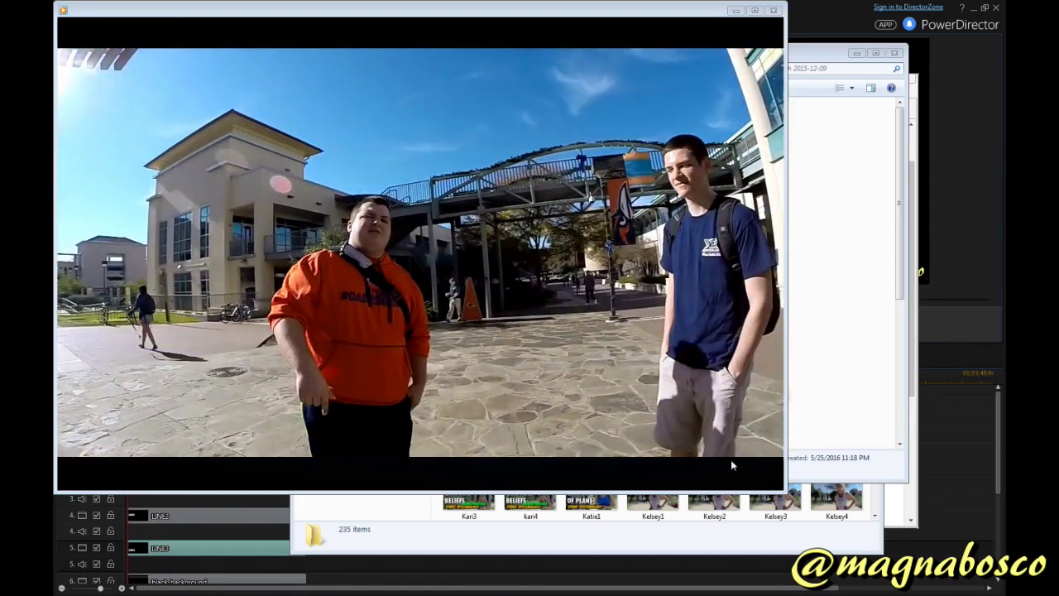
left_click(731, 460)
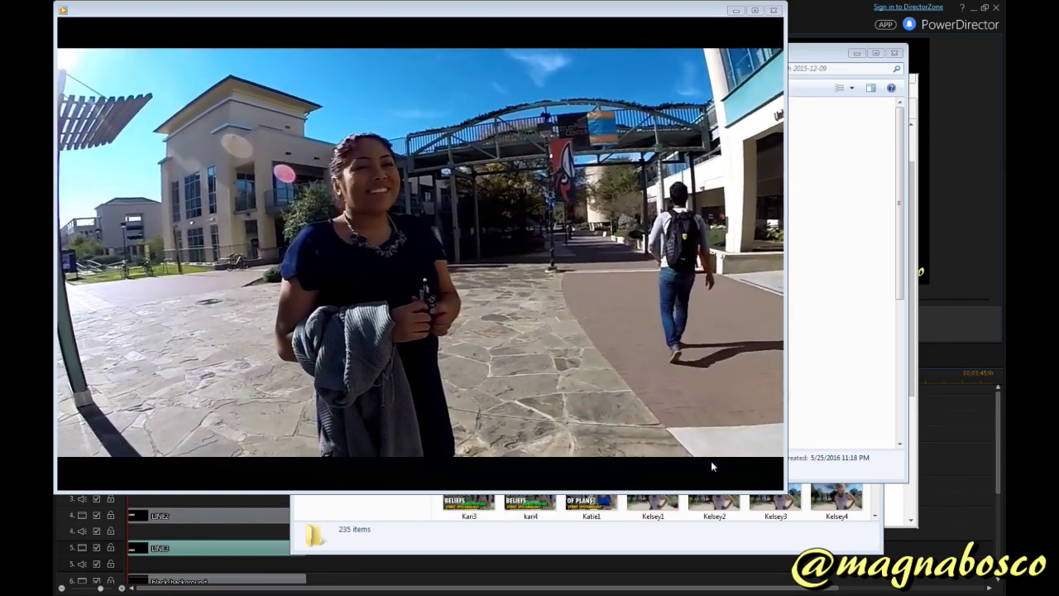
left_click(677, 466)
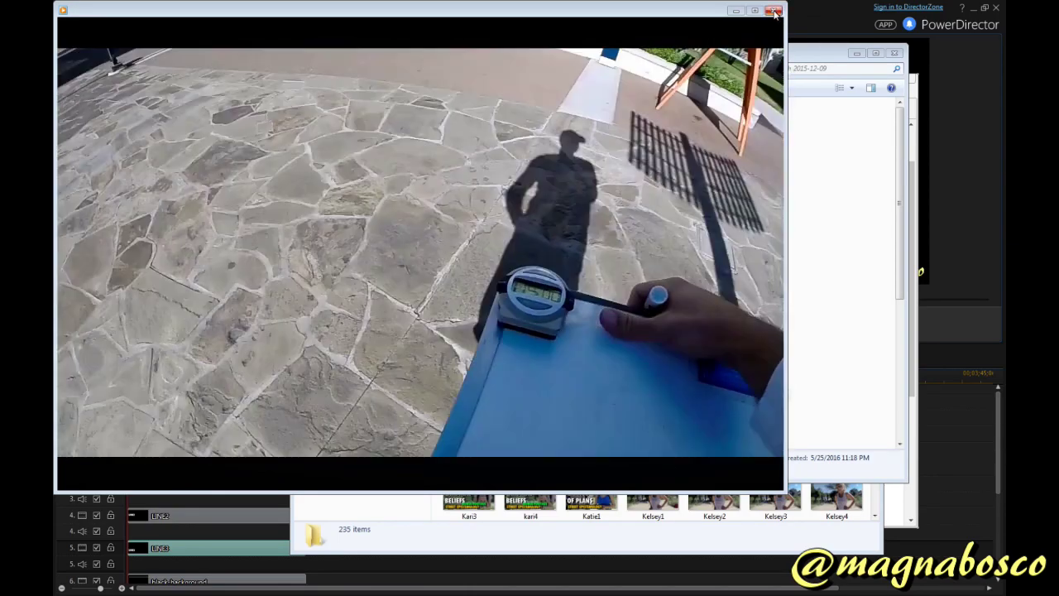
left_click(774, 11)
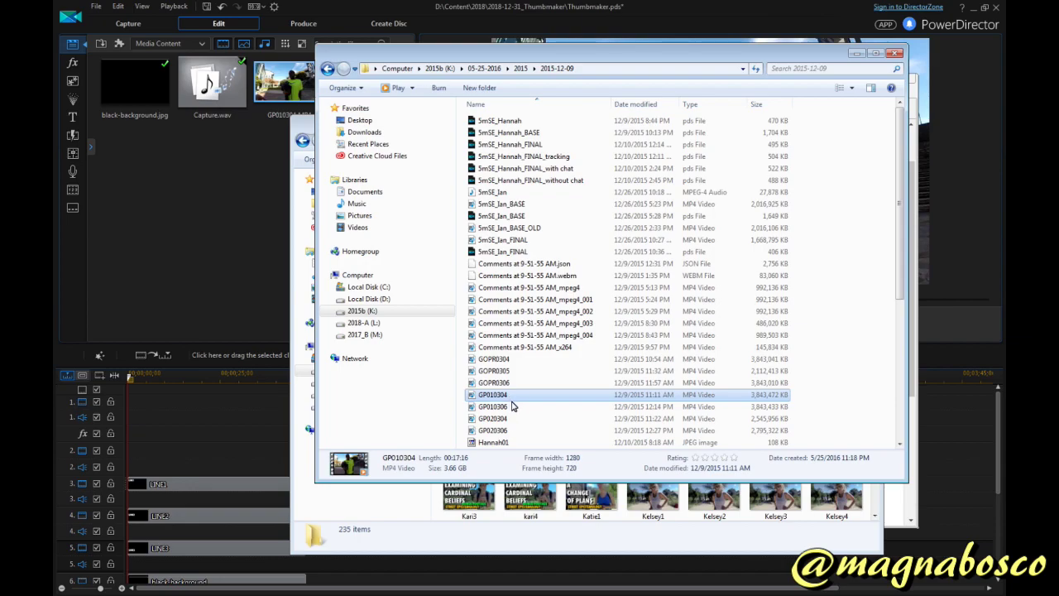
Step: Import GP020304 into the PowerDirector media library and preview GP010306 to check for more of the interview
left_click(498, 421)
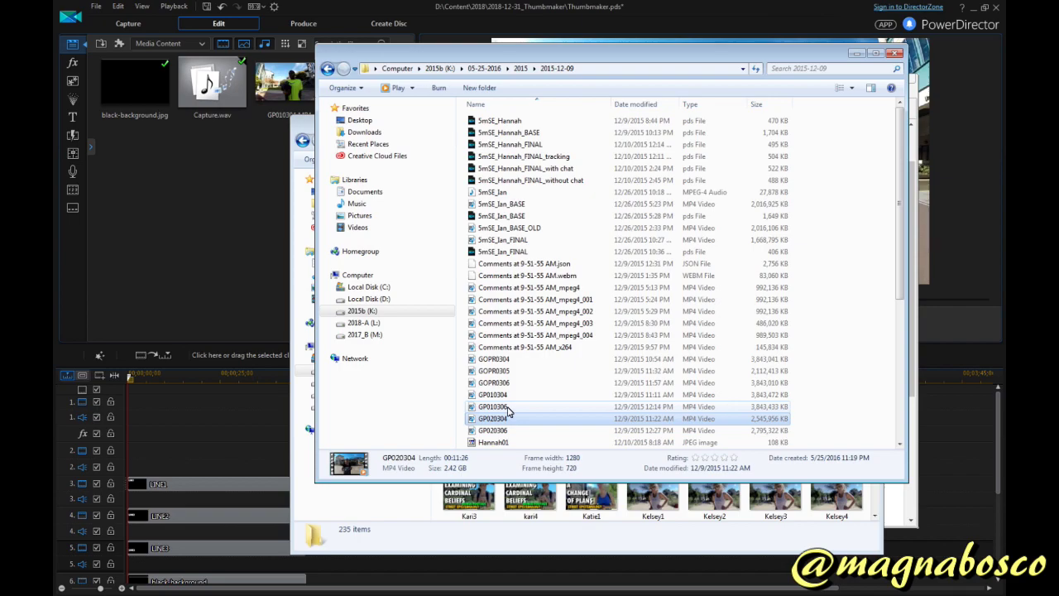
left_click(509, 408)
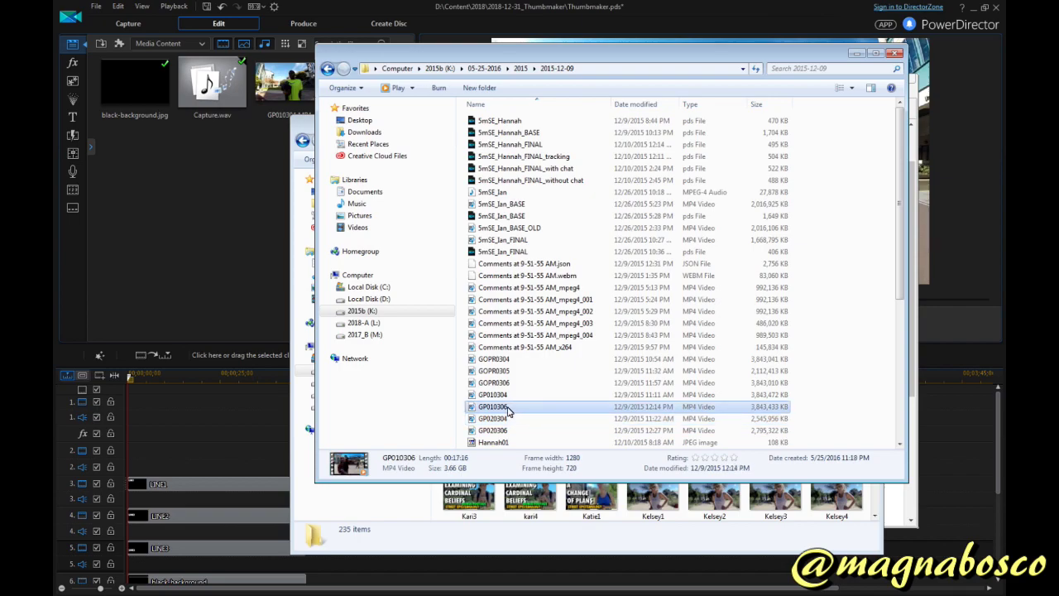
double_click(509, 408)
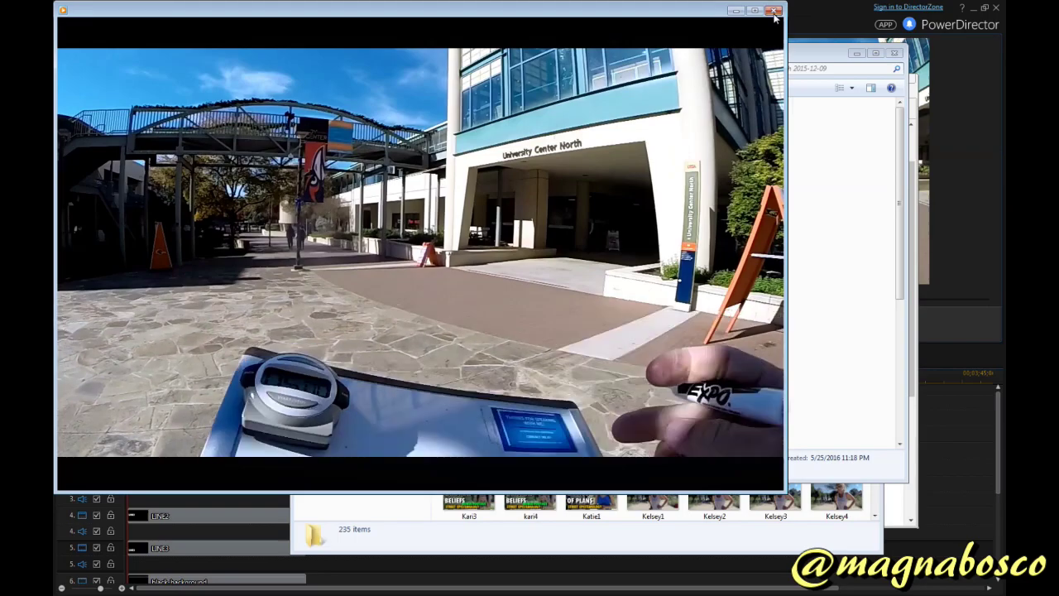
left_click(773, 10)
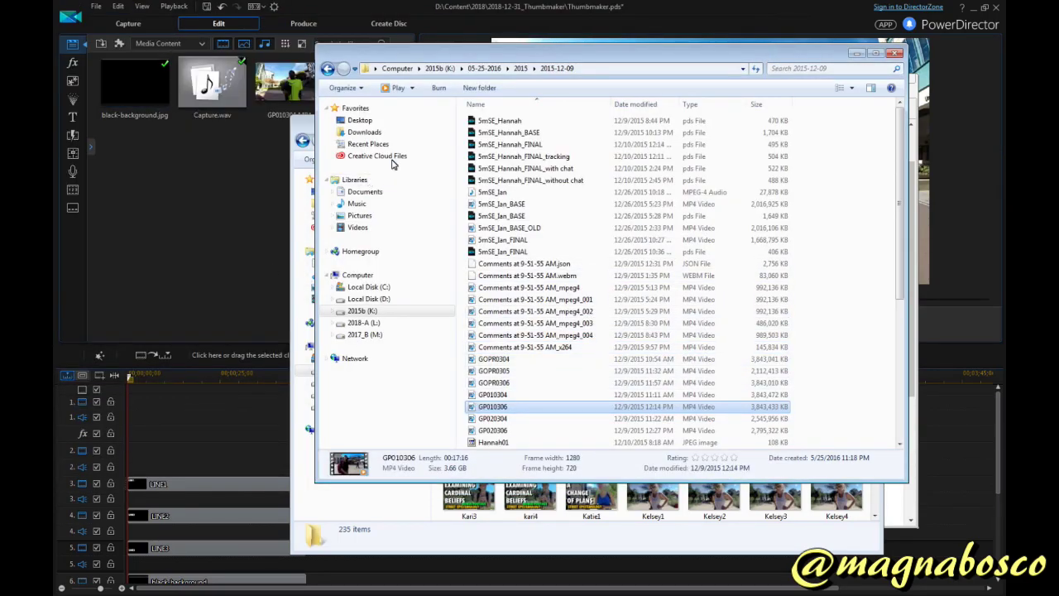
Step: Minimize the File Explorer and YouTube windows to return to PowerDirector, and place the GP010304 clip on video track 1
left_click(858, 55)
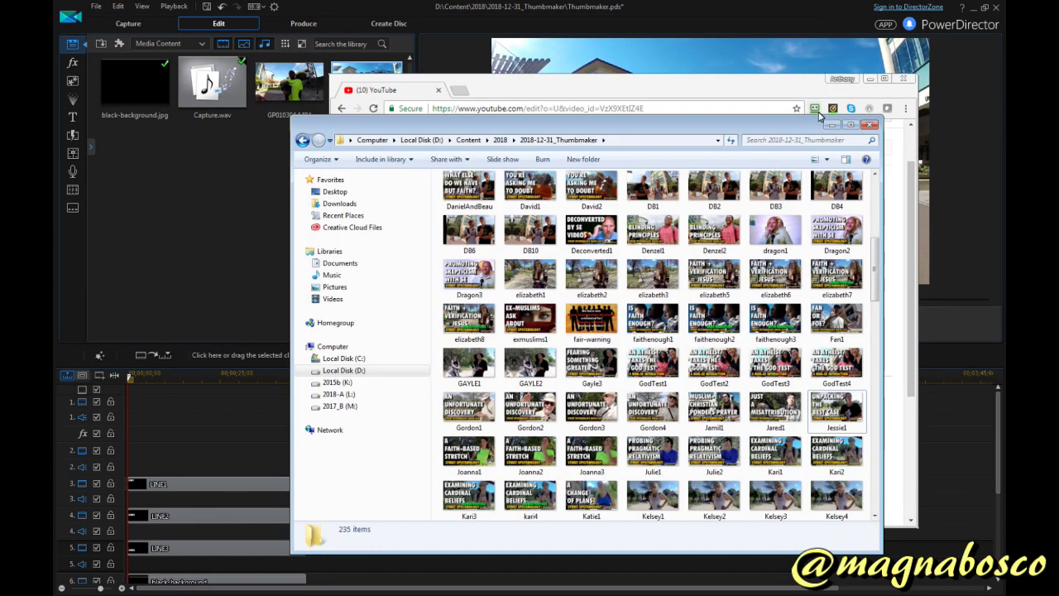
left_click(832, 126)
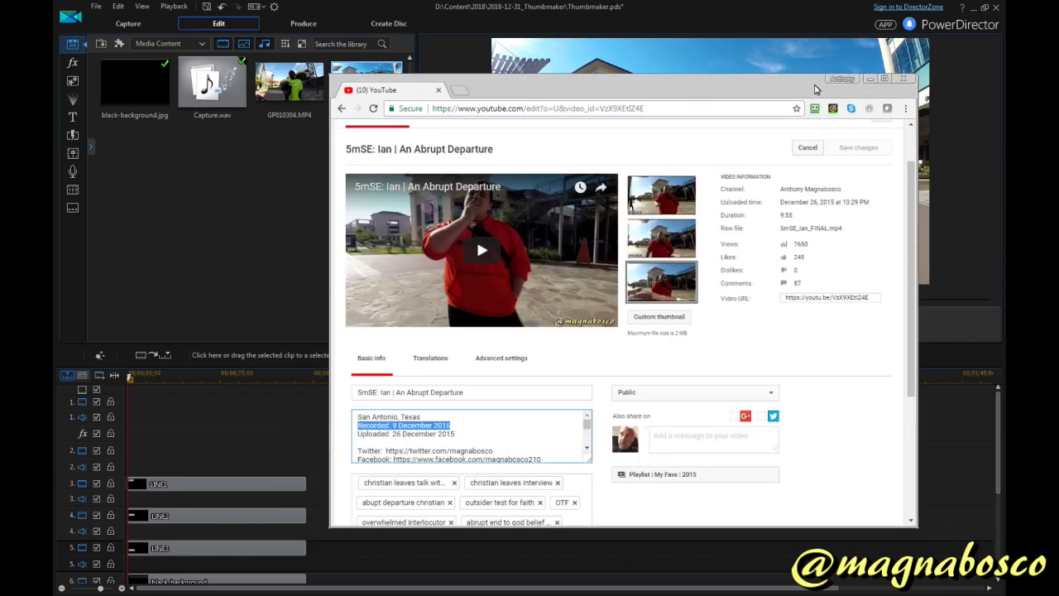
left_click(869, 80)
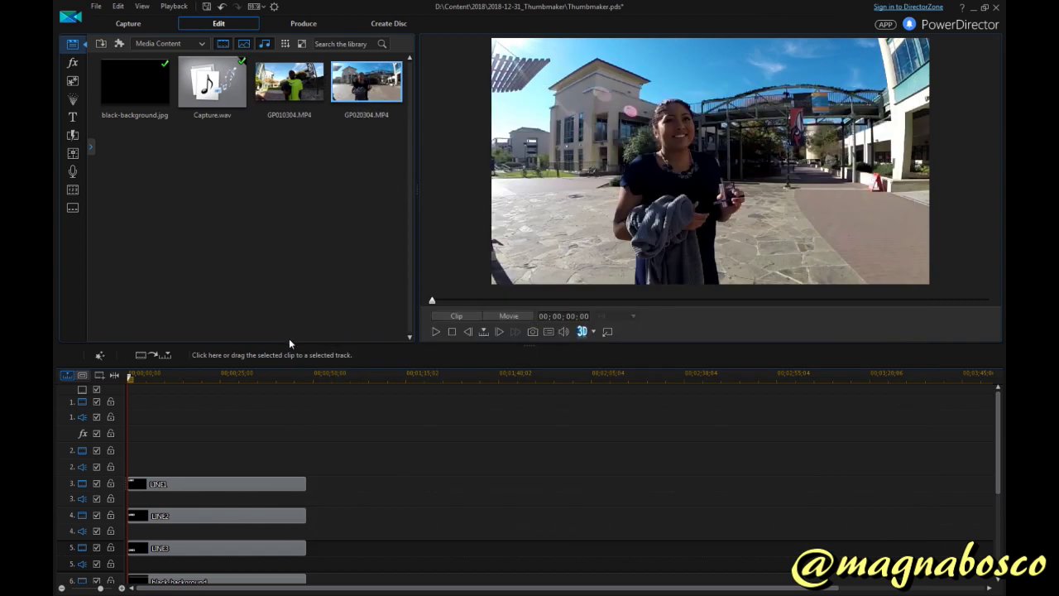
left_click(301, 93)
left_click_drag(325, 298, 329, 402)
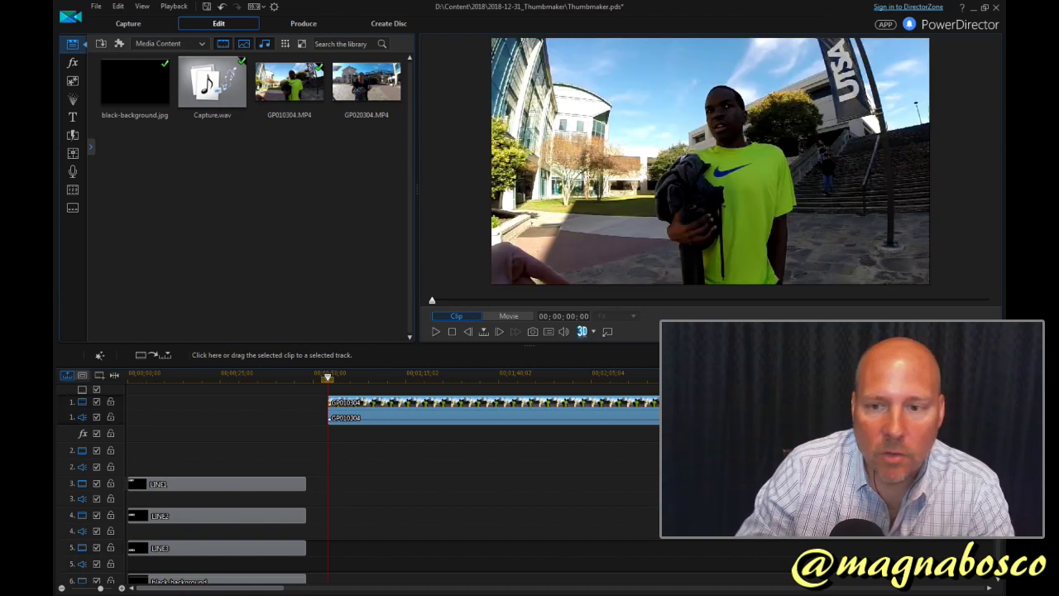
Step: Split GP010304 at 00;03;36;19, just before the red-hoodie interview, and remove the portion before it, leaving the gap
scroll(410, 380, "down", 2)
left_click(533, 374)
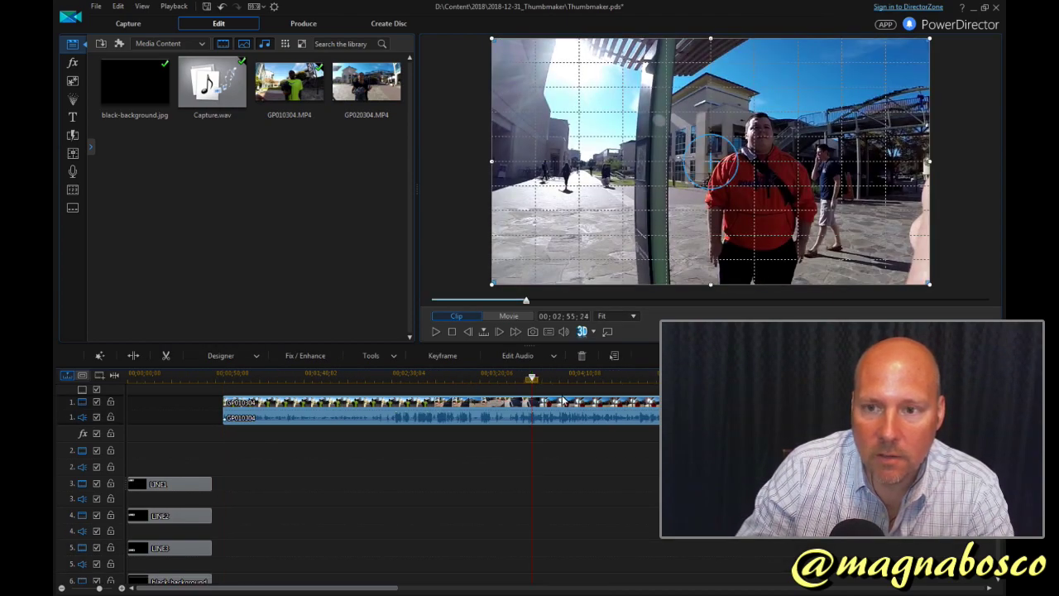
left_click(509, 377)
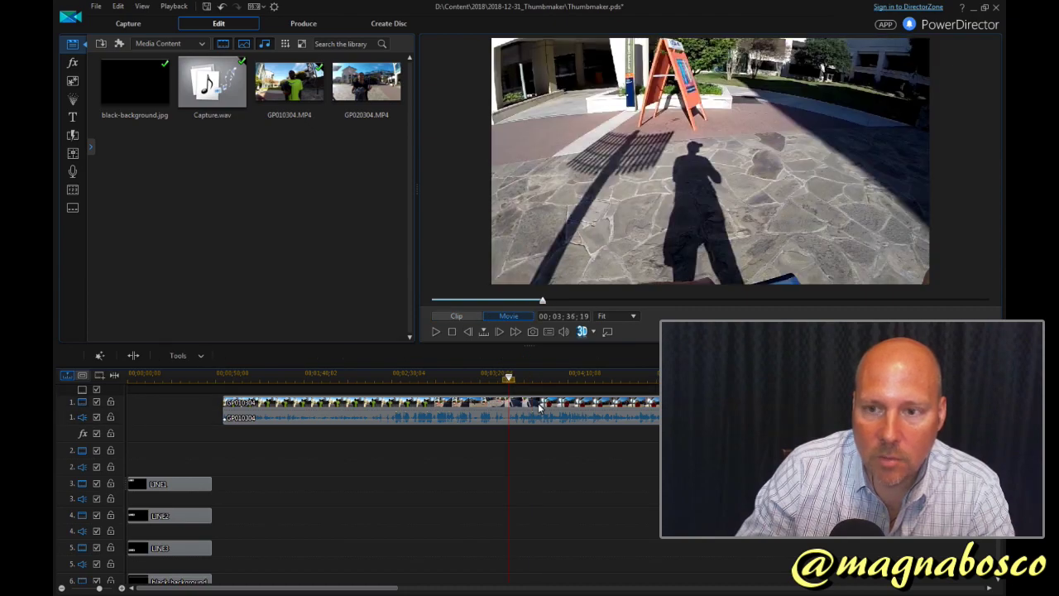
right_click(538, 406)
left_click(564, 223)
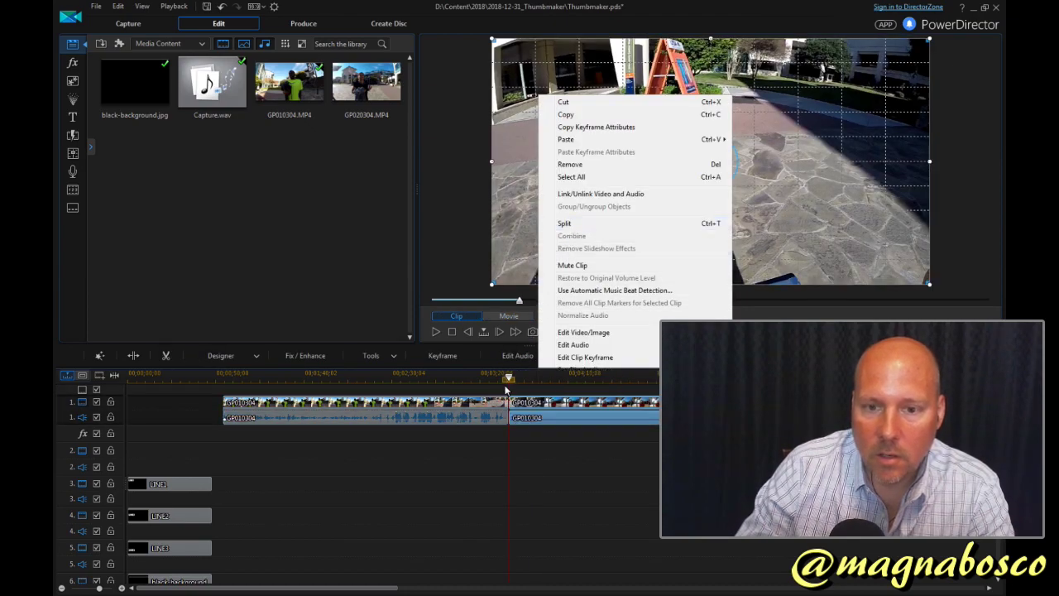
left_click(500, 404)
key("Delete")
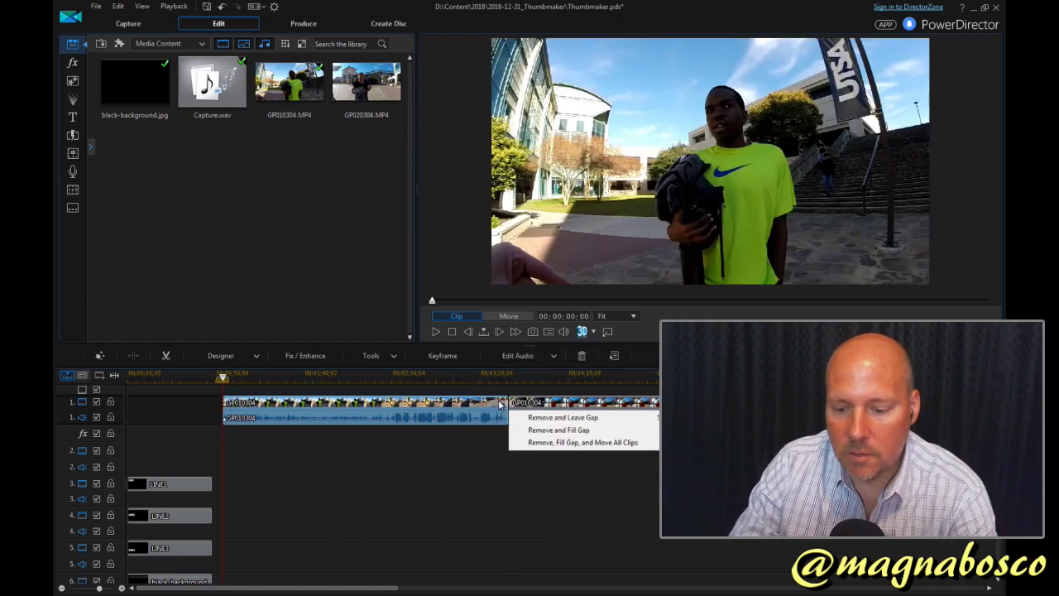
left_click(562, 417)
Step: Locate the end of the interview, where the man in the red hoodie walks off with his friend, and split GP010304 there
left_click_drag(596, 373, 381, 378)
key("End")
left_click(645, 379)
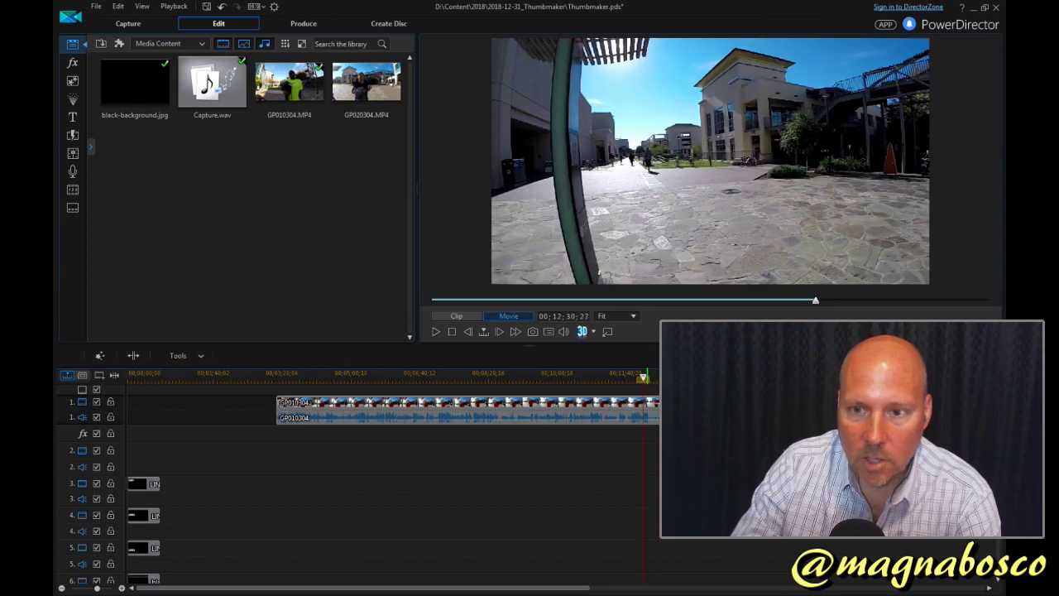
right_click(654, 406)
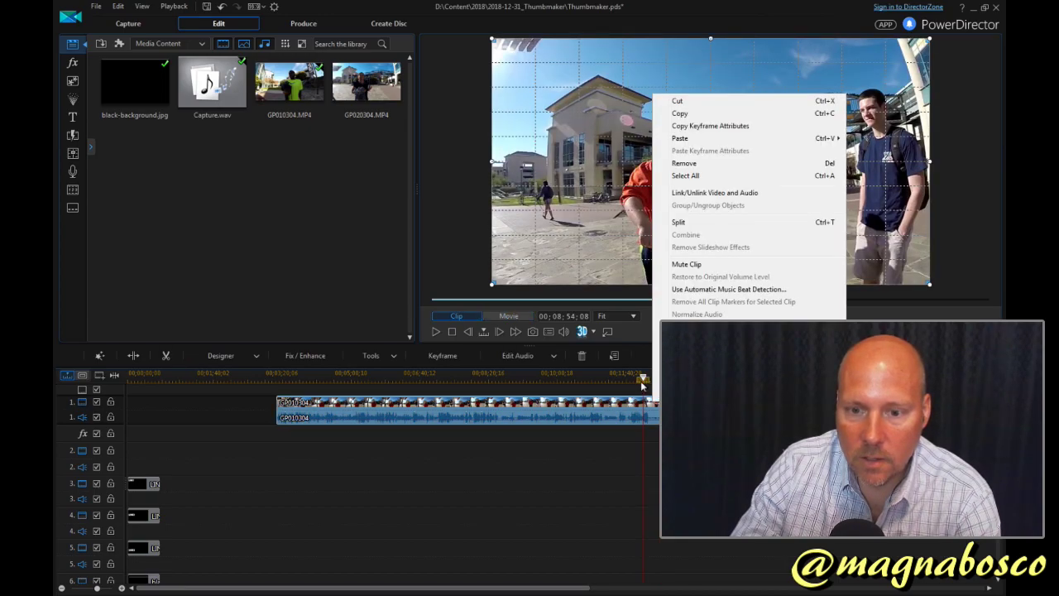
left_click(648, 378)
left_click(637, 404)
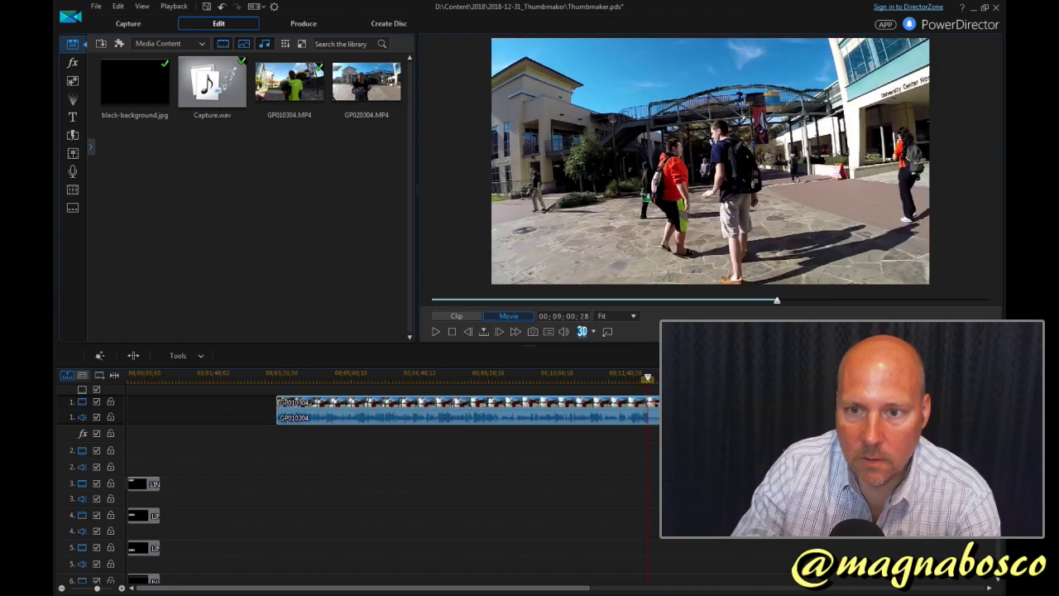
right_click(669, 96)
left_click(693, 223)
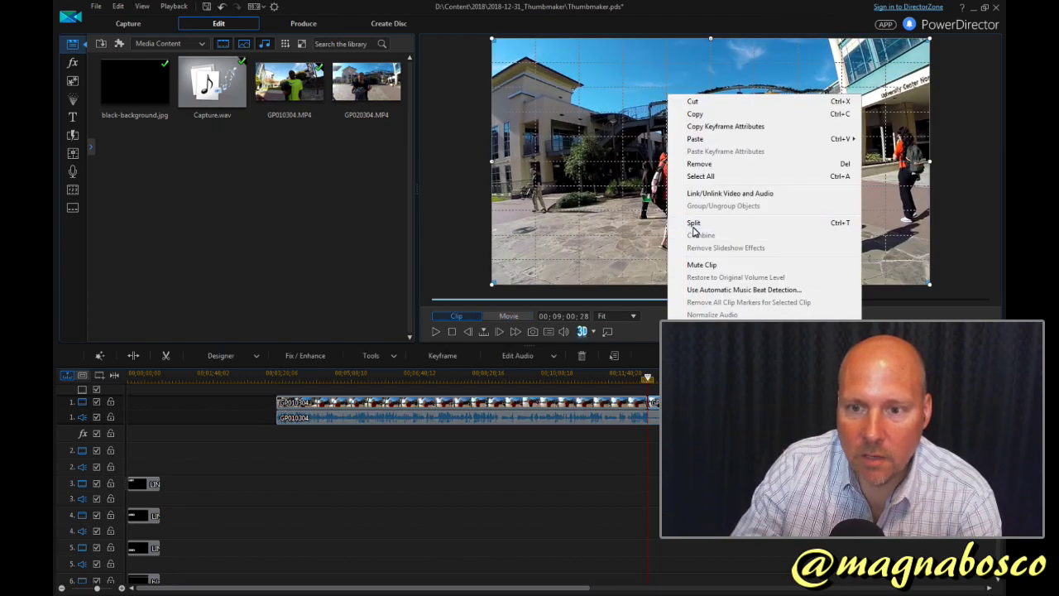
Step: Skim back and forth through the interview segment to look for a clear, expressive frame of the man in the red hoodie
left_click(595, 409)
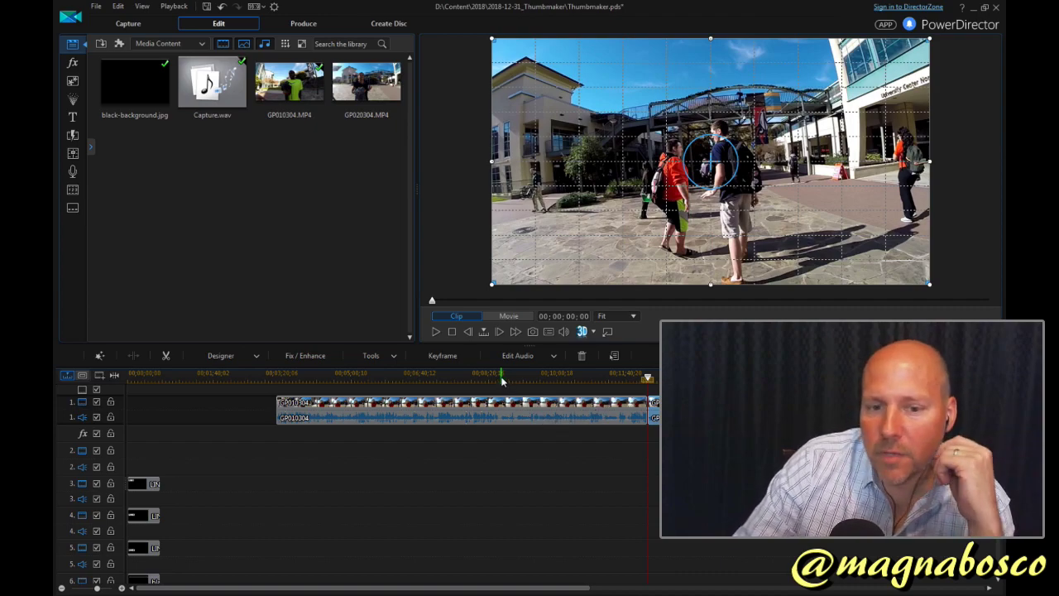
left_click_drag(500, 381, 461, 379)
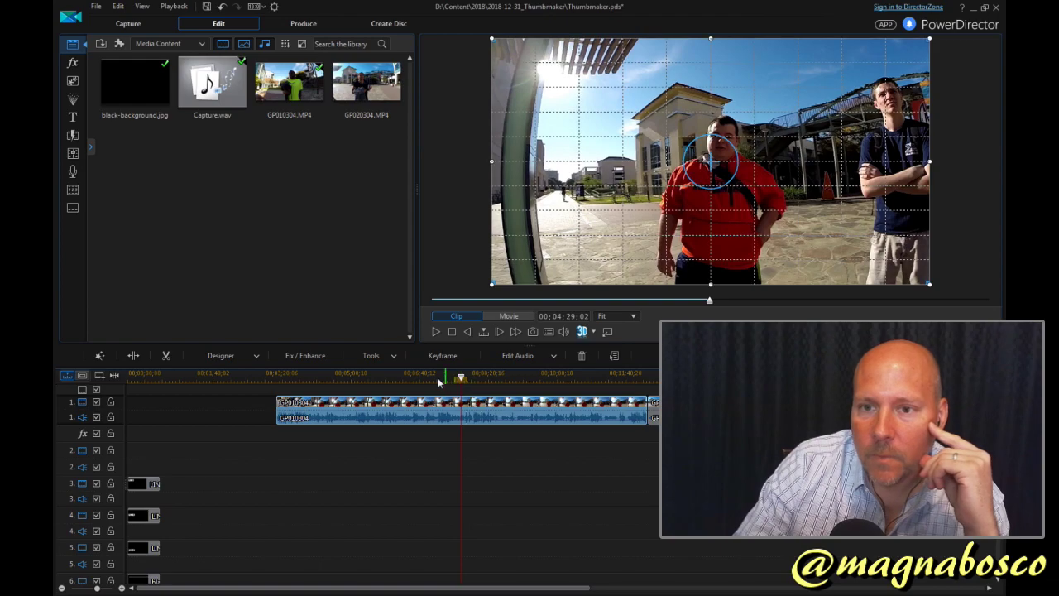
left_click(428, 381)
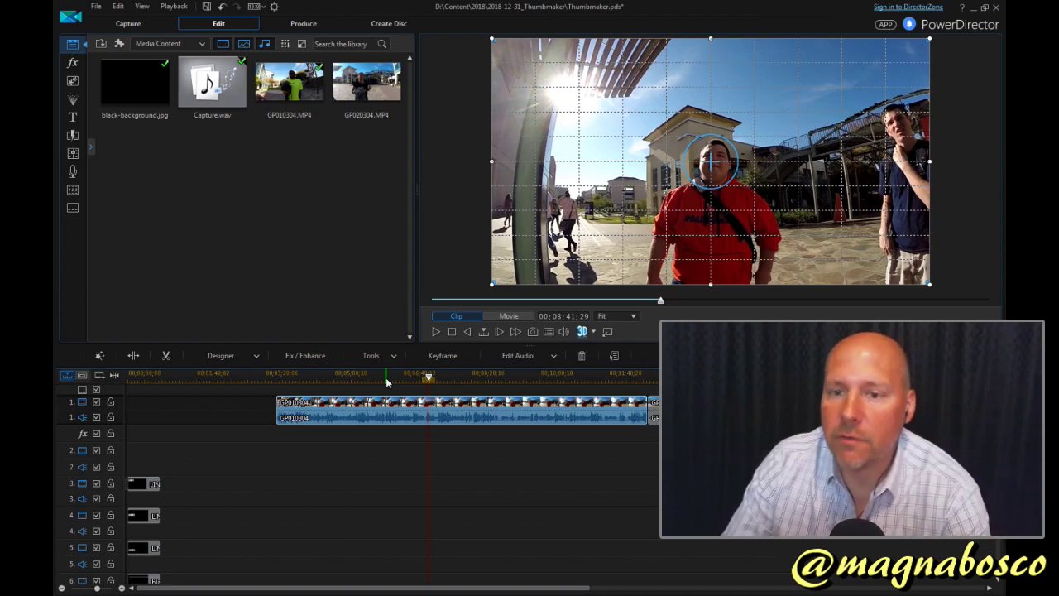
left_click(379, 380)
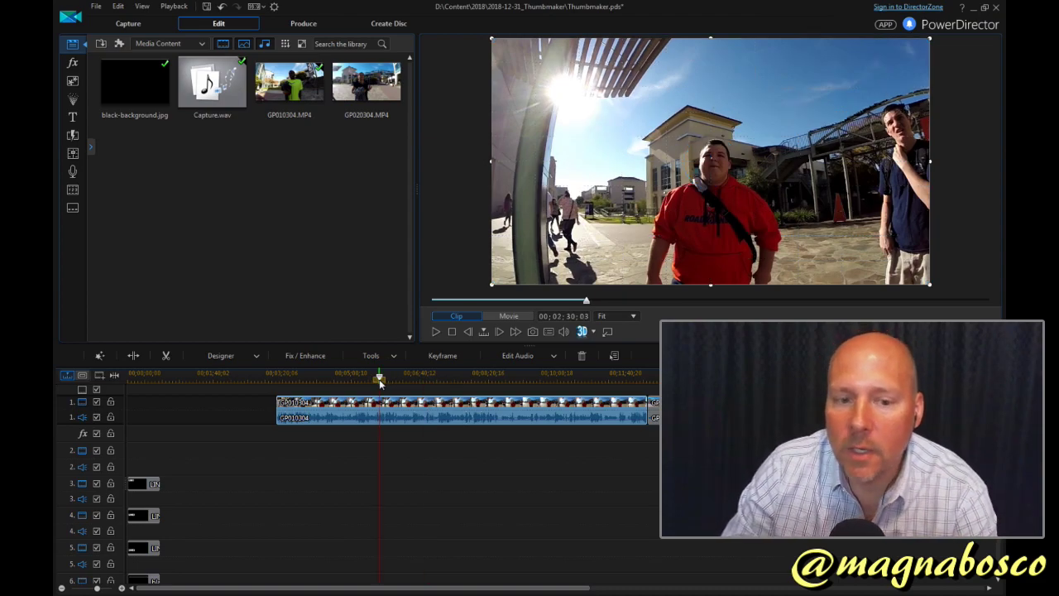
left_click(354, 380)
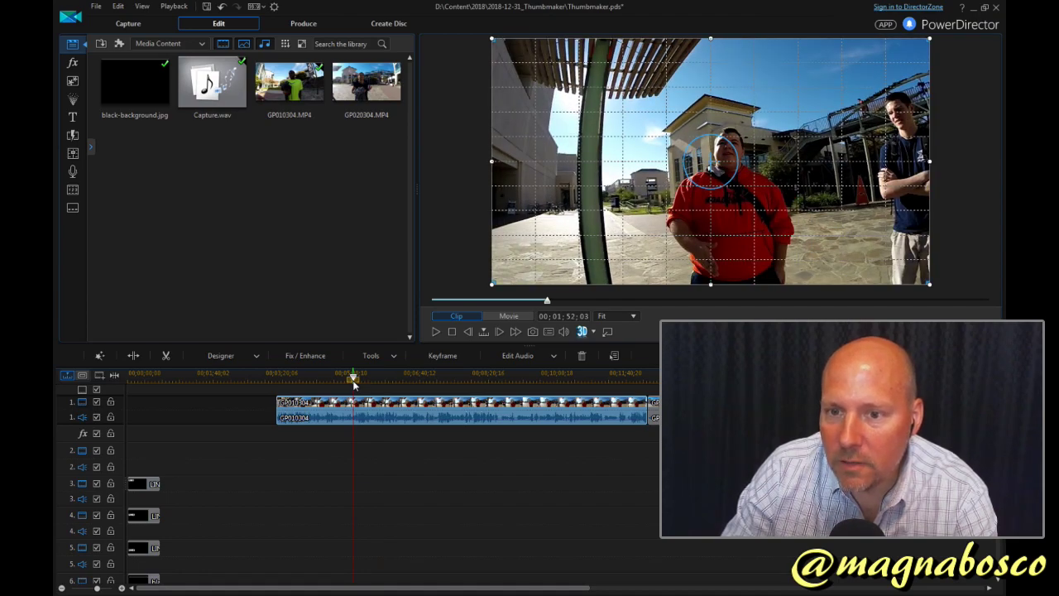
left_click(327, 381)
left_click(389, 407)
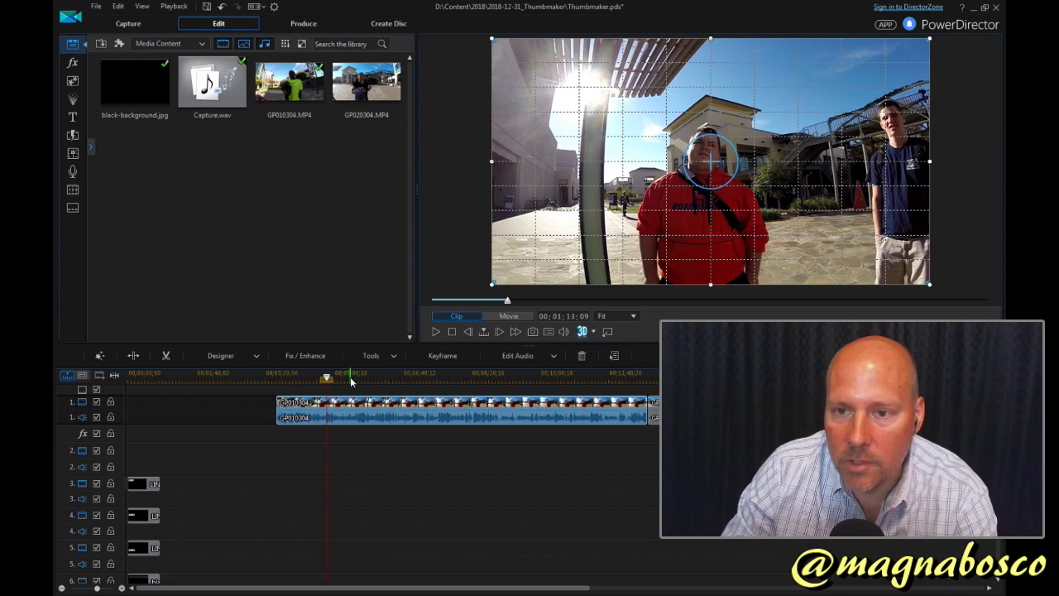
left_click(311, 380)
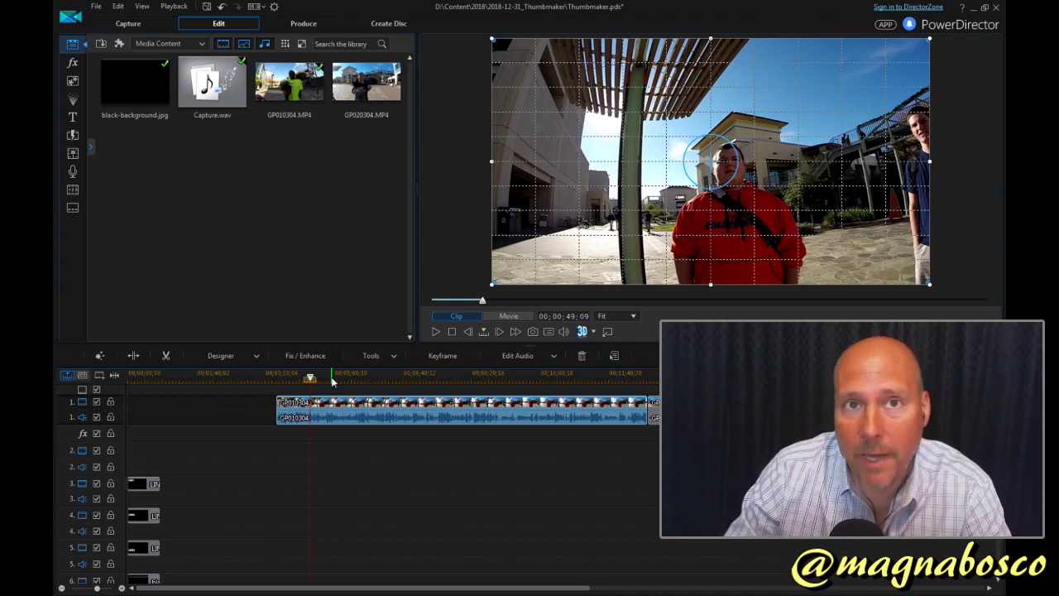
left_click(331, 380)
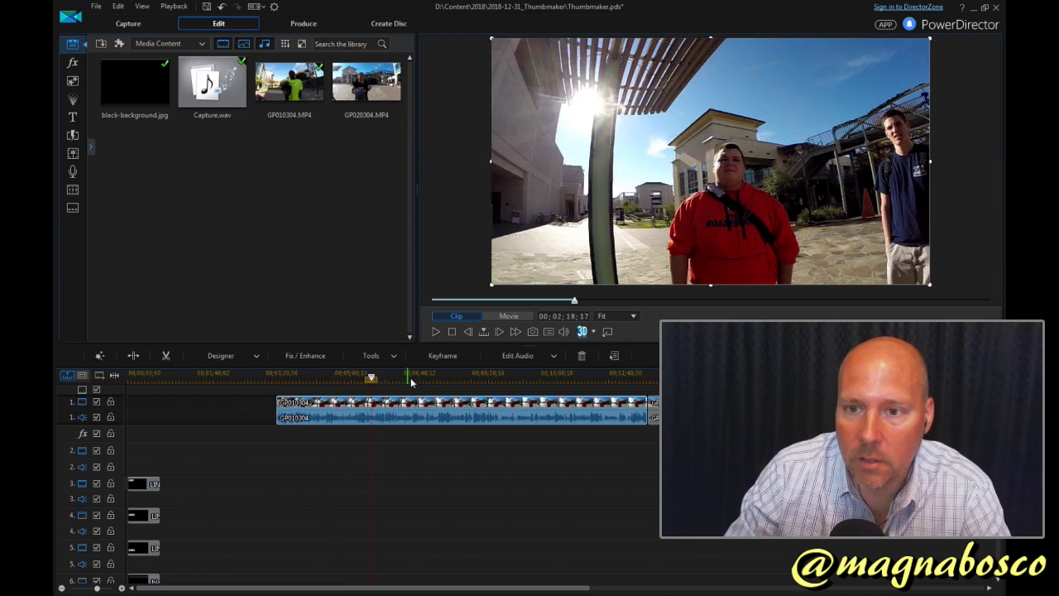
left_click(394, 379)
left_click(407, 378)
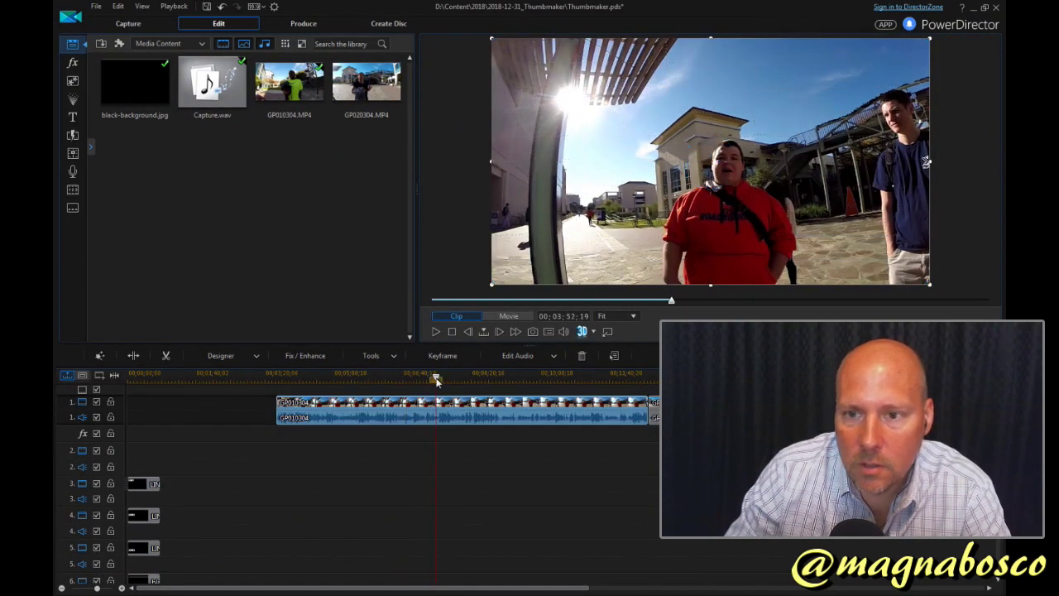
left_click(436, 379)
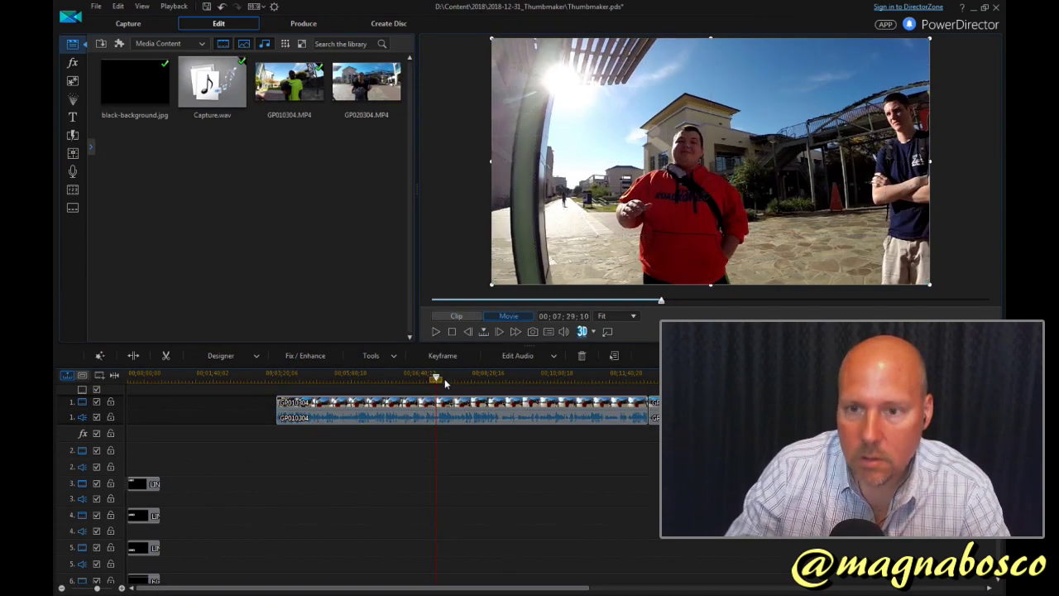
left_click(447, 379)
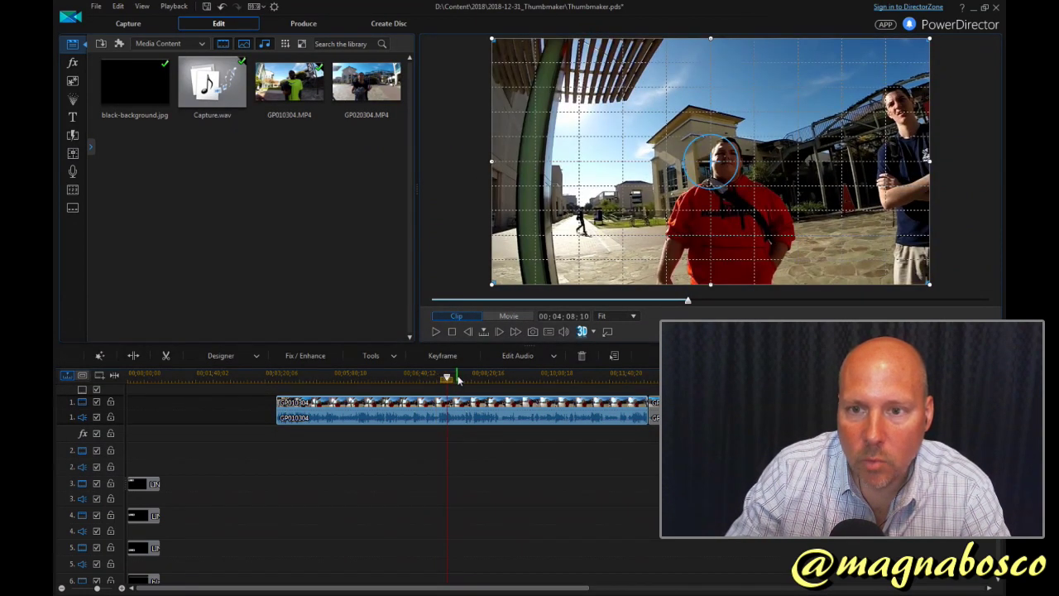
left_click(466, 378)
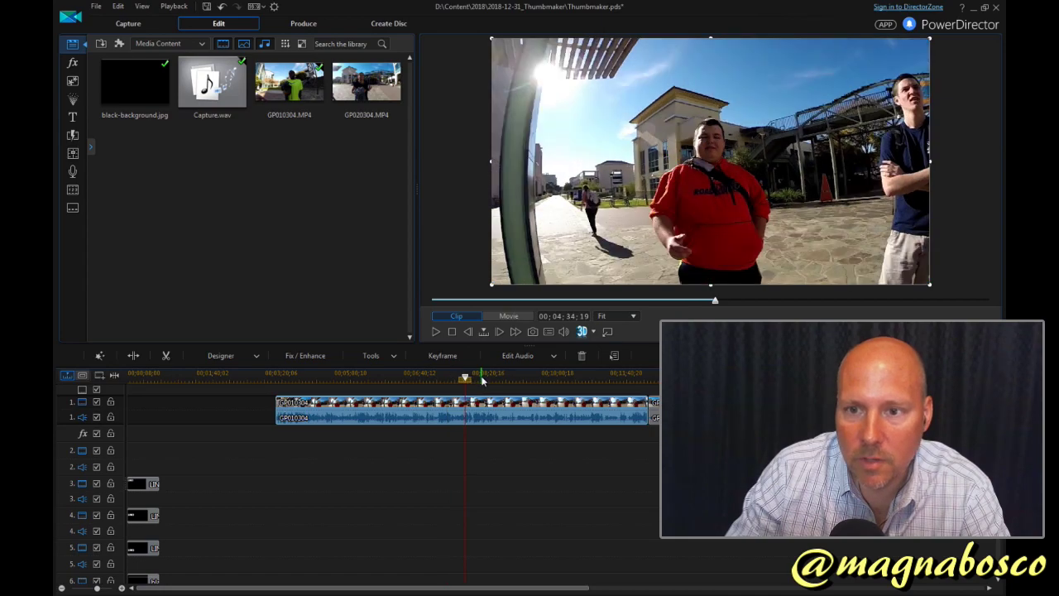
left_click(478, 379)
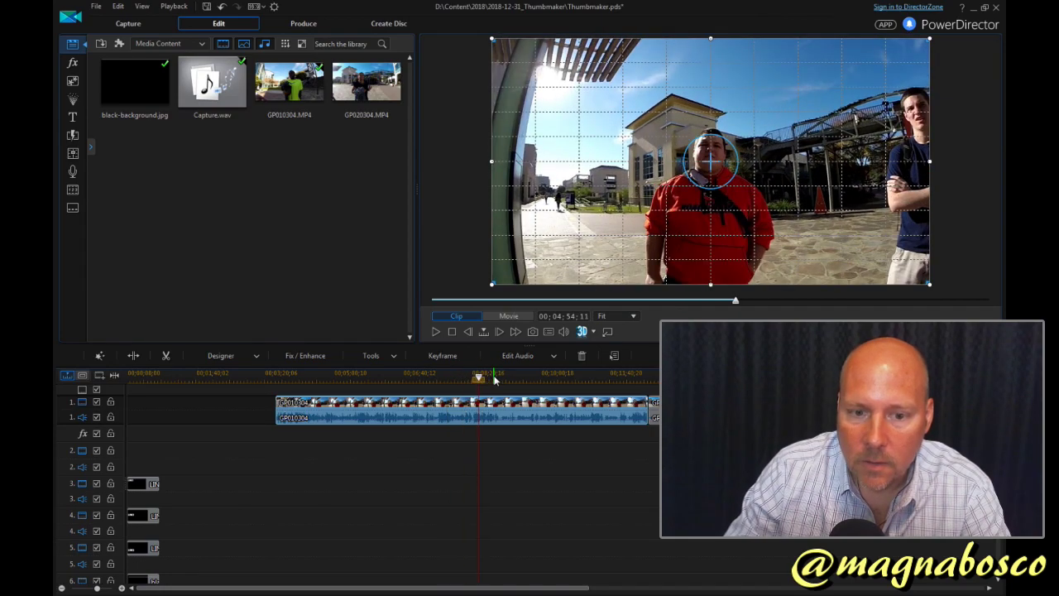
left_click(503, 378)
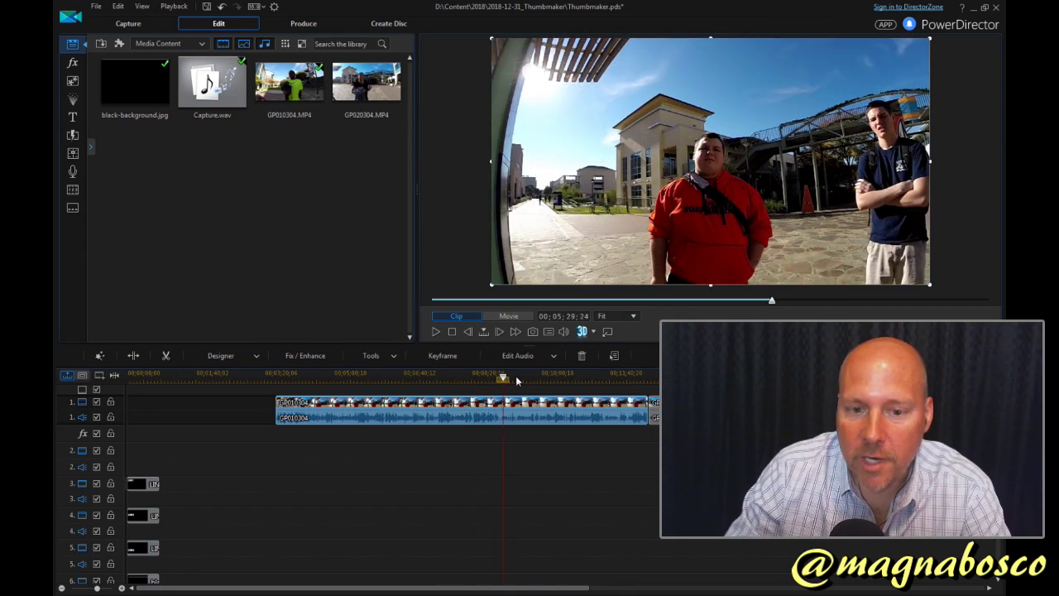
left_click(515, 379)
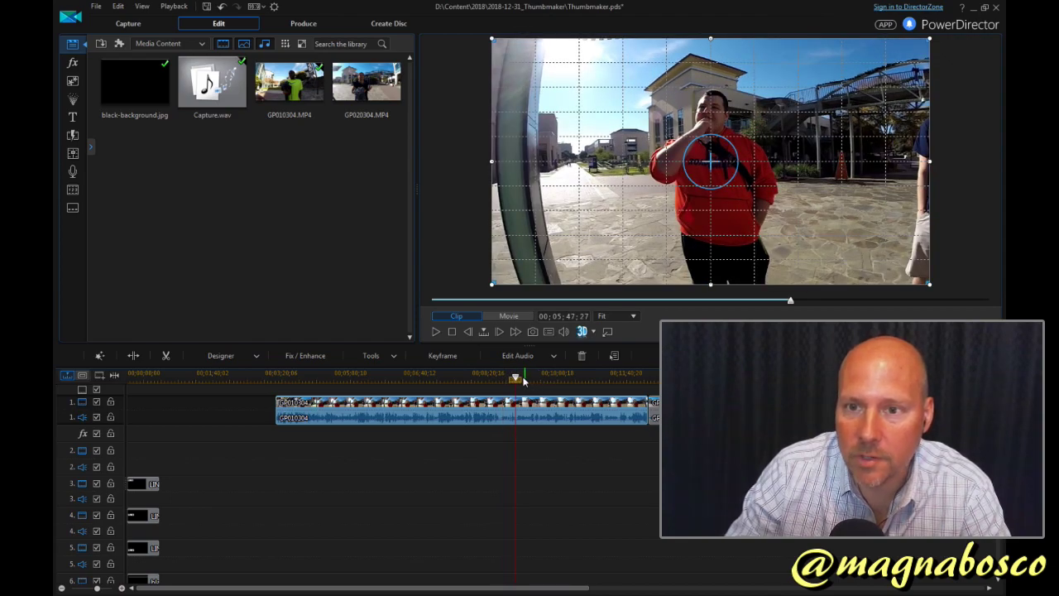
Step: Split the interview clip at 00;09;18;25, at the full-body frame of the man in the red hoodie looking up
left_click(513, 377)
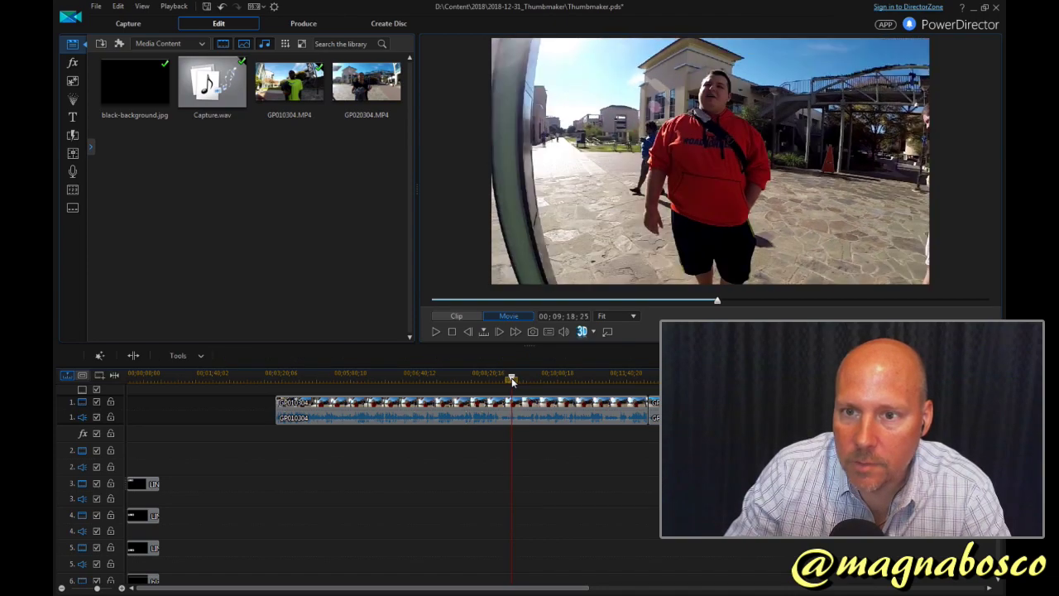
left_click(523, 404)
right_click(523, 404)
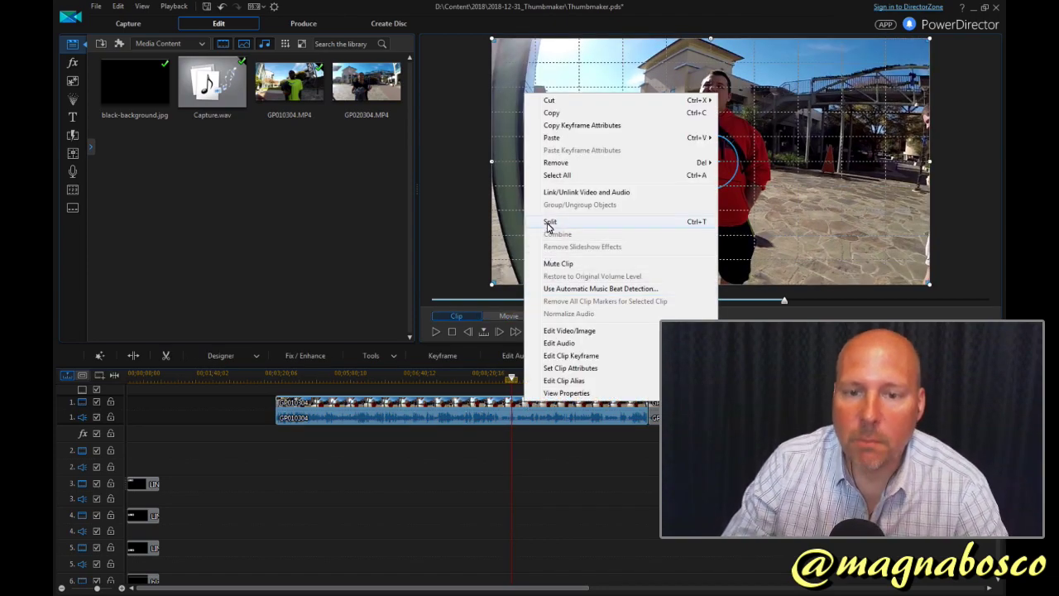
left_click(549, 222)
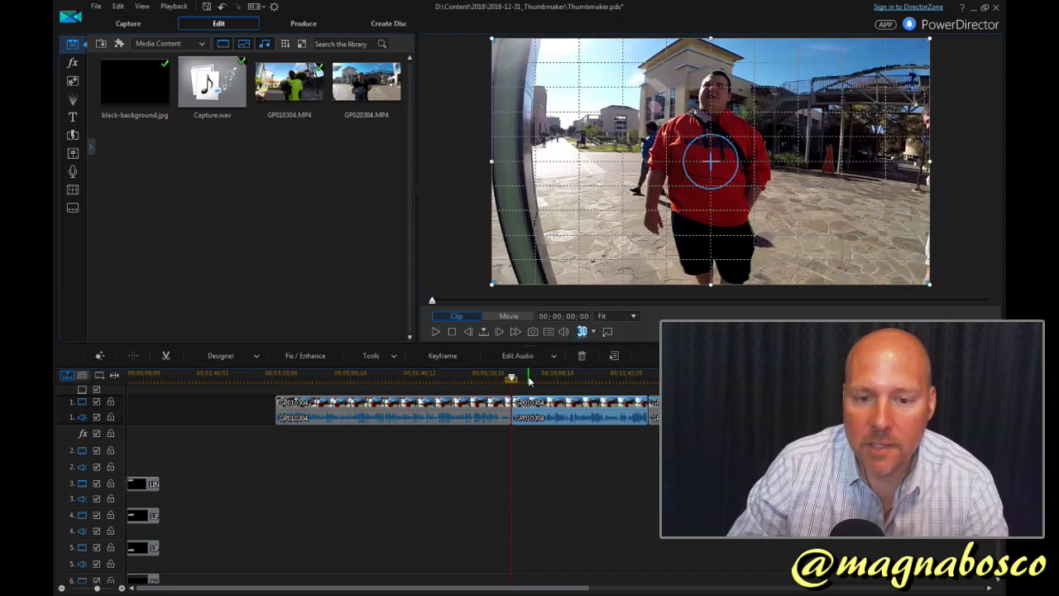
Step: Split the following segment about 24 seconds in, at the frame where the man in the red hoodie gestures beside his friend
left_click(529, 379)
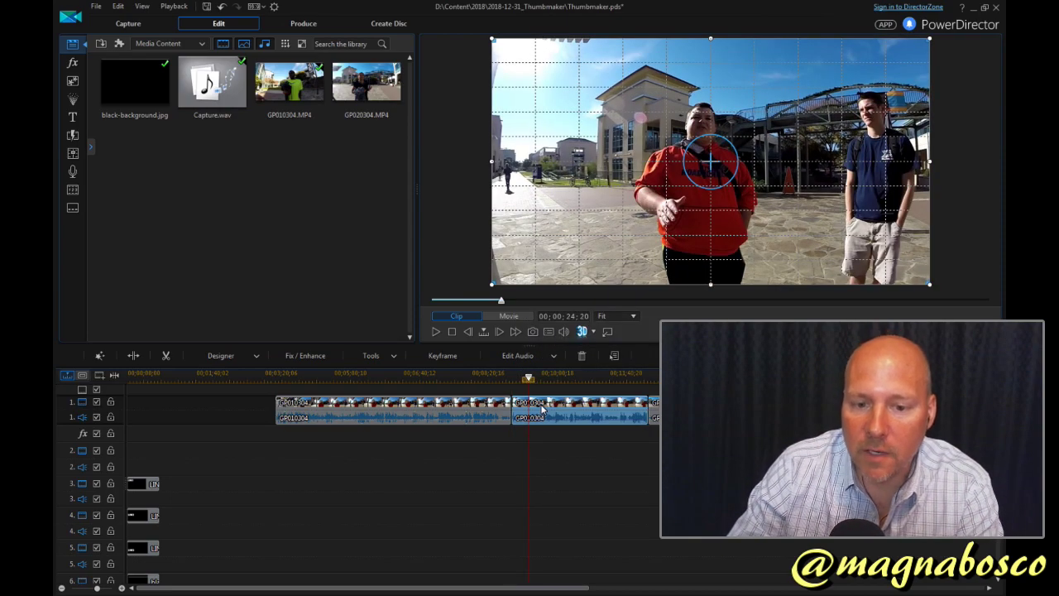
right_click(542, 409)
left_click(577, 223)
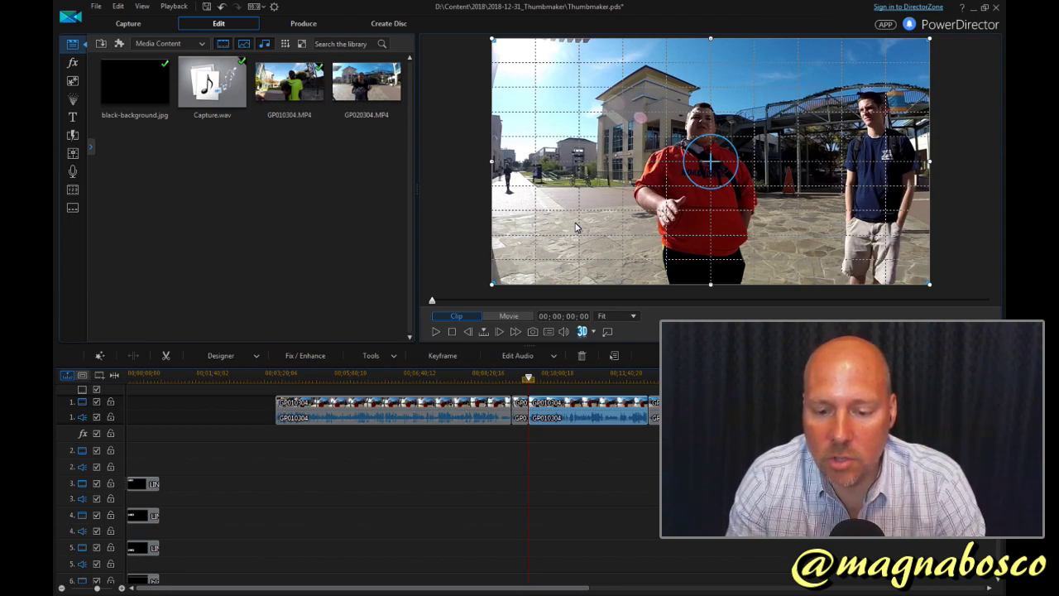
Step: Skim the interview segment that follows the gesture frame for further expressive poses of the man in the red hoodie
left_click(523, 413)
left_click(542, 378)
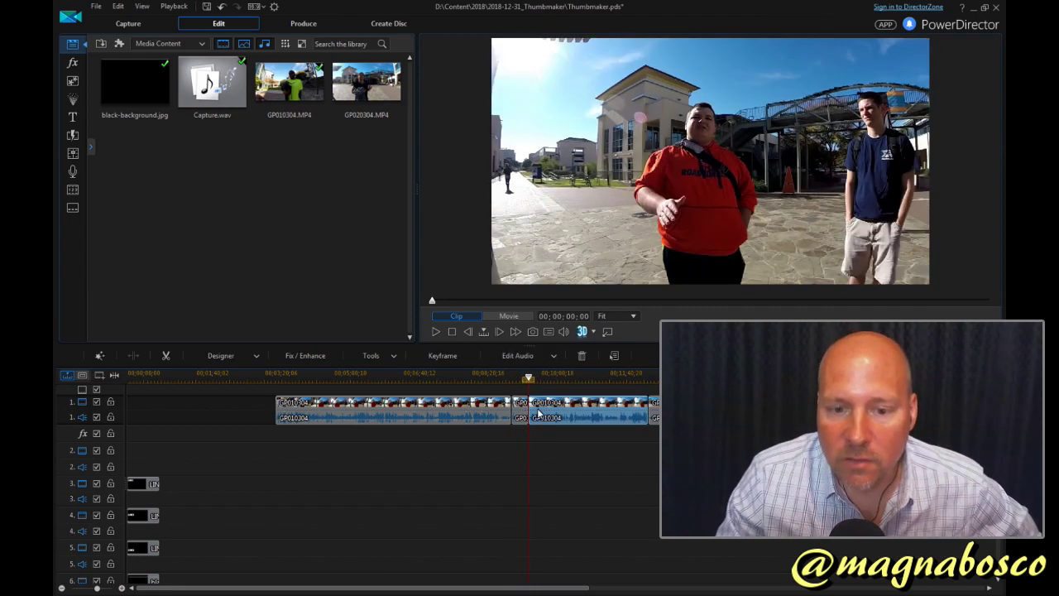
left_click(560, 379)
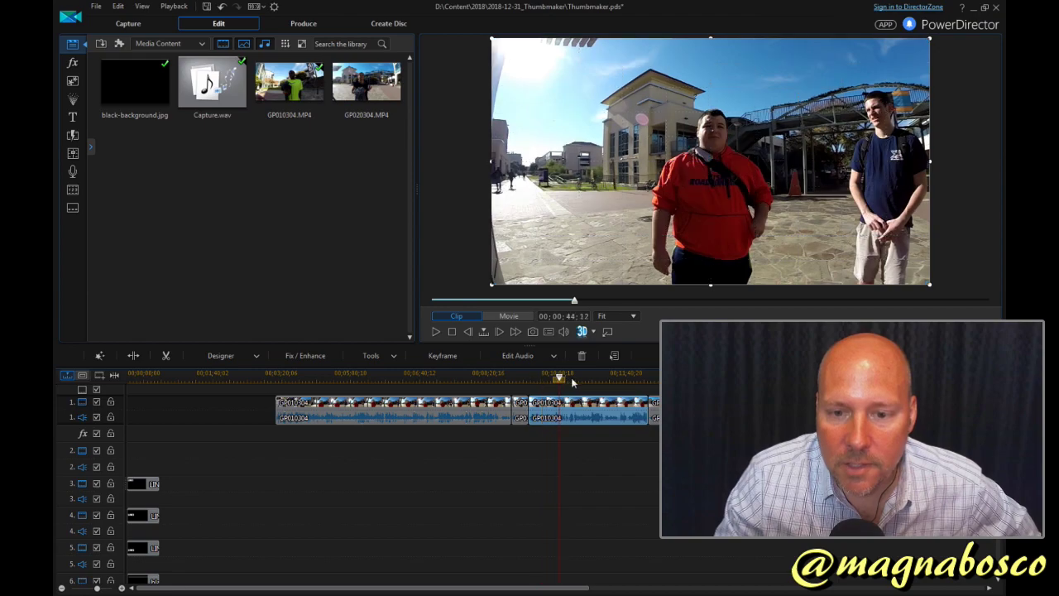
left_click(594, 378)
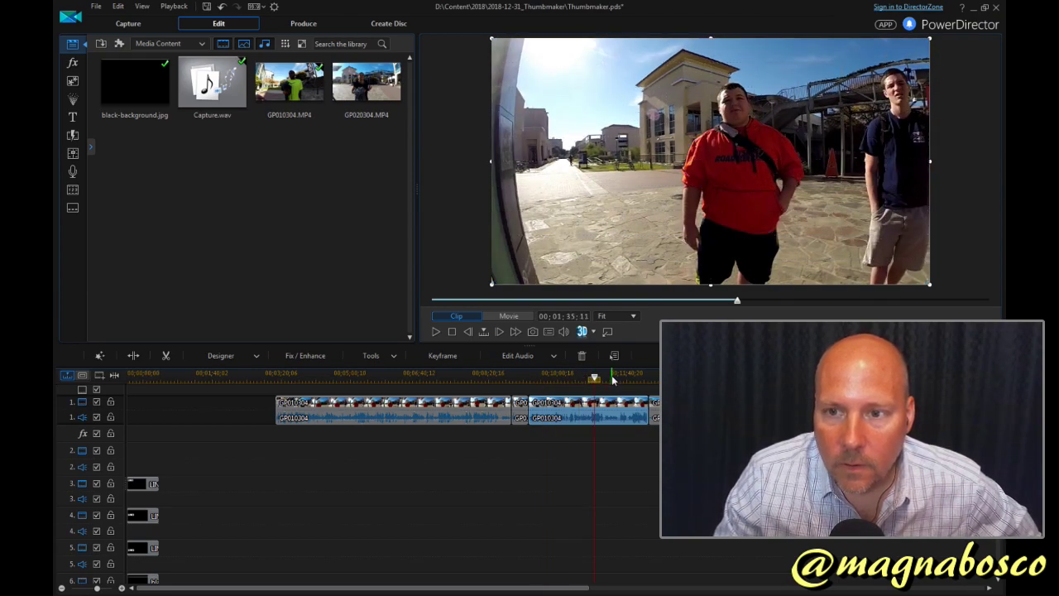
left_click(624, 378)
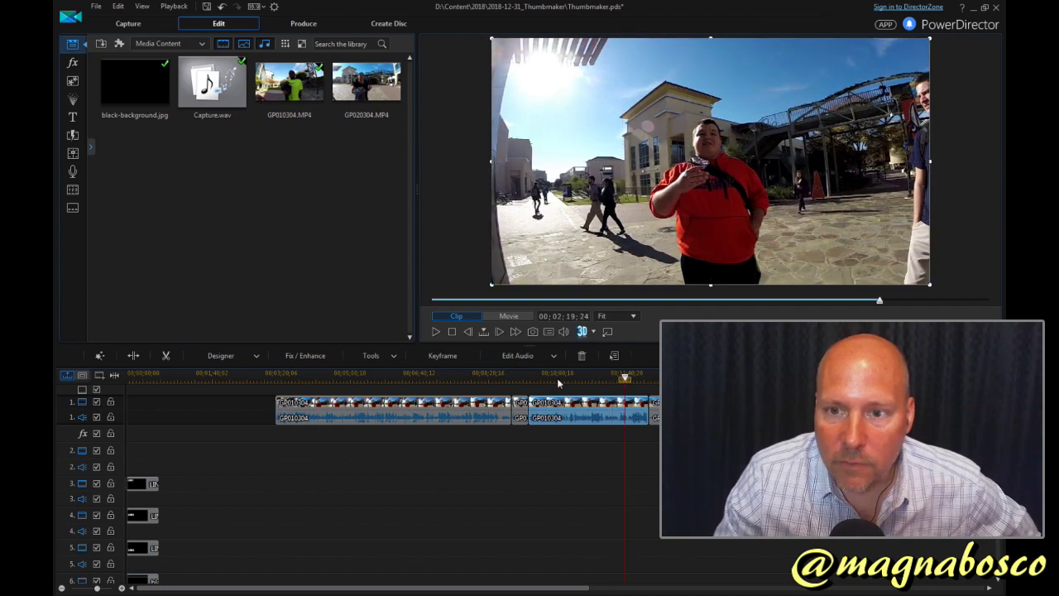
left_click(550, 378)
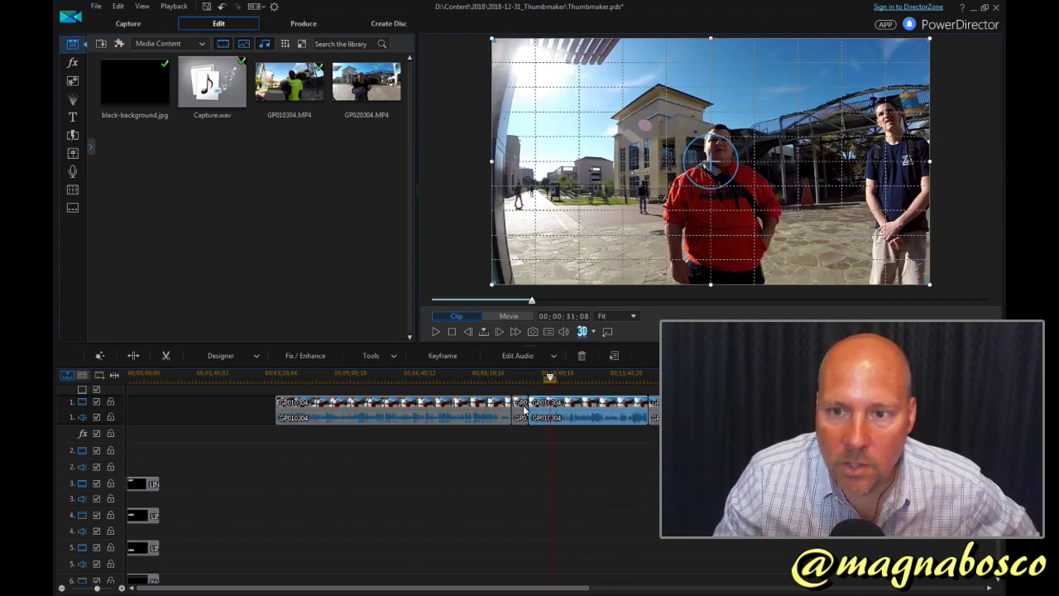
Step: Examine the short segment between the full-body frame and the gesture frame for a thoughtful or expressive pose
left_click(524, 409)
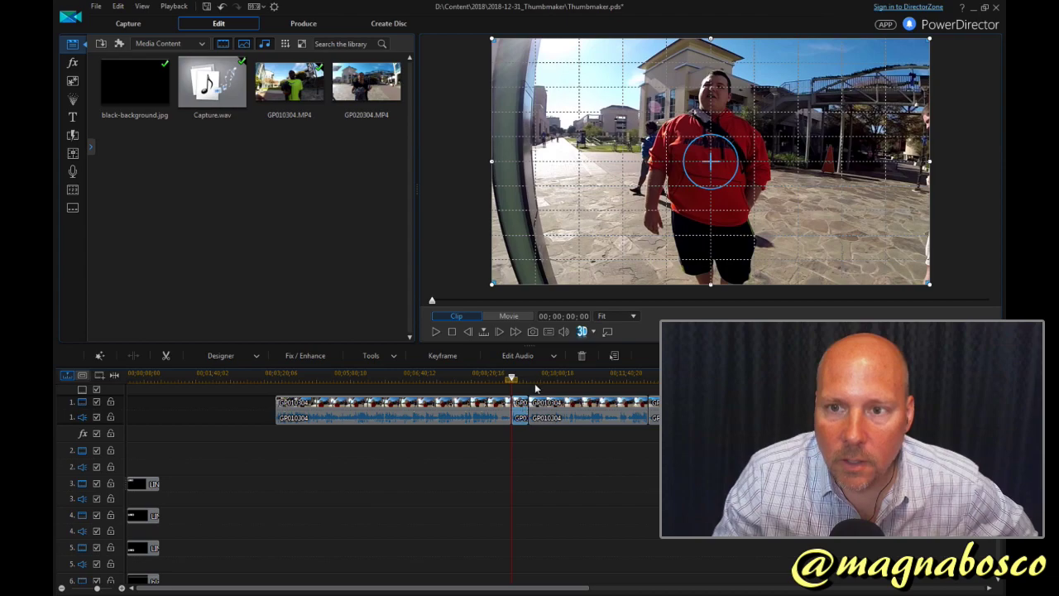
scroll(536, 391, "up", 3)
scroll(536, 390, "up", 2)
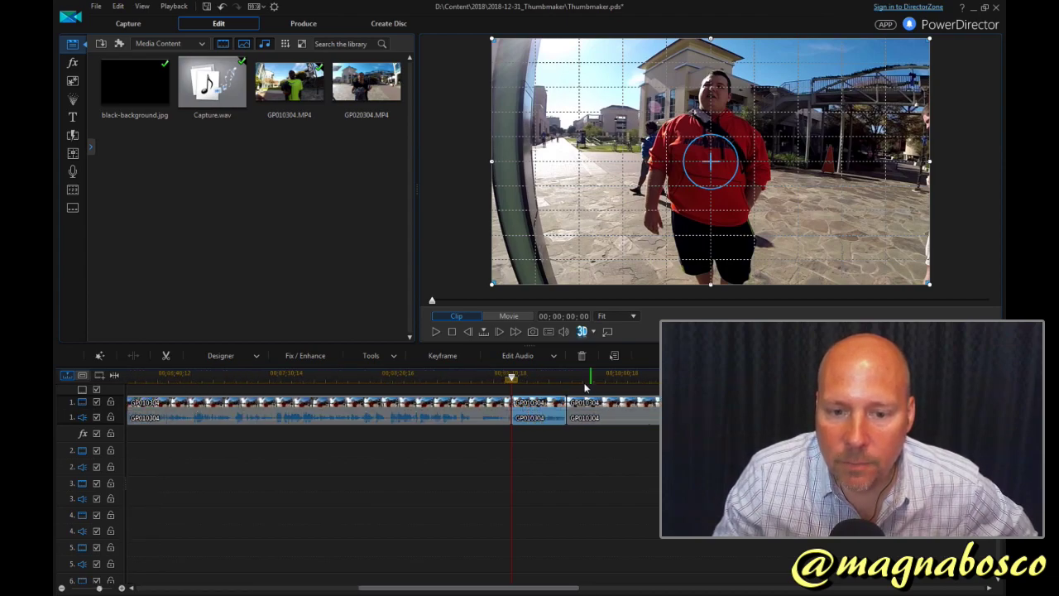
left_click(521, 378)
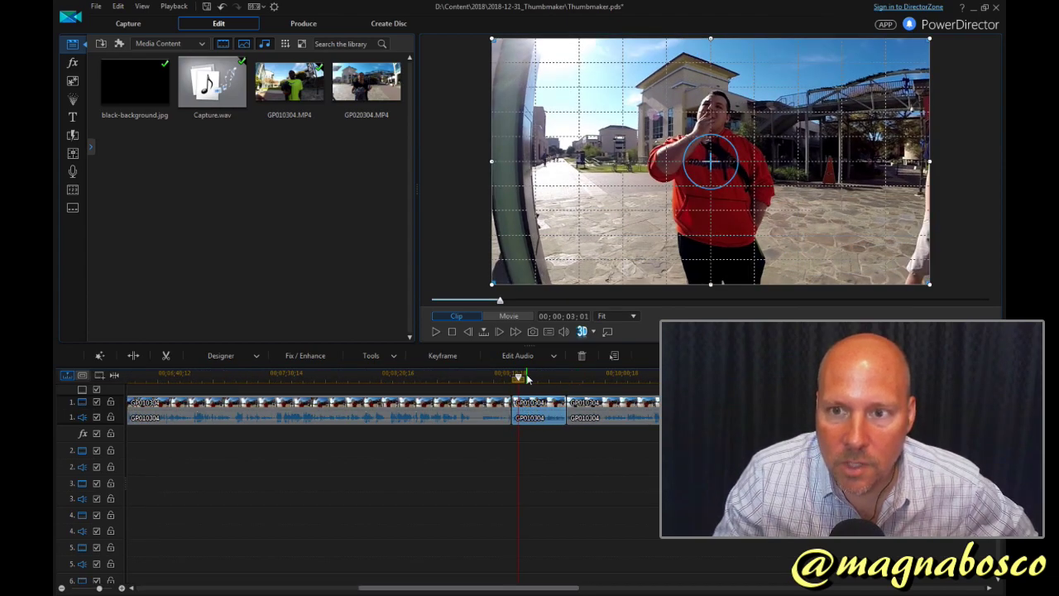
left_click(530, 378)
left_click(542, 378)
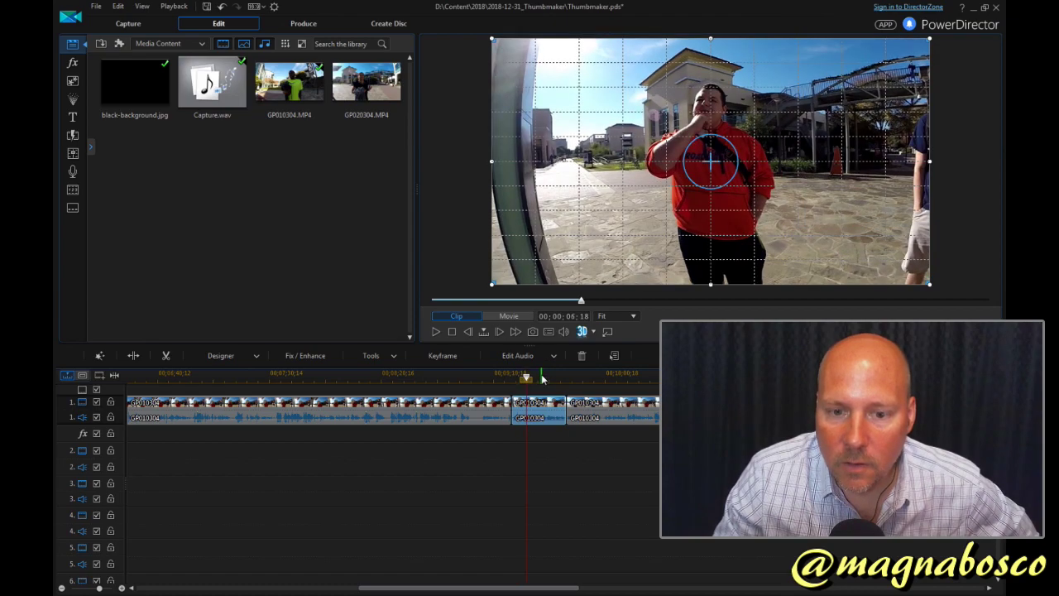
scroll(543, 380, "up", 1)
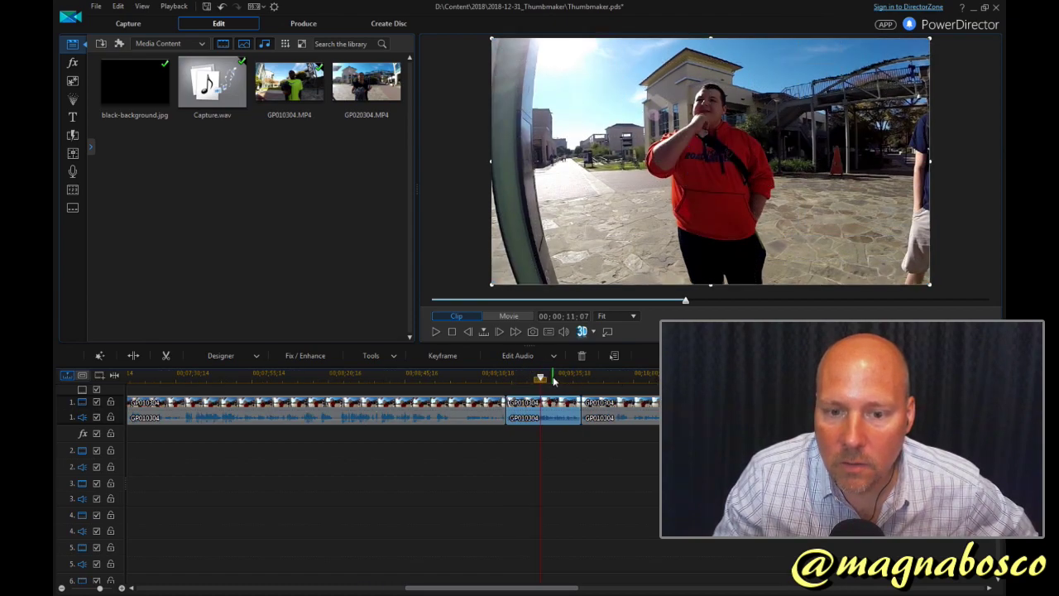
left_click(556, 379)
left_click(567, 376)
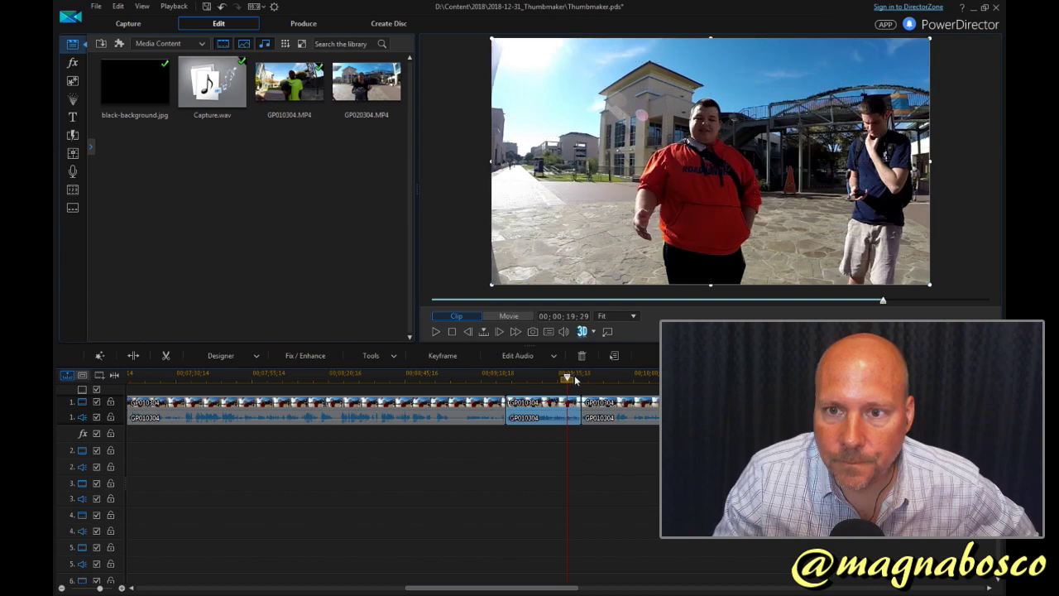
left_click(550, 378)
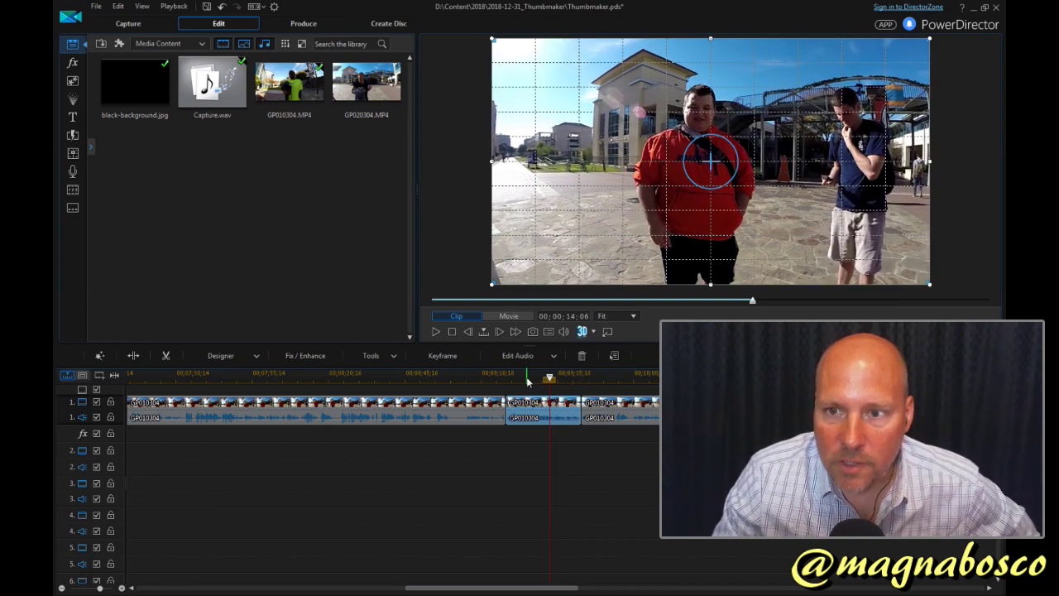
Step: Split the short segment at 00;09;22;14, where the man in the red hoodie holds his hand to his chin
left_click(527, 378)
left_click_drag(527, 380, 516, 386)
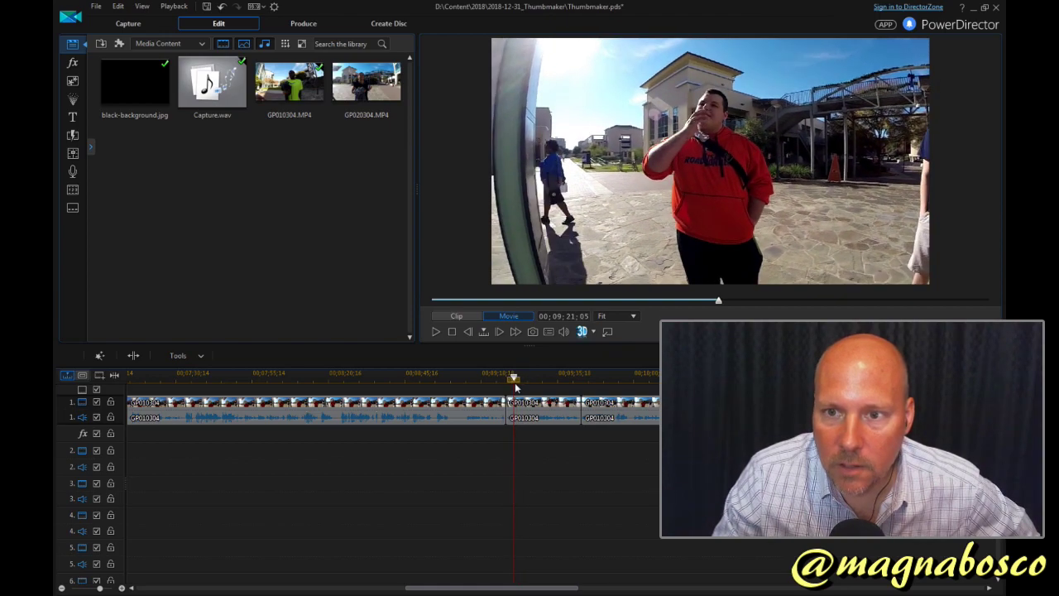
left_click_drag(515, 385, 519, 386)
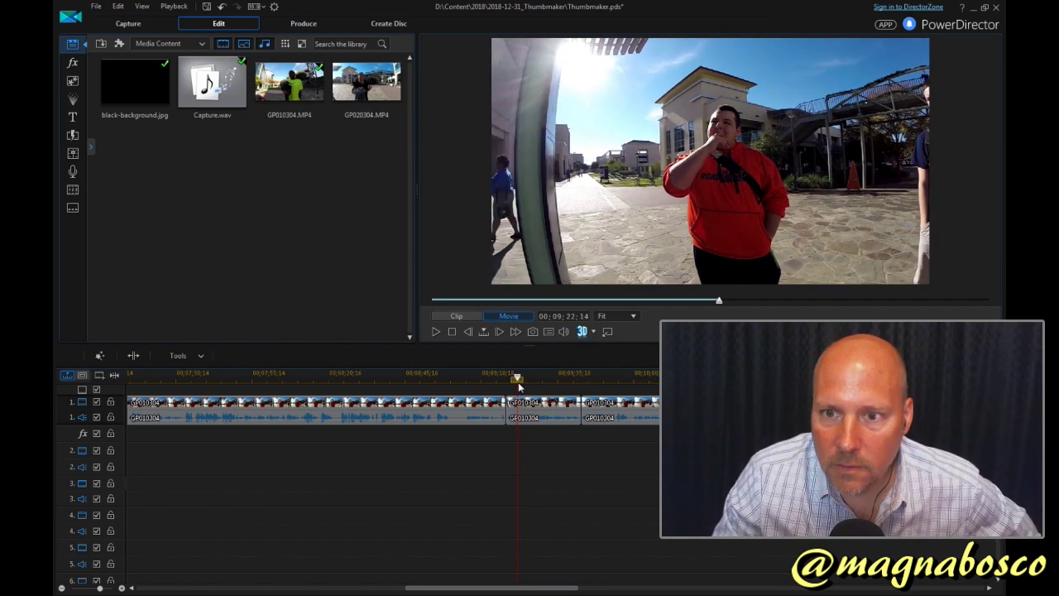
left_click(560, 414)
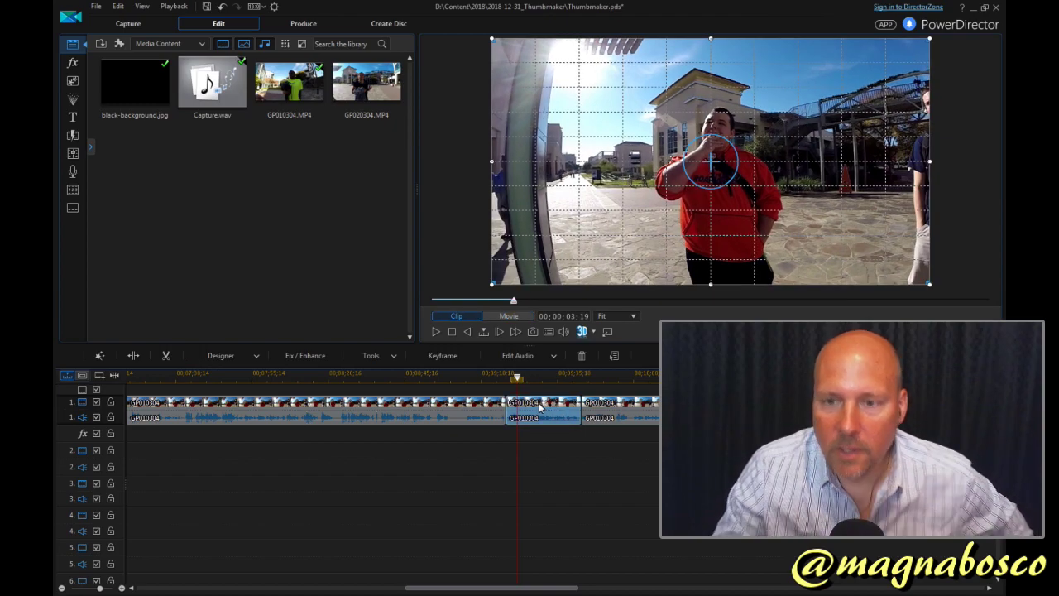
right_click(540, 405)
left_click(566, 223)
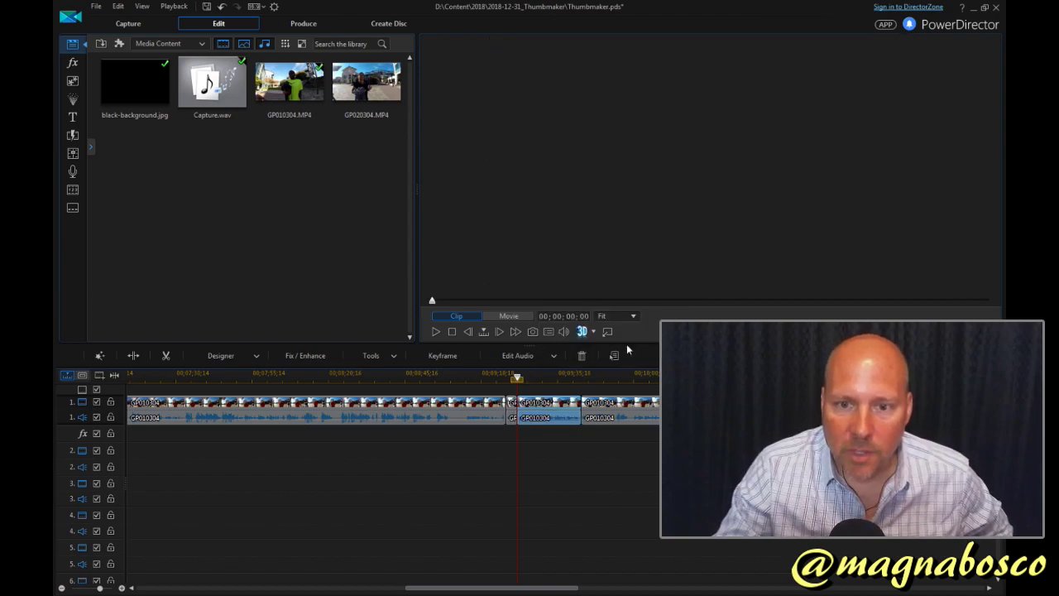
Step: Check roughly the first minute of the segment after the gesture frame for another usable expression
left_click(629, 410)
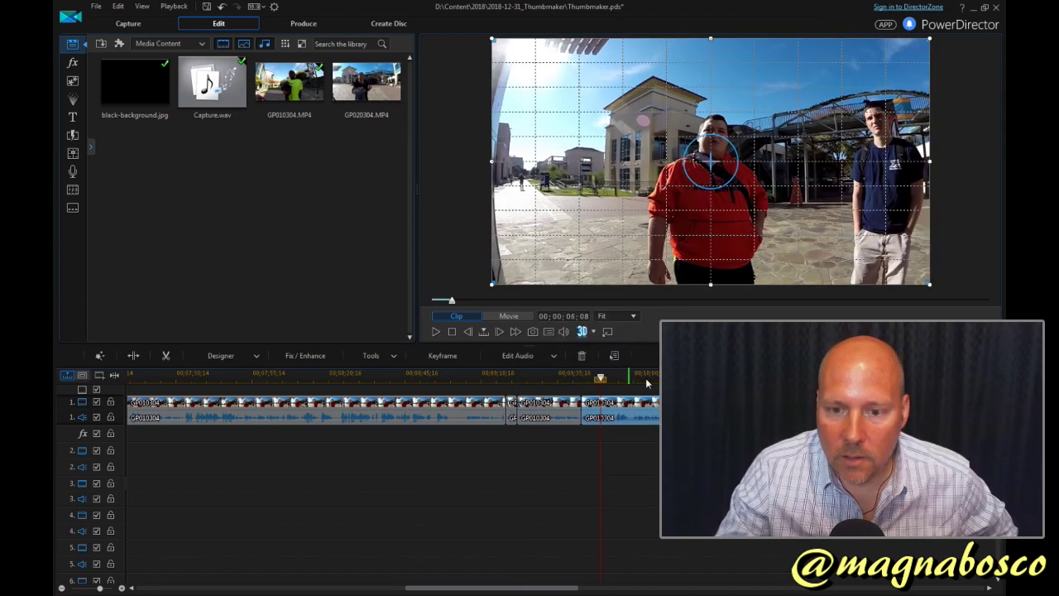
left_click(657, 381)
left_click(684, 382)
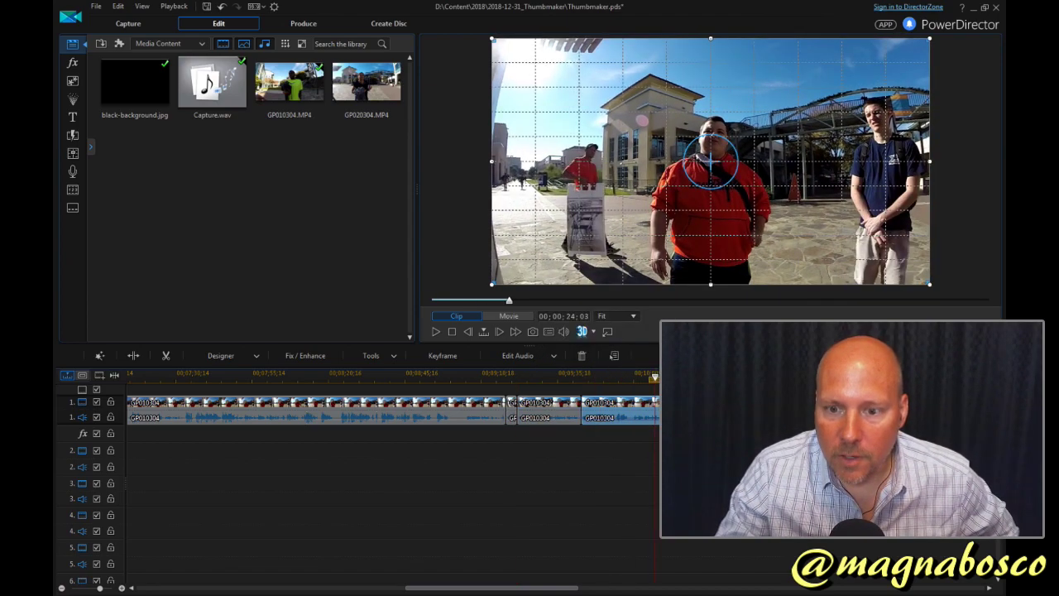
left_click(711, 381)
left_click(728, 382)
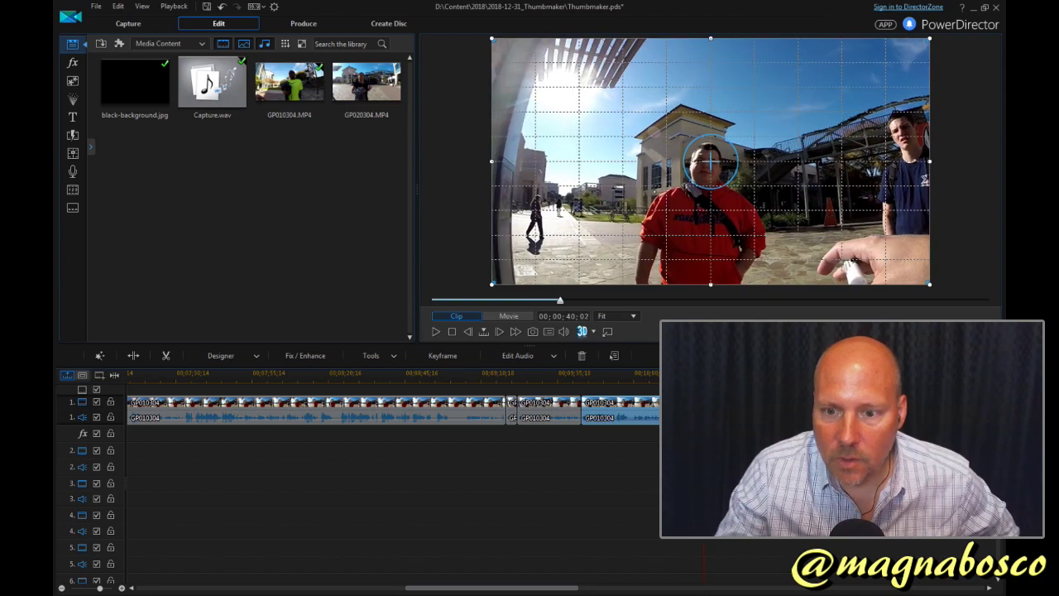
left_click(749, 381)
left_click(769, 381)
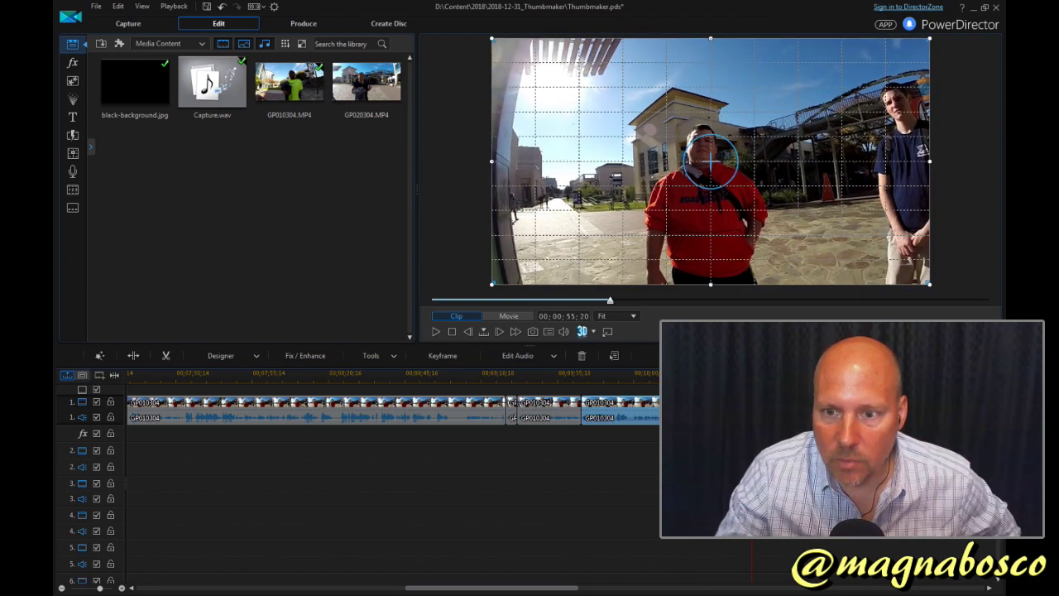
Step: Skim backward through the interview footage before the full-body frame for other good poses of the two men
left_click(507, 381)
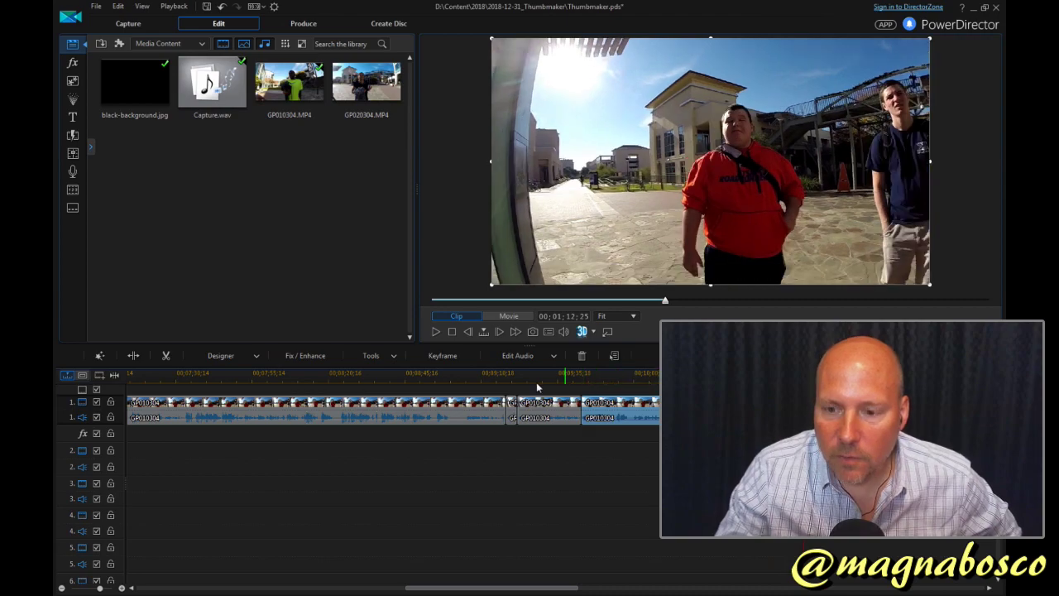
left_click(485, 379)
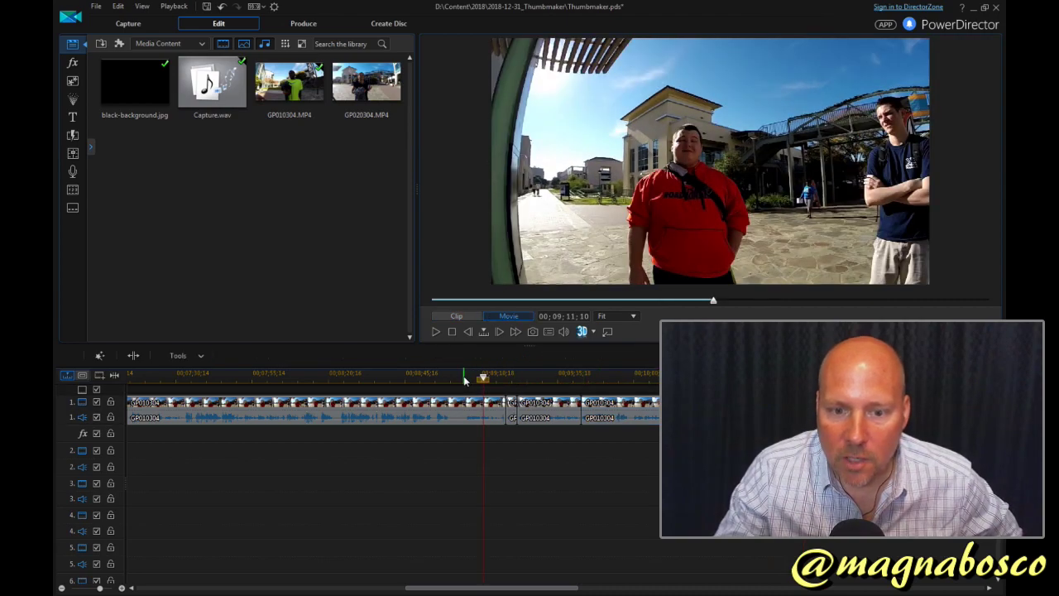
left_click(461, 379)
left_click(447, 379)
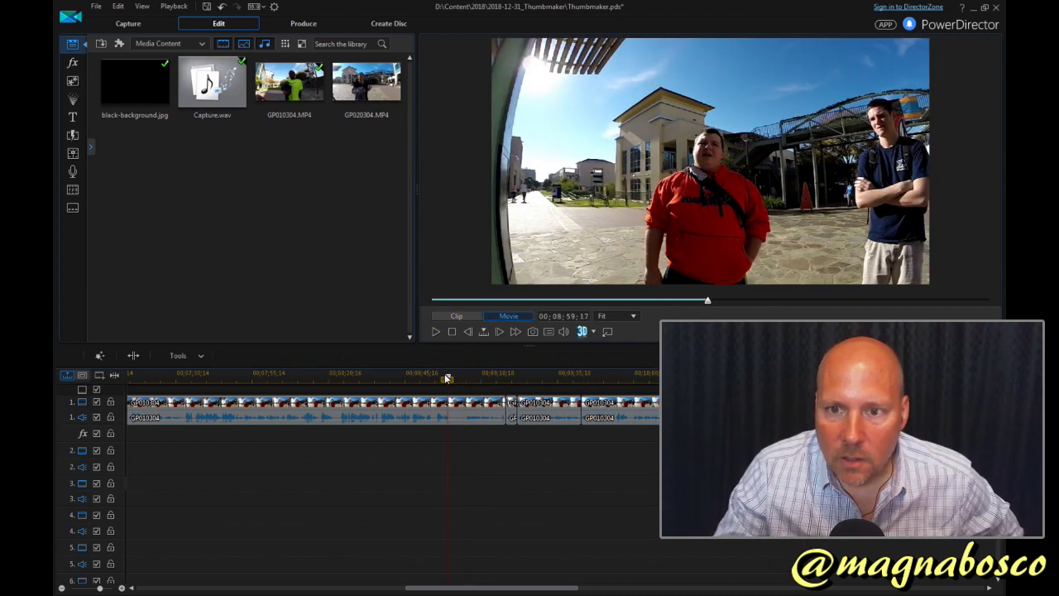
left_click(422, 379)
left_click(406, 379)
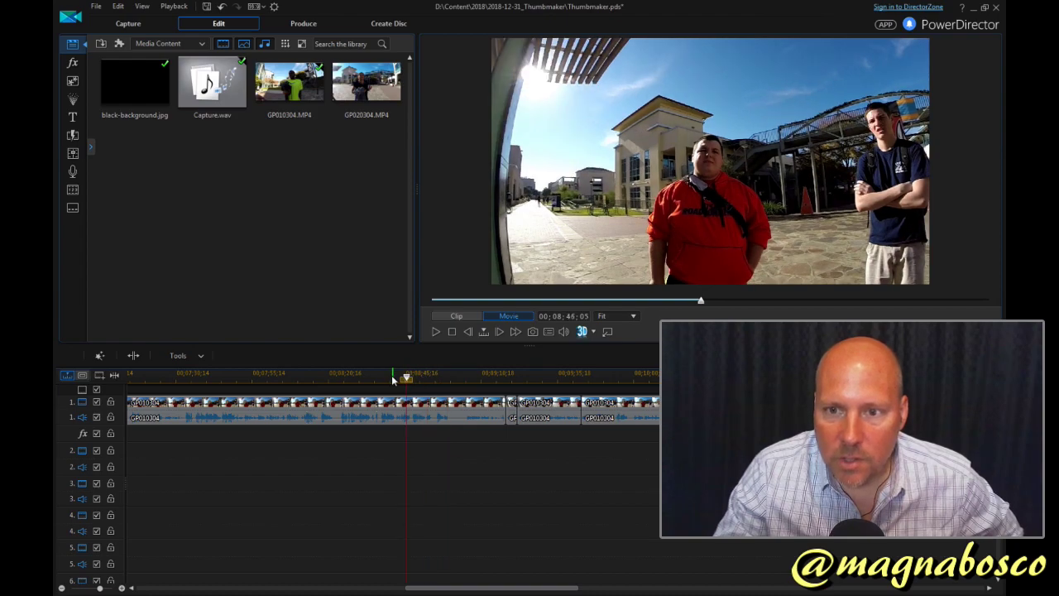
left_click(377, 379)
Step: Enlarge the preview area and inspect the segment that starts at the hand-to-chin frame
left_click(514, 409)
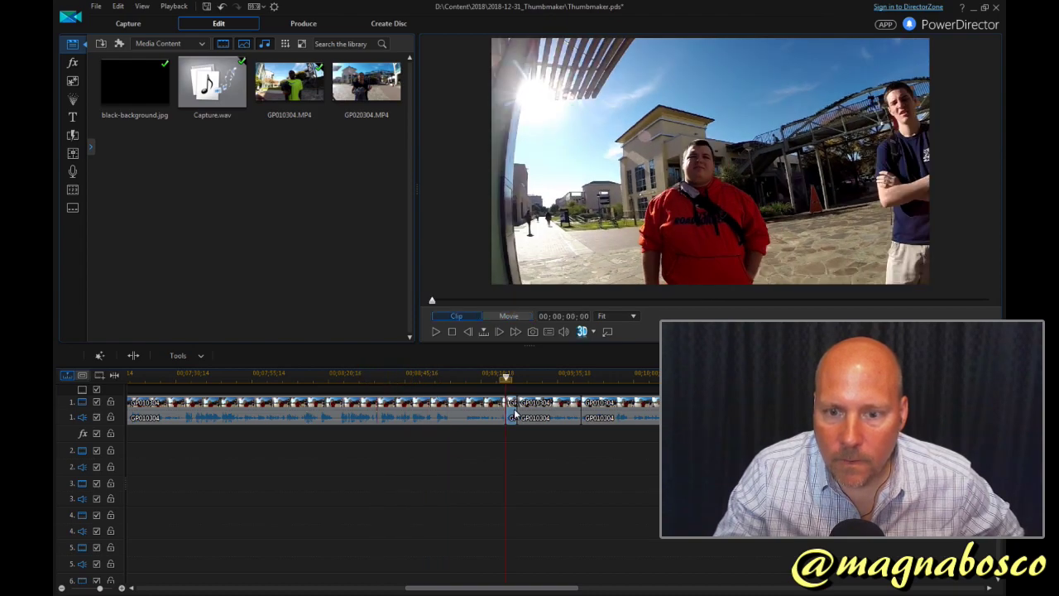
left_click(517, 377)
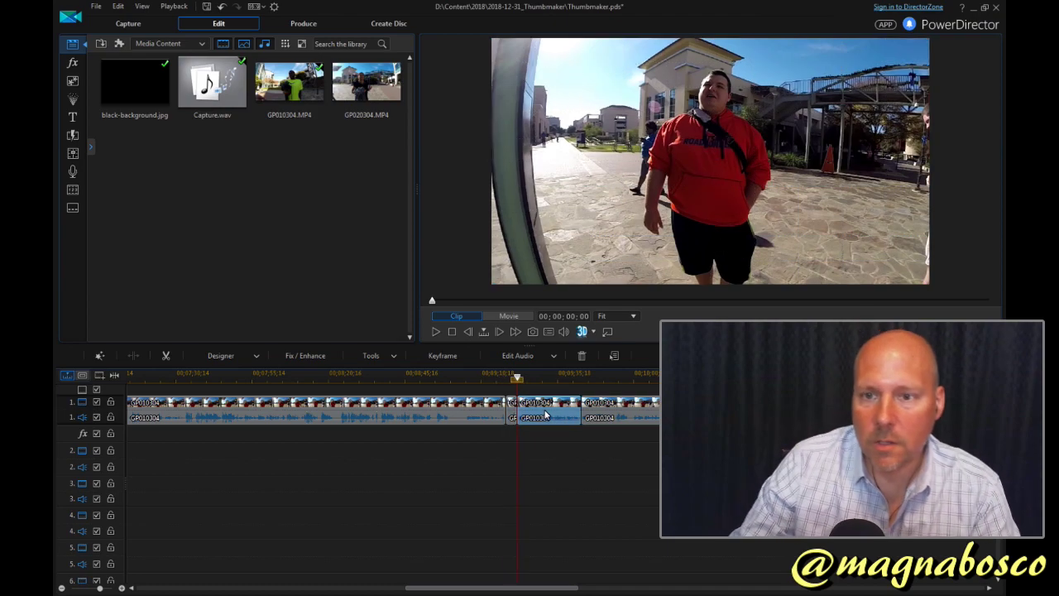
scroll(538, 377, "up", 2)
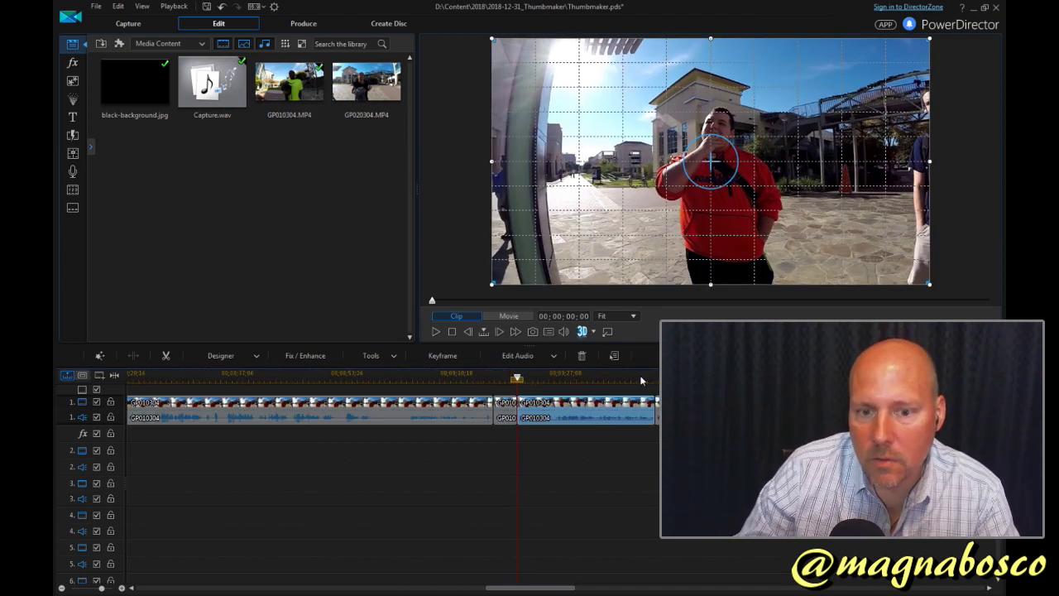
left_click(534, 378)
left_click(547, 378)
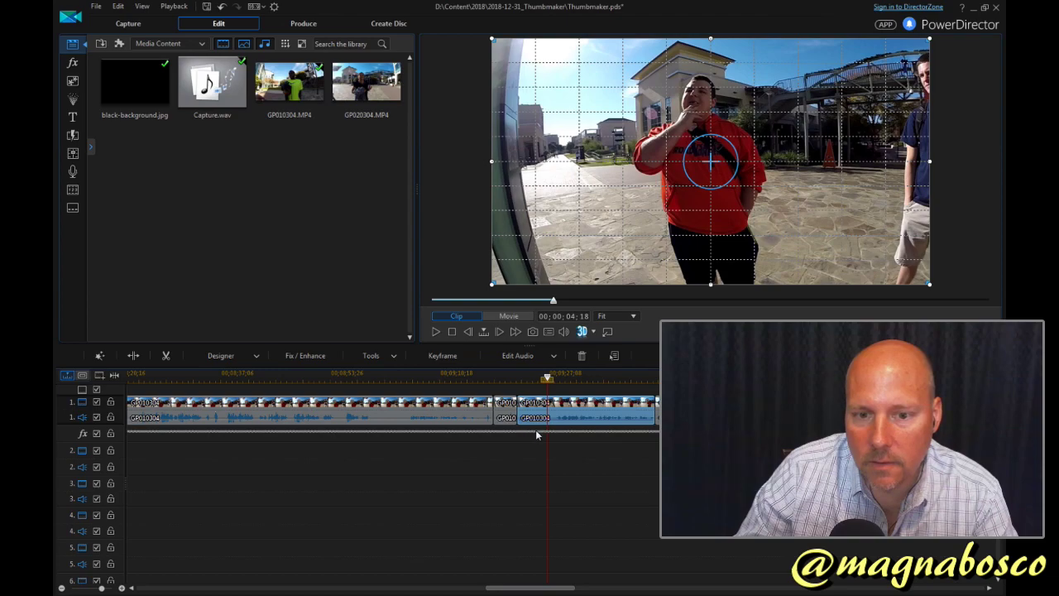
left_click_drag(532, 345, 536, 431)
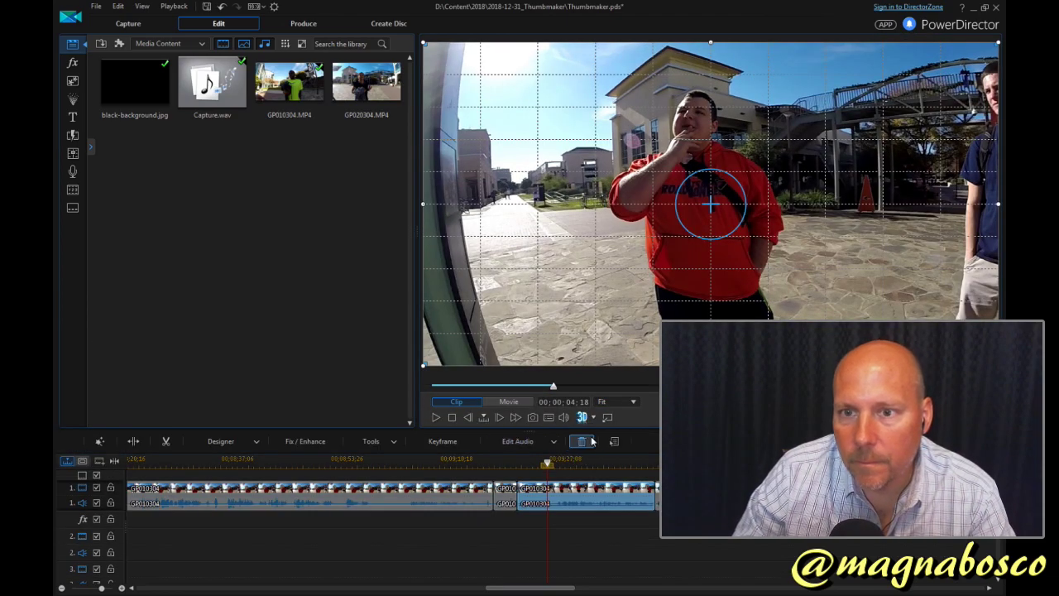
Step: Split that segment at 00;00;03;14 from its start, where the man in the red hoodie covers his mouth with his hand
left_click(554, 466)
left_click_drag(546, 467, 532, 465)
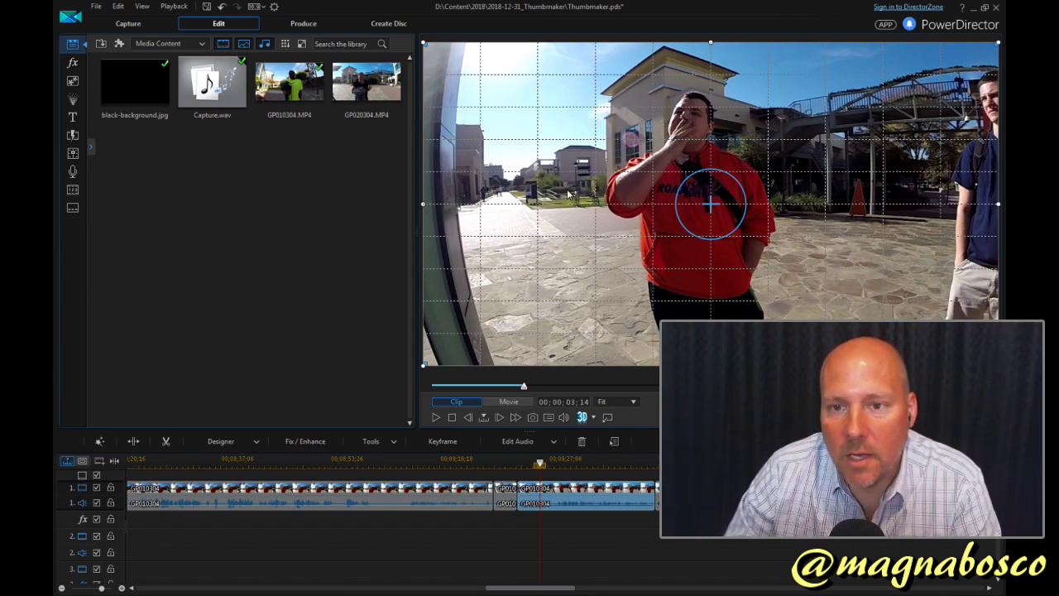
right_click(548, 494)
left_click(573, 308)
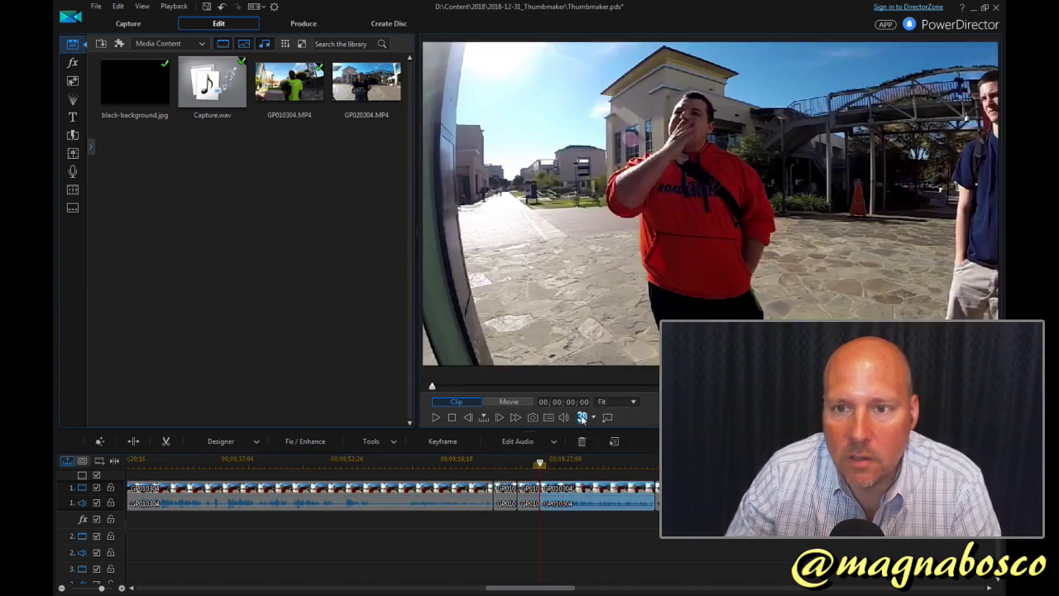
Step: Split the segment that starts with the man in the red hoodie covering his mouth at 00;00;04;04 from its start
left_click(561, 462)
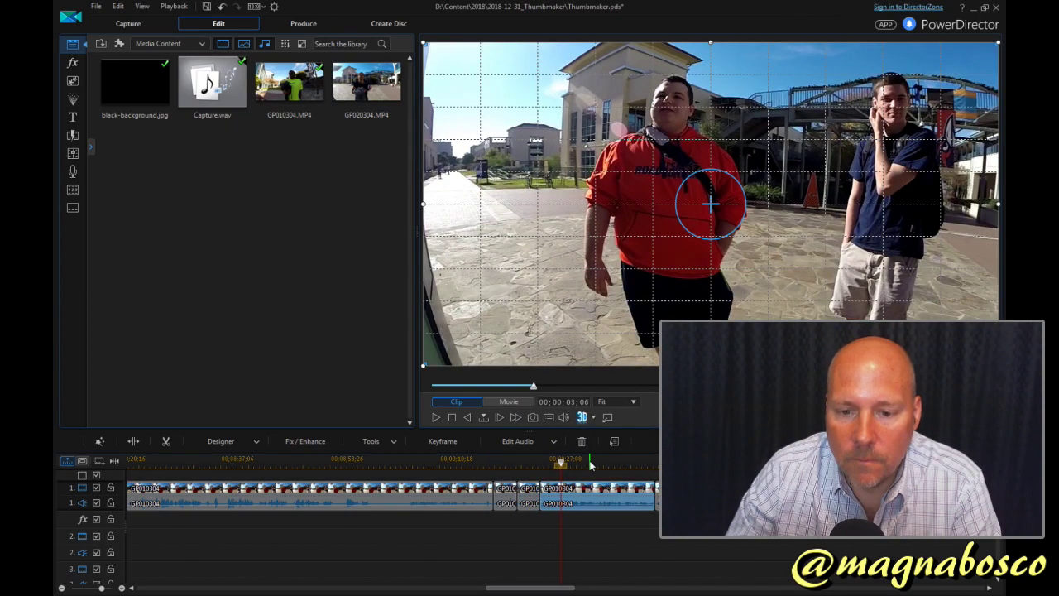
left_click(538, 499)
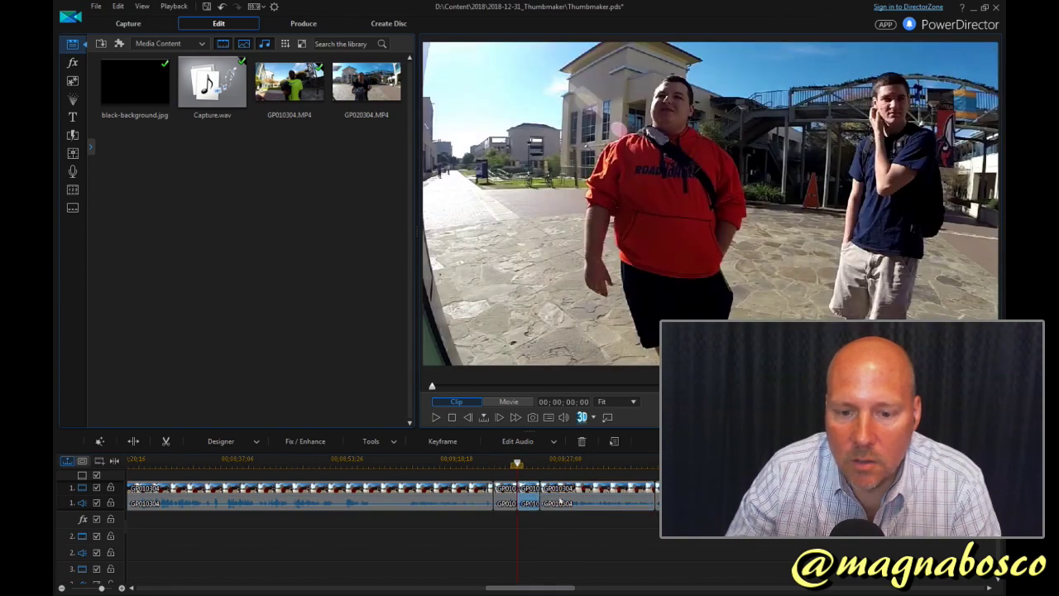
left_click(563, 501)
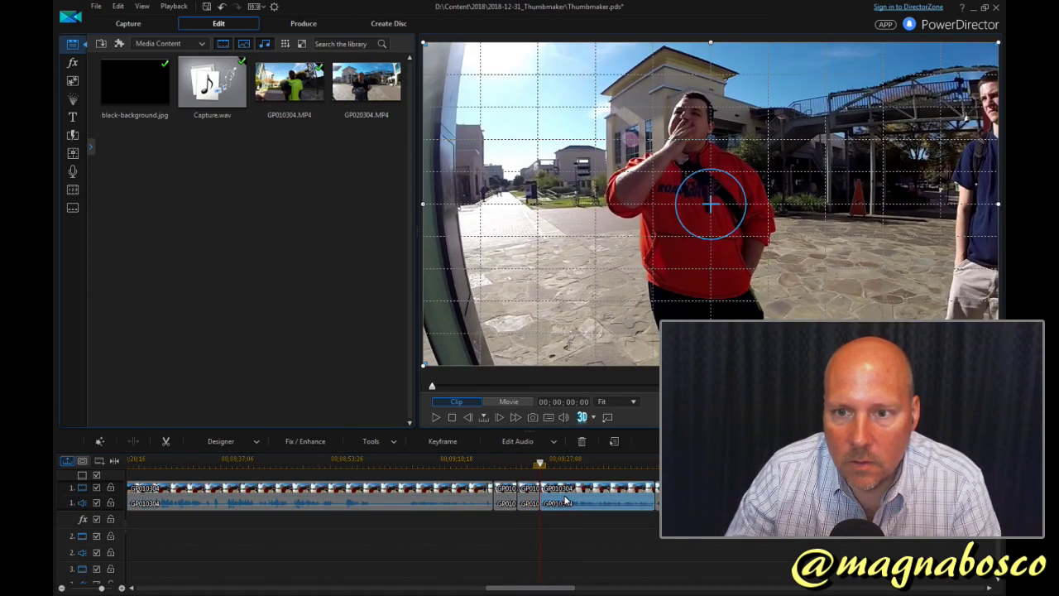
left_click(567, 461)
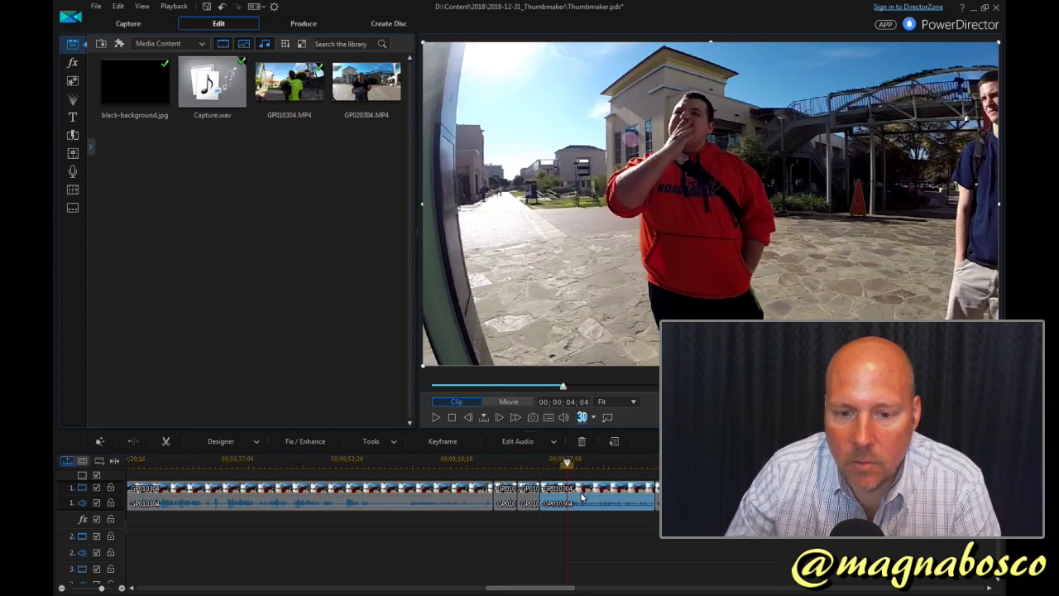
right_click(583, 493)
left_click(607, 312)
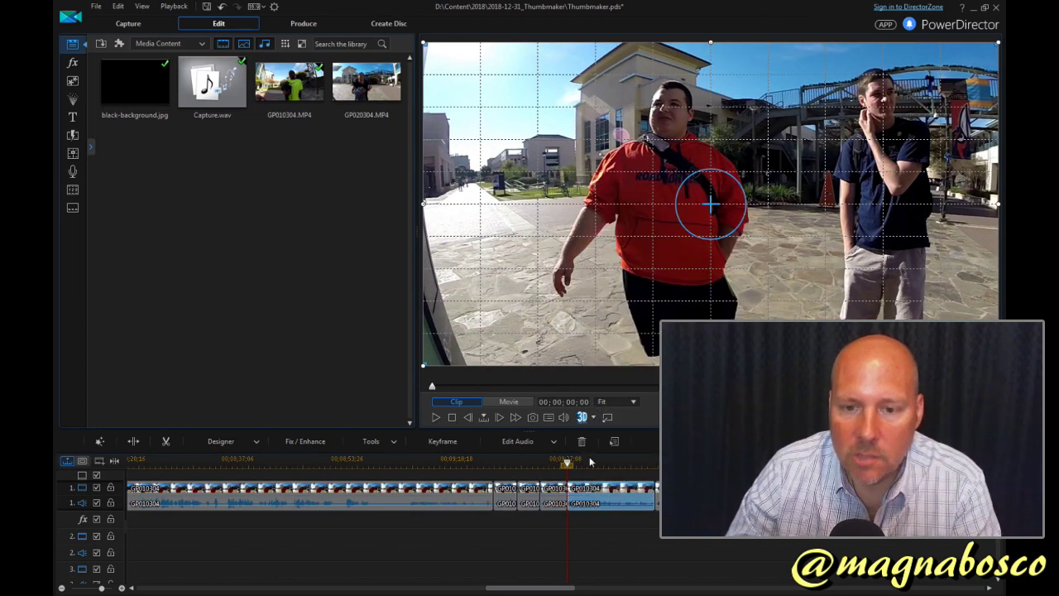
Step: Cut the short hand-over-mouth segment out of the footage and paste it at the start of video track 1 with the title template
left_click(566, 495)
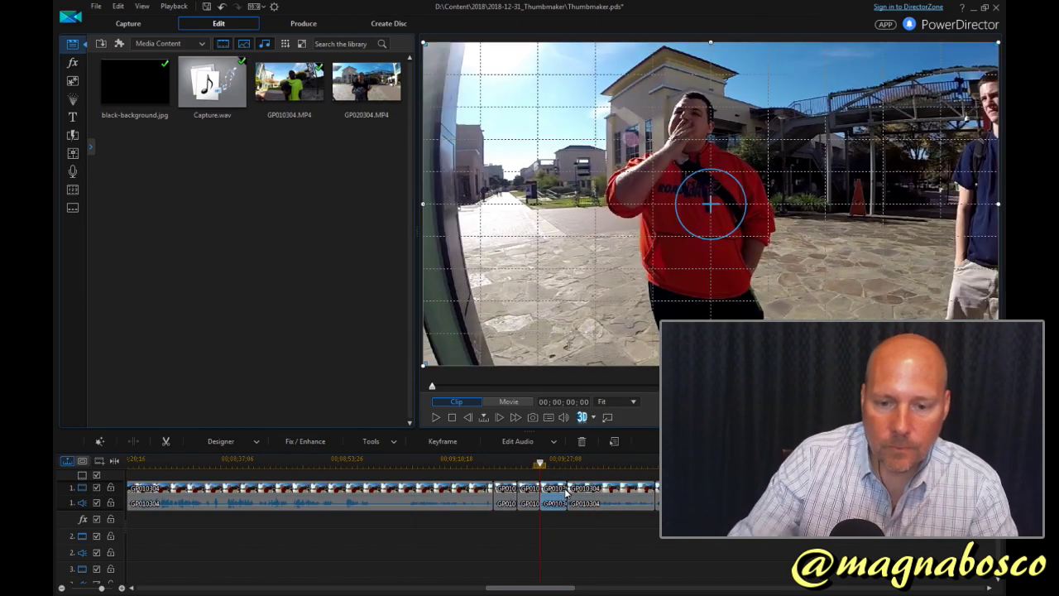
key("ctrl+x")
left_click(590, 503)
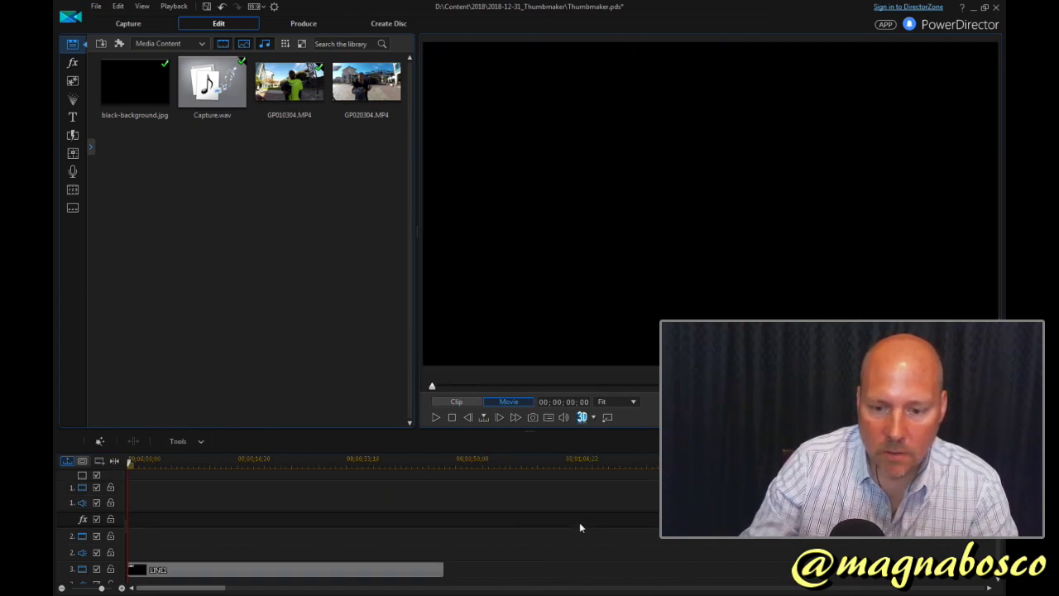
left_click(153, 496)
key("ctrl+v")
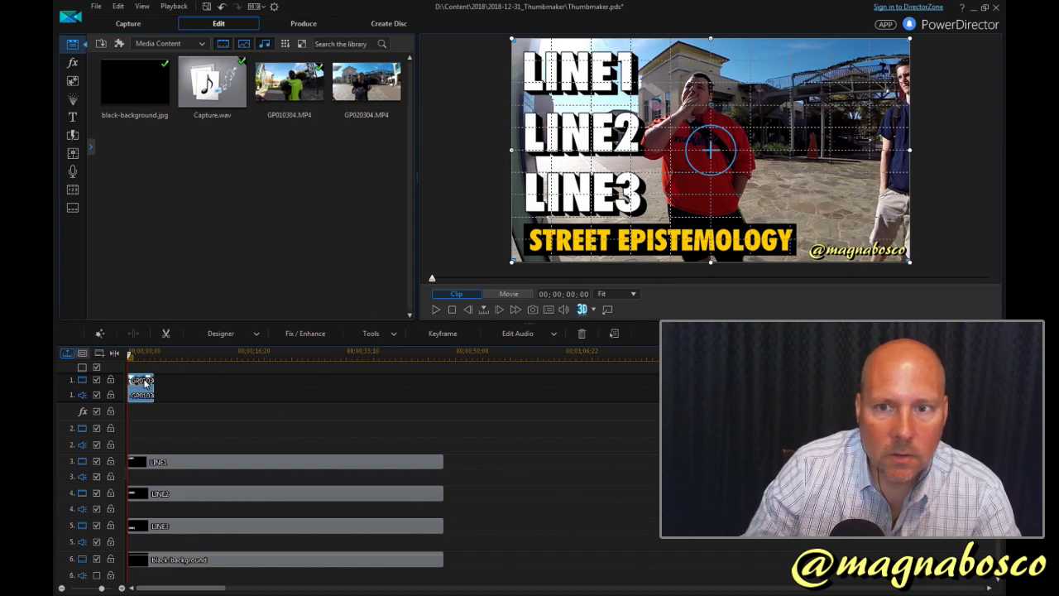
Step: Check the Fix / Enhance settings of the pasted clip and close them
left_click_drag(177, 355, 398, 340)
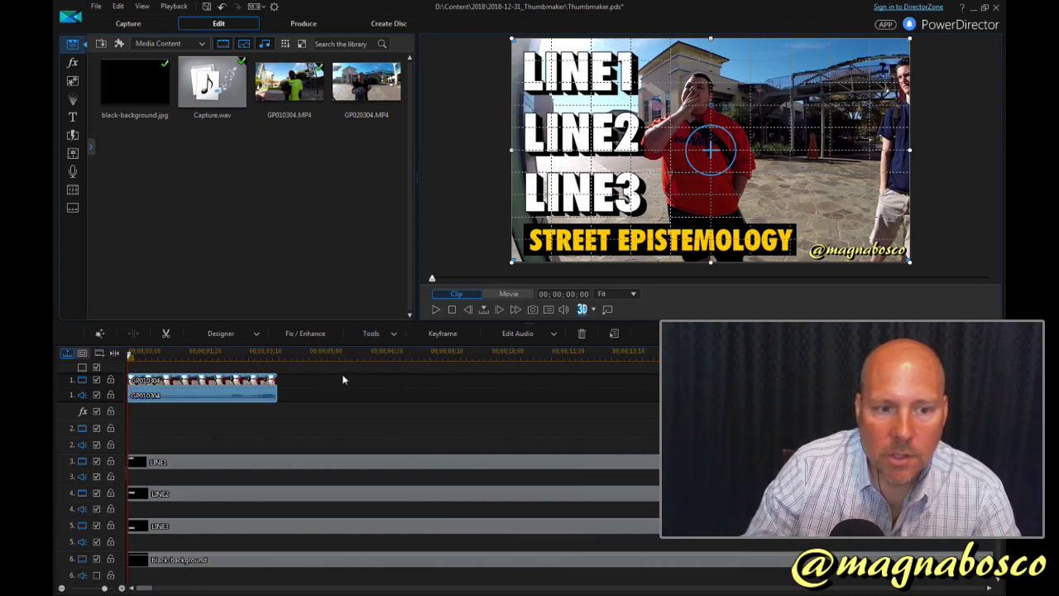
left_click(328, 337)
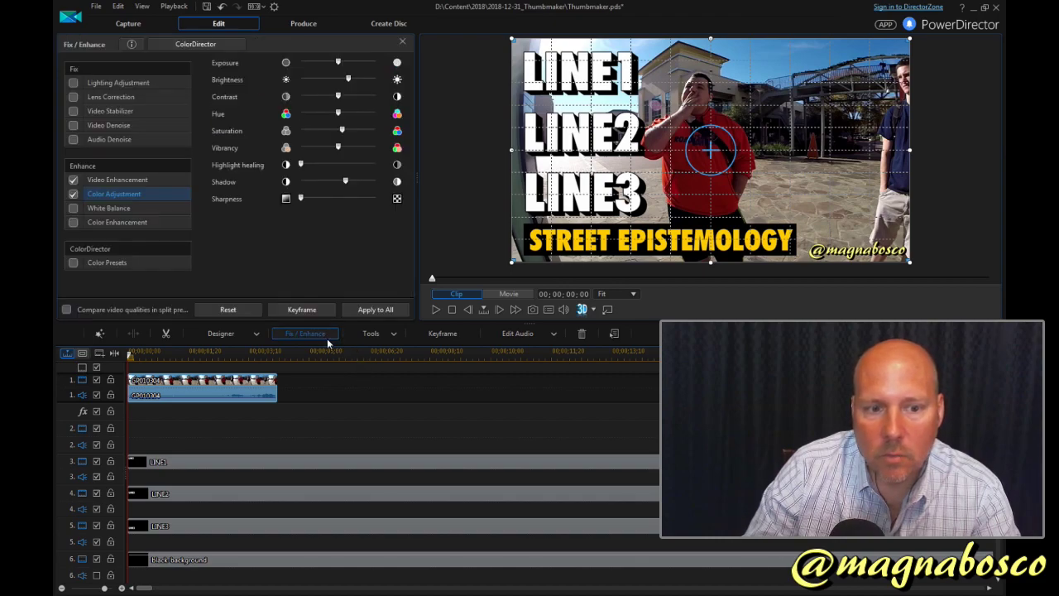
left_click_drag(306, 359, 239, 302)
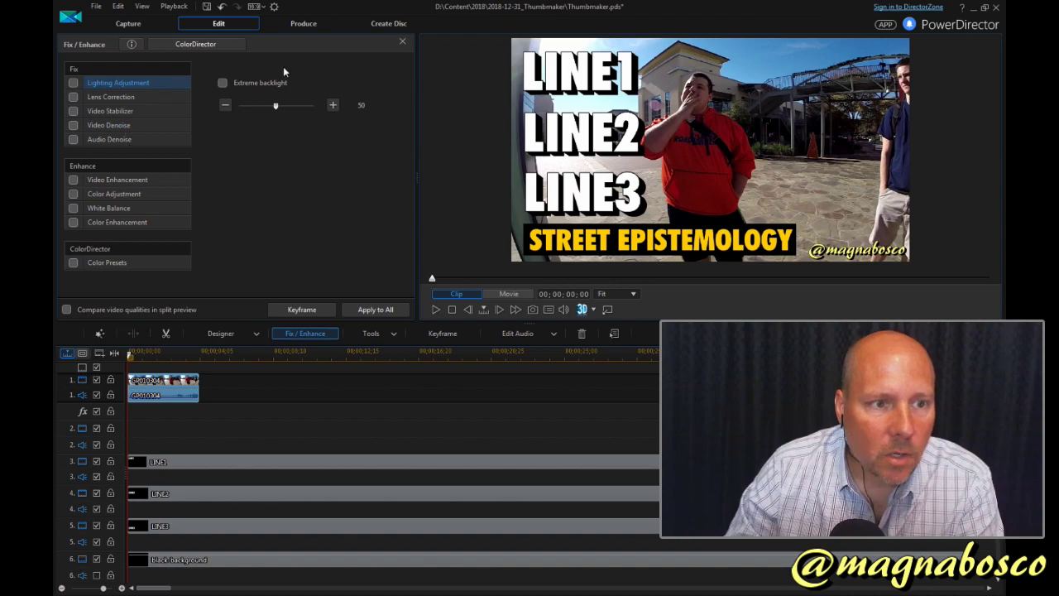
left_click(403, 42)
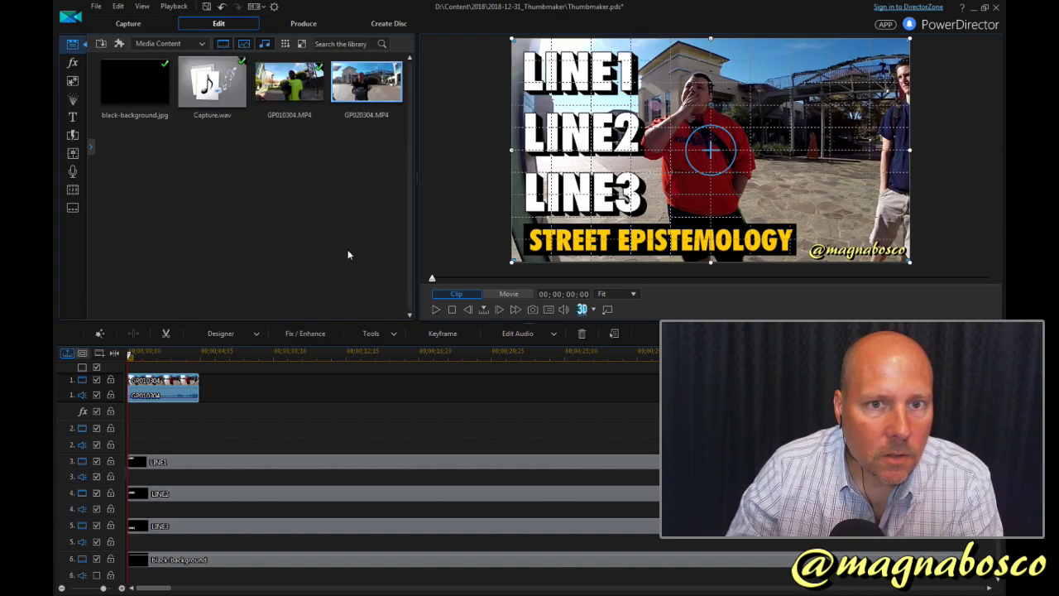
Step: Crop the pasted clip at 16:9 with Crop & Zoom, placing the man in the red hoodie at the frame's right side, beside the title lines
left_click(374, 334)
left_click(398, 351)
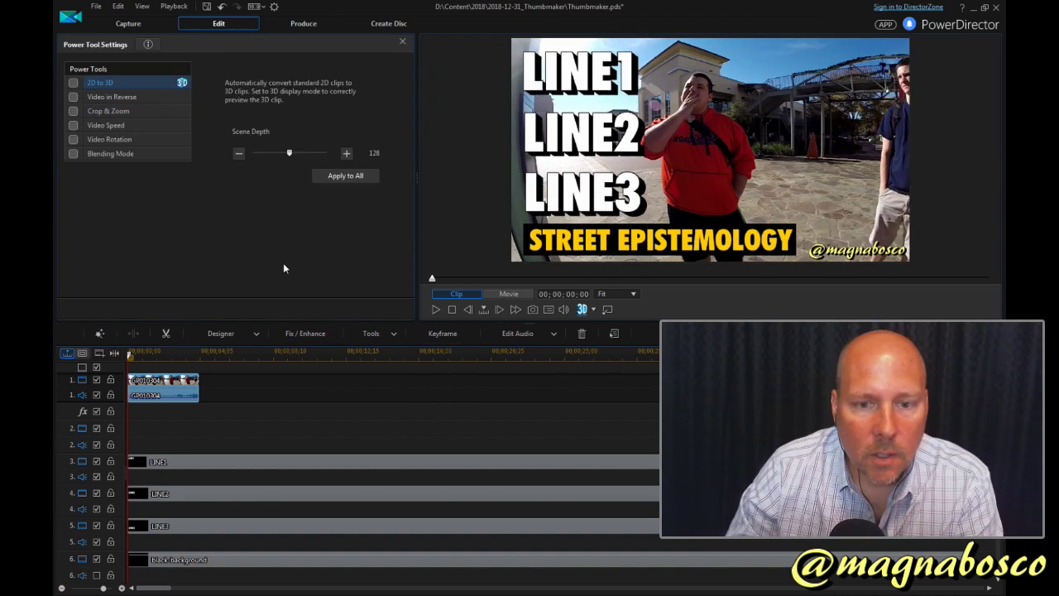
left_click(142, 114)
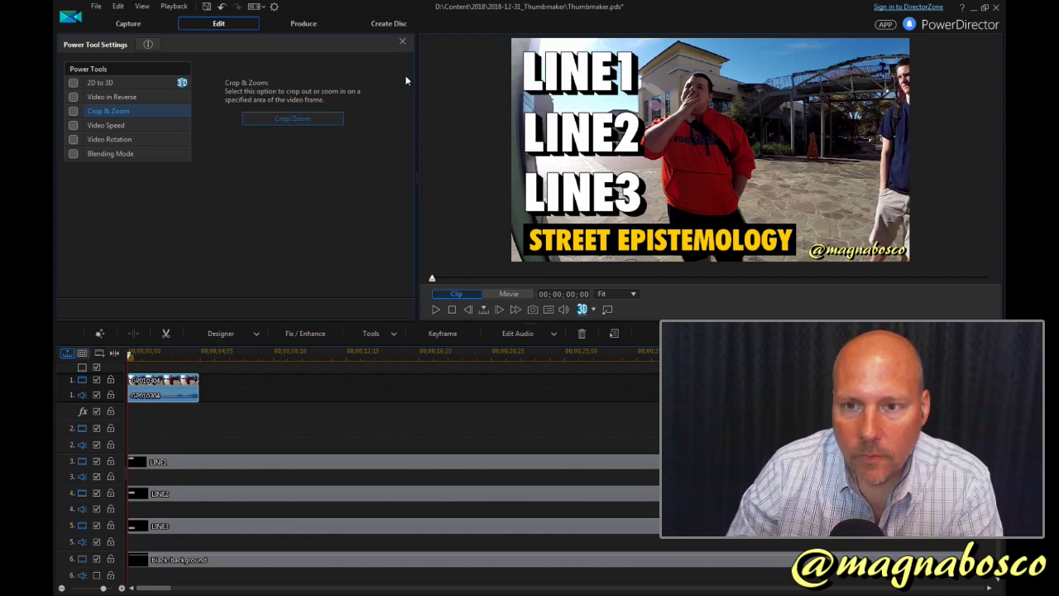
left_click(292, 118)
left_click(563, 445)
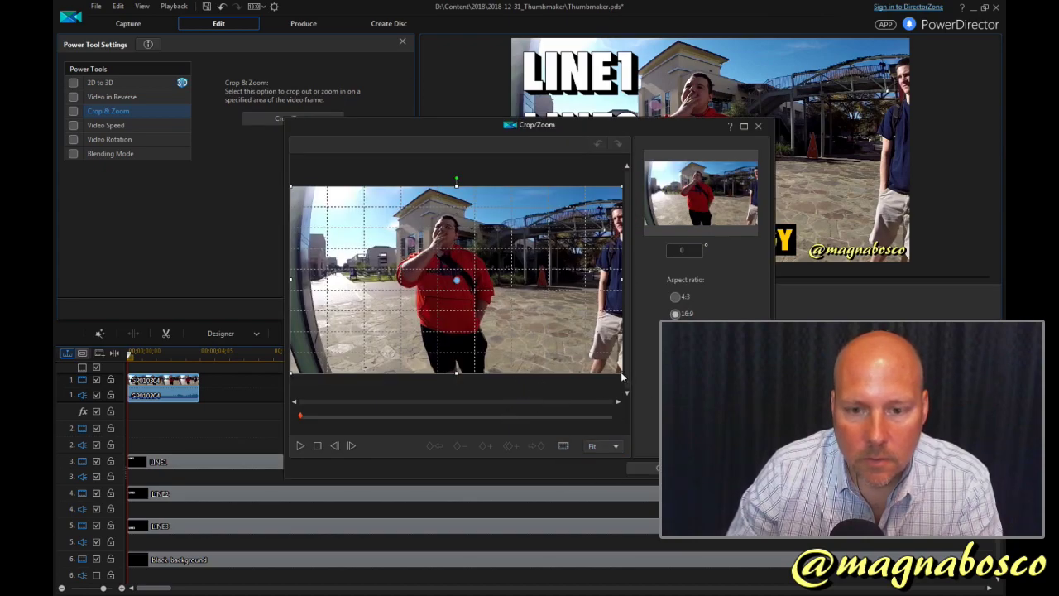
left_click_drag(623, 378, 569, 343)
left_click_drag(457, 285, 403, 282)
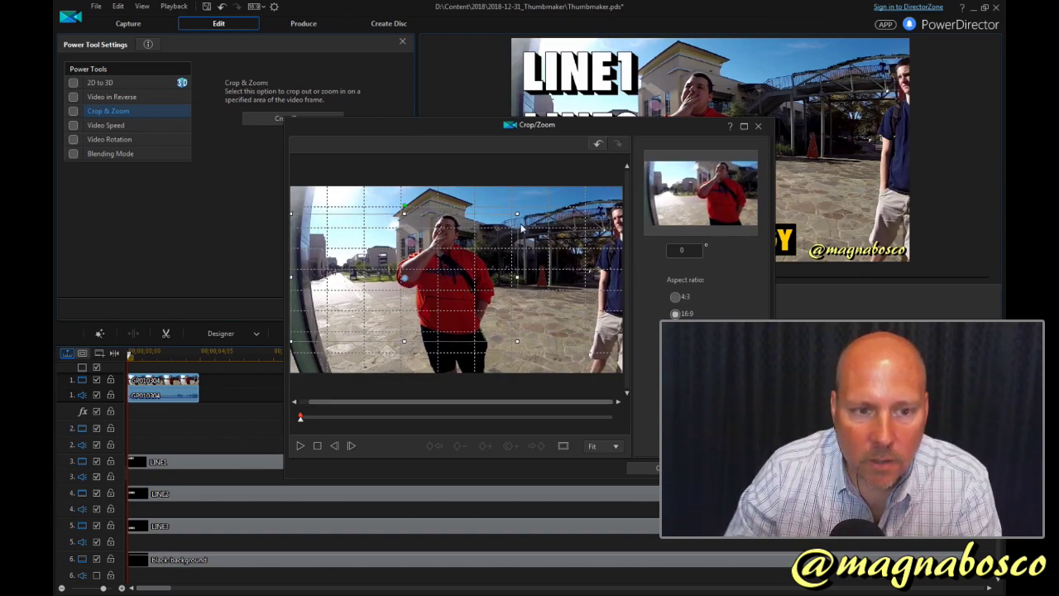
left_click_drag(517, 214, 510, 217)
left_click_drag(410, 278, 398, 270)
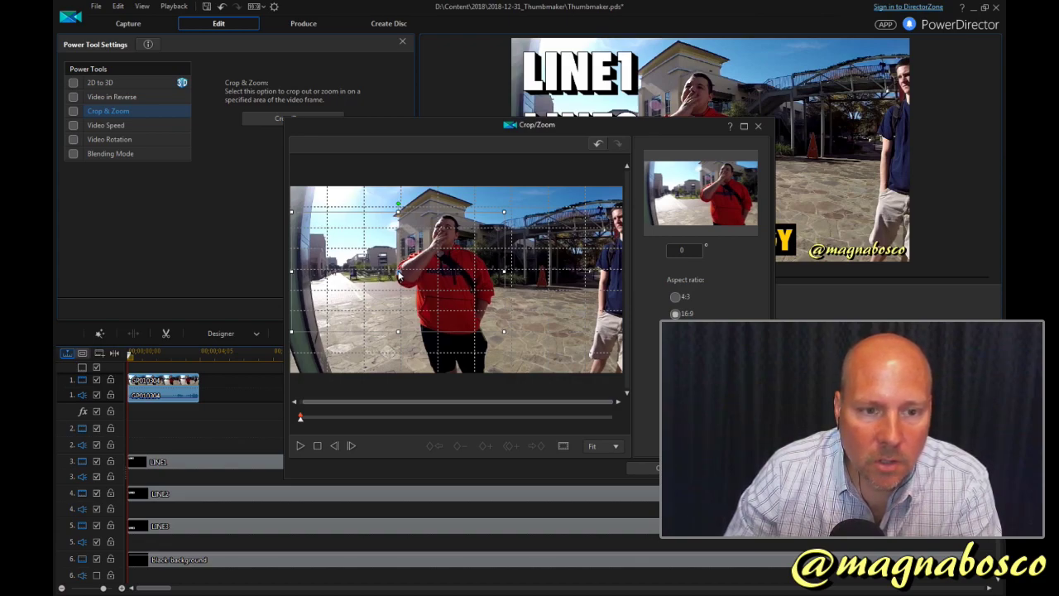
left_click_drag(504, 330, 500, 330)
left_click_drag(424, 271, 396, 270)
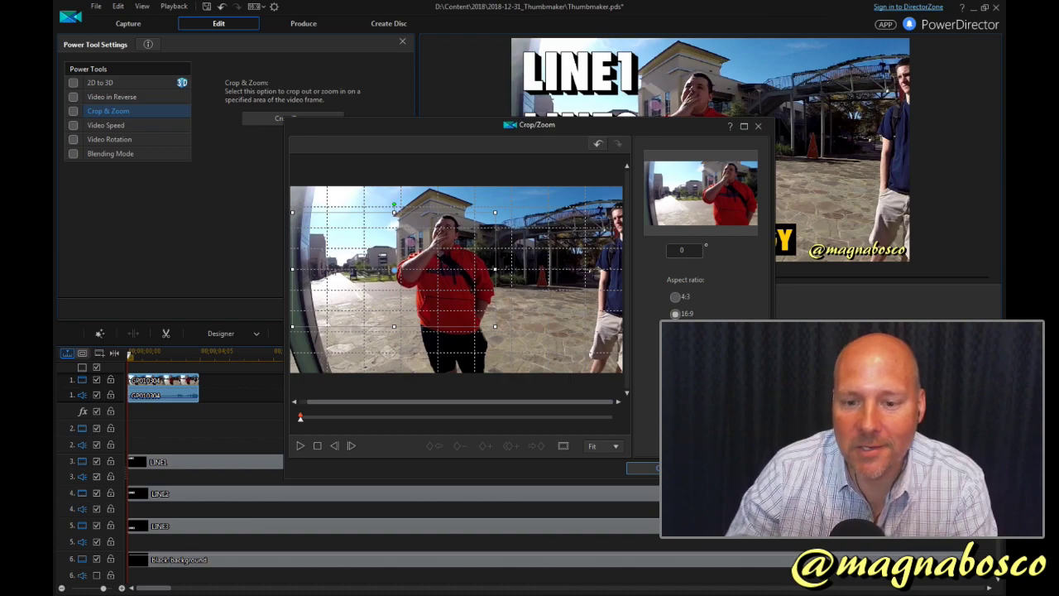
left_click(643, 469)
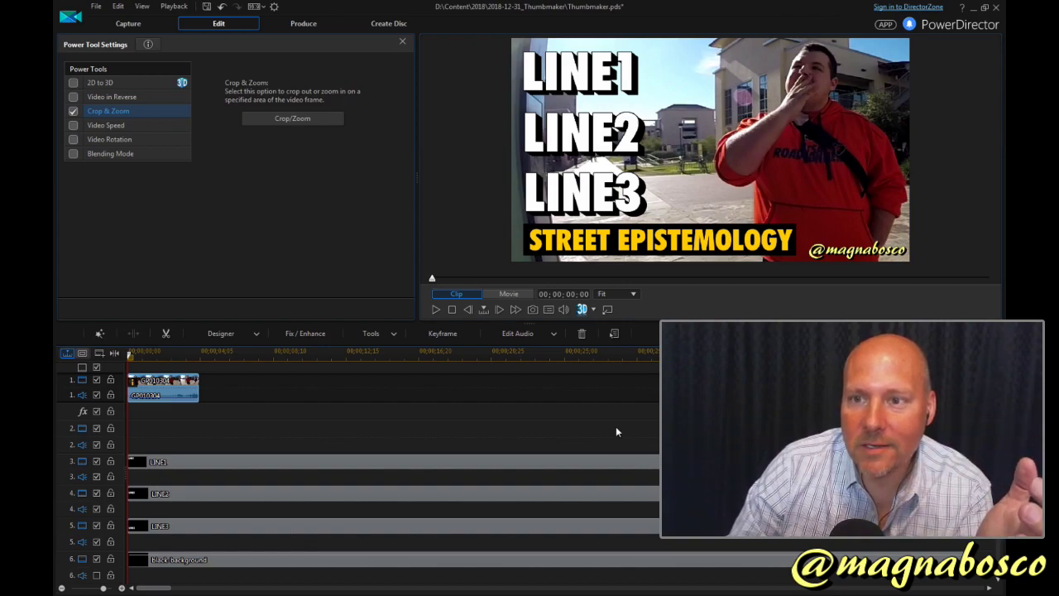
Step: Tighten the clip's crop slightly so the man in the red hoodie sits larger and closer to the frame's right edge
left_click(312, 122)
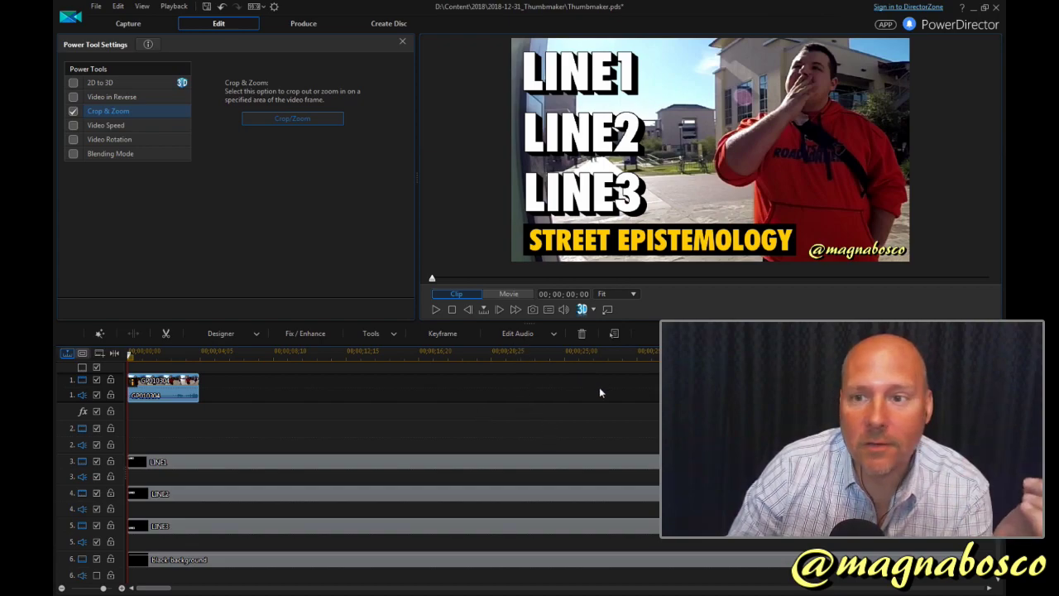
left_click(563, 447)
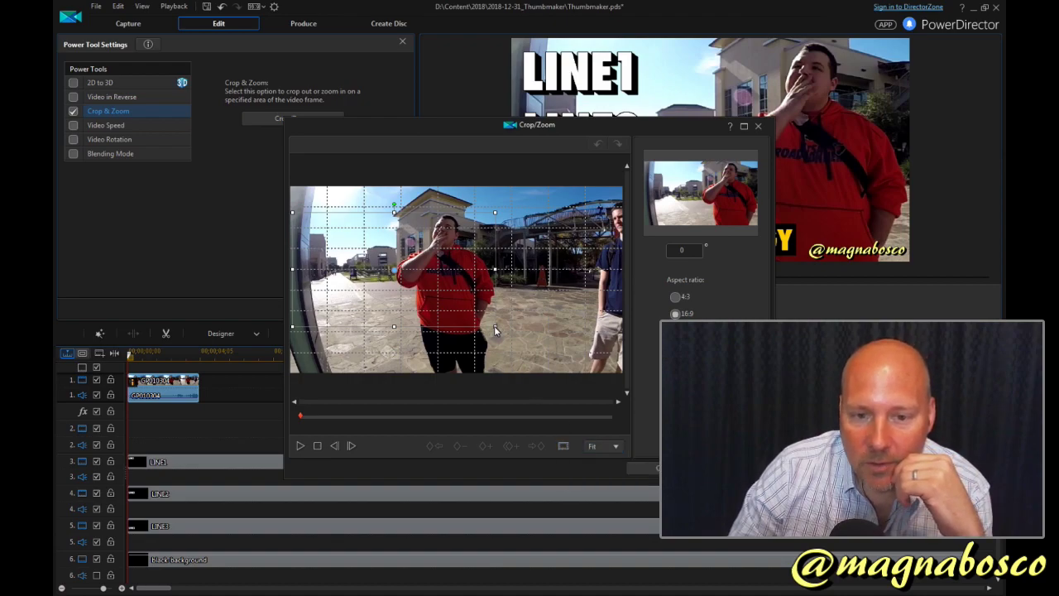
left_click_drag(496, 328, 487, 321)
left_click_drag(395, 271, 386, 267)
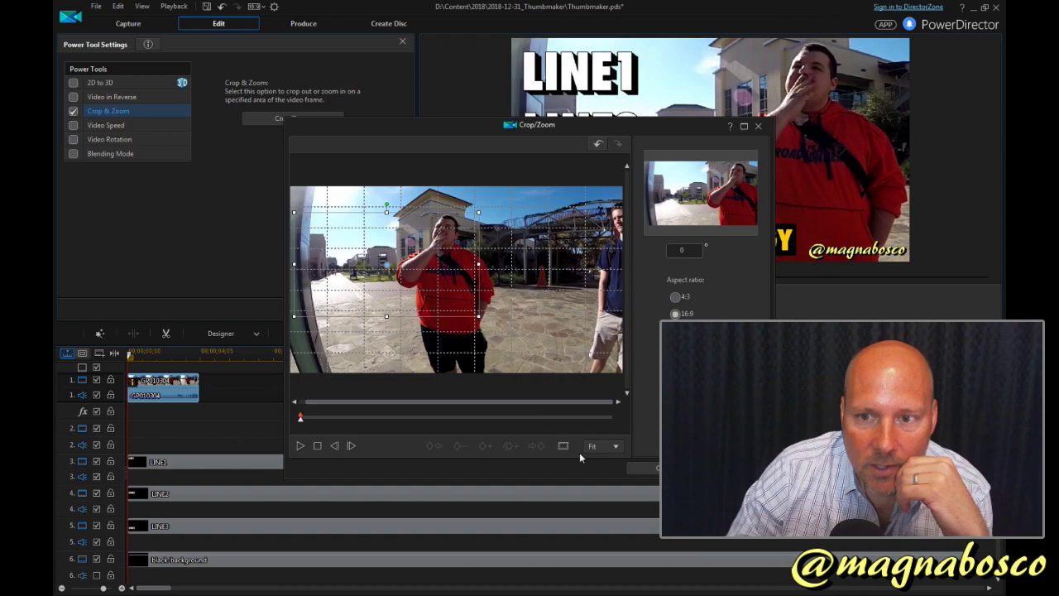
left_click(642, 469)
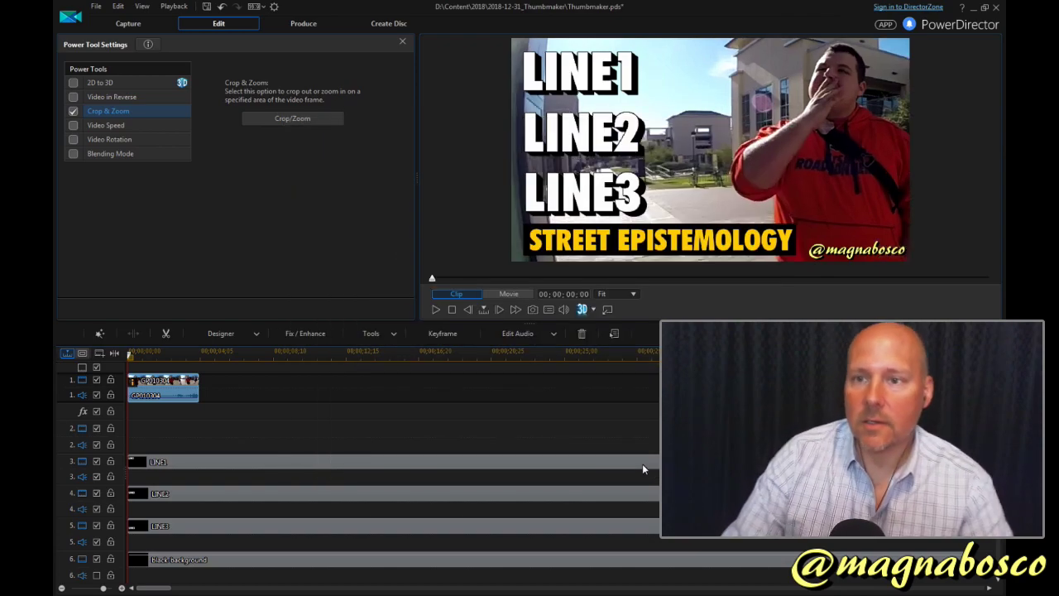
Step: Change the text of the LINE1 title to "AN"
left_click(160, 462)
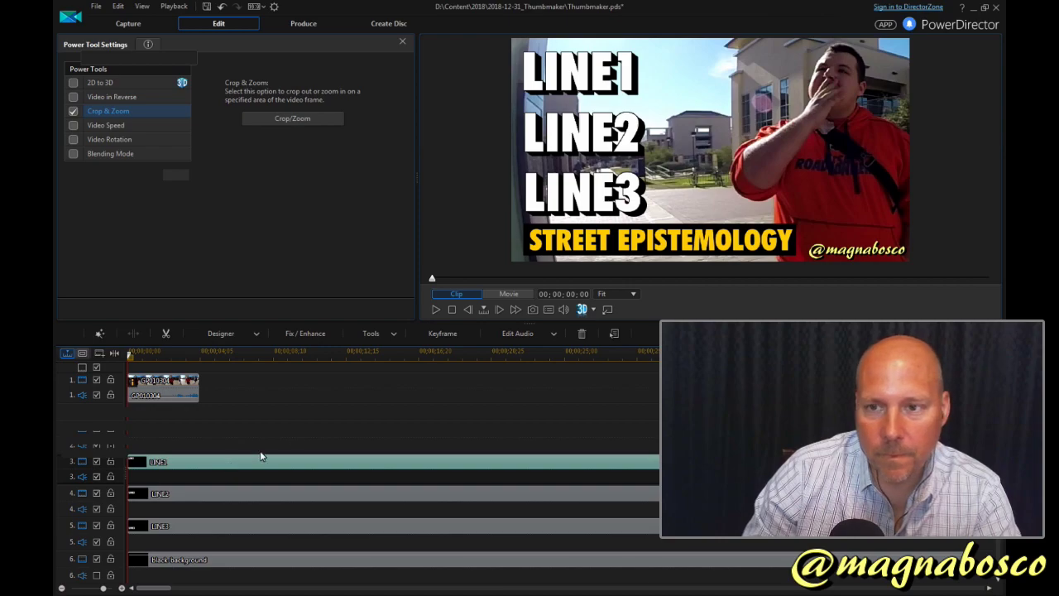
double_click(234, 462)
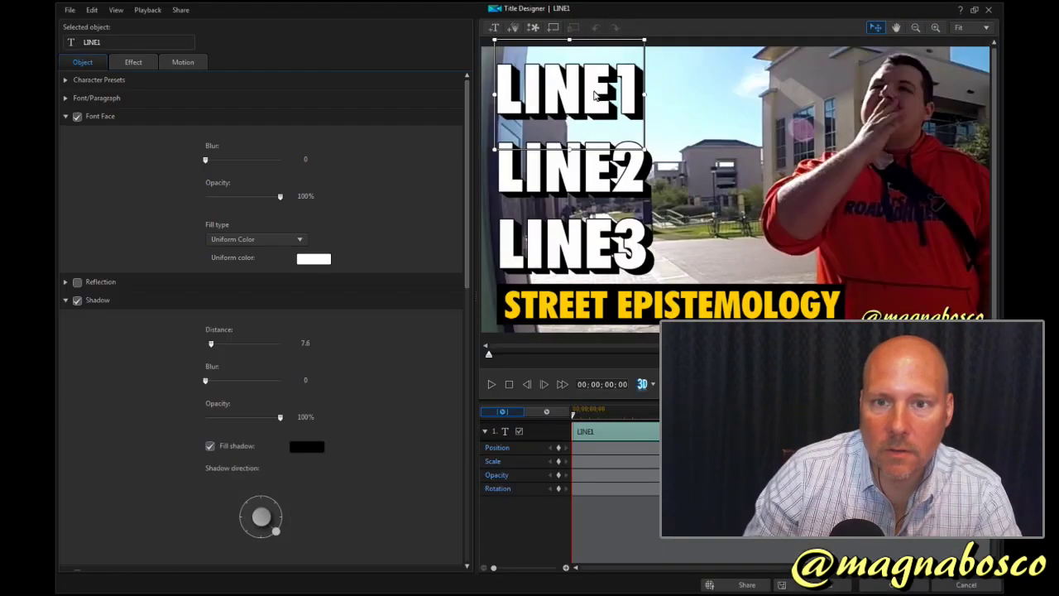
double_click(601, 94)
type("AN")
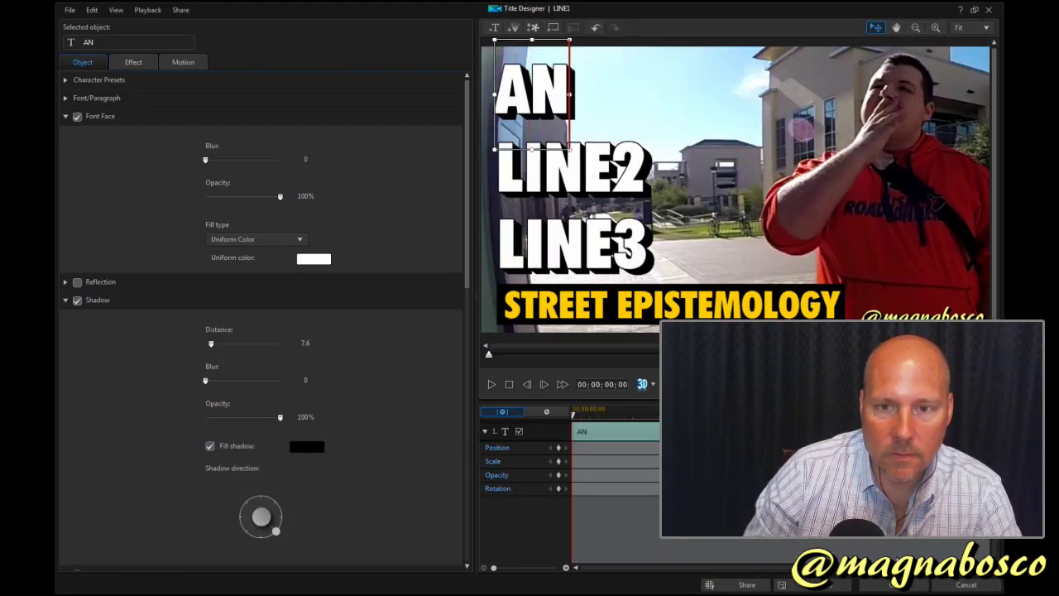
left_click(881, 584)
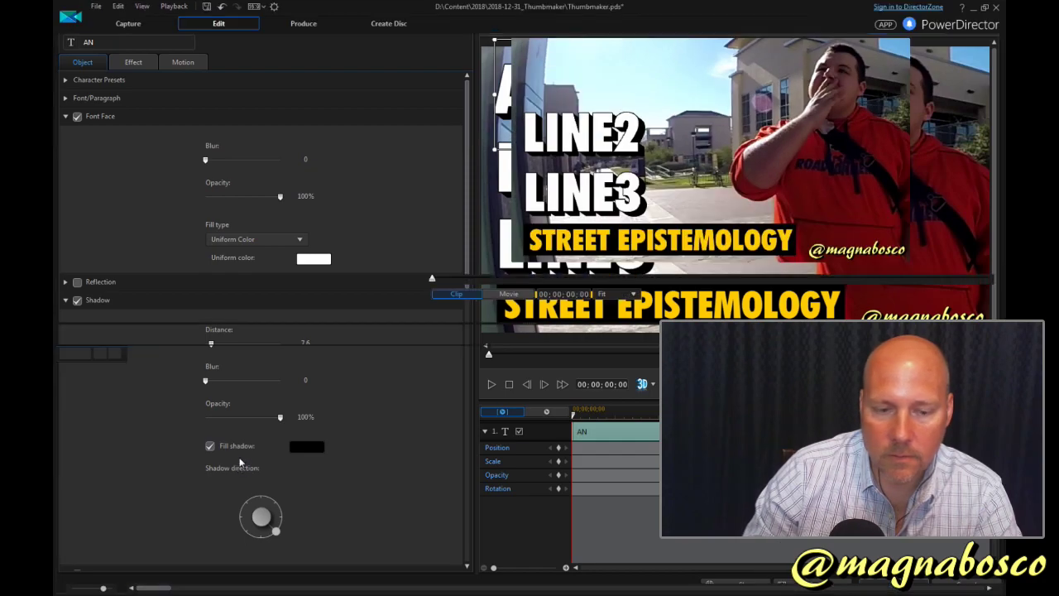
Step: Change the text of the LINE2 title to "ABRUPT"
left_click(160, 497)
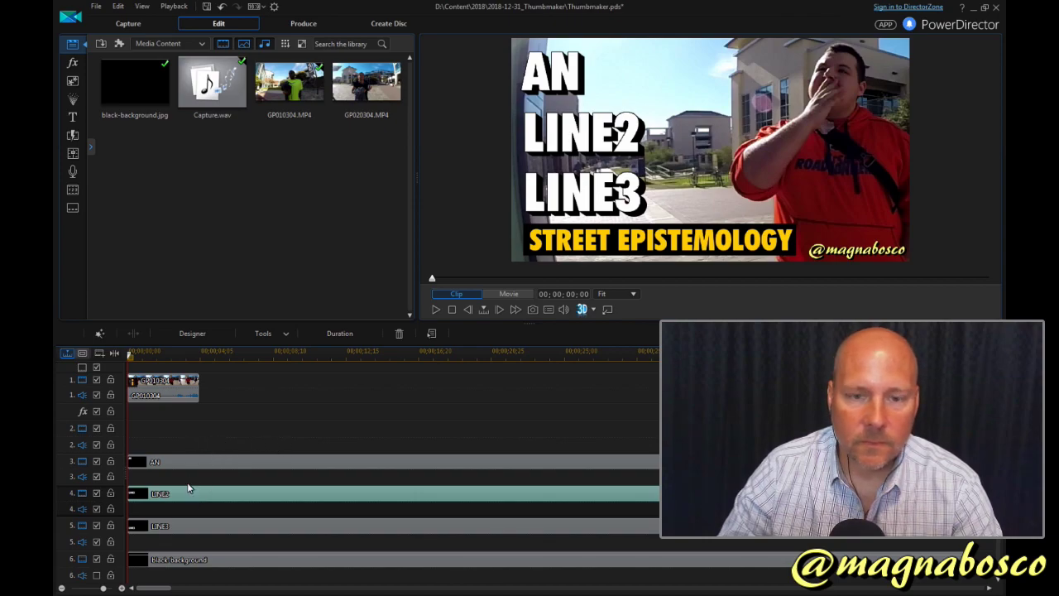
double_click(184, 493)
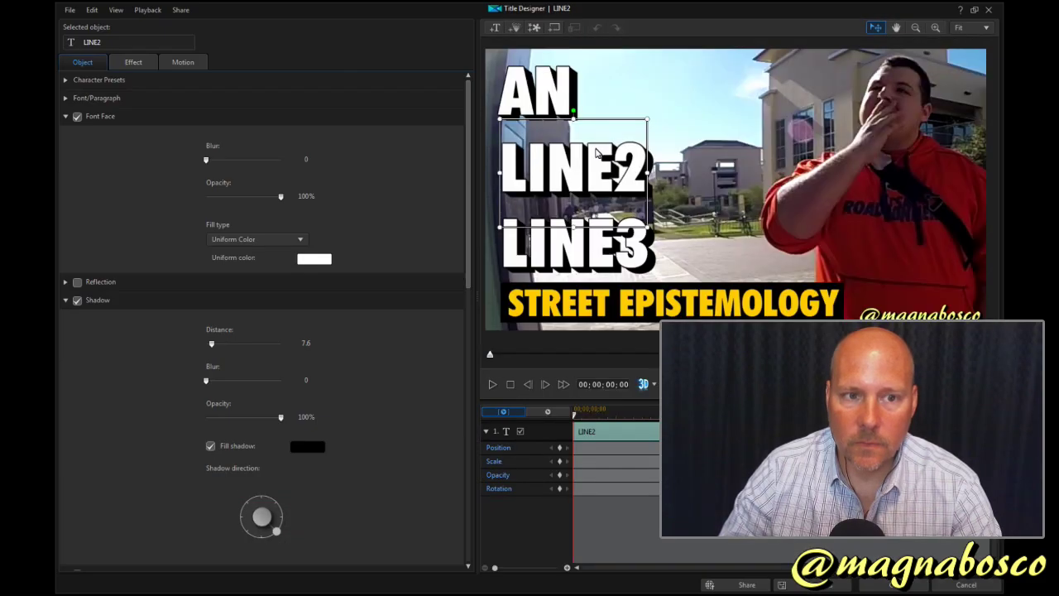
double_click(584, 161)
type("ABRUP")
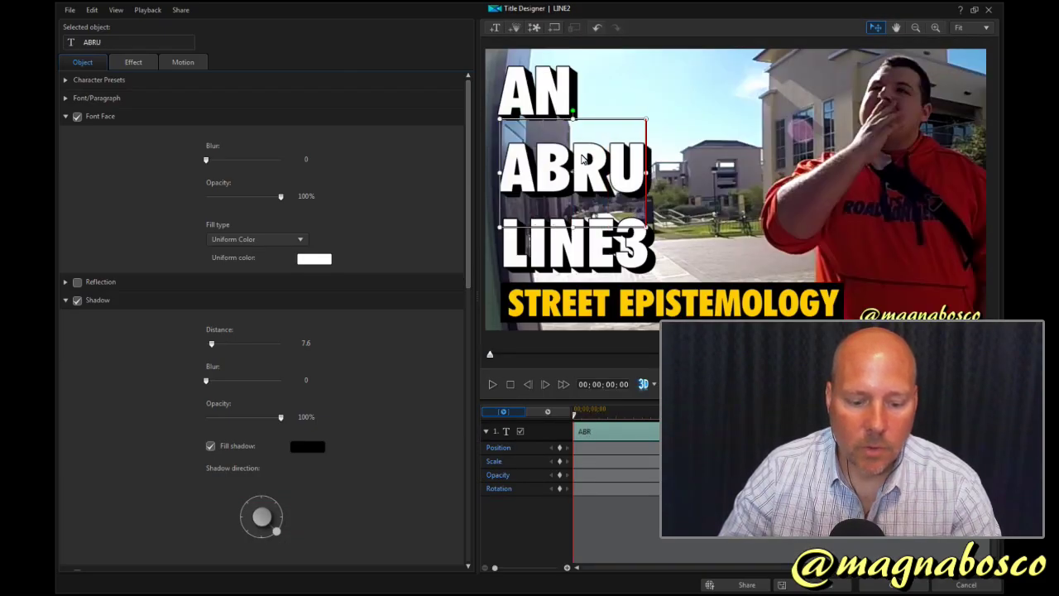
type("T")
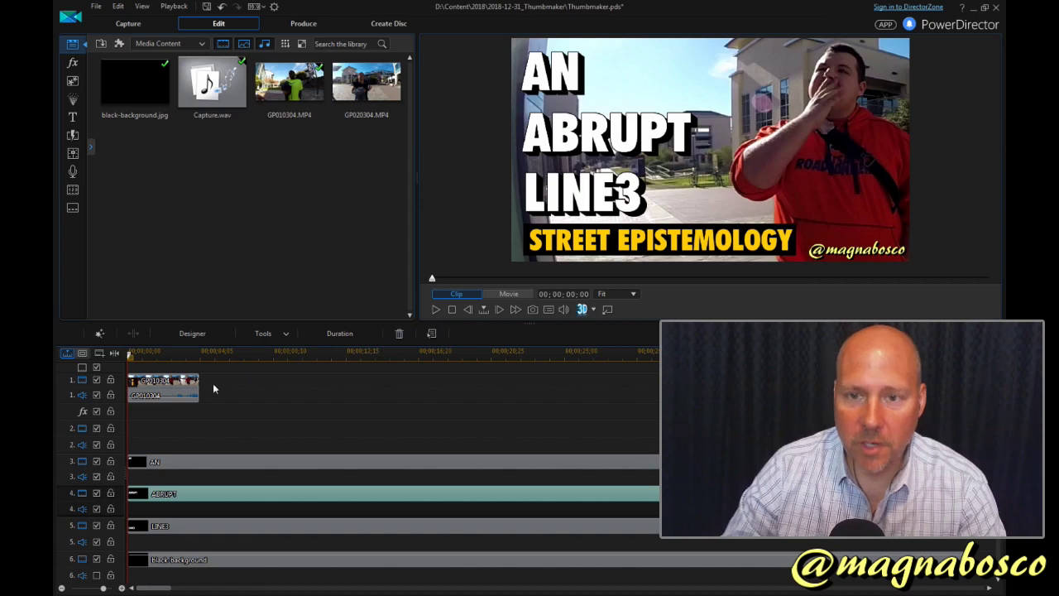
Step: Change the text of the LINE3 title to "DEPARTURE"
left_click(196, 532)
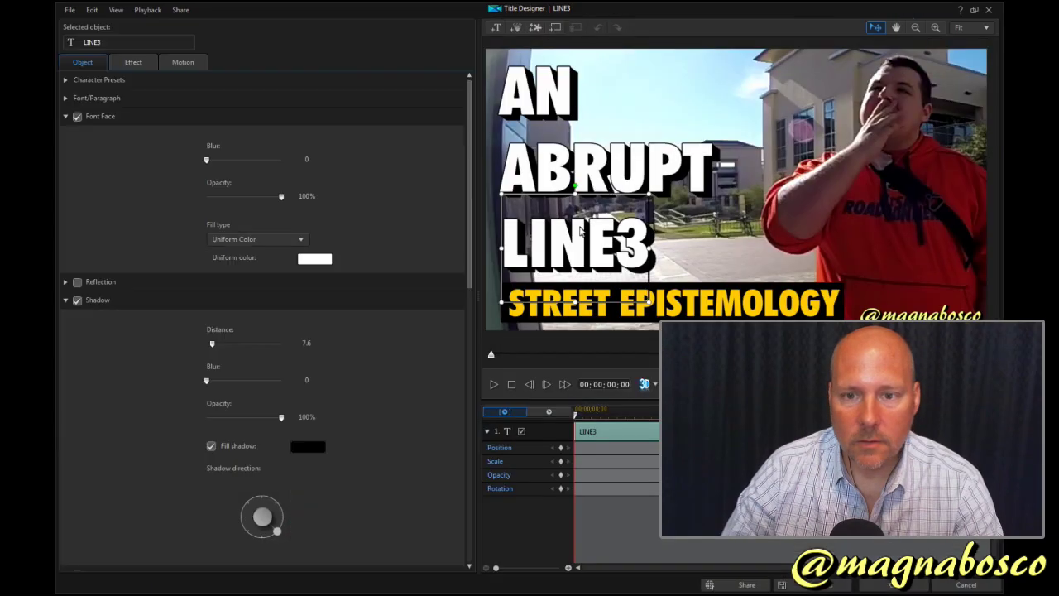
double_click(578, 240)
type("S")
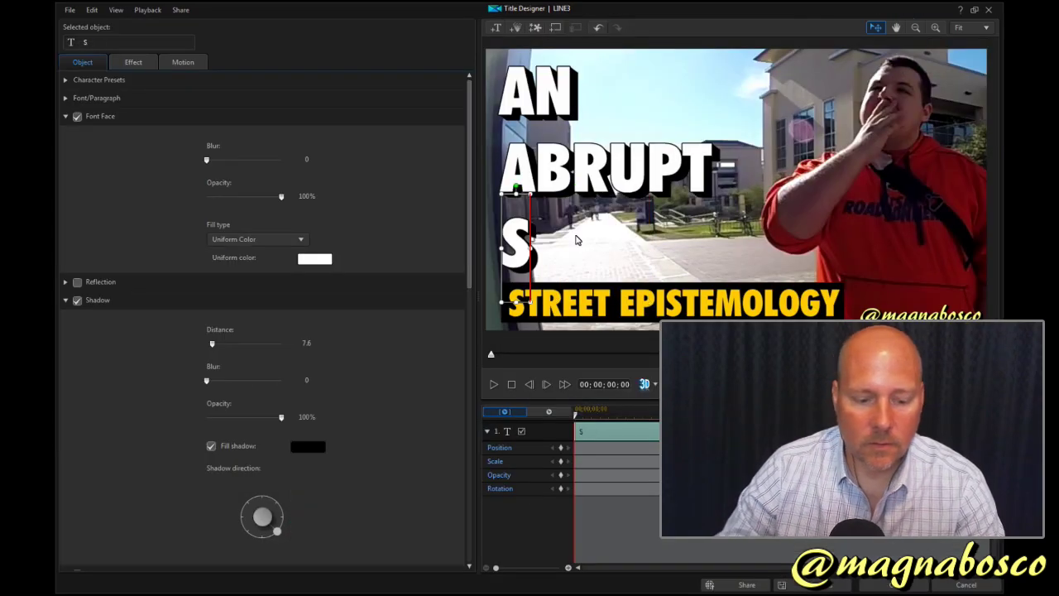
type("EPARTURE")
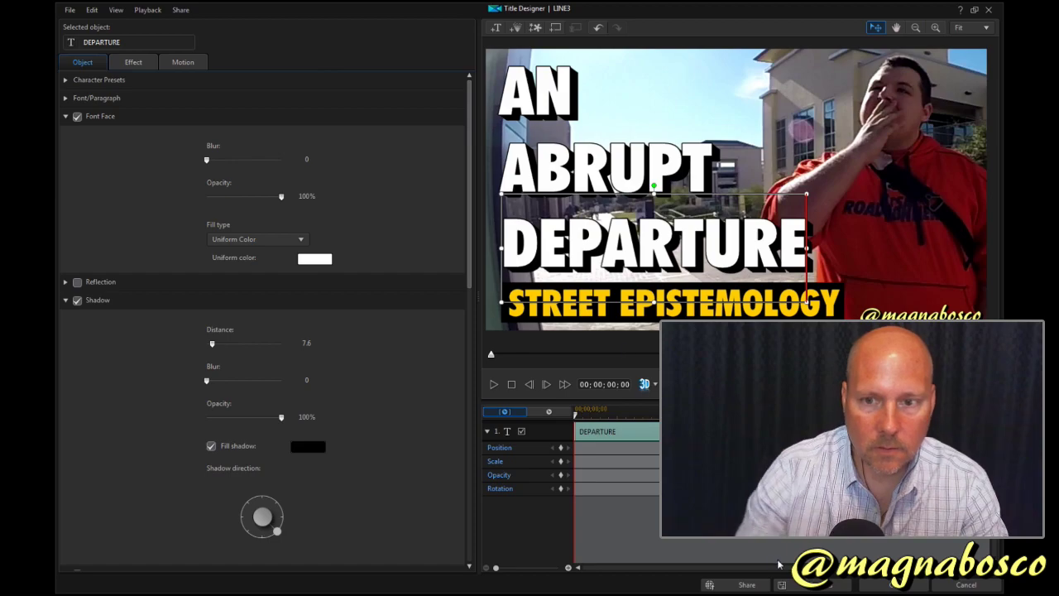
left_click(898, 585)
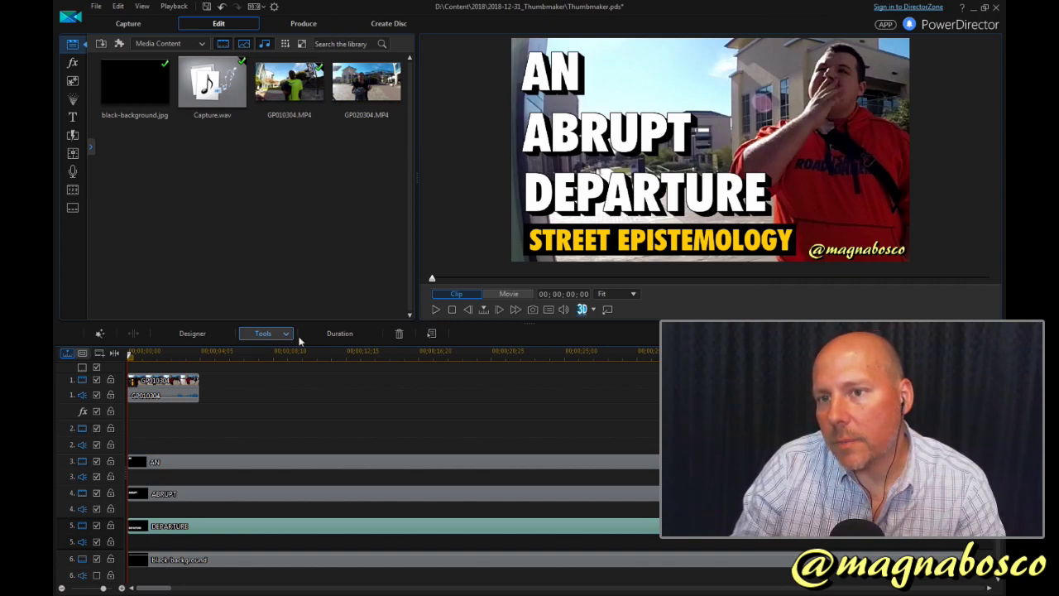
Step: Check the GP010304 segments further along the timeline for another expressive frame of the man in the red hoodie
left_click_drag(373, 355, 154, 371)
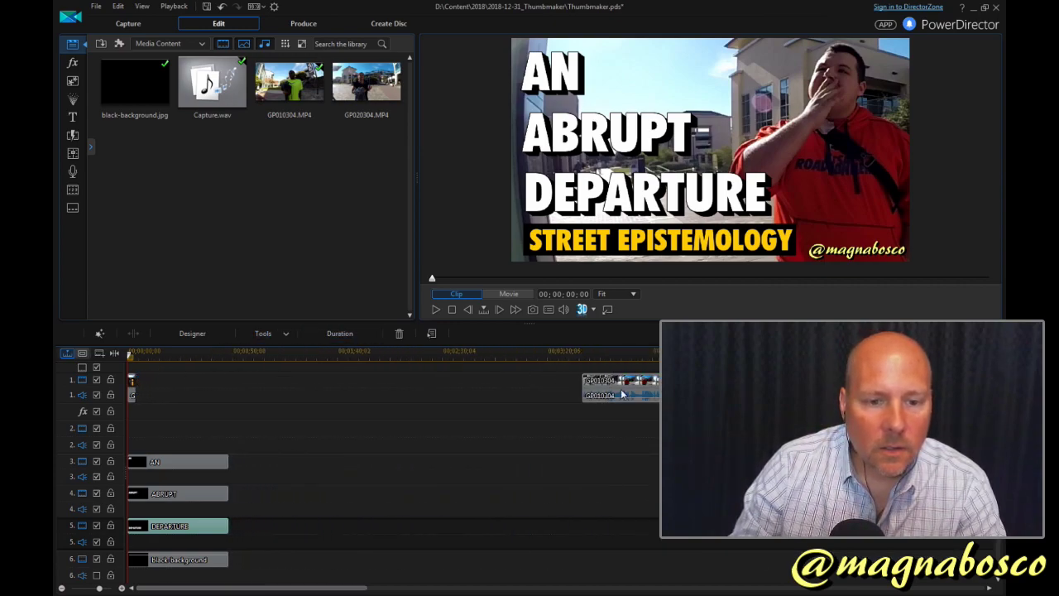
left_click(636, 384)
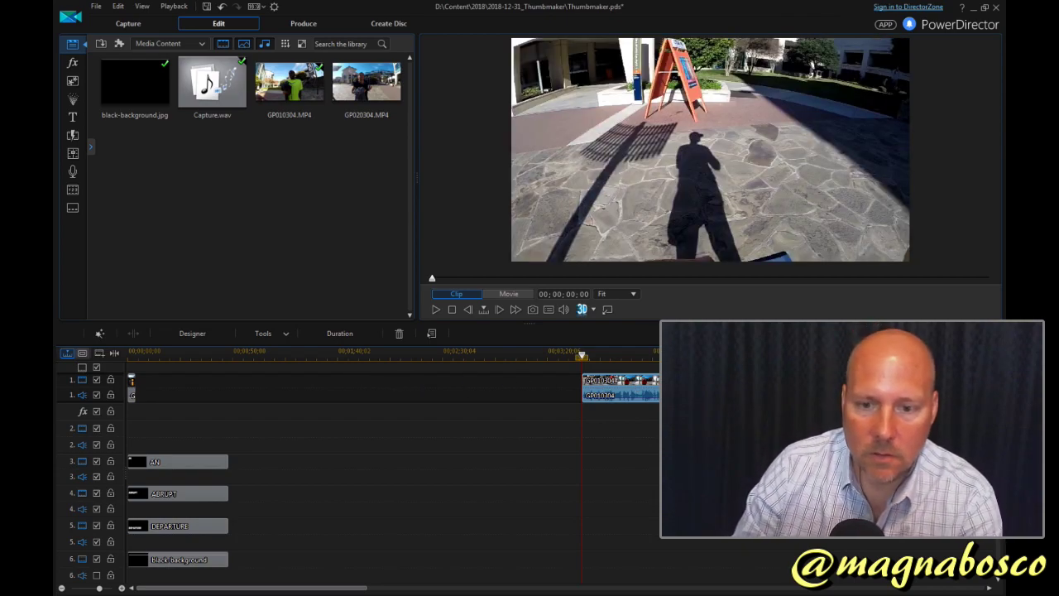
left_click(628, 383)
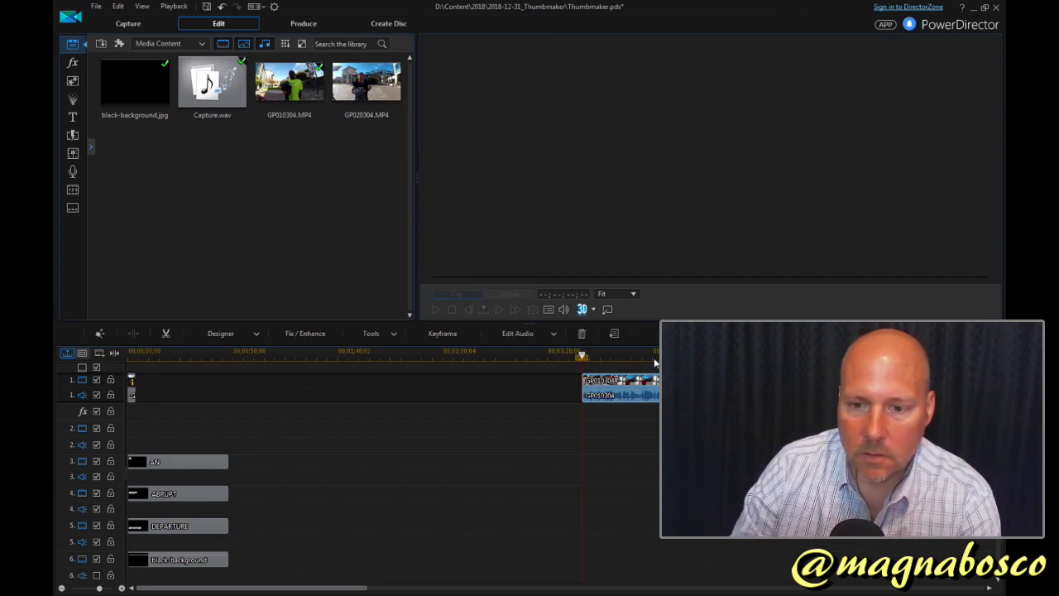
double_click(655, 390)
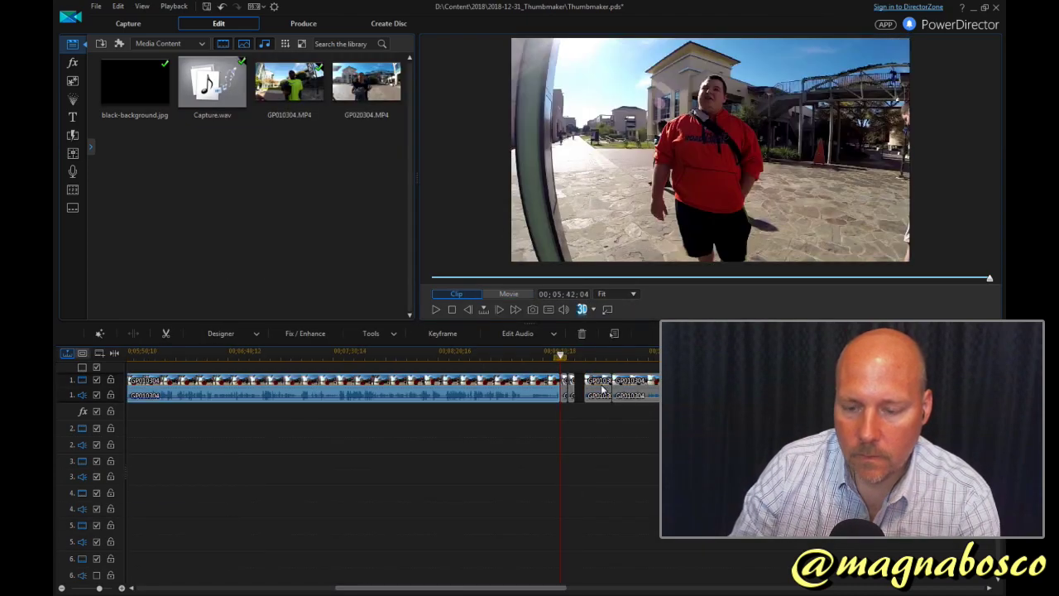
left_click(571, 389)
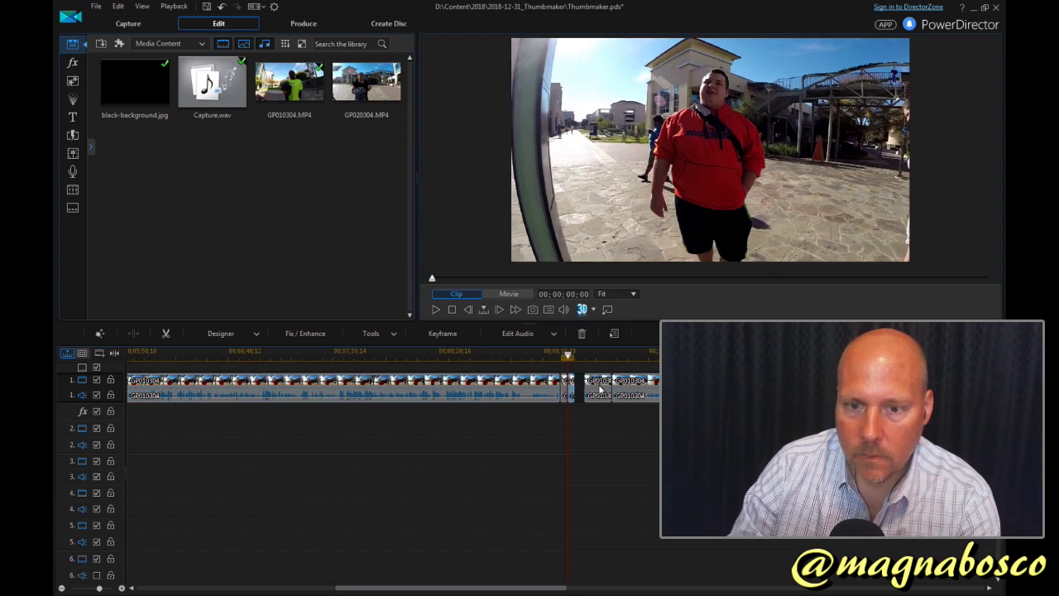
left_click(604, 388)
right_click(609, 386)
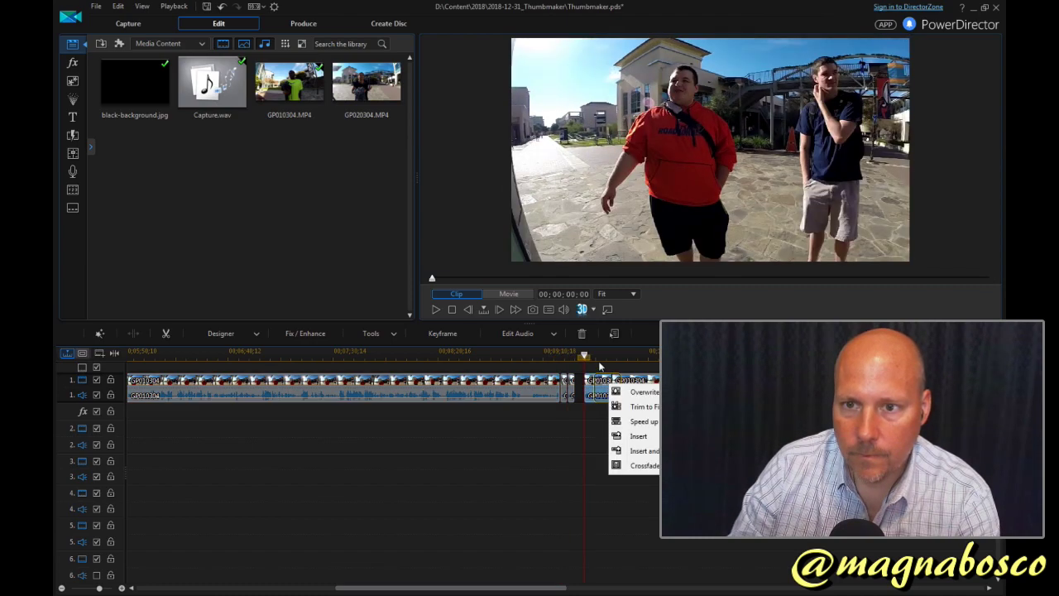
left_click(613, 363)
scroll(579, 380, "up", 2)
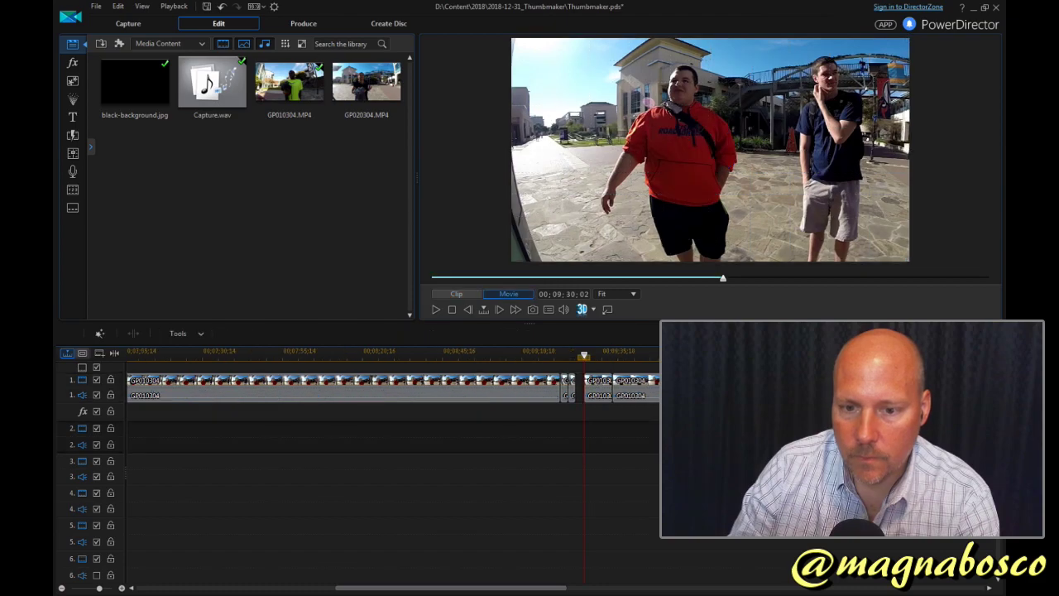
left_click(554, 389)
left_click(559, 394)
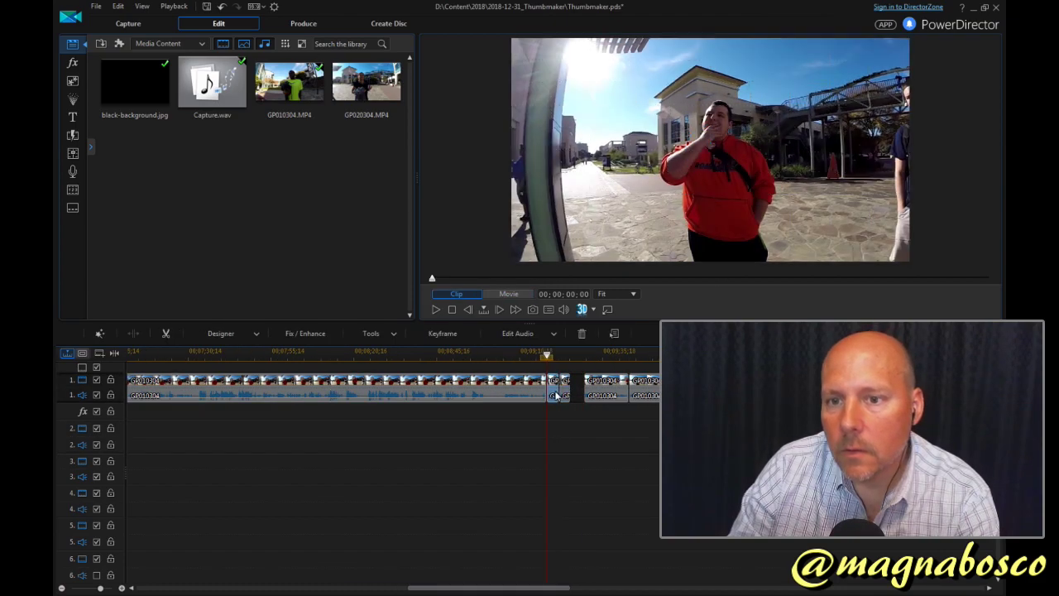
Step: Cut the short segment of the man with his hand at his chin, leaving the gap, and paste it under the titles at 00;00;07;16
left_click(567, 394)
left_click(568, 392)
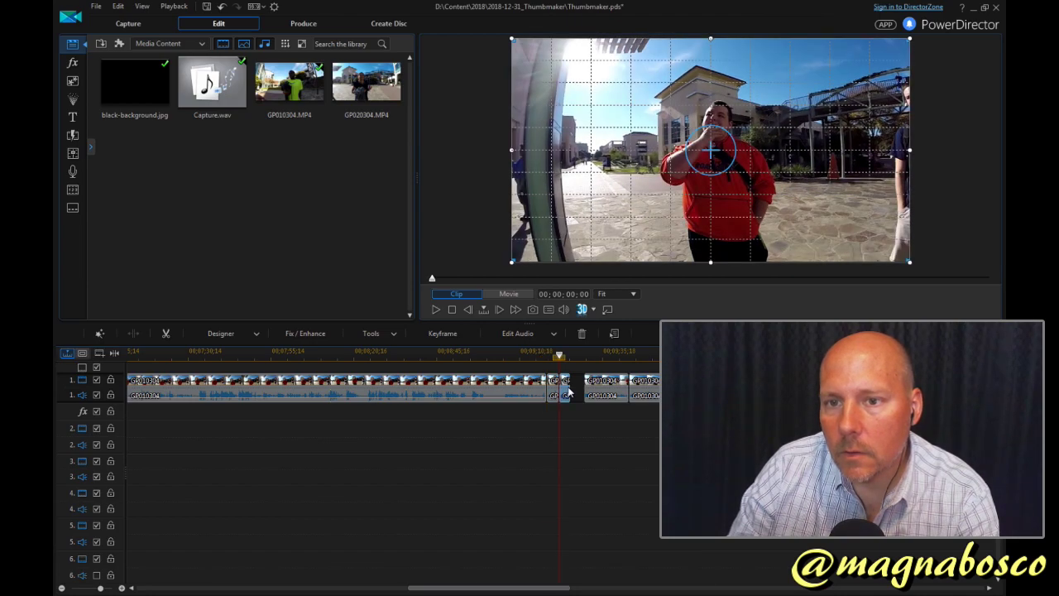
right_click(568, 392)
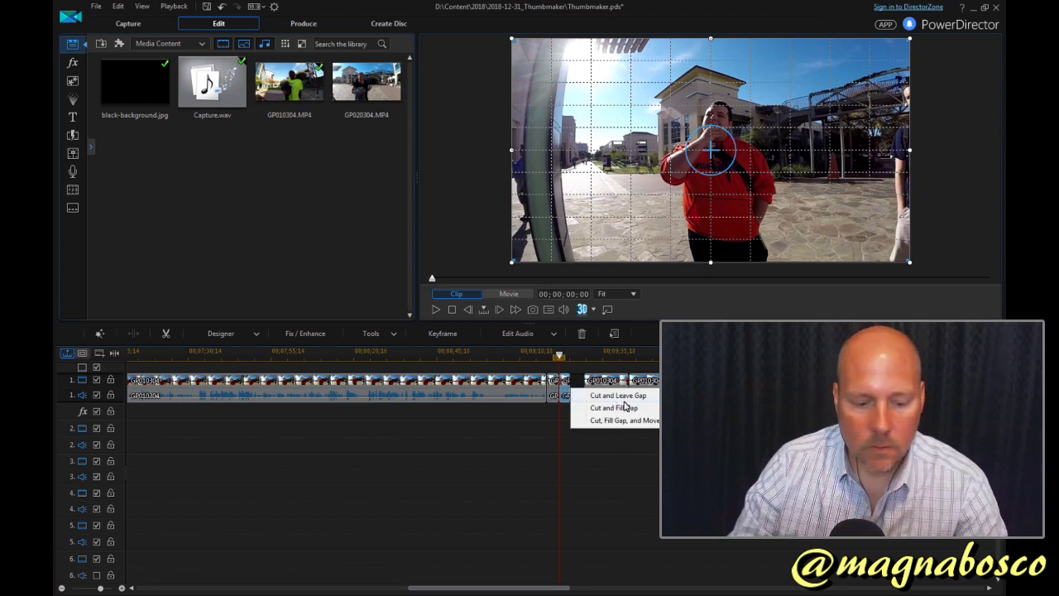
left_click(624, 395)
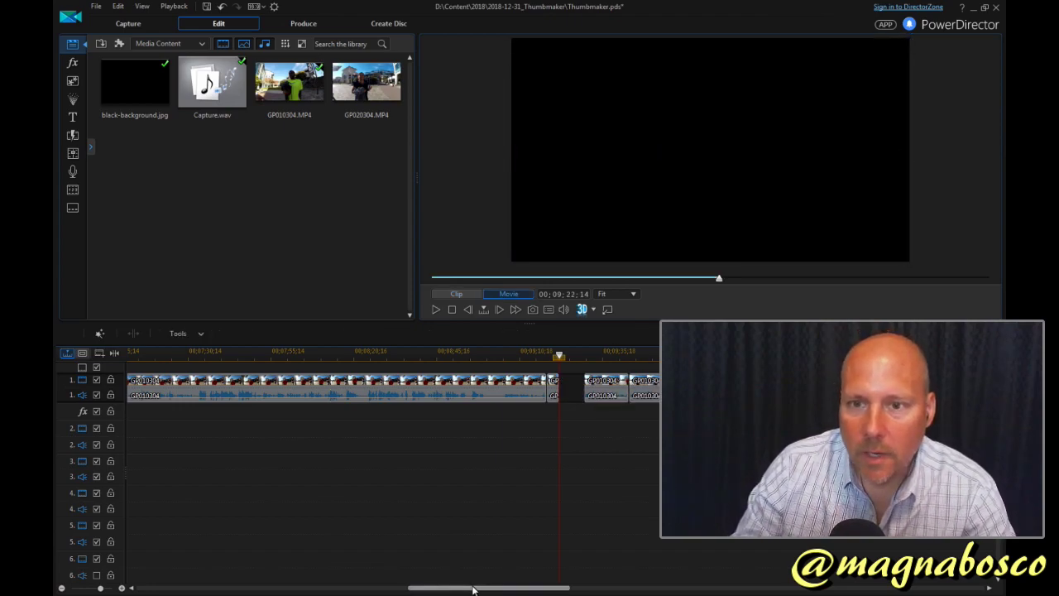
left_click_drag(508, 591, 236, 590)
left_click(153, 354)
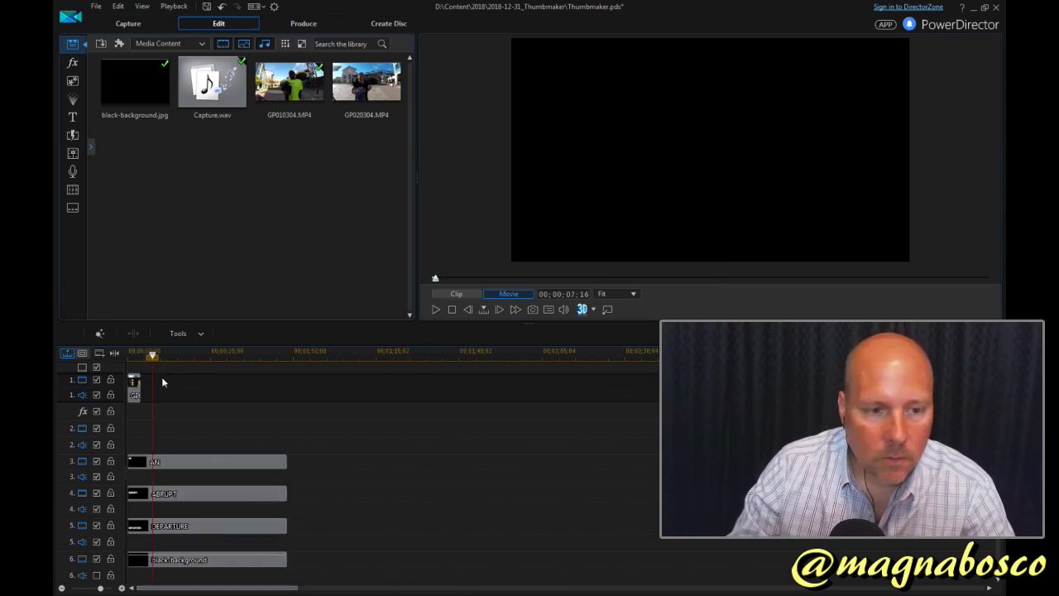
key("ctrl+v")
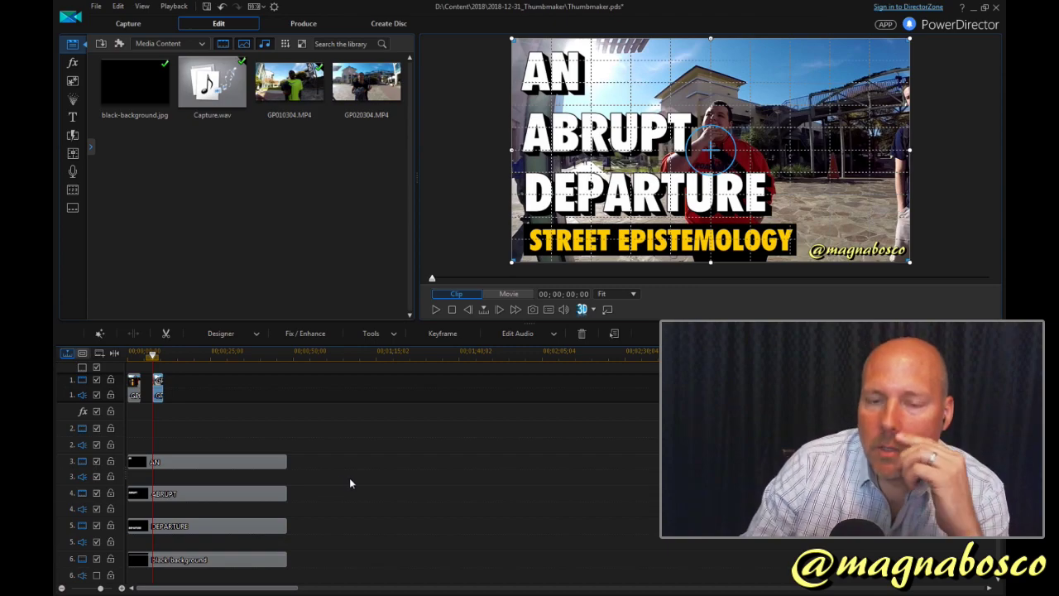
Step: Crop the pasted clip with Crop & Zoom so the man in the red hoodie fills the area beside the title text
left_click(381, 334)
left_click(436, 349)
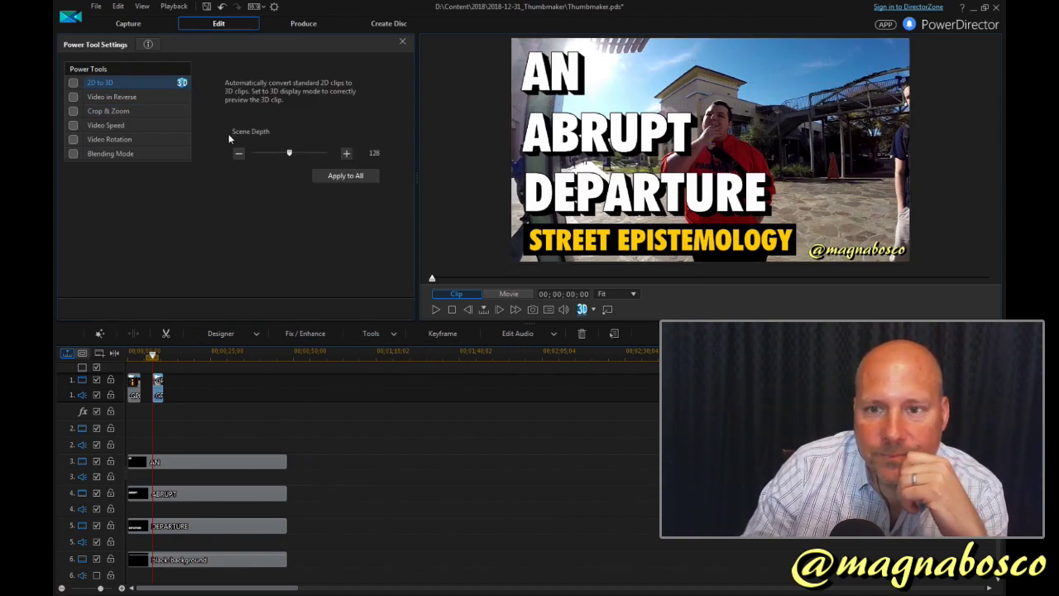
left_click(122, 113)
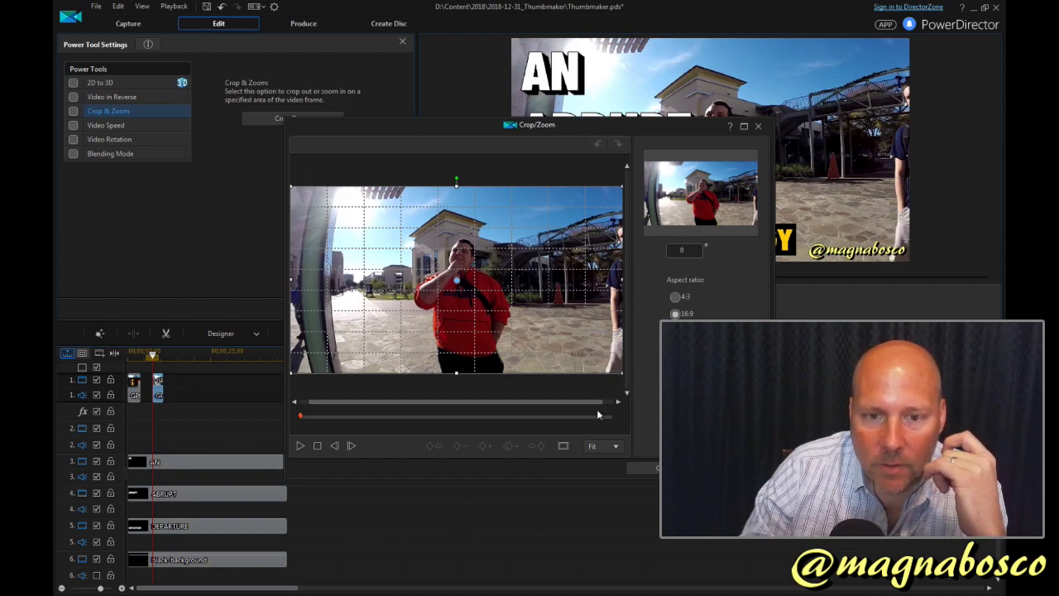
left_click(563, 446)
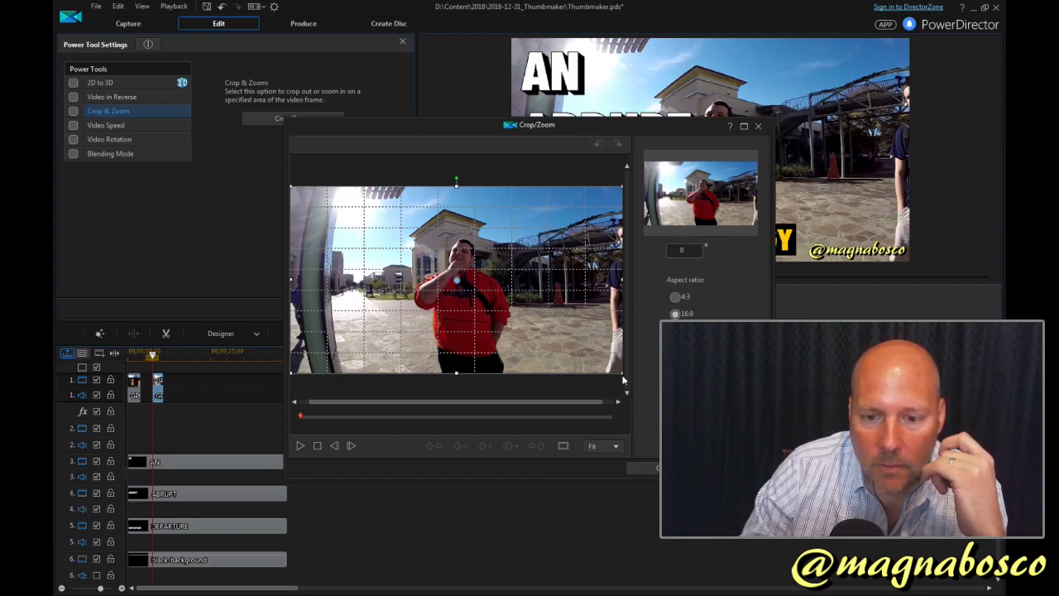
left_click_drag(623, 379, 571, 342)
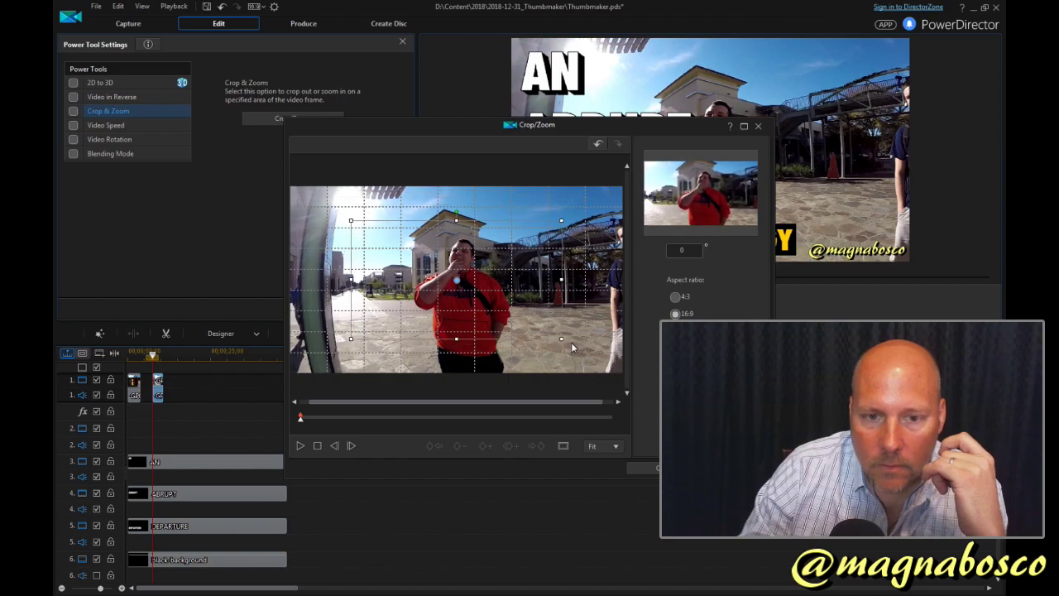
left_click_drag(465, 290, 411, 300)
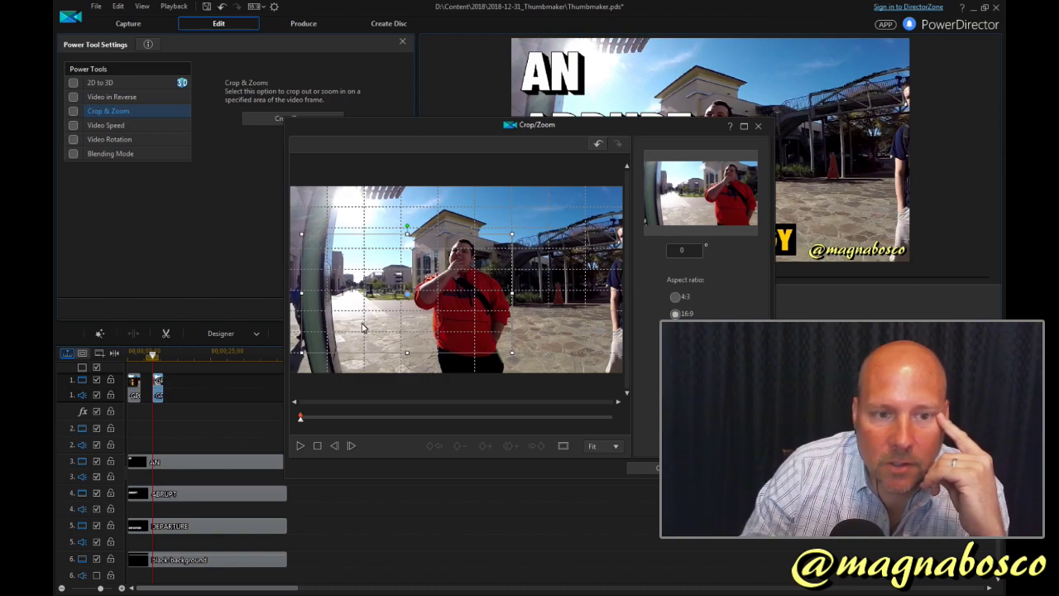
left_click(633, 468)
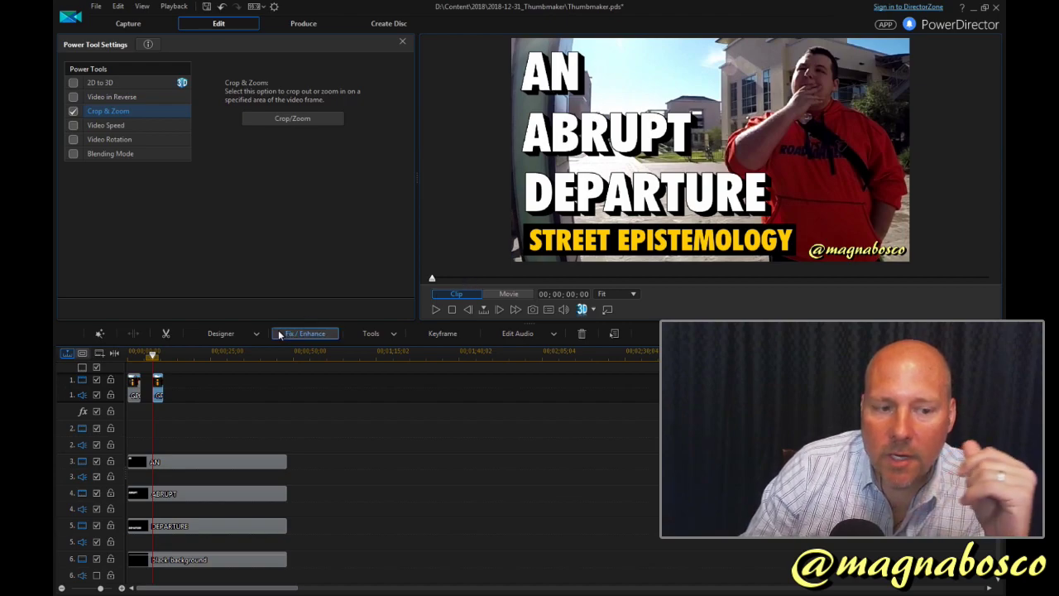
Step: Apply lens correction to the pasted clip in Action Camera Center with maker GoPro and model GoPro HERO3 (GoPro), fine-tuning the fisheye distortion
left_click_drag(251, 355, 263, 357)
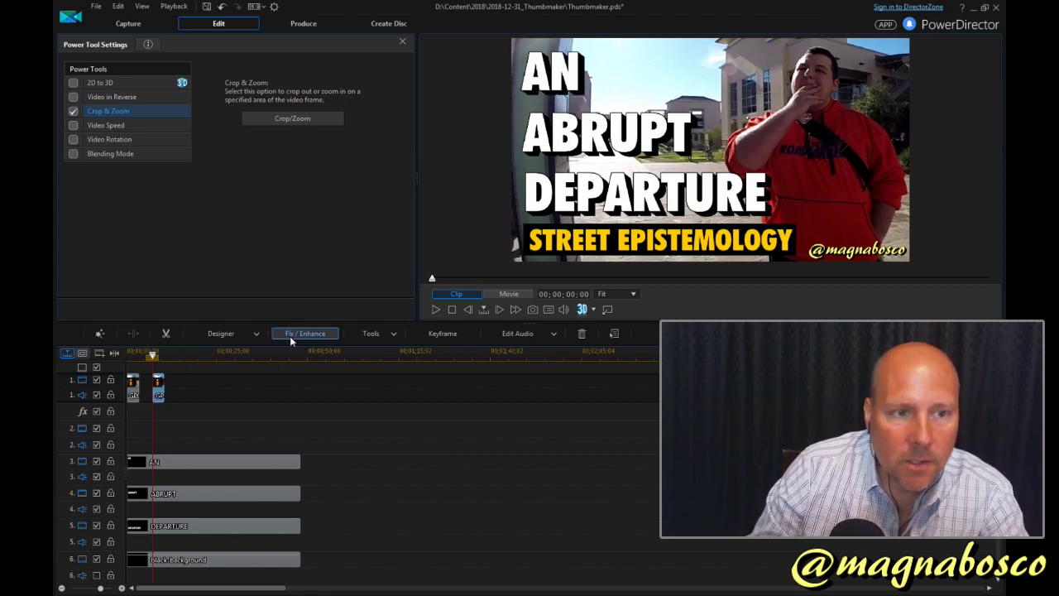
left_click(364, 336)
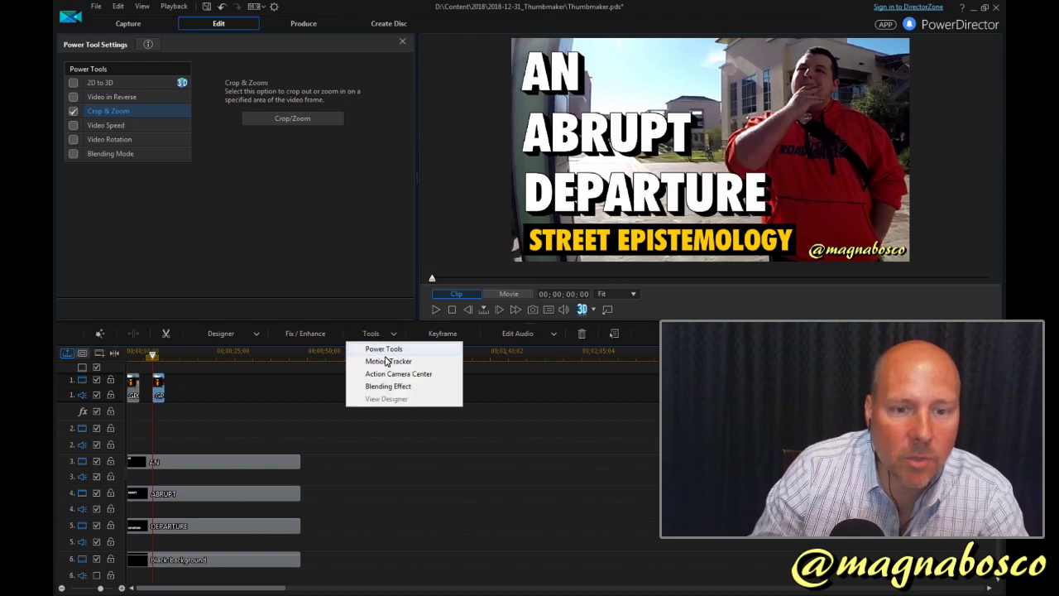
left_click(437, 377)
left_click(614, 332)
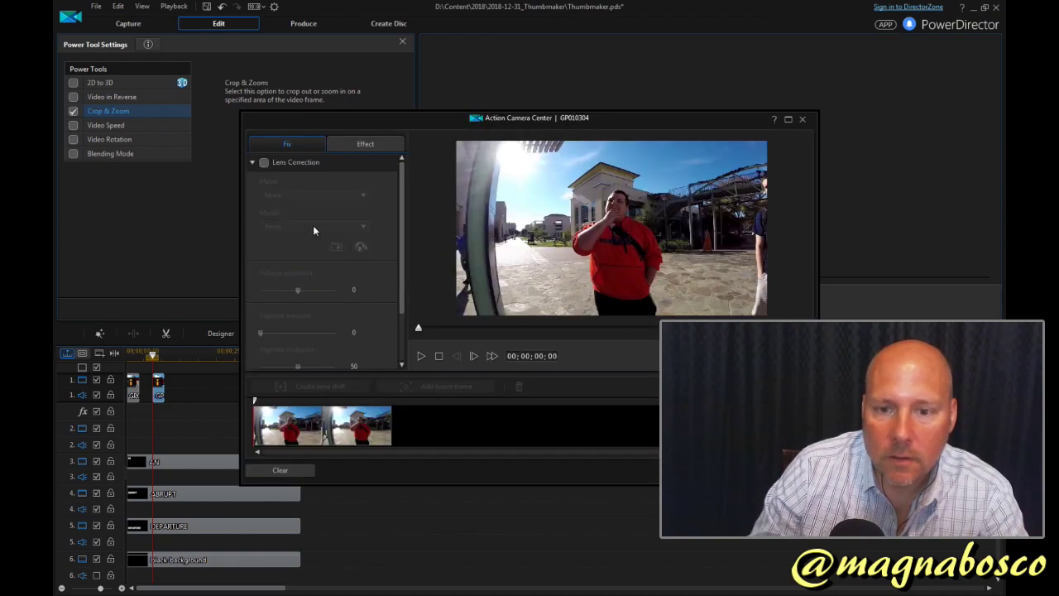
left_click(264, 163)
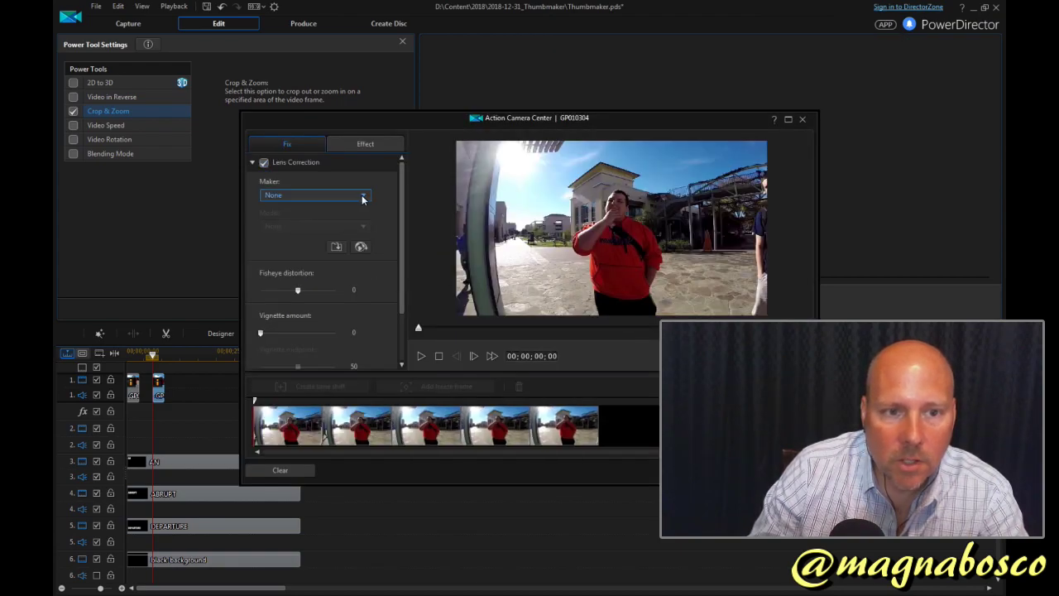
left_click(362, 198)
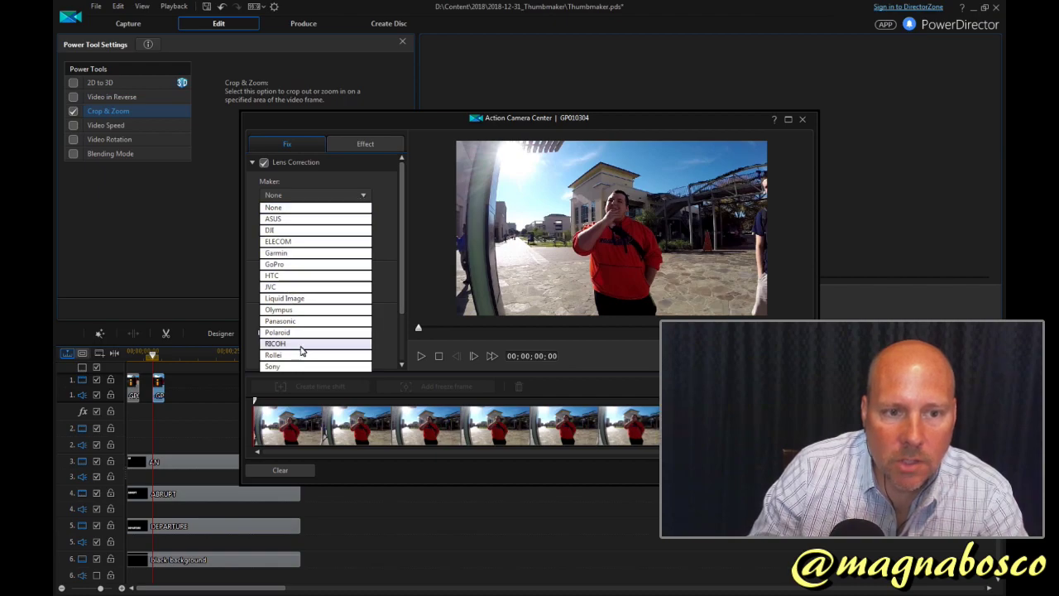
left_click(294, 264)
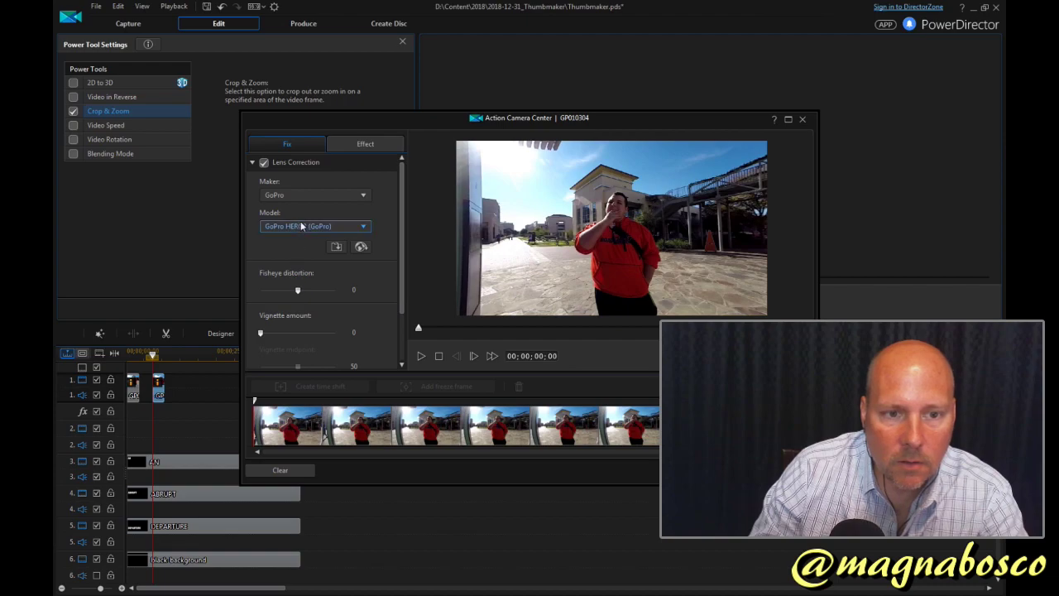
left_click(302, 226)
left_click(298, 250)
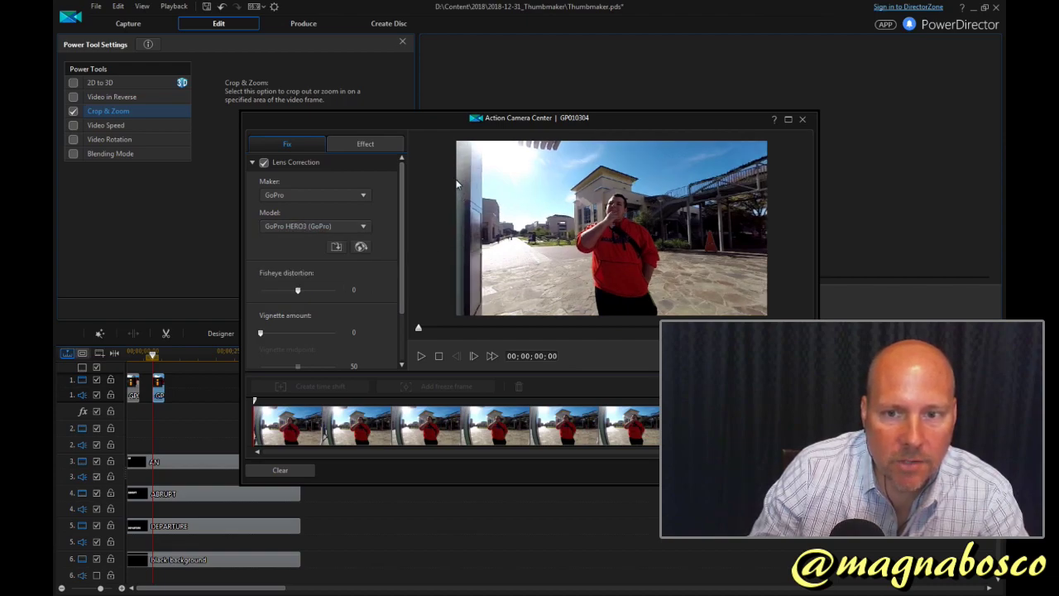
left_click_drag(298, 291, 301, 291)
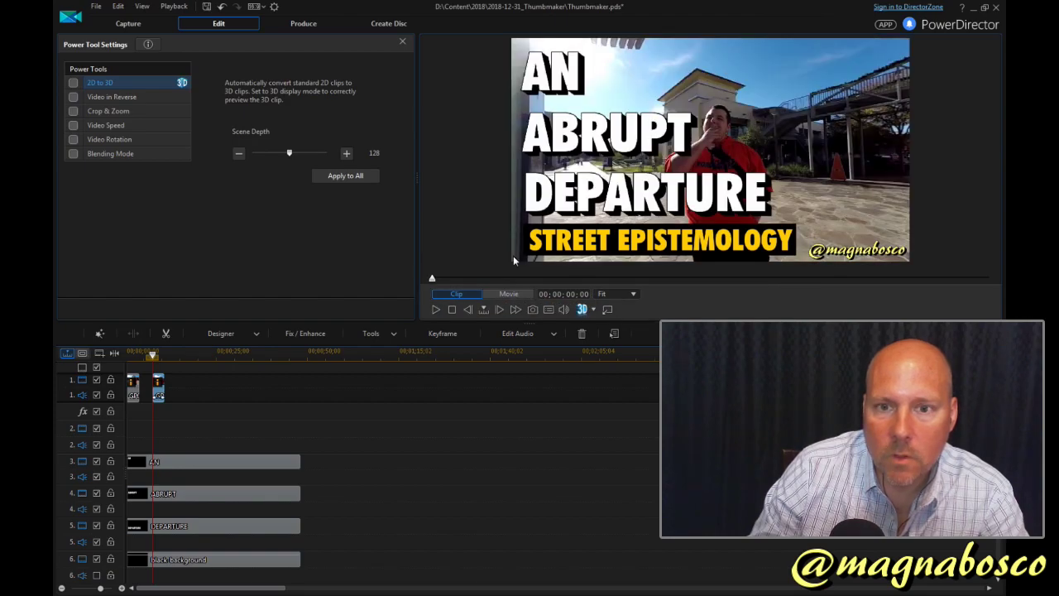
Step: Crop the lens-corrected clip tightly with Crop & Zoom so the man in the red hoodie sits large near the frame's right edge
scroll(317, 354, "up", 3)
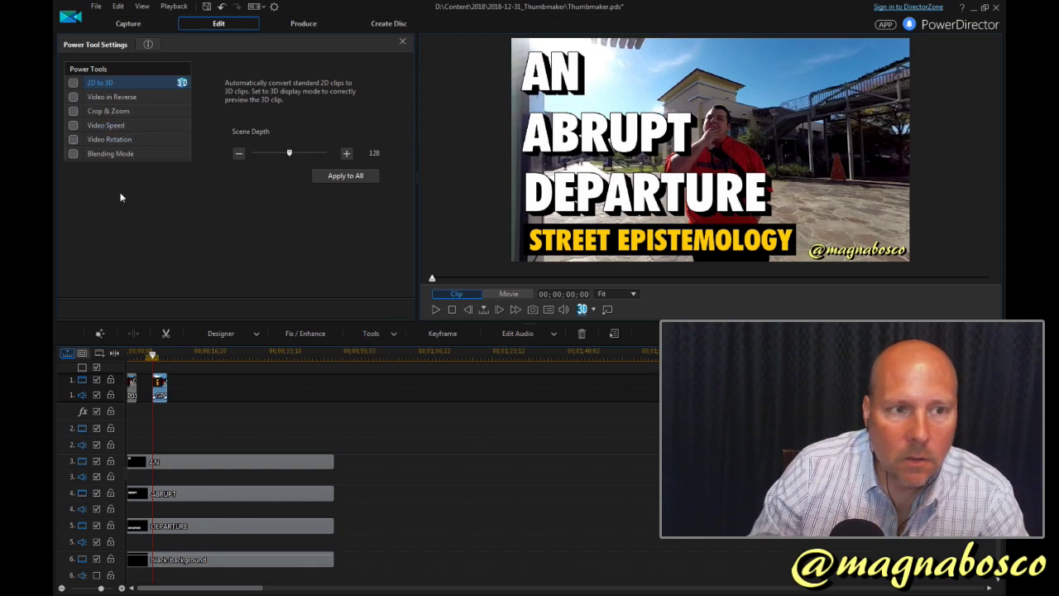
left_click(133, 387)
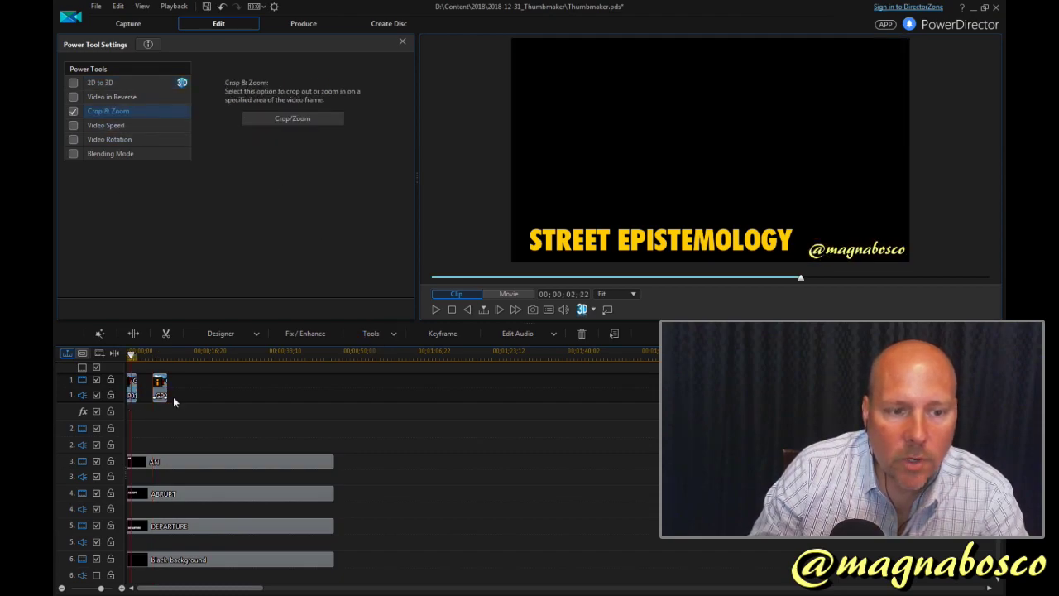
left_click(159, 390)
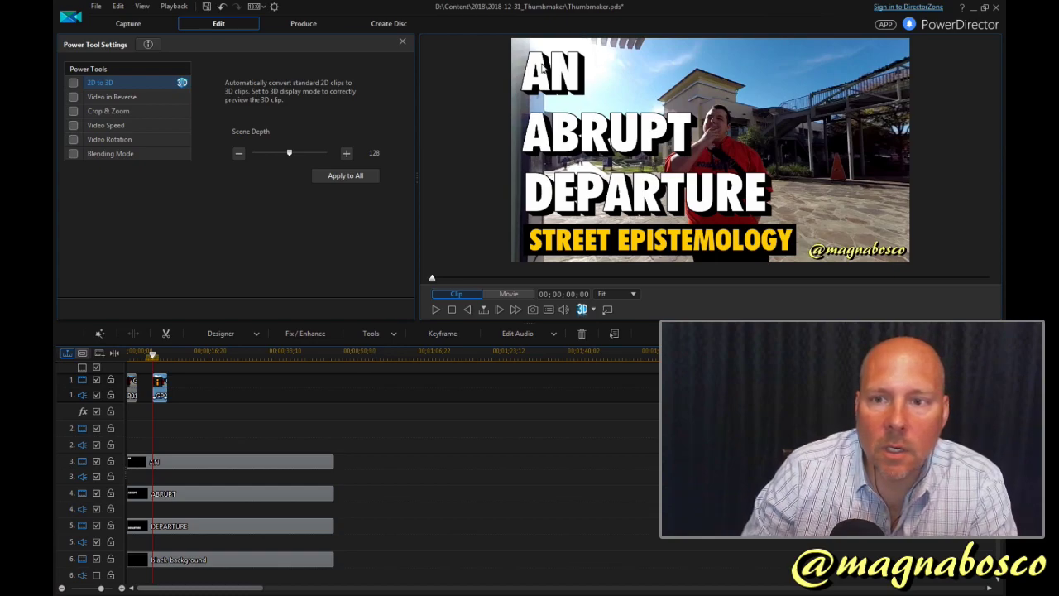
left_click(151, 110)
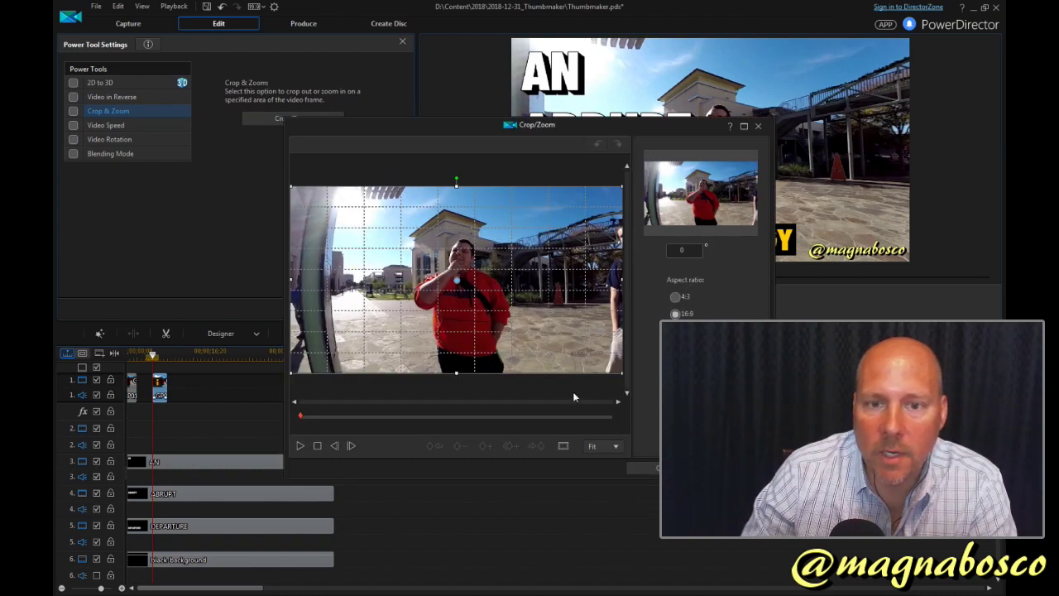
left_click(565, 443)
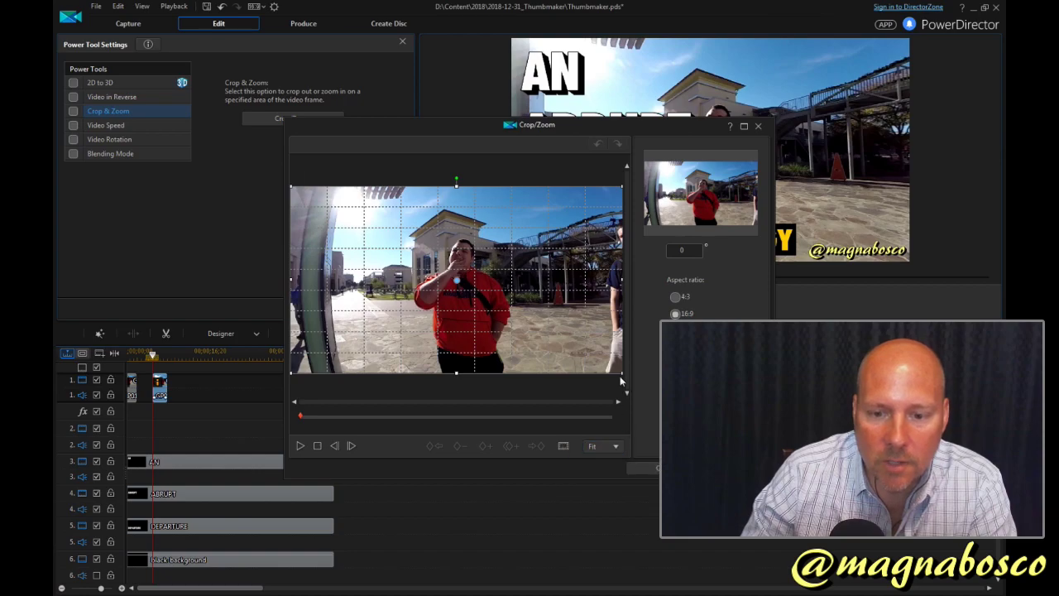
left_click_drag(624, 378, 571, 342)
left_click_drag(456, 286, 410, 303)
left_click_drag(524, 234, 516, 238)
left_click_drag(411, 303, 411, 300)
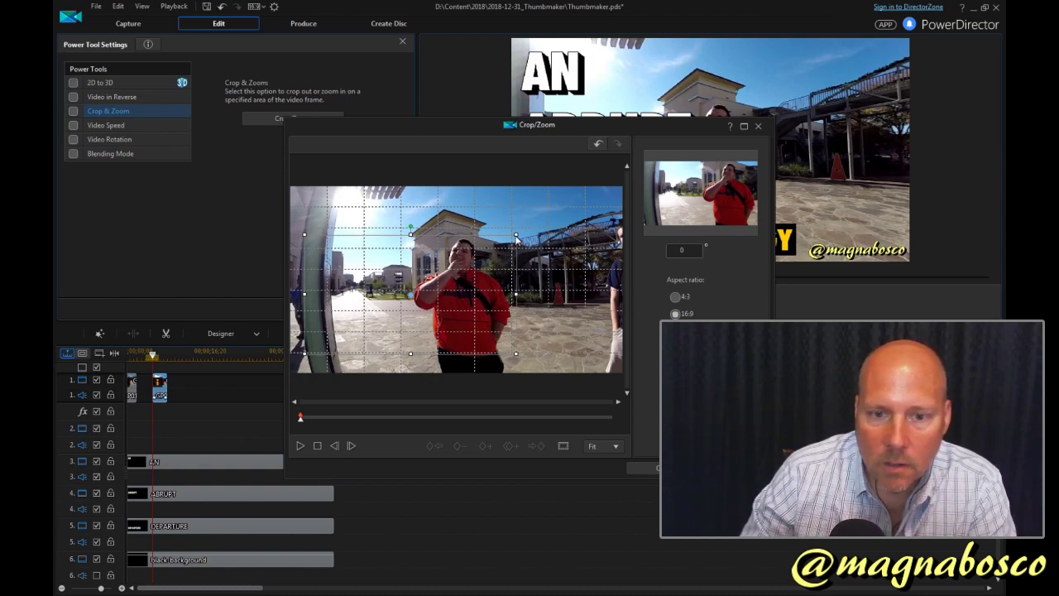
left_click_drag(516, 236, 511, 241)
left_click_drag(415, 290, 412, 288)
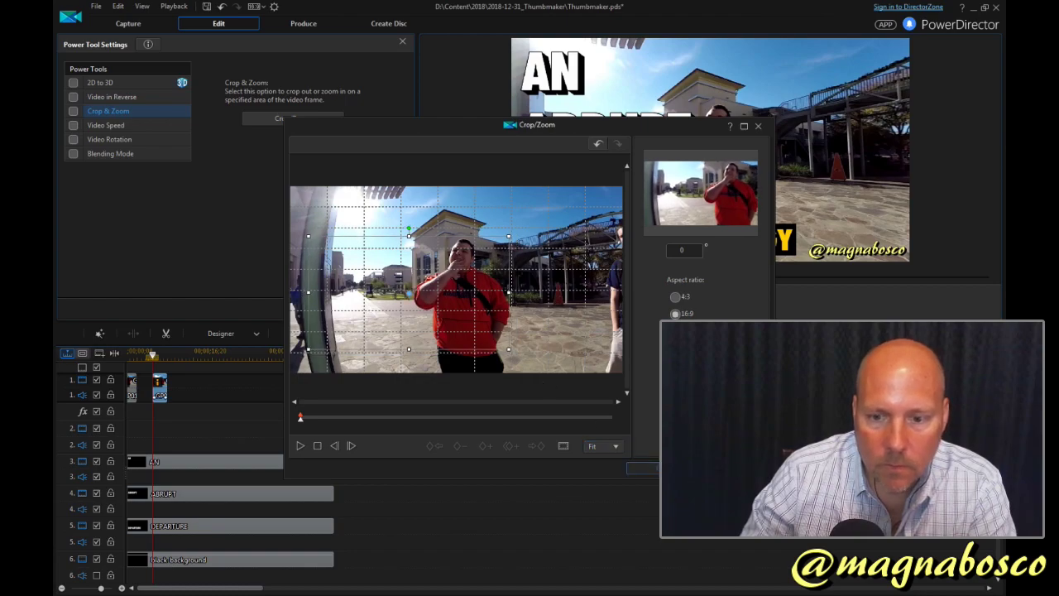
left_click(660, 469)
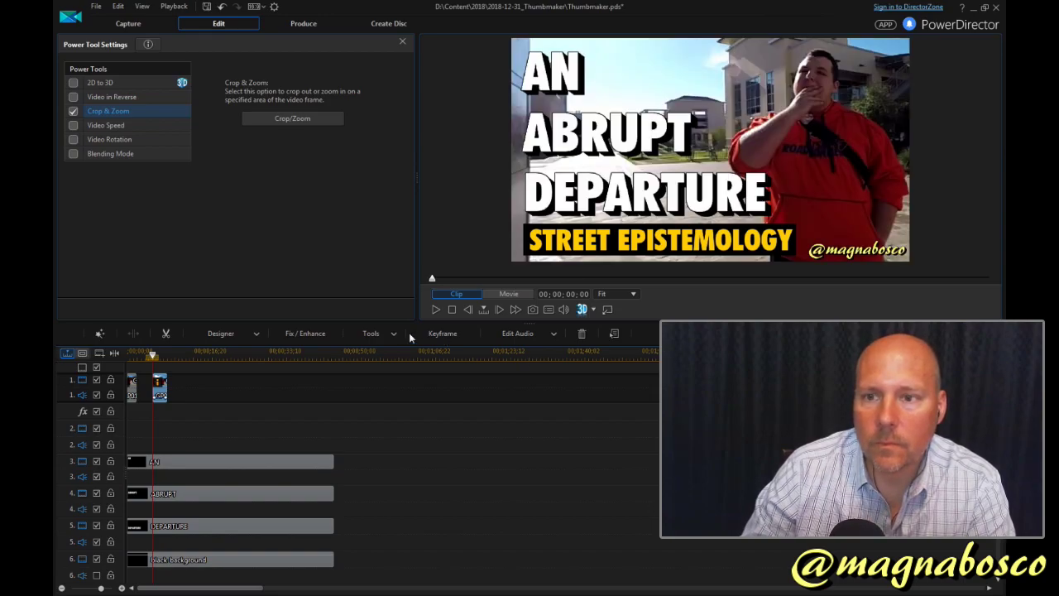
Step: Tighten the pasted clip's Crop & Zoom frame slightly and reposition it around the man in the red hoodie
left_click(323, 119)
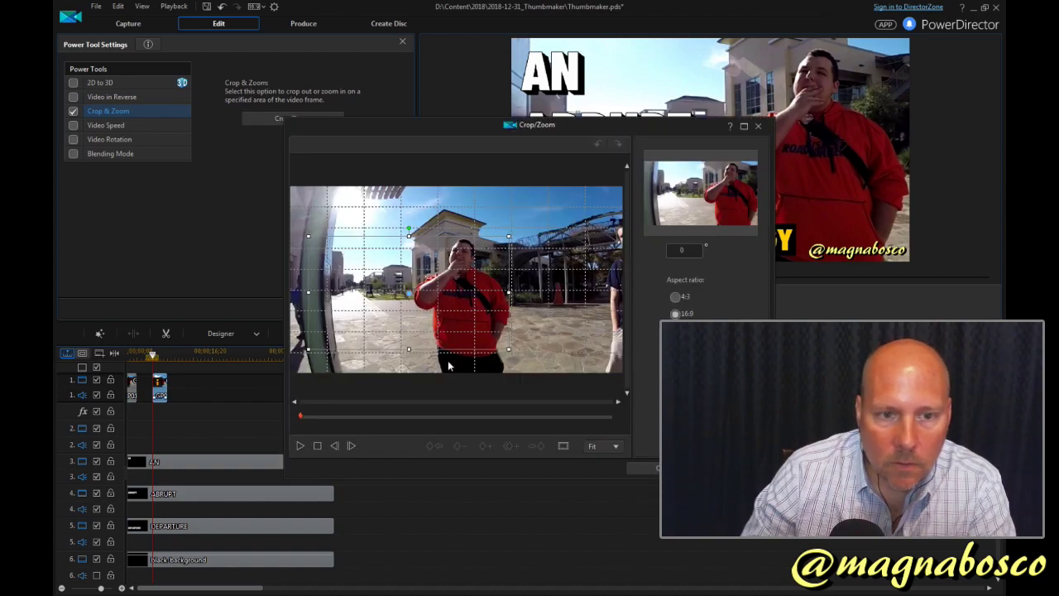
left_click(564, 446)
left_click(595, 455)
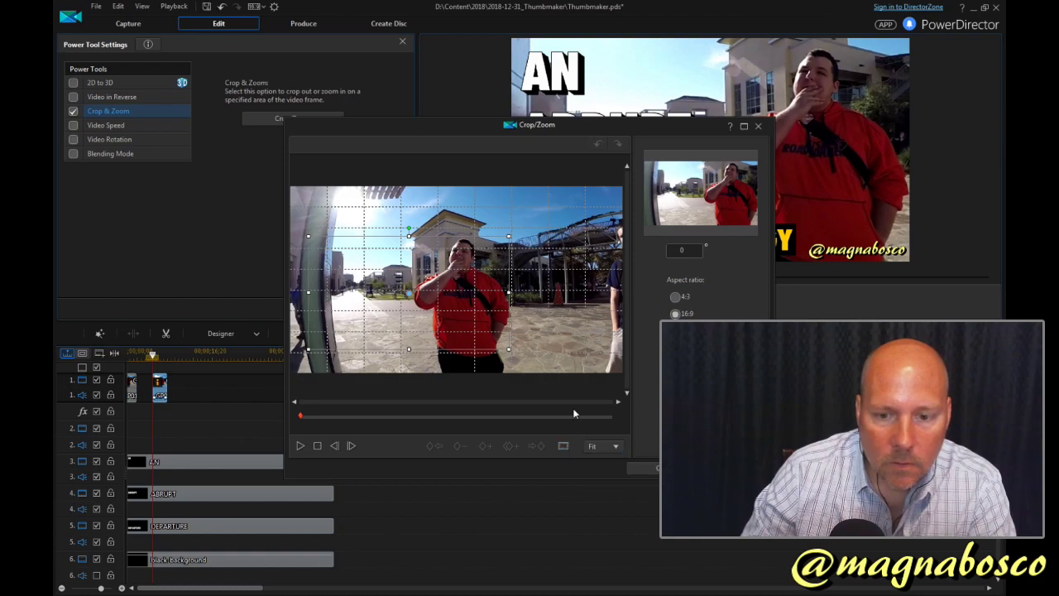
left_click_drag(510, 348, 505, 346)
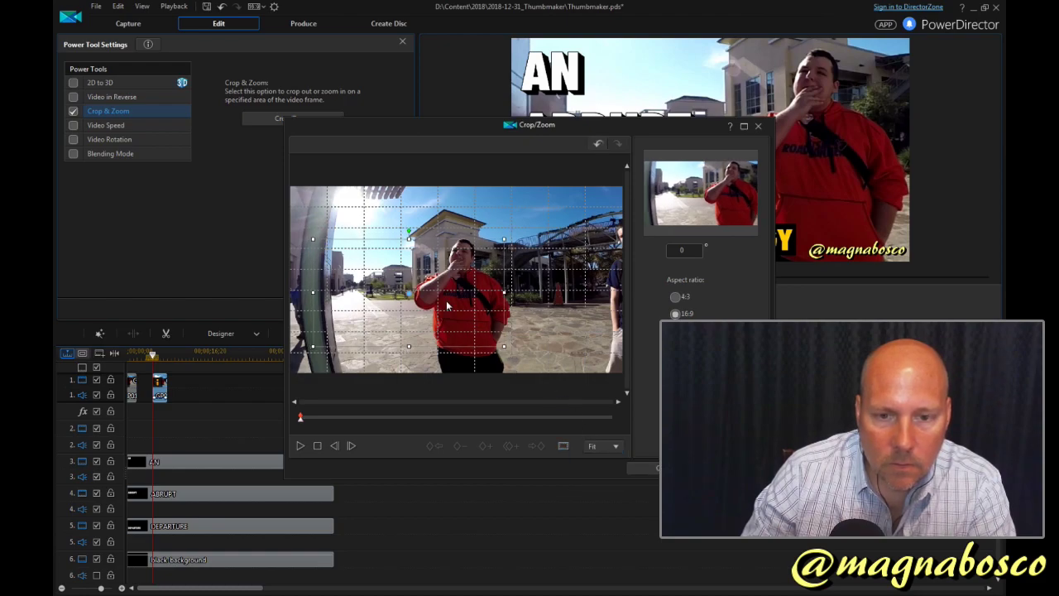
left_click_drag(410, 297, 409, 294)
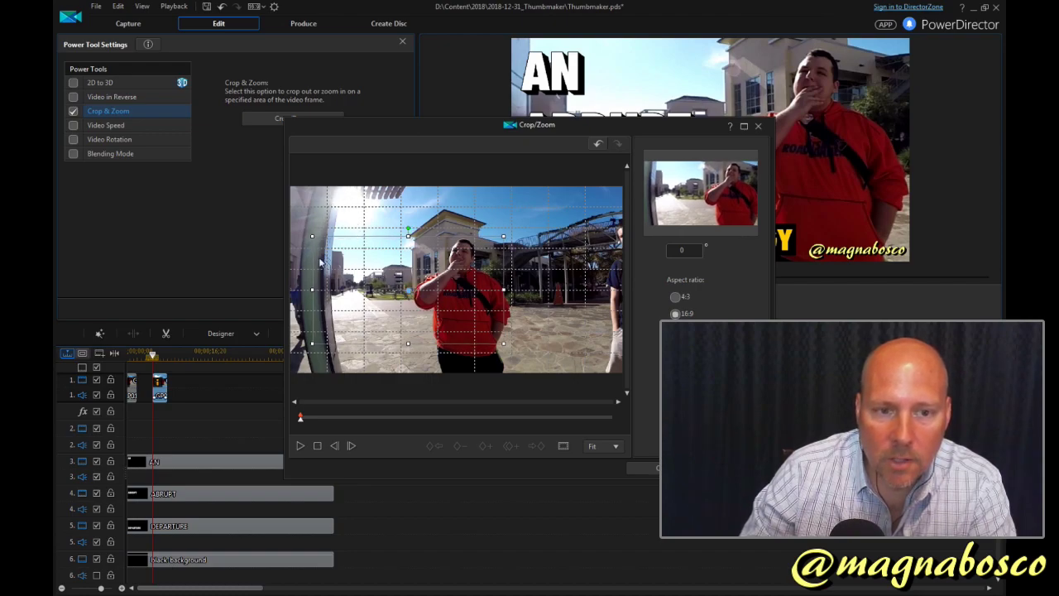
left_click(661, 468)
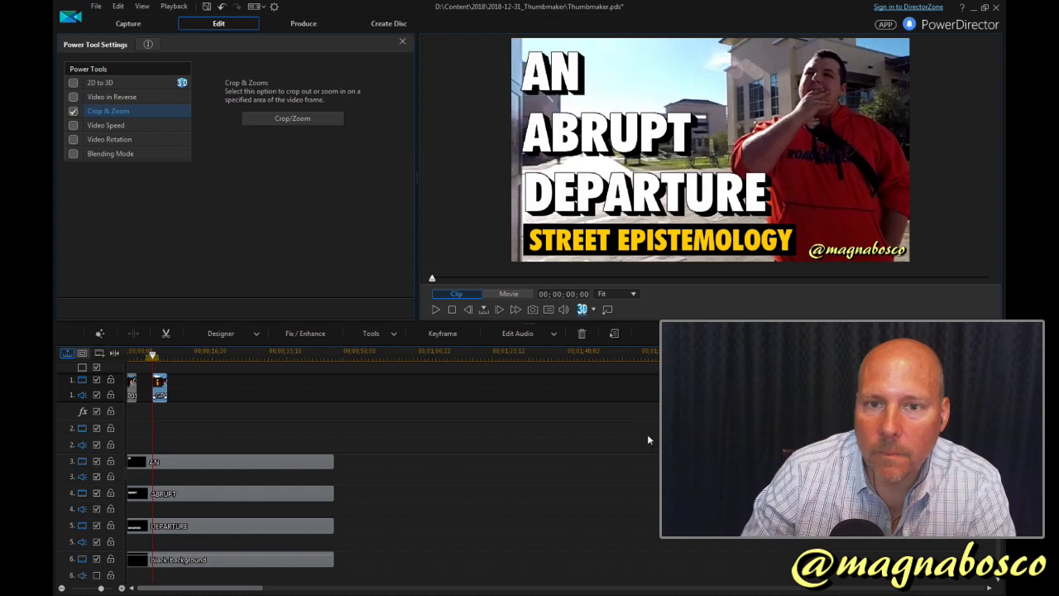
Step: Reset the pasted clip to its full, uncropped frame through Action Camera Center, dropping the lens correction
left_click(378, 334)
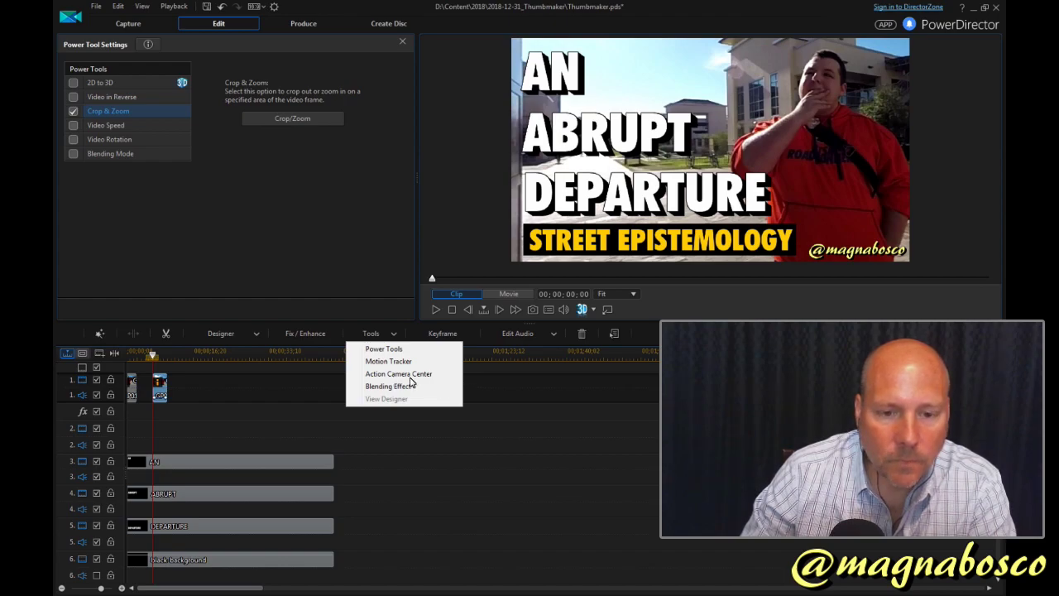
left_click(410, 384)
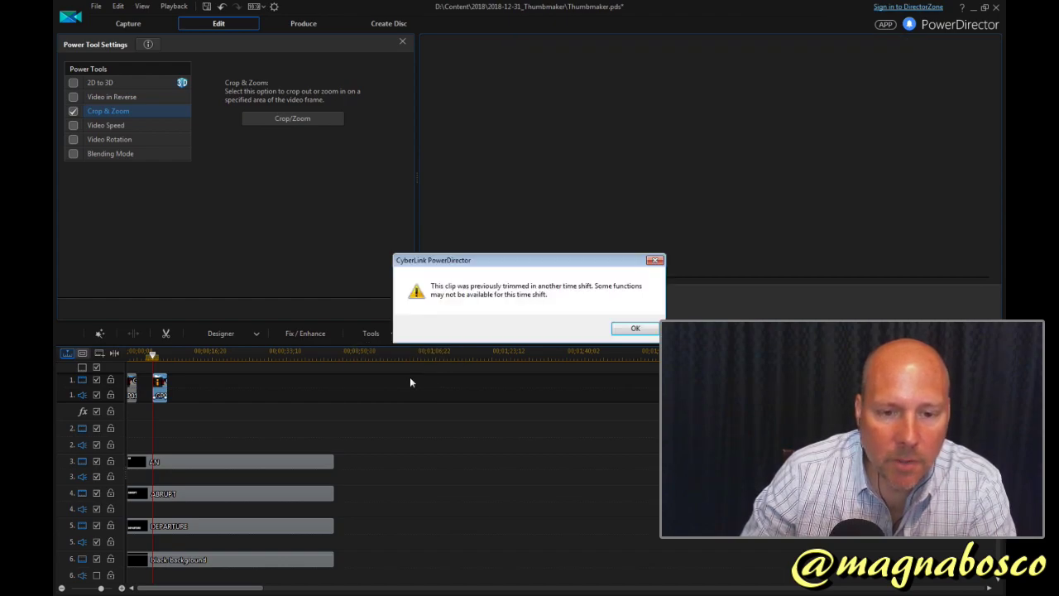
left_click(614, 331)
left_click(264, 163)
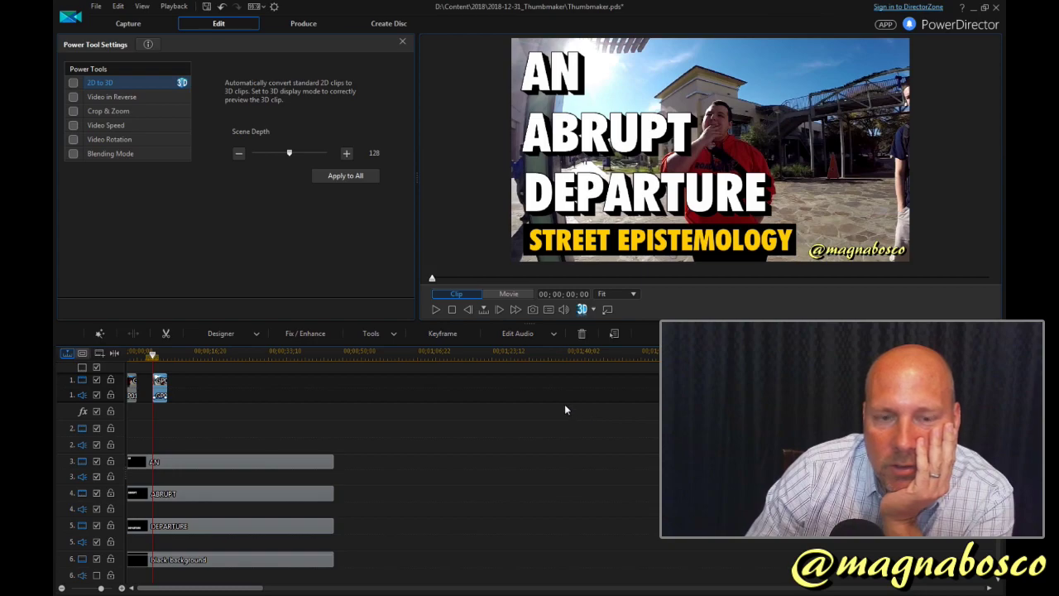
Step: Crop the pasted clip again with Crop & Zoom so the man in the red hoodie stands large beside the title text
left_click(149, 112)
left_click(313, 120)
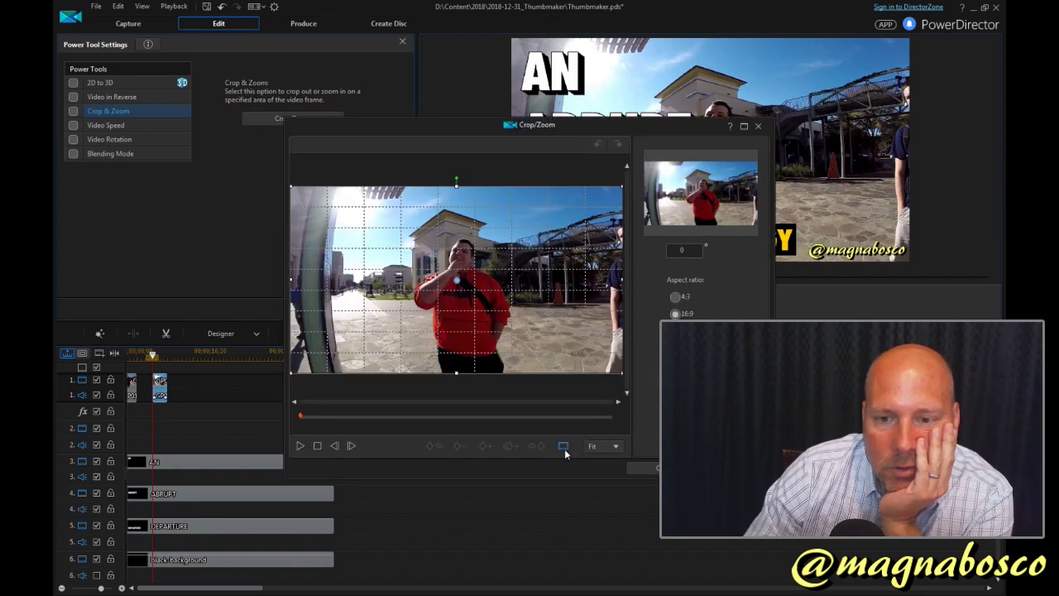
left_click_drag(624, 379, 581, 354)
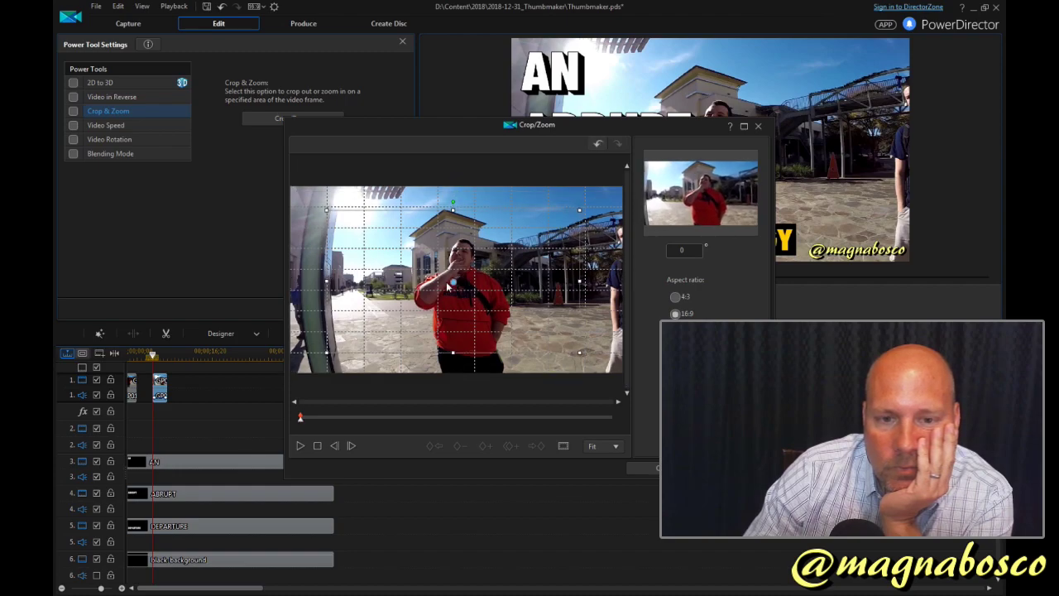
left_click_drag(447, 285, 427, 294)
left_click_drag(560, 222, 538, 230)
left_click_drag(438, 293, 414, 300)
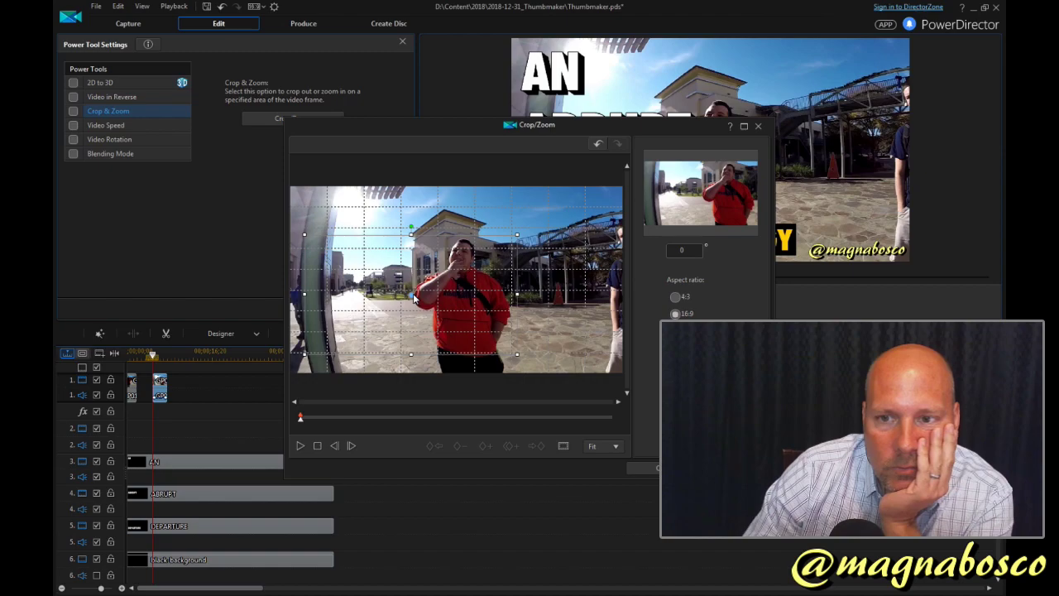
left_click_drag(516, 239, 498, 269)
left_click_drag(414, 302, 411, 297)
left_click(644, 468)
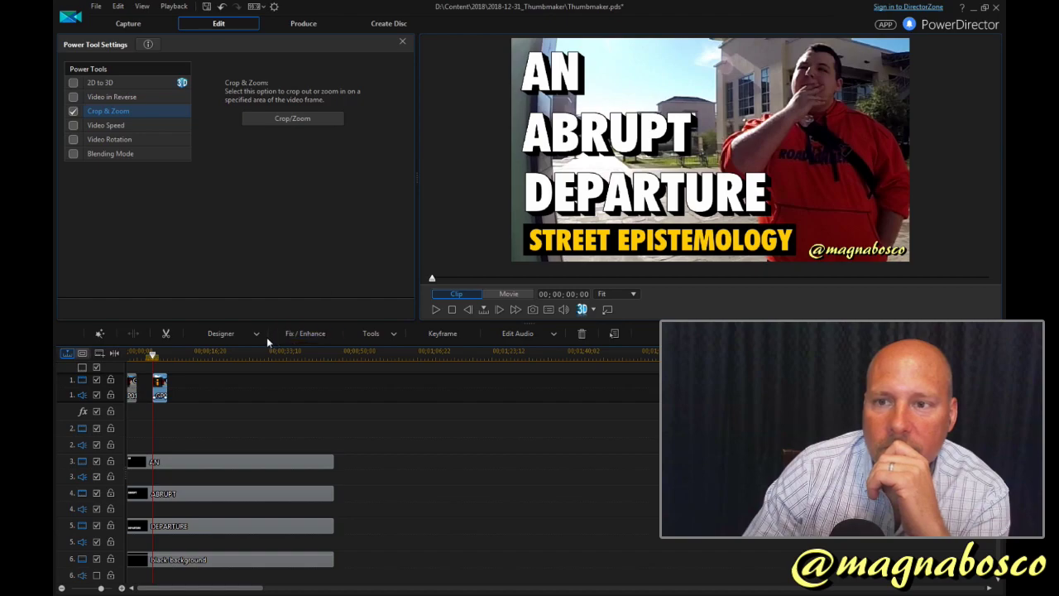
Step: Apply Video Enhancement at degree 100 to the pasted clip and raise Shadow strongly in Color Adjustment
left_click(304, 334)
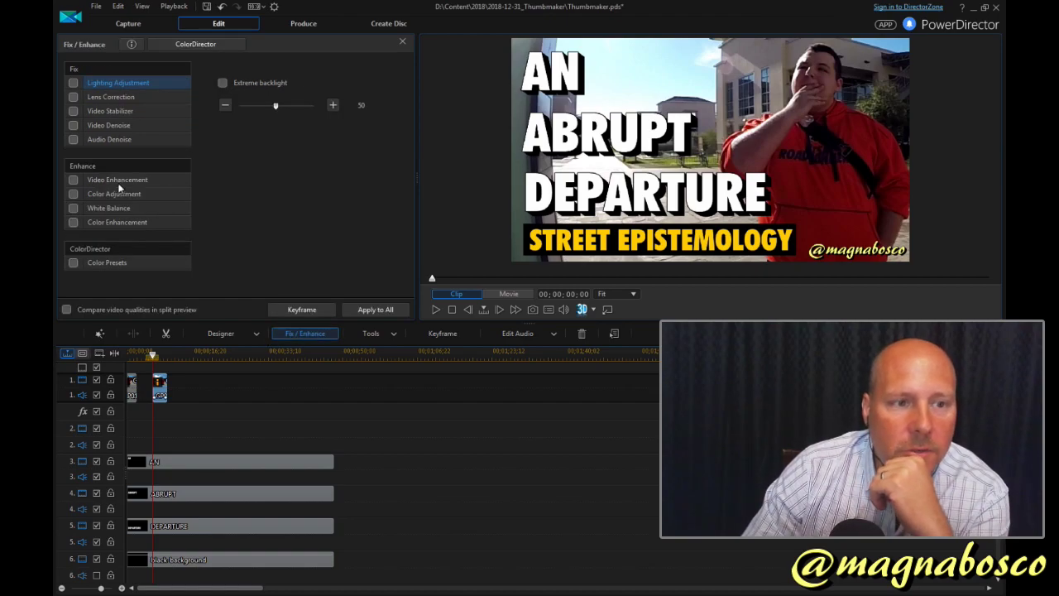
left_click(117, 180)
left_click_drag(276, 140, 326, 143)
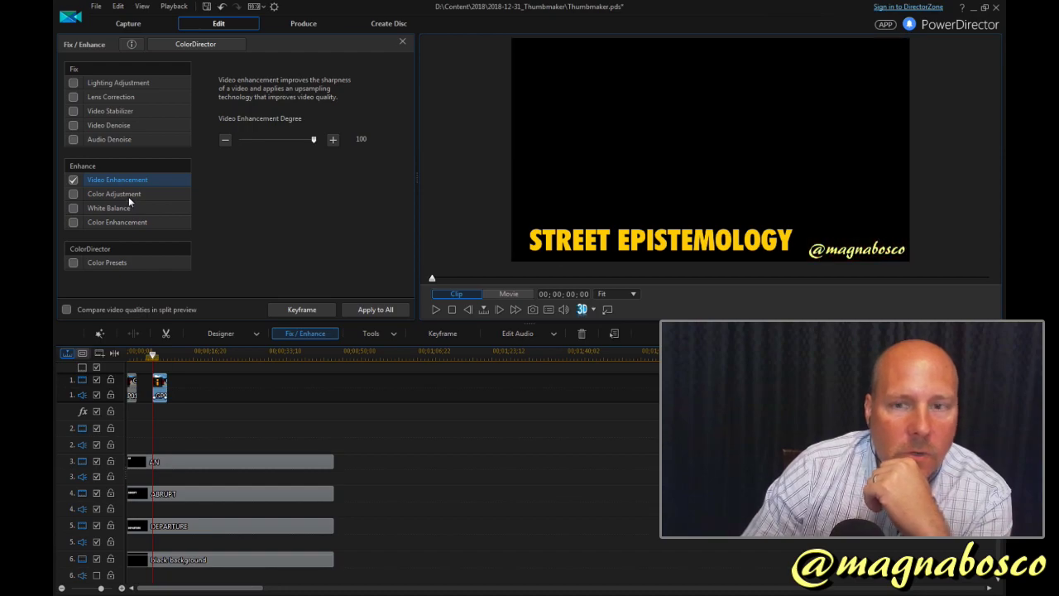
left_click(128, 195)
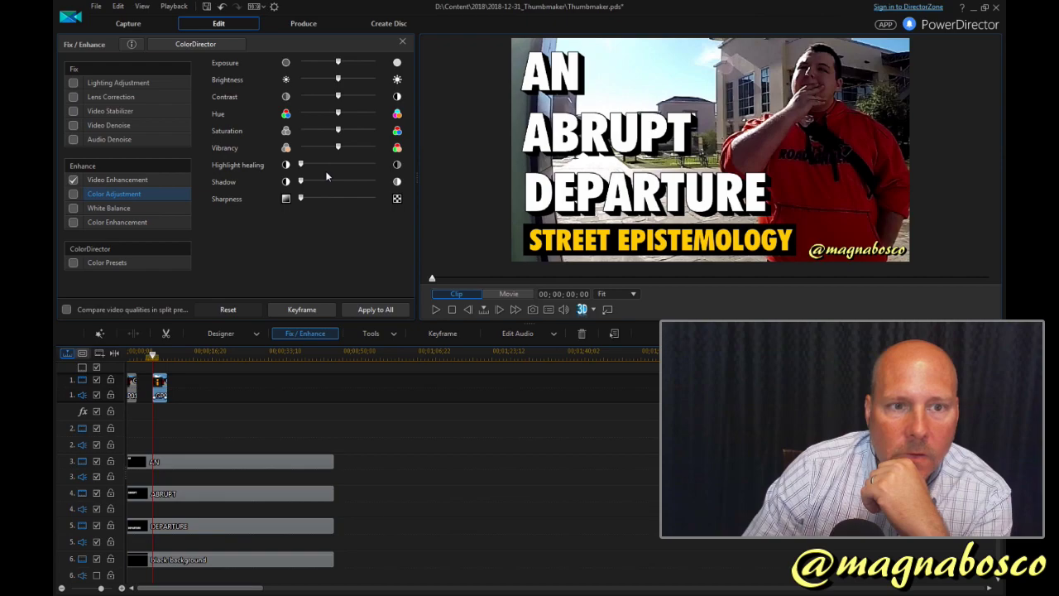
left_click_drag(304, 181, 364, 182)
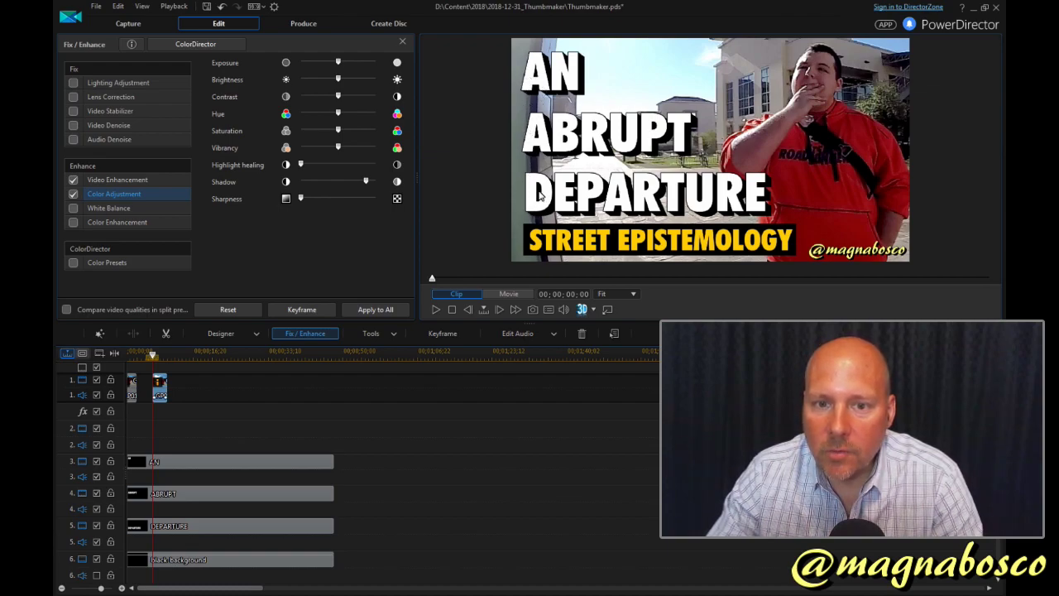
Step: Refine the clip's crop in Crop & Zoom, shrinking the frame slightly and shifting it so the man sits closer to the right edge
left_click(372, 333)
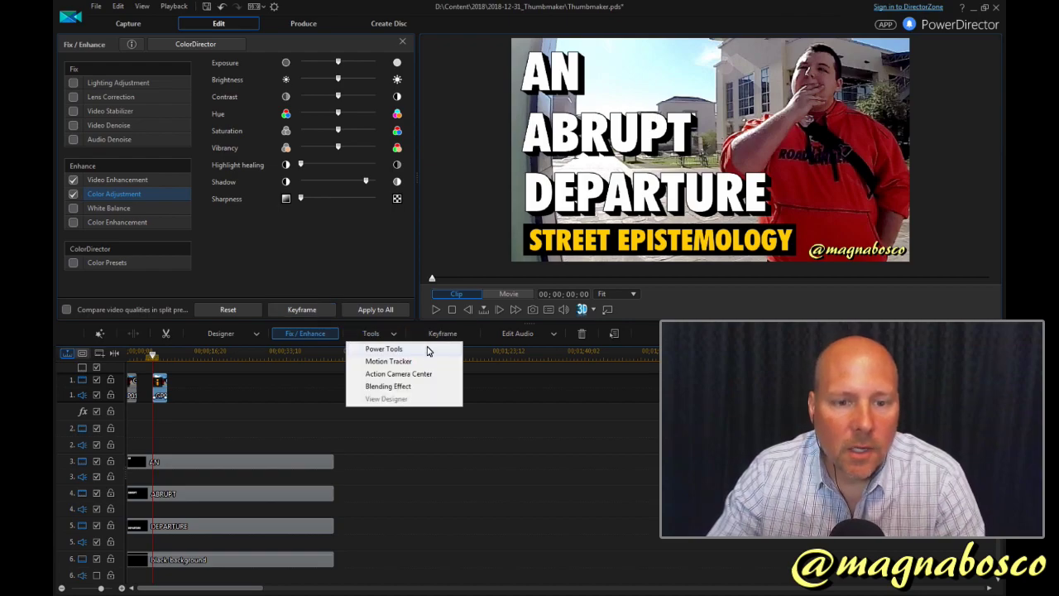
left_click(427, 350)
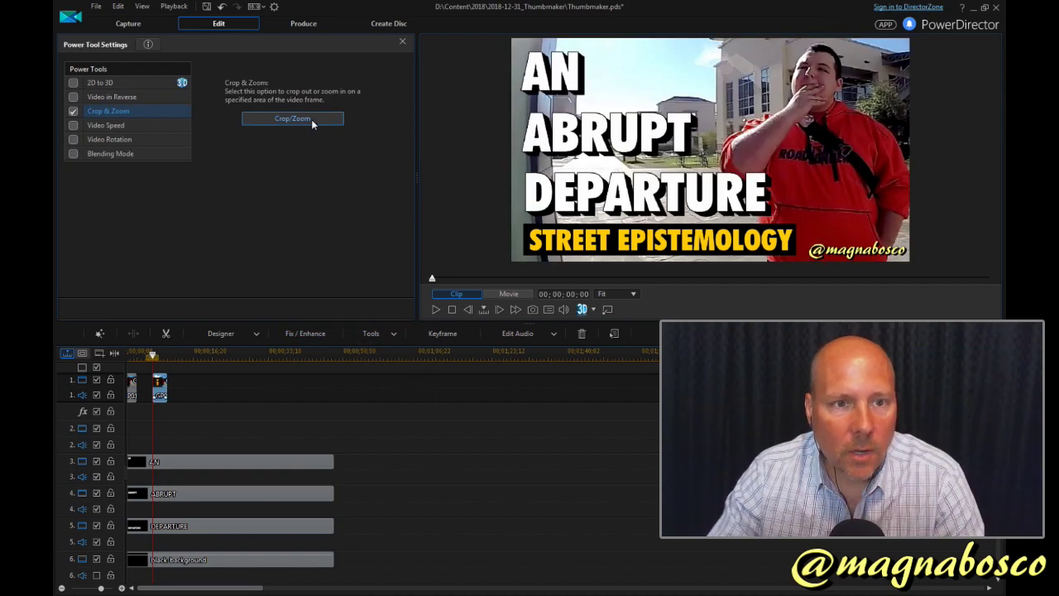
left_click(311, 119)
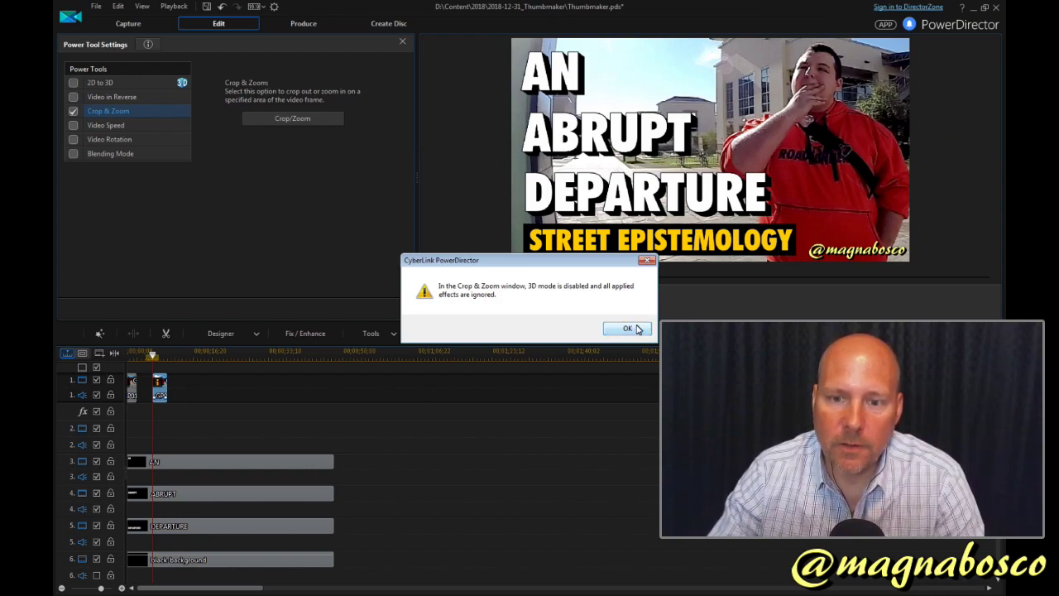
left_click(638, 330)
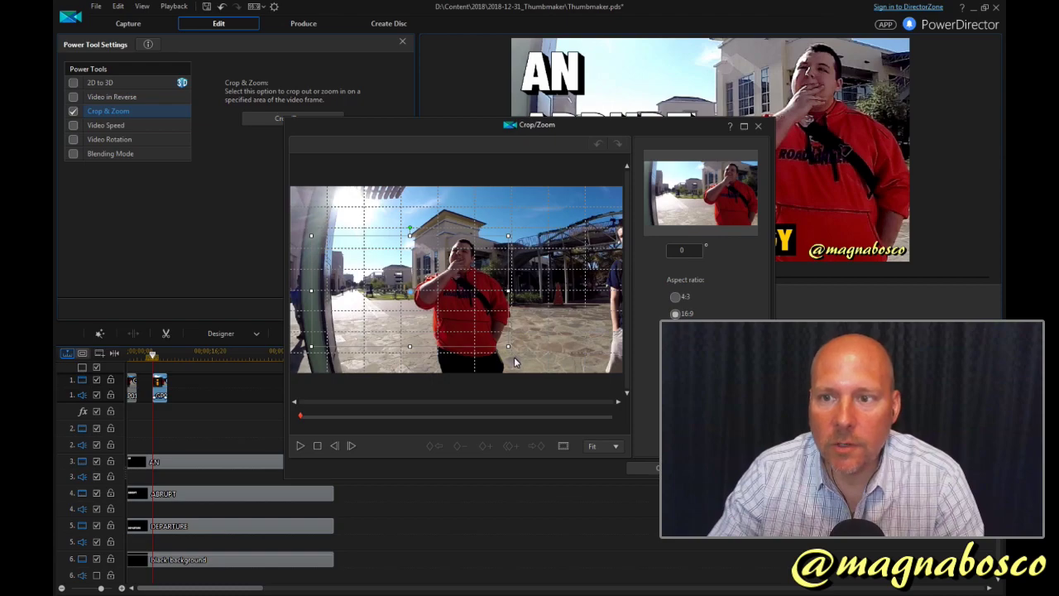
left_click(563, 445)
left_click(584, 454)
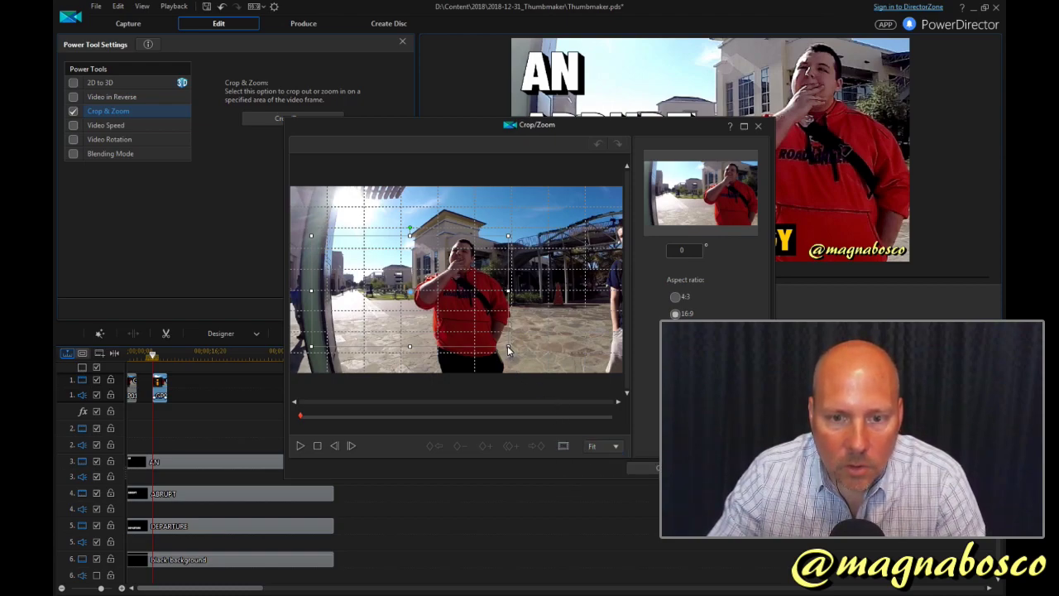
left_click_drag(508, 349, 506, 347)
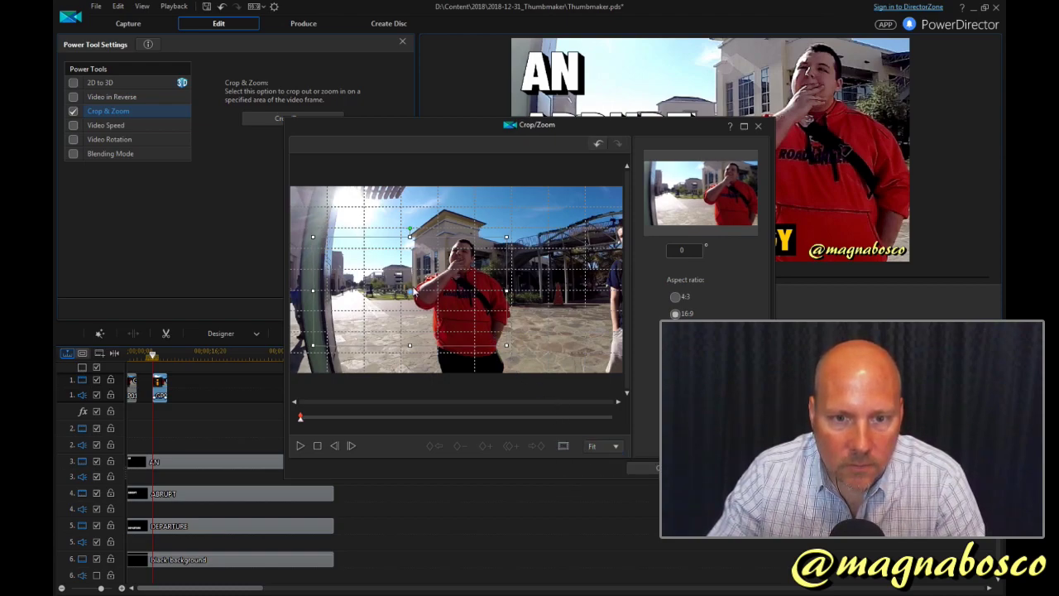
left_click_drag(412, 291, 409, 292)
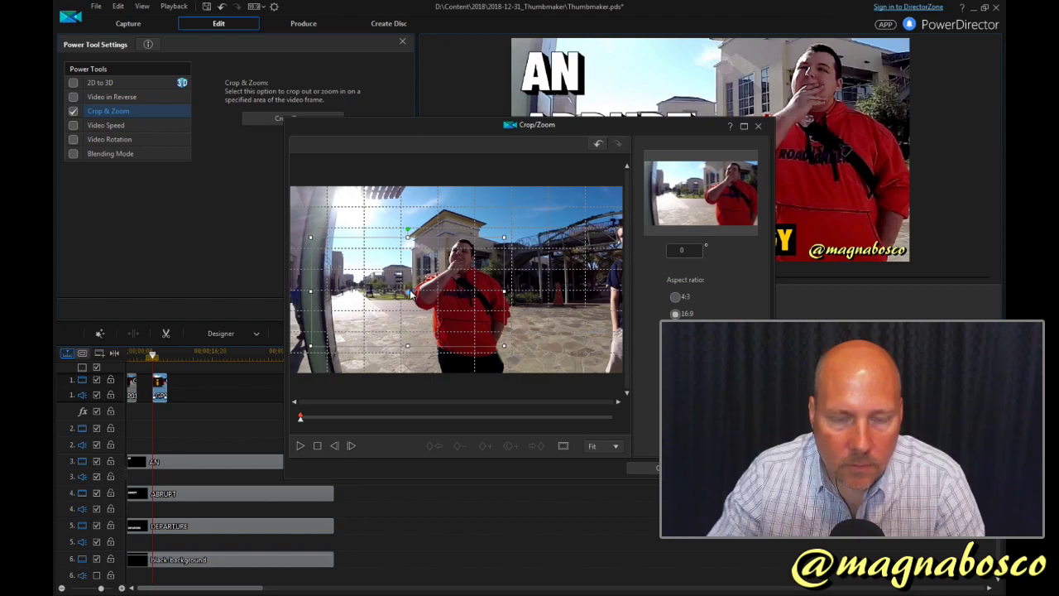
left_click_drag(411, 294, 411, 294)
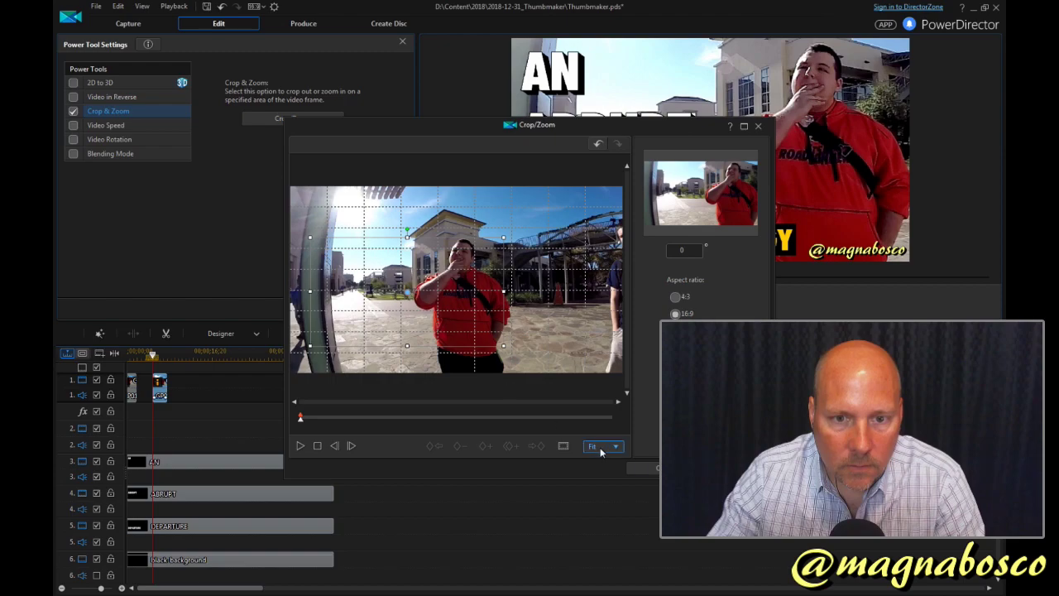
left_click(652, 468)
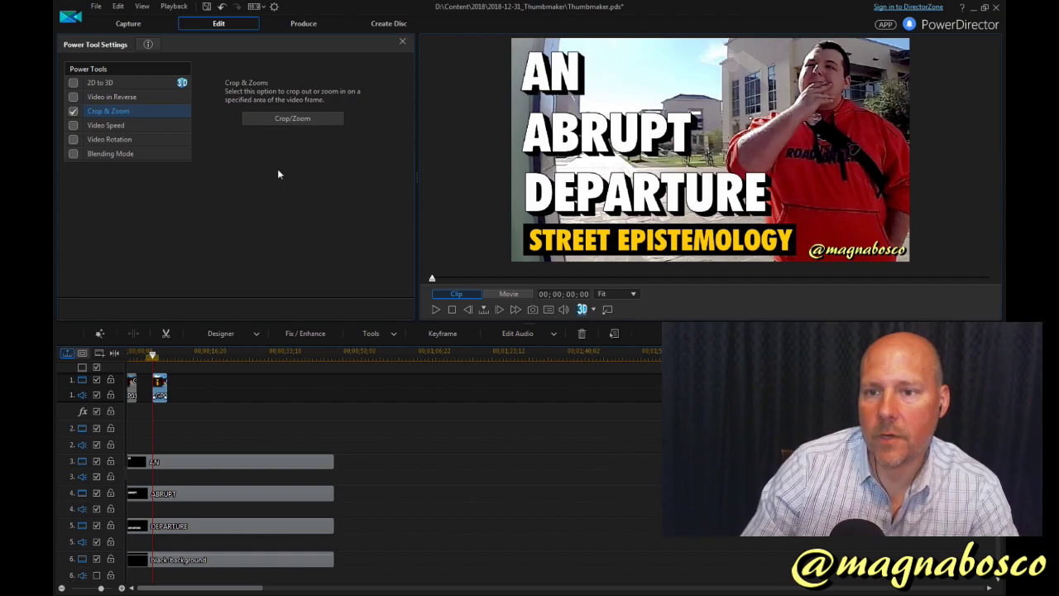
Step: Raise the clip's Brightness moderately and its Vibrancy slightly in Color Adjustment
left_click(305, 333)
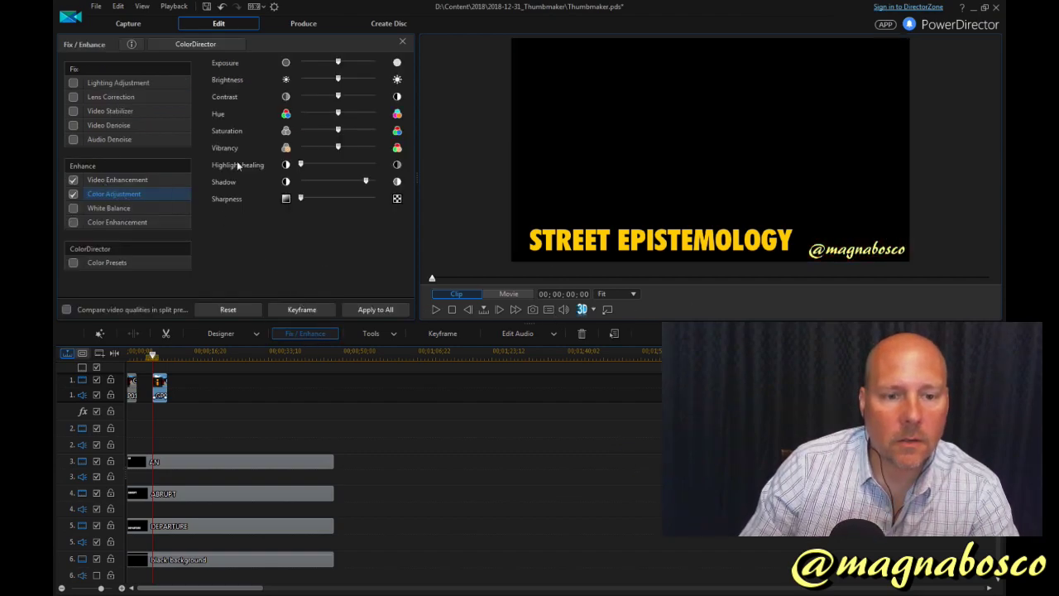
left_click_drag(338, 80, 354, 81)
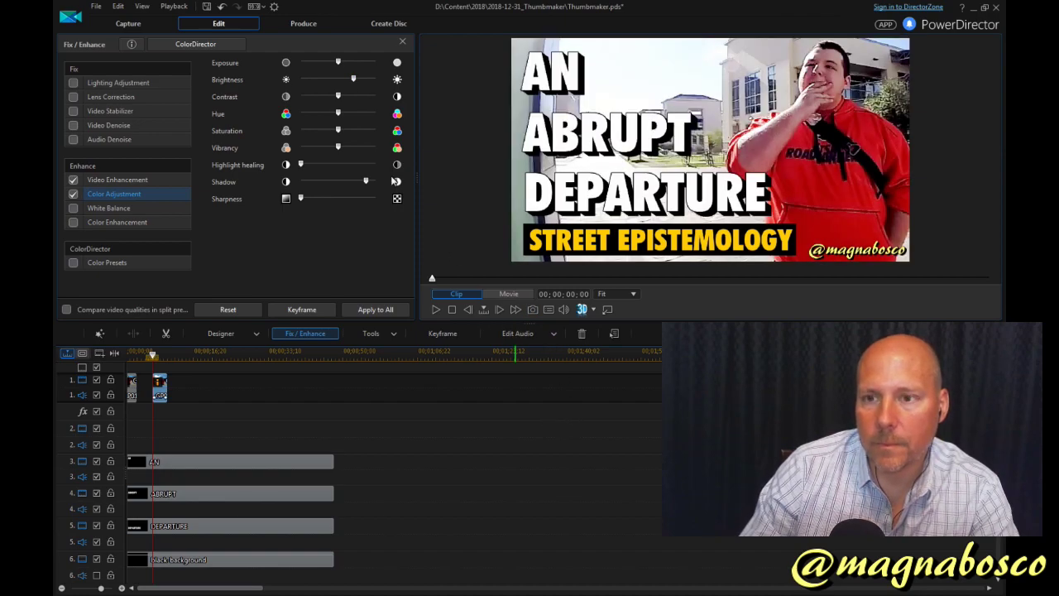
left_click_drag(352, 80, 348, 80)
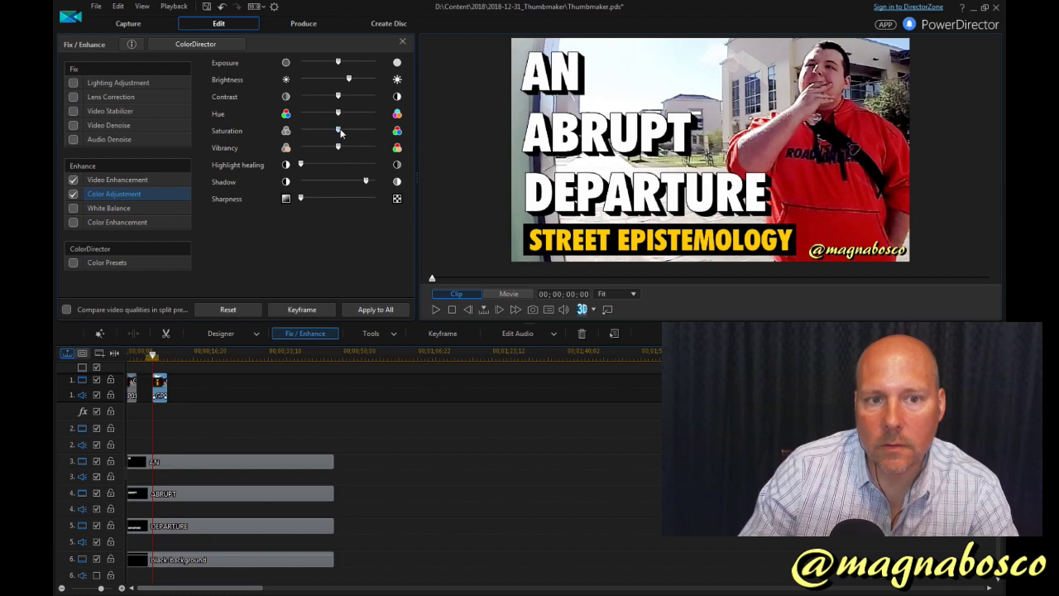
left_click_drag(339, 150, 344, 150)
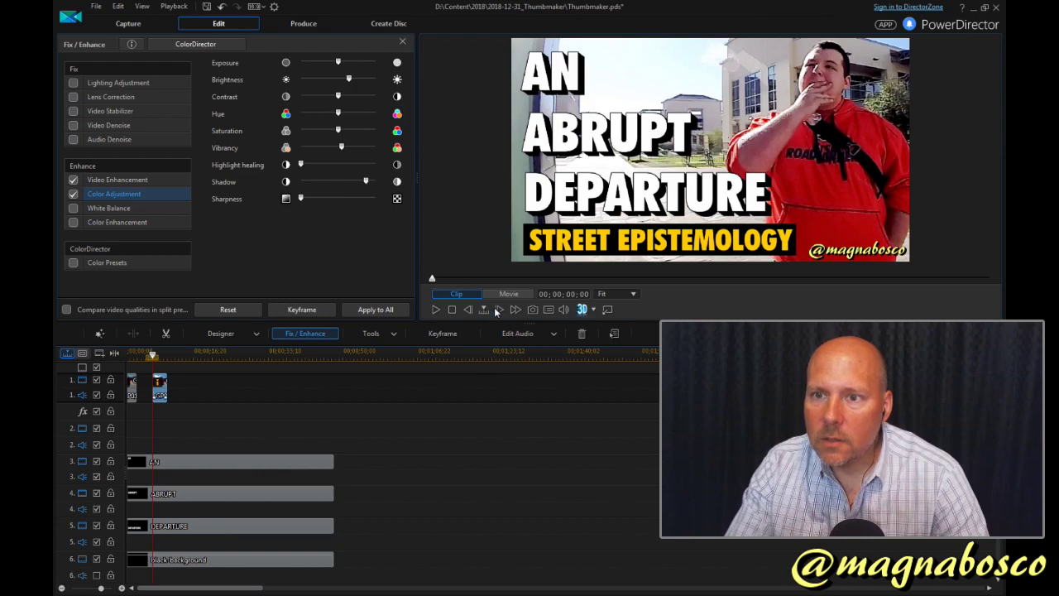
Step: Capture a snapshot of the finished thumbnail frame and save it as ian1.jpg
left_click(533, 310)
key("BackSpace")
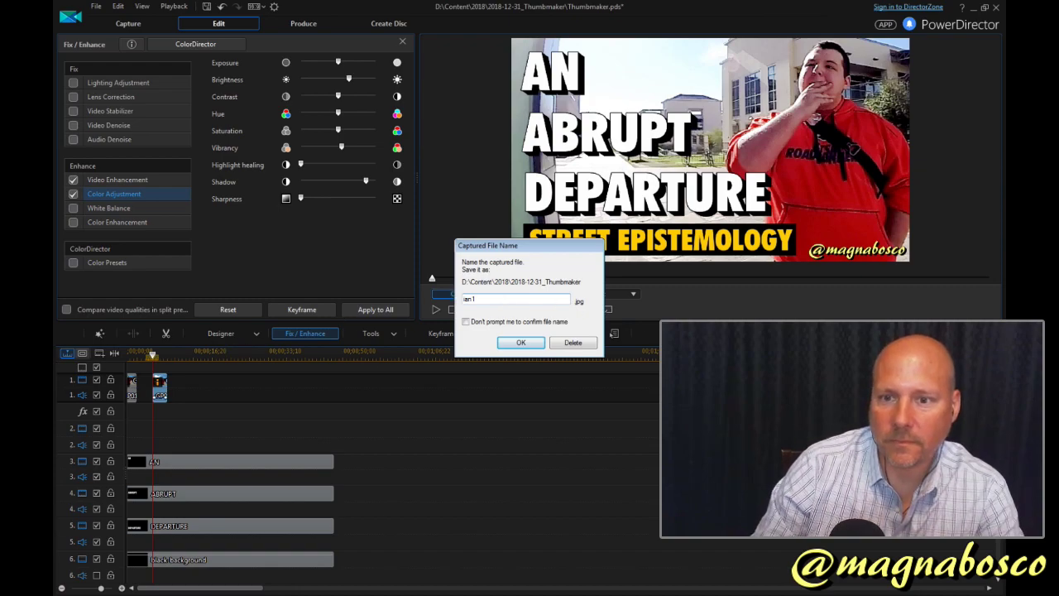
key("Return")
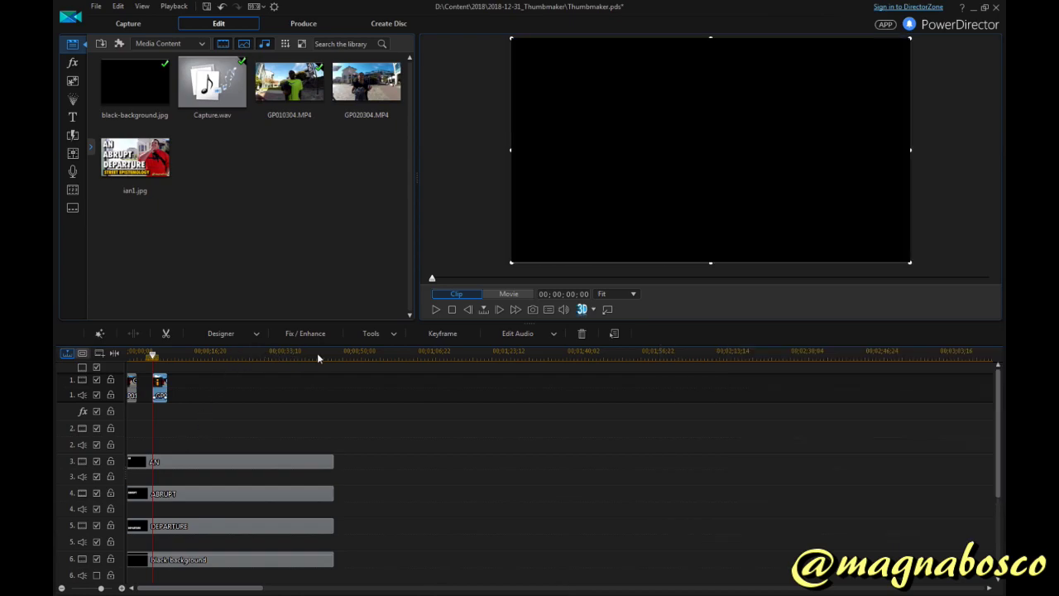
Step: Switch to the YouTube edit page and upload ian1 from the 2018-12-31_Thumbmaker folder as the video's custom thumbnail
scroll(318, 353, "down", 2)
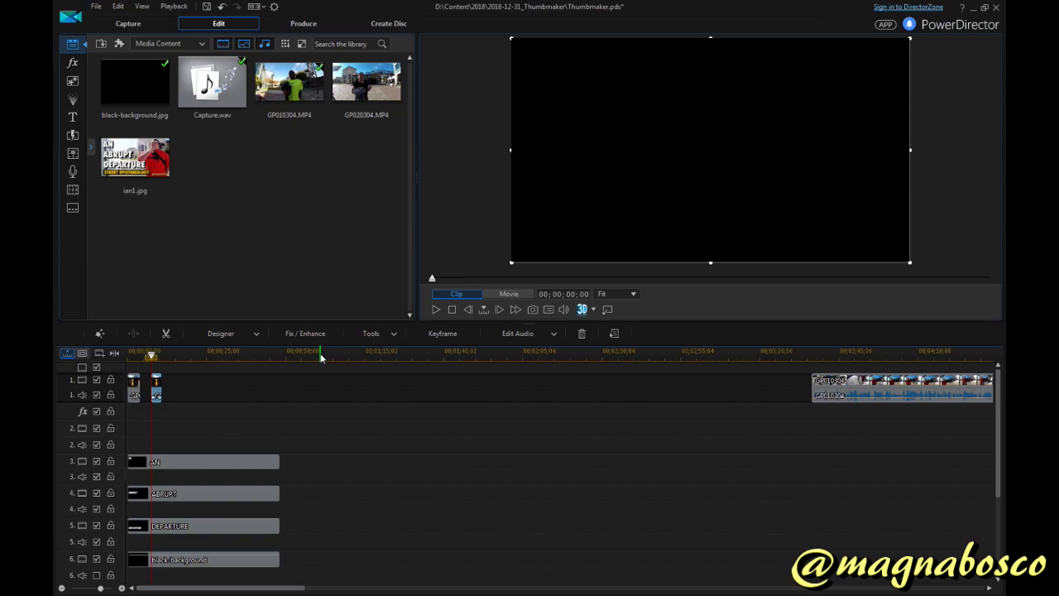
key("alt+Tab")
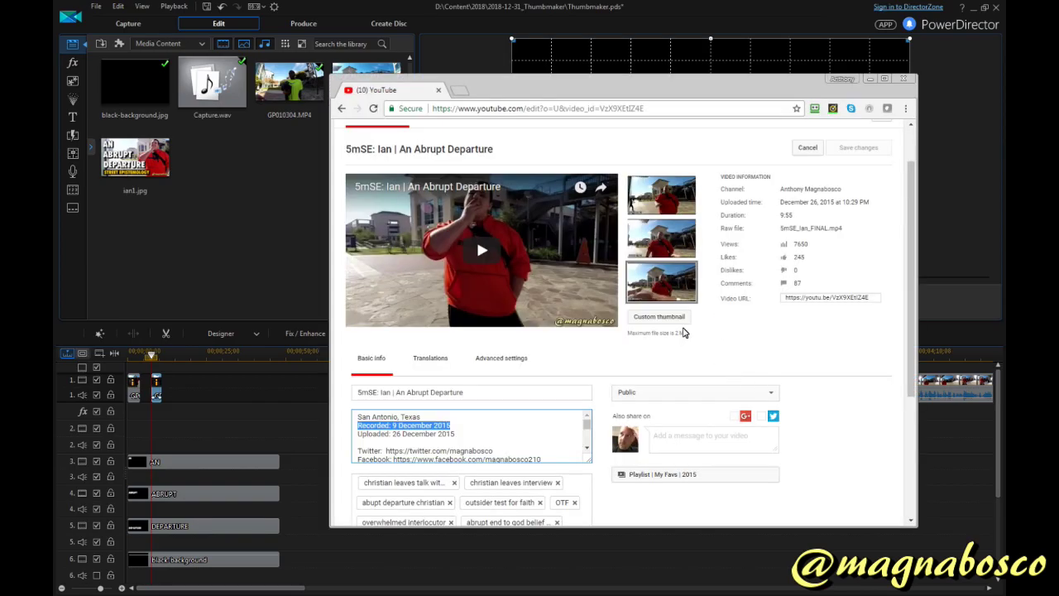
left_click(674, 319)
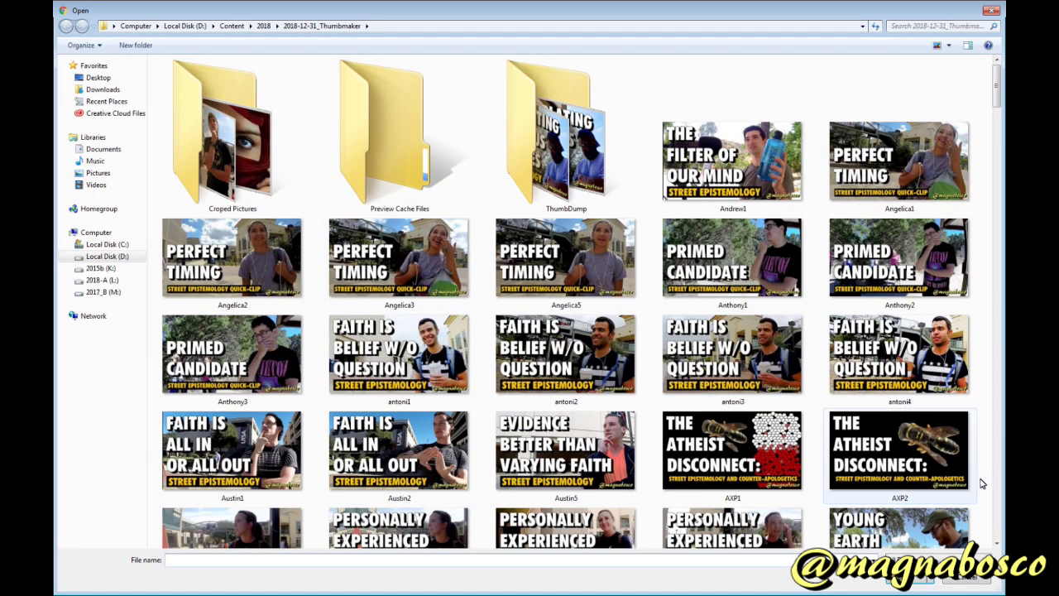
left_click(999, 523)
left_click(1000, 524)
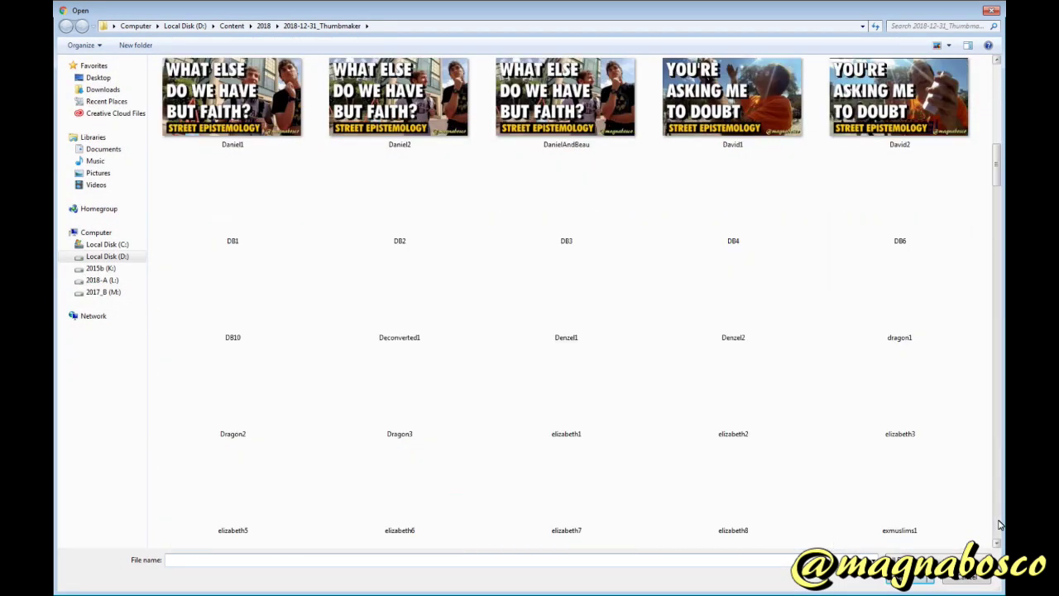
left_click(999, 525)
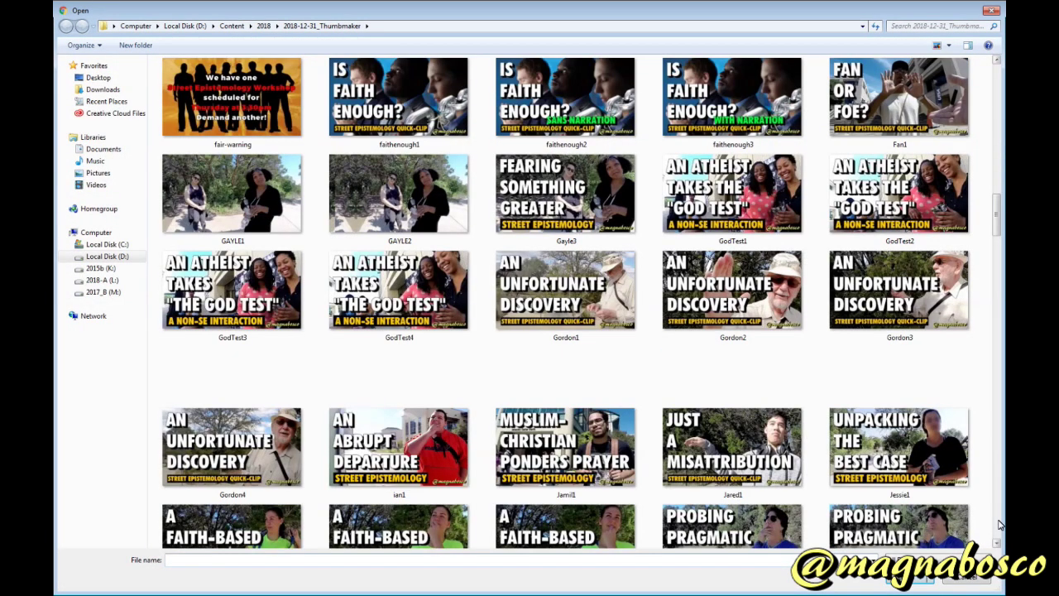
left_click(475, 464)
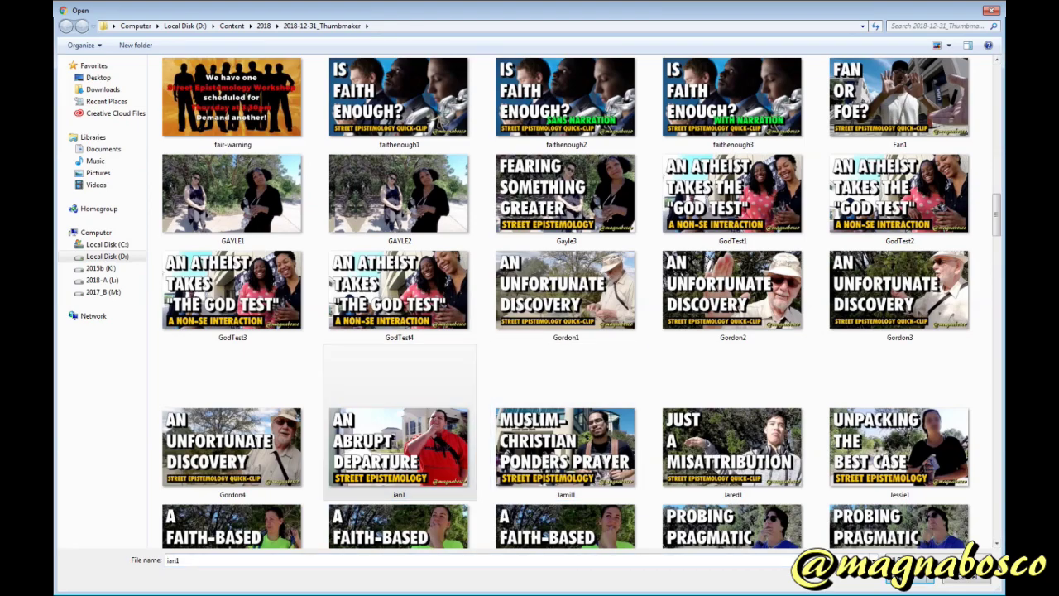
left_click(911, 576)
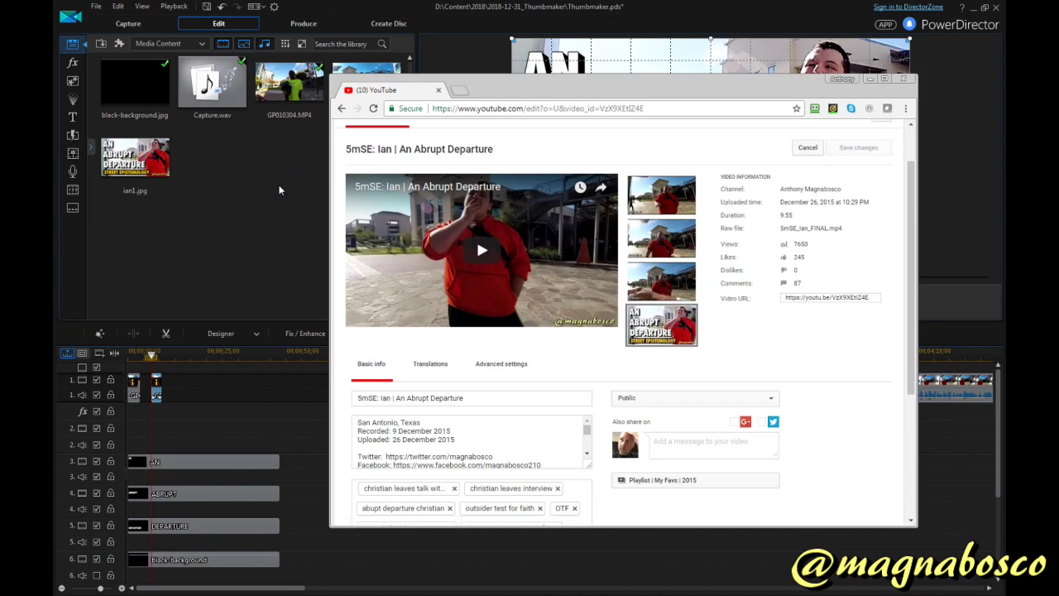
Step: Return to the YouTube video list, search for the next interviewee's first name, and open the Obligation (sans chat bubbles) video for editing
left_click(342, 109)
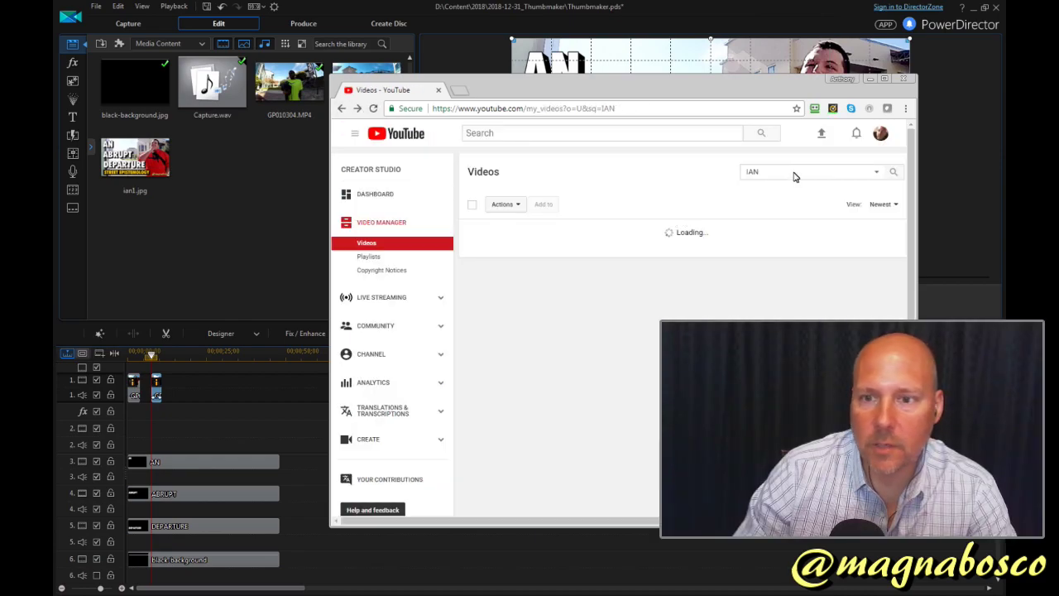
double_click(794, 177)
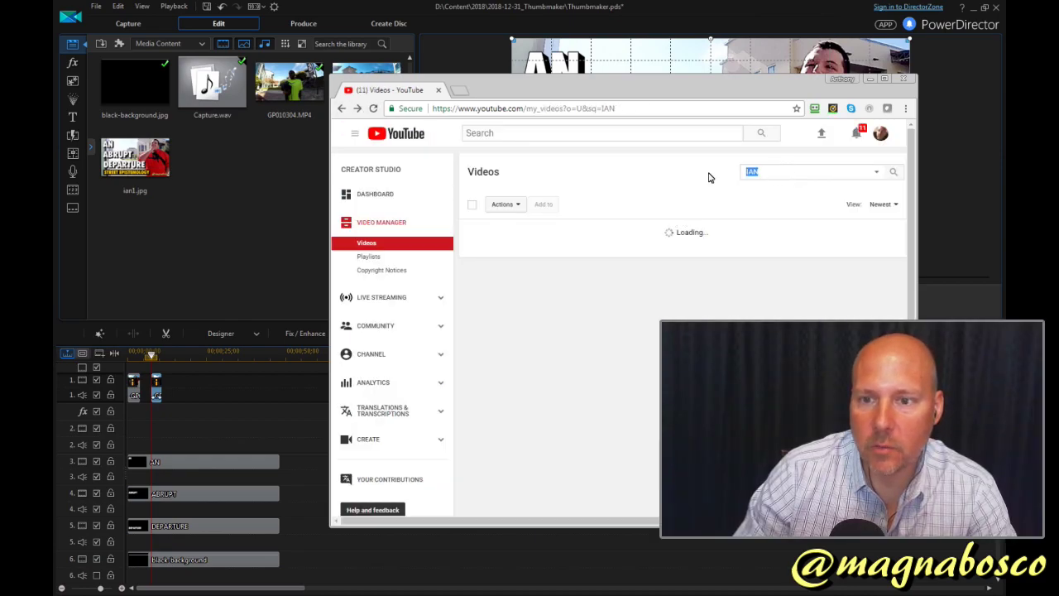
type("hanah")
key("BackSpace")
key("BackSpace")
type("nah")
key("Return")
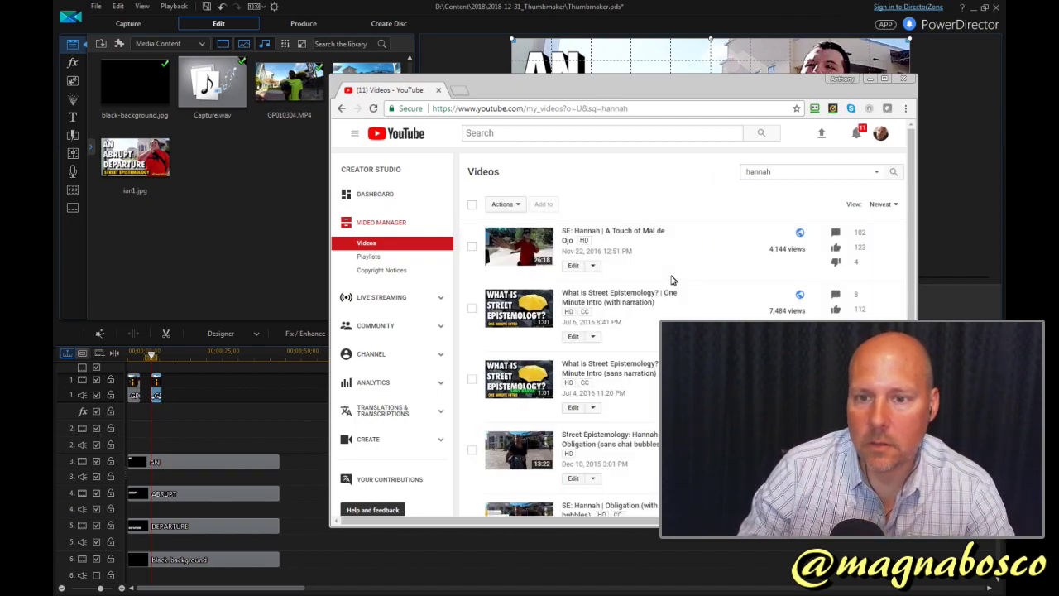
scroll(594, 351, "down", 3)
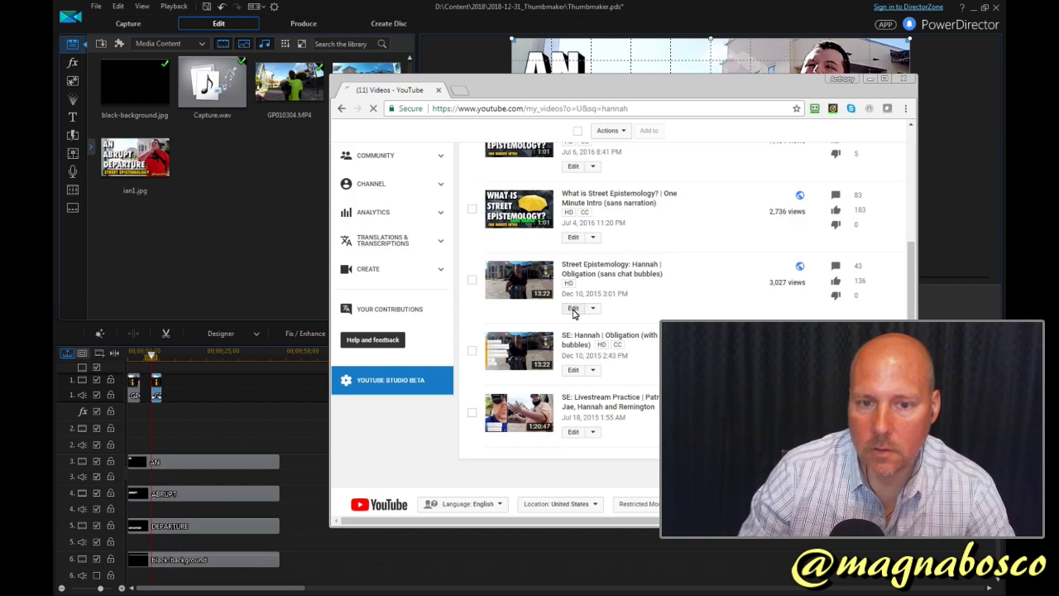
Step: Switch back to PowerDirector and remove the two short clips and the adjoining GP010304 clip from video track 1, leaving the gap
left_click(270, 204)
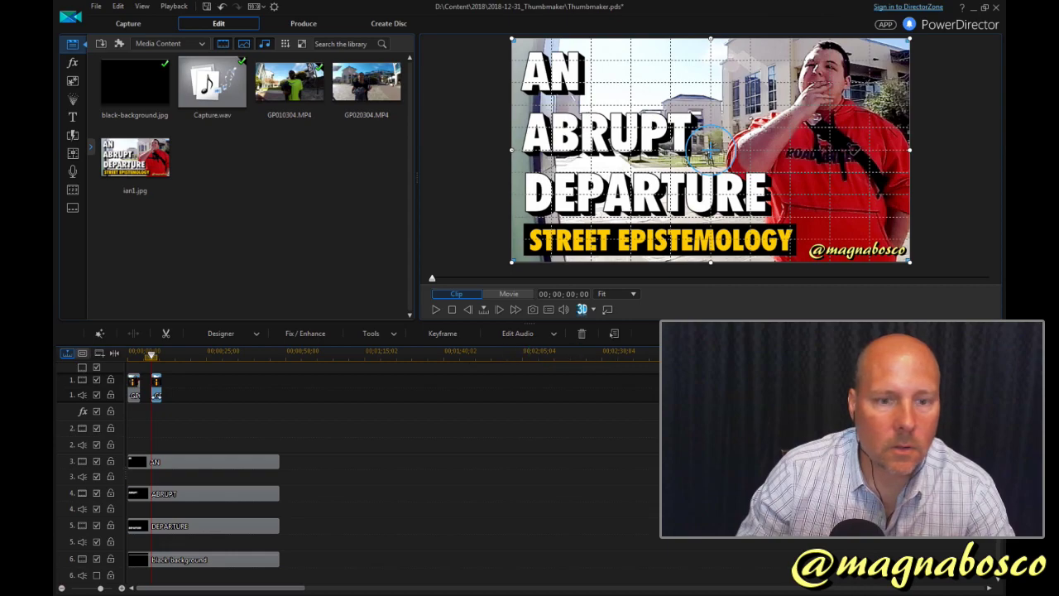
scroll(430, 361, "down", 2)
scroll(430, 364, "down", 2)
left_click(437, 382)
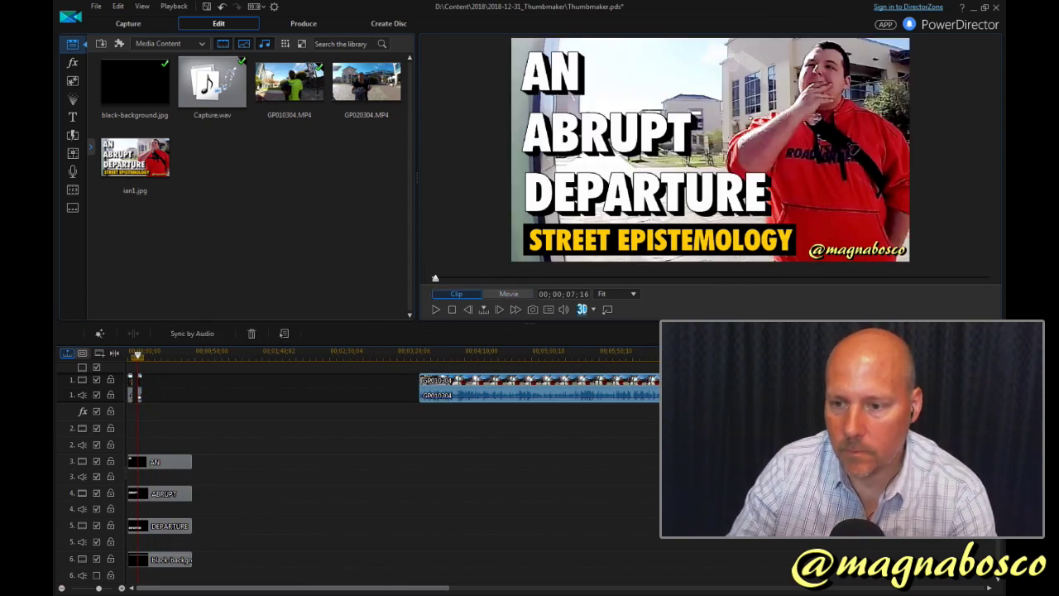
left_click_drag(437, 383, 130, 392)
key("Delete")
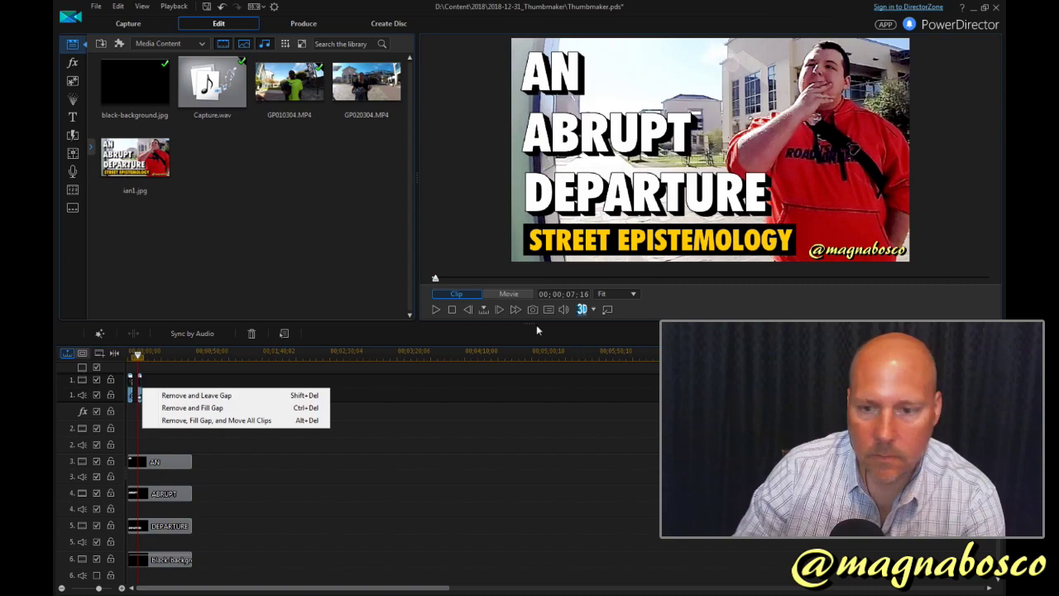
key("shift+Delete")
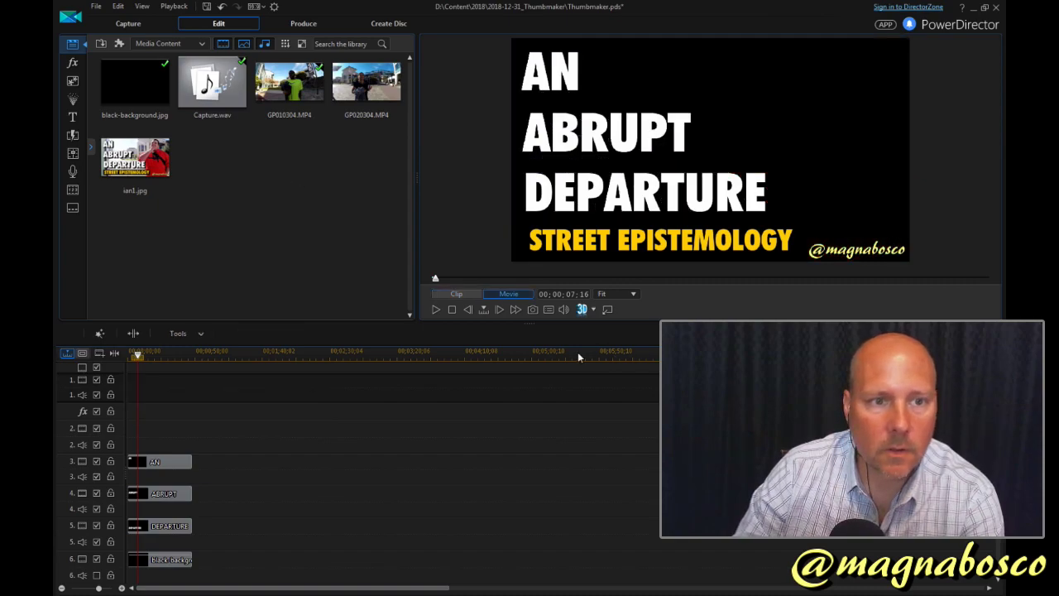
Step: Scan the second GP010304 clip for frames where the woman in the dark top faces the camera with a good expression
left_click(484, 384)
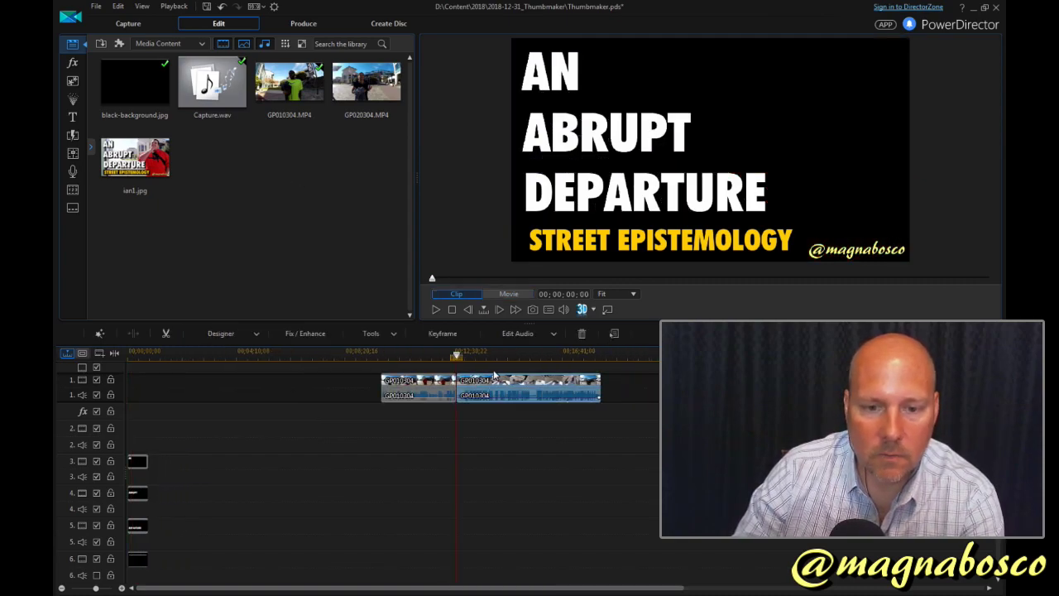
left_click(496, 358)
left_click(521, 355)
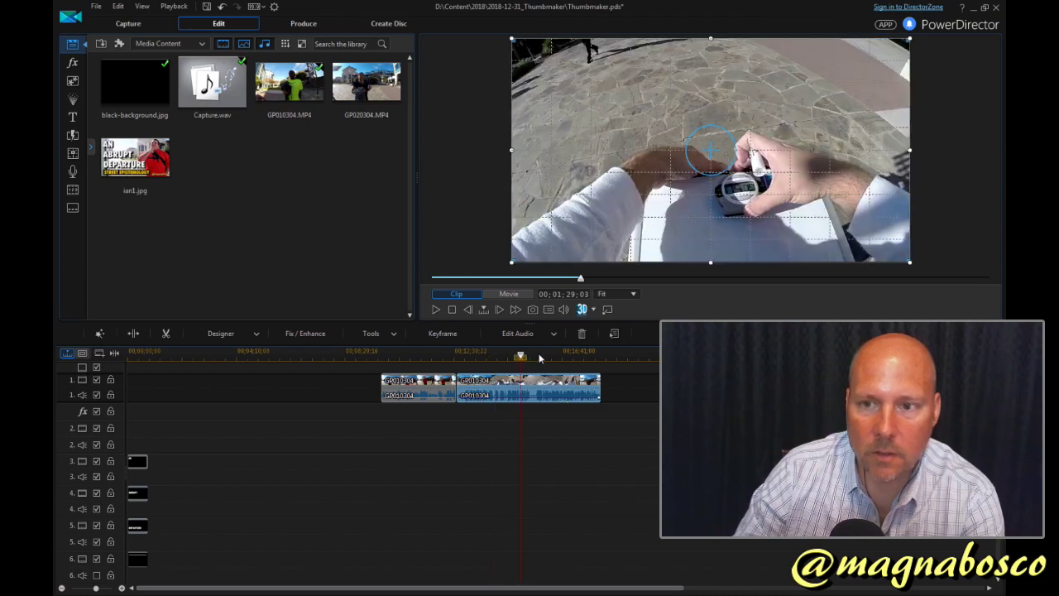
left_click(554, 358)
left_click(581, 358)
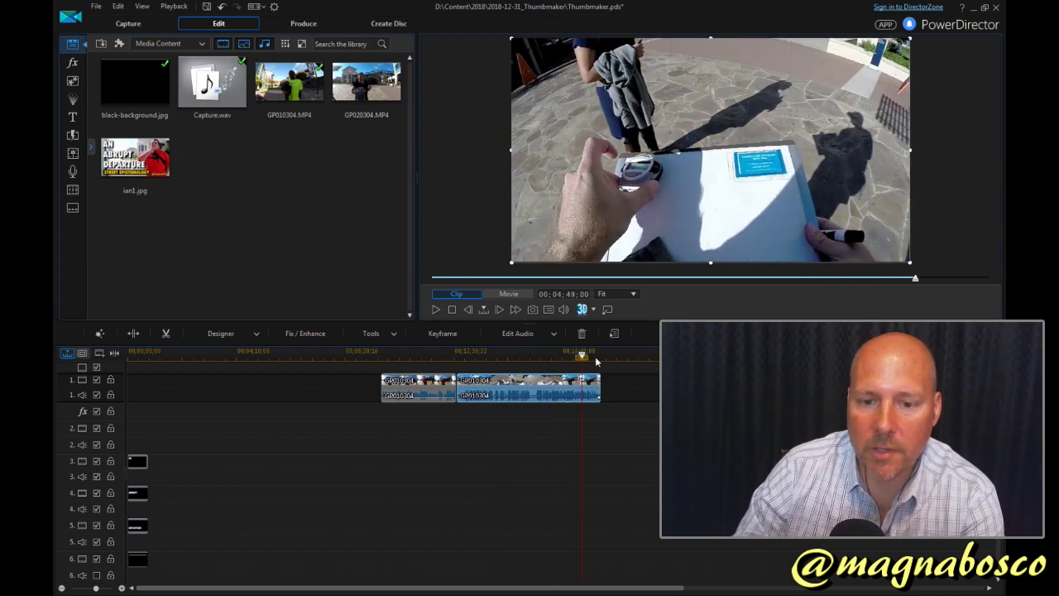
left_click_drag(584, 360, 539, 368)
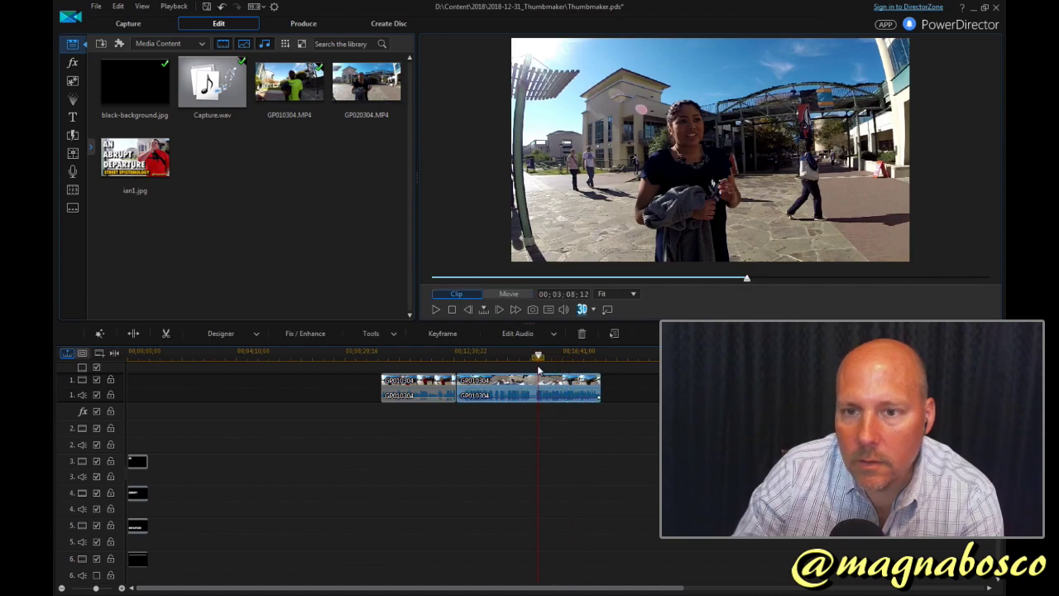
scroll(569, 356, "up", 4)
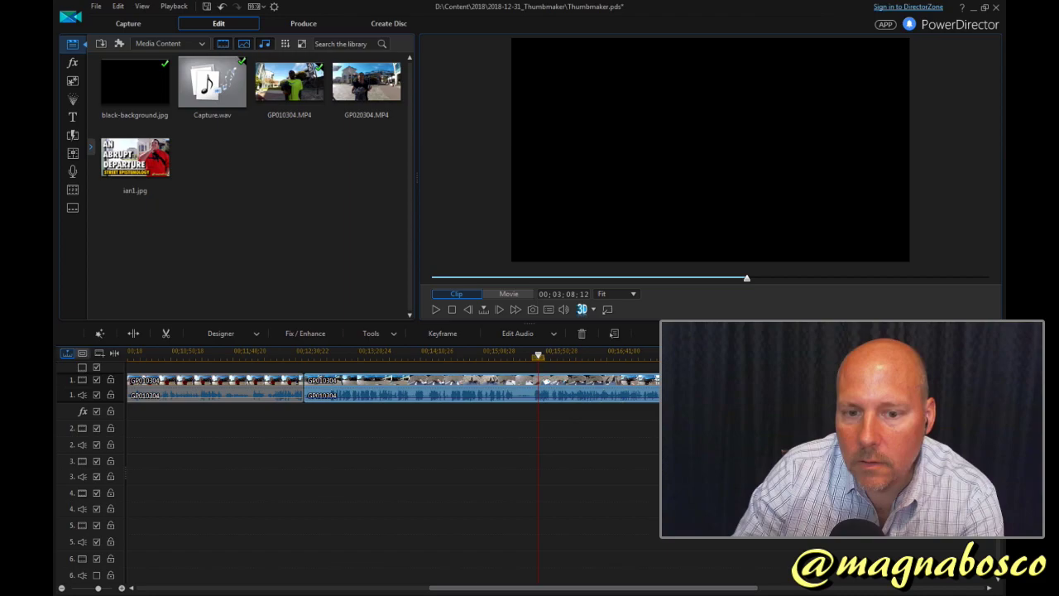
left_click(554, 357)
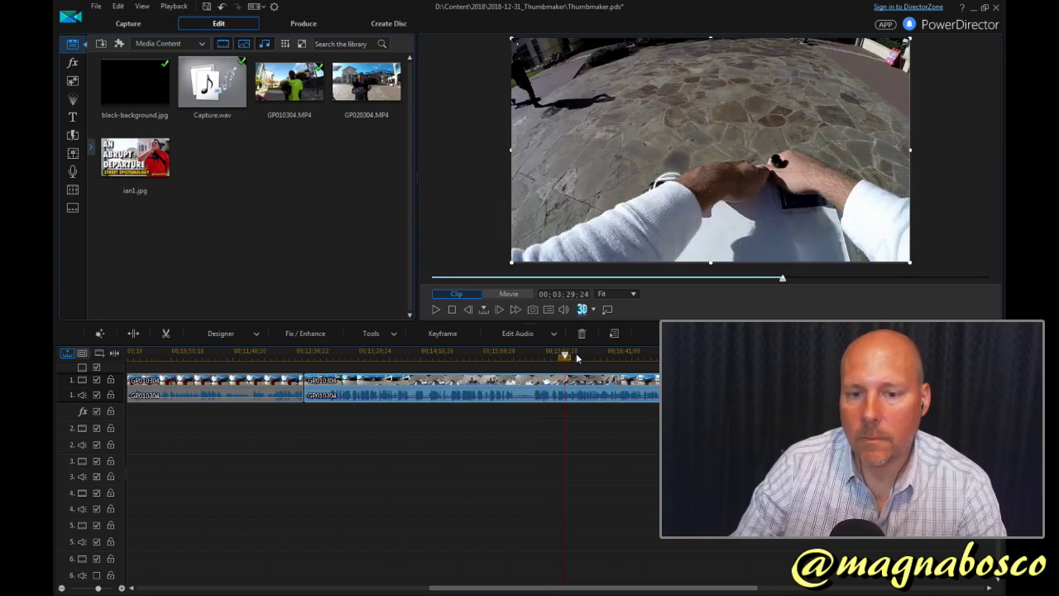
left_click(576, 356)
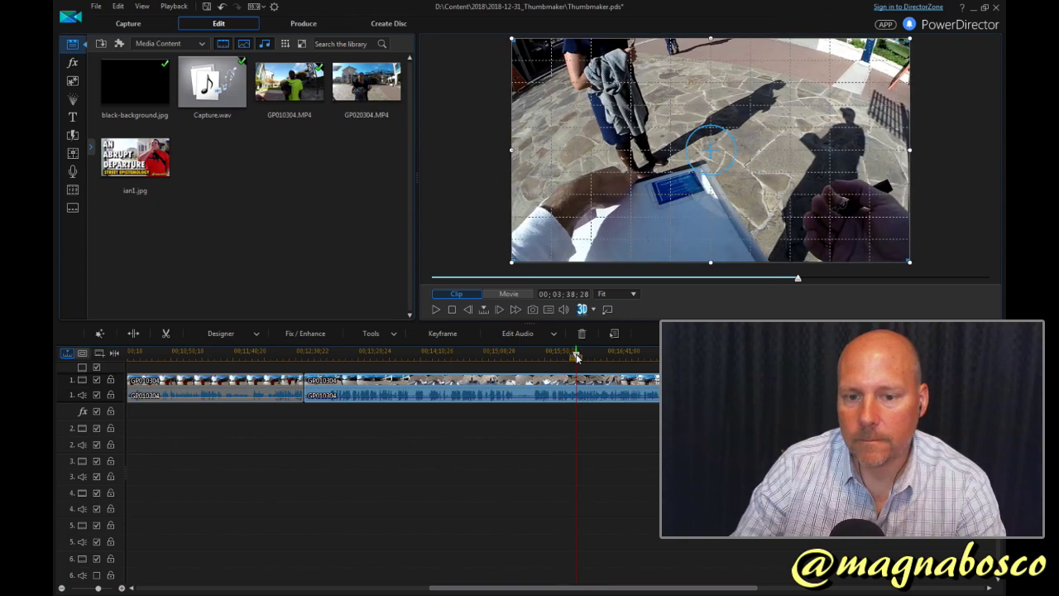
left_click(598, 357)
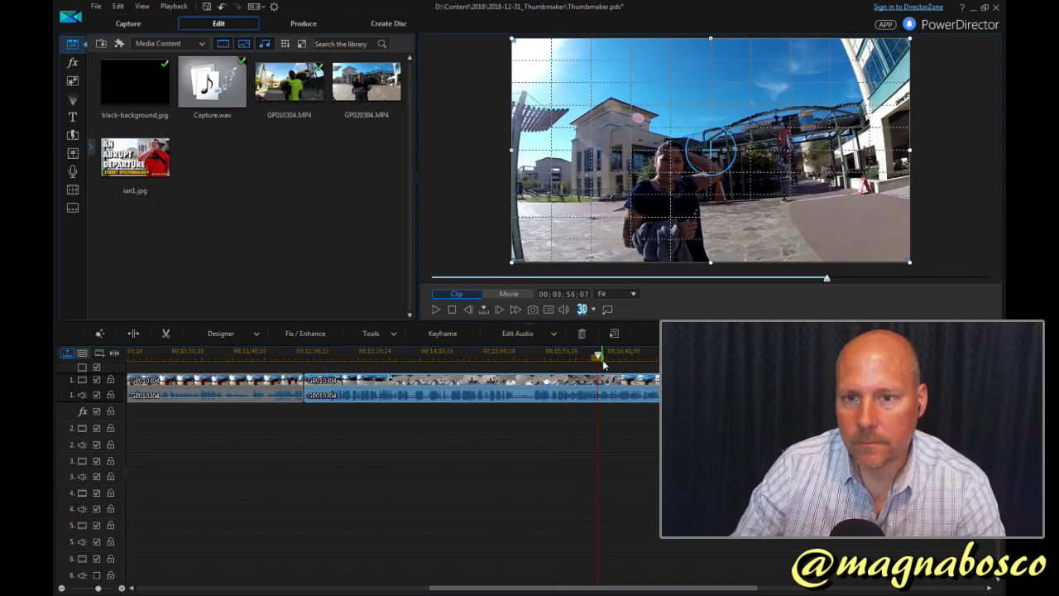
left_click(596, 357)
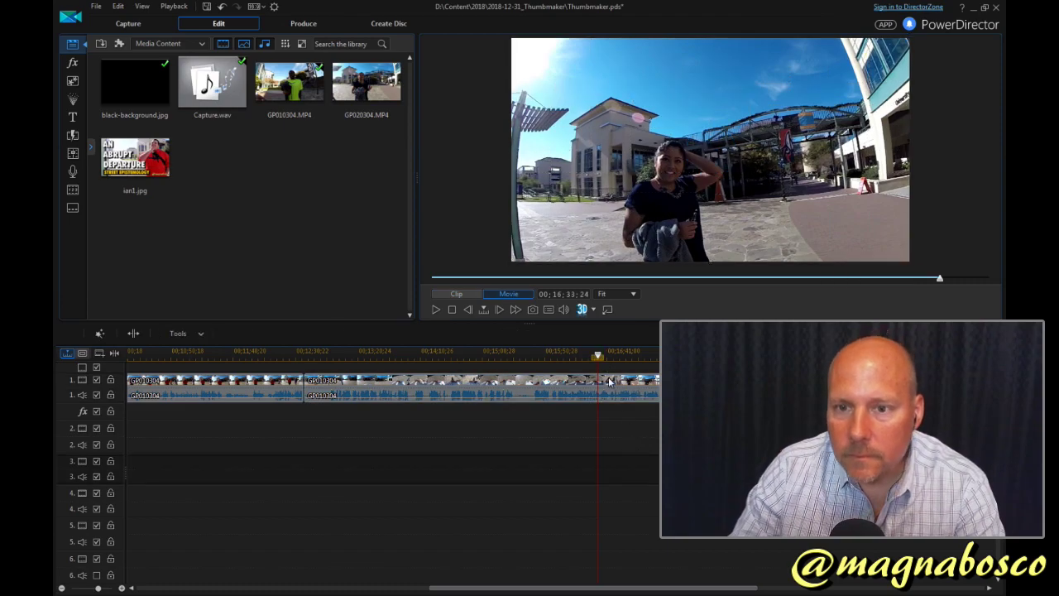
left_click(594, 357)
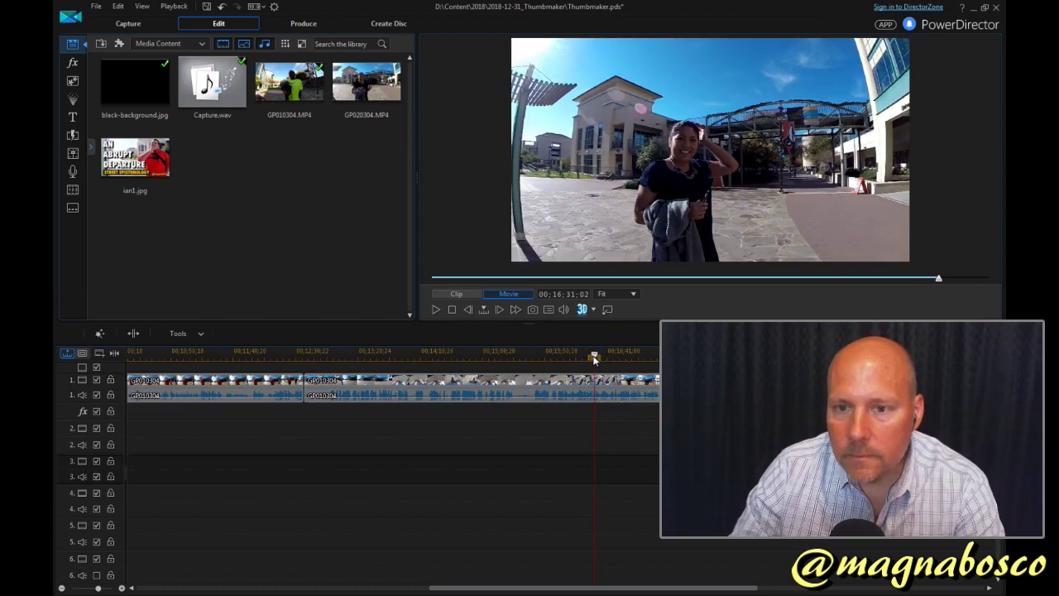
left_click(590, 357)
left_click_drag(591, 358, 598, 358)
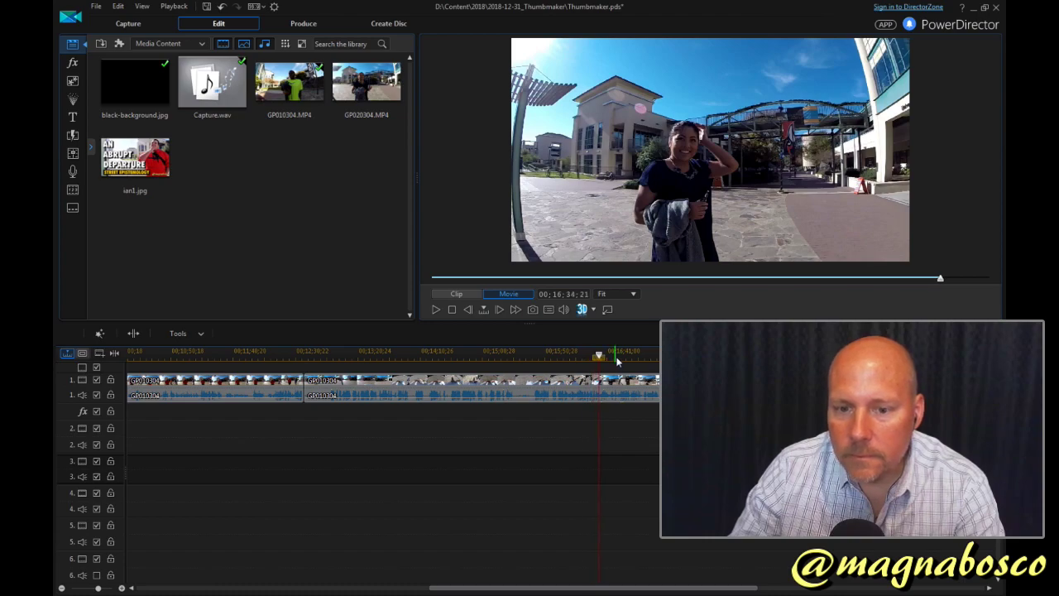
Step: Find the frame of the woman smiling at 00;16;53;17 and split the GP010304 clip there
left_click(616, 361)
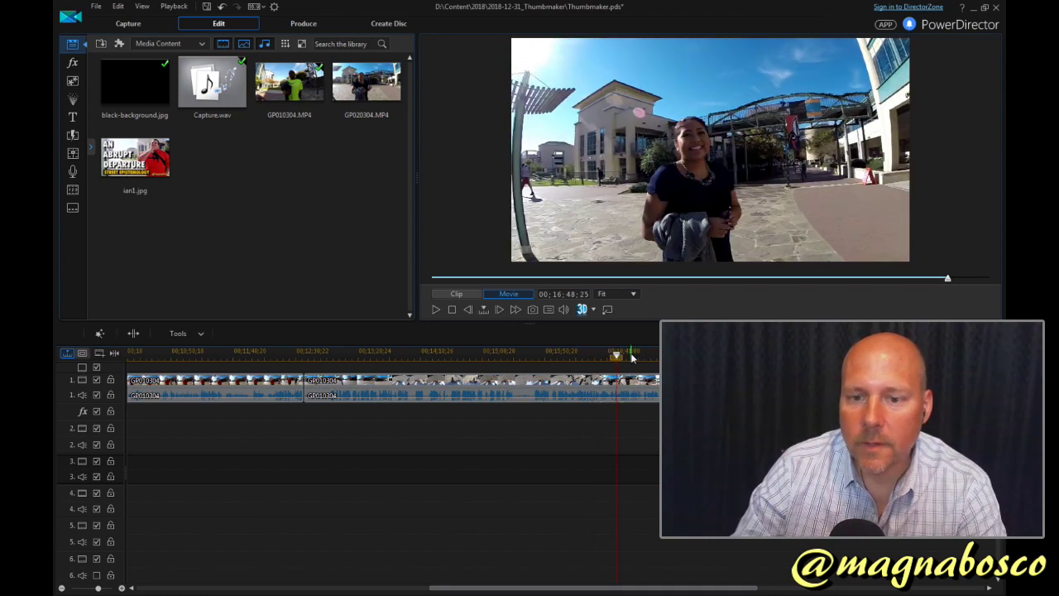
left_click(626, 358)
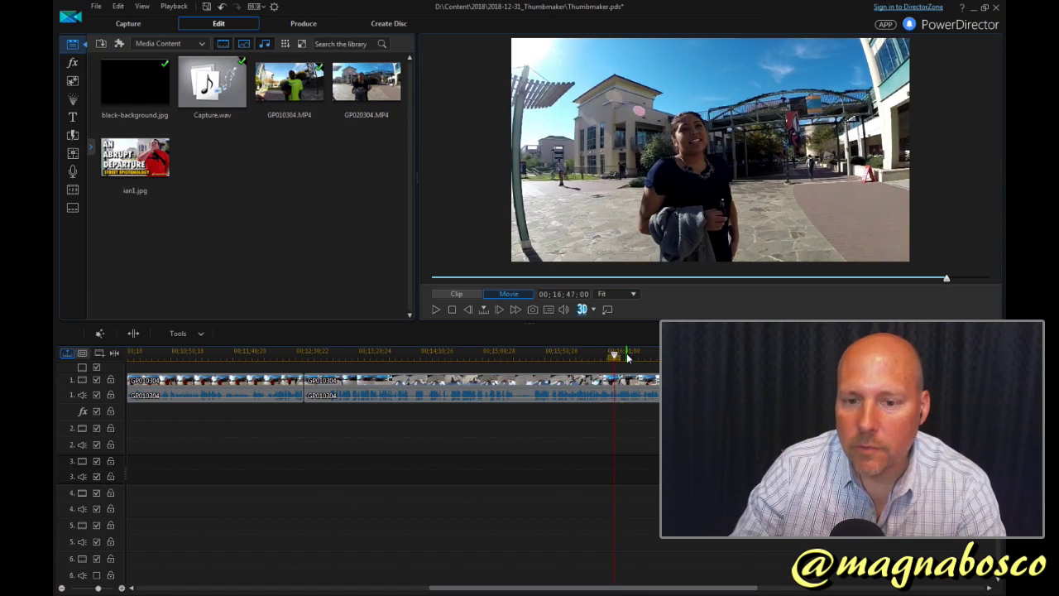
scroll(620, 358, "up", 2)
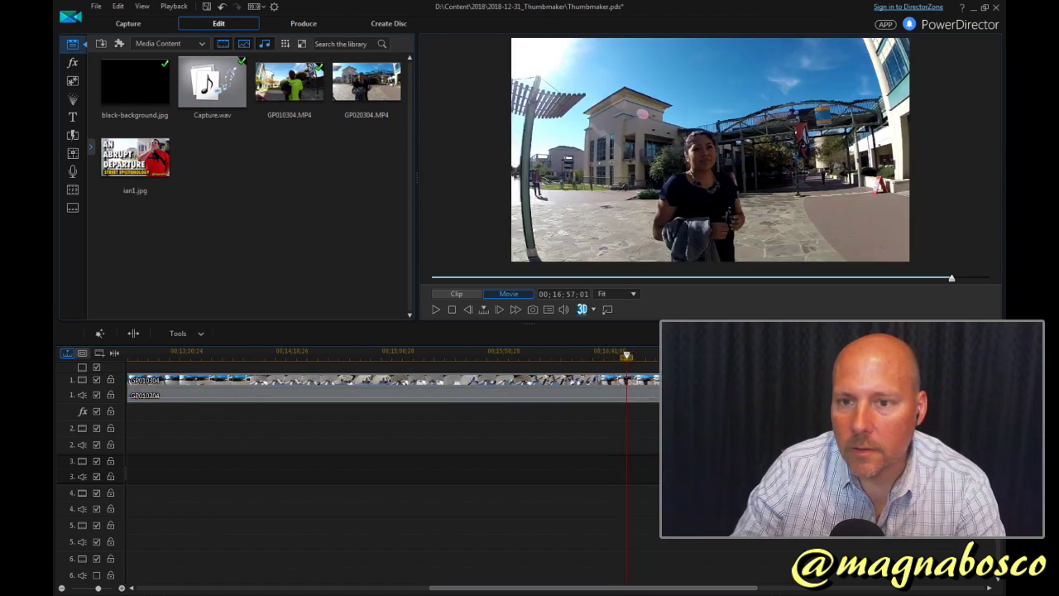
left_click(616, 354)
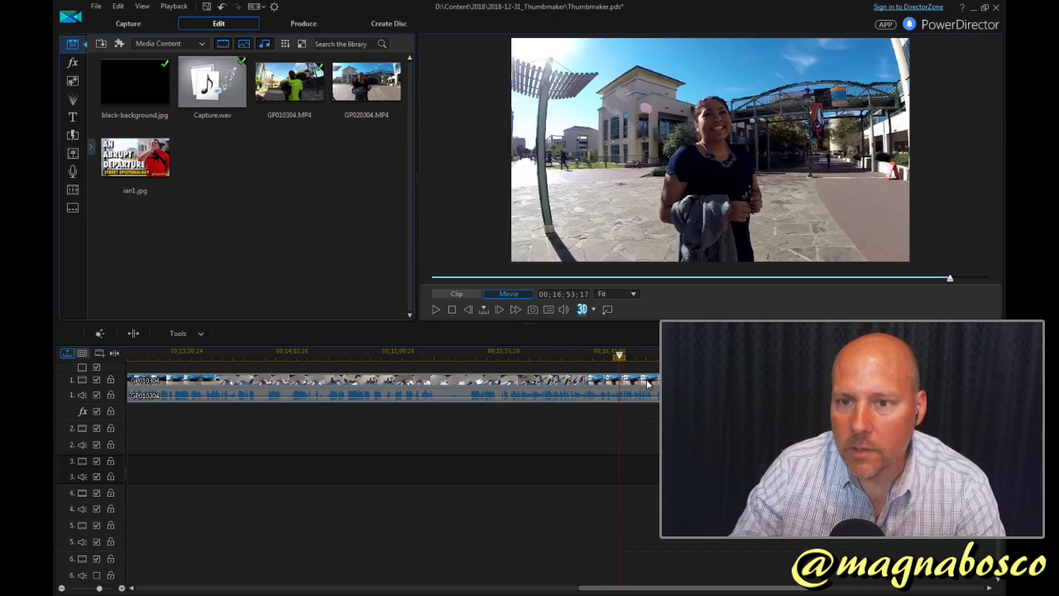
right_click(626, 382)
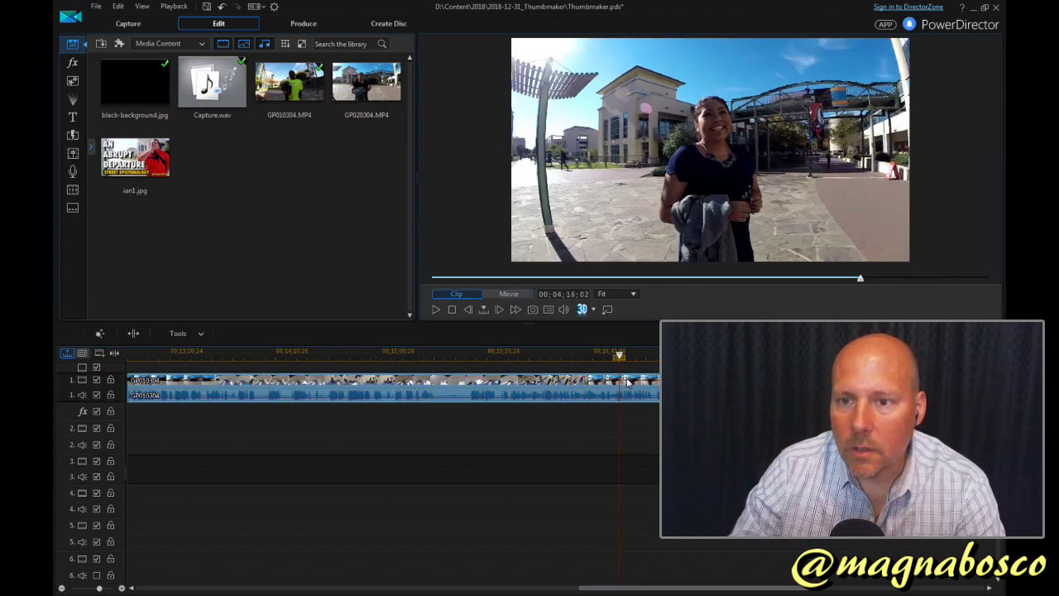
left_click(654, 198)
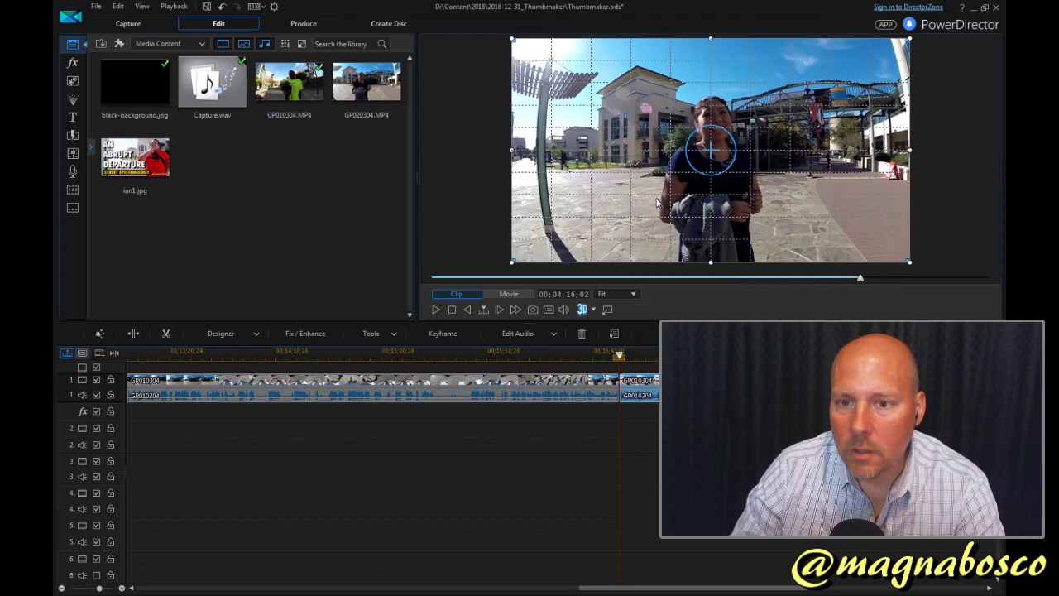
Step: Split the new clip again at 00;00;04;24 to isolate a short segment of the smiling woman
left_click(637, 379)
left_click(630, 355)
right_click(645, 76)
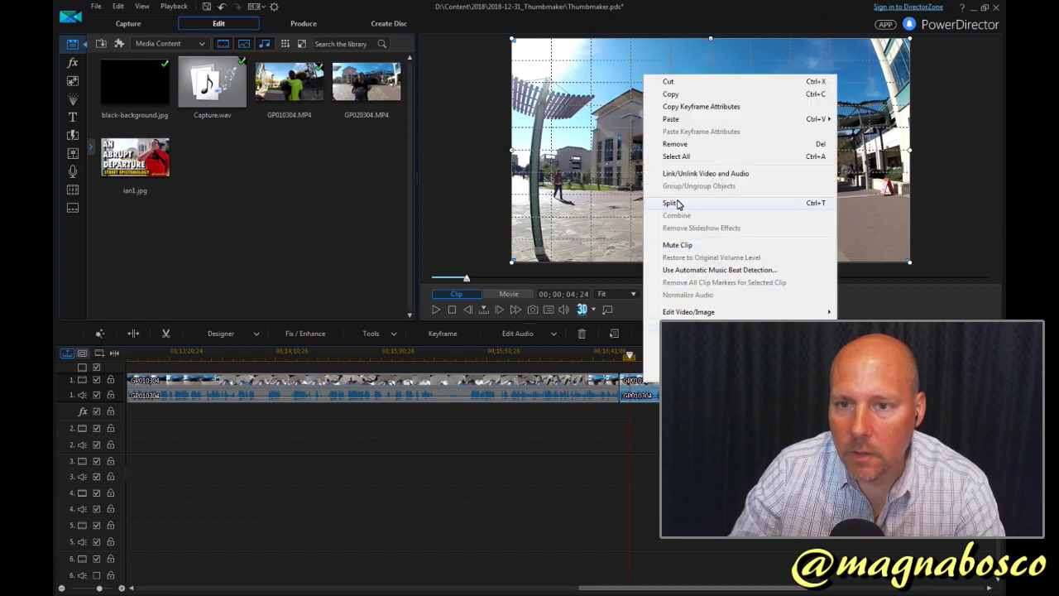
left_click(670, 203)
Step: Move the short smiling-woman segment to the start of video track 1 and clear the remaining GP010304 footage from the track
left_click(746, 354)
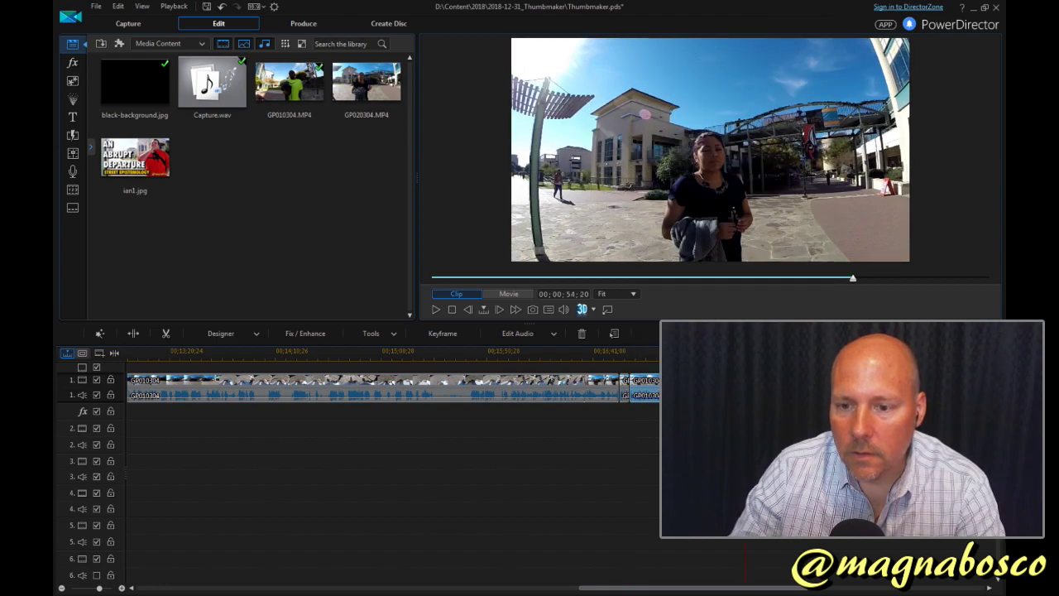
left_click(765, 354)
left_click(750, 354)
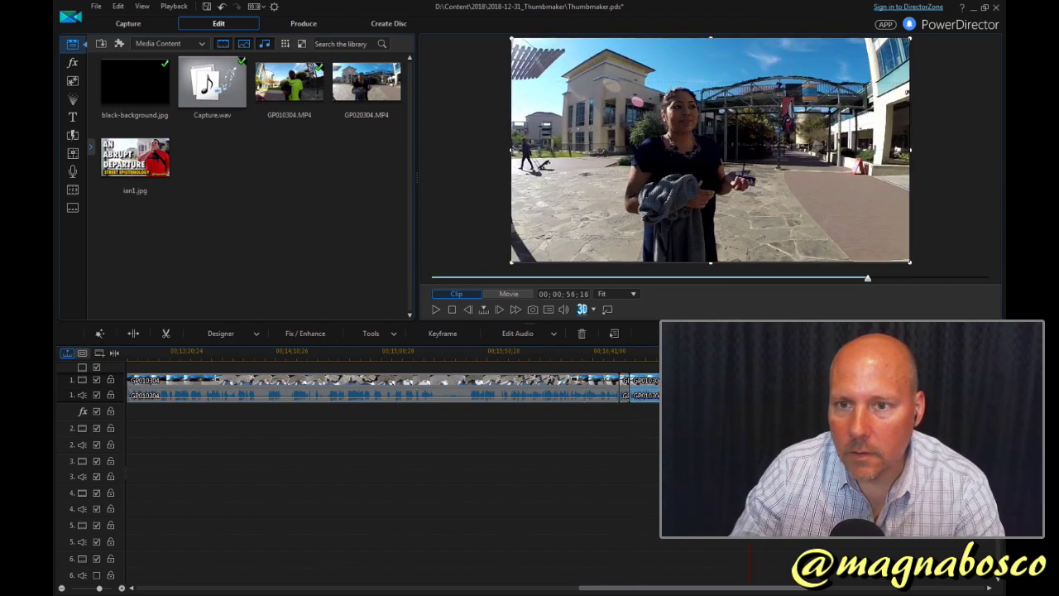
left_click(727, 354)
left_click(624, 391)
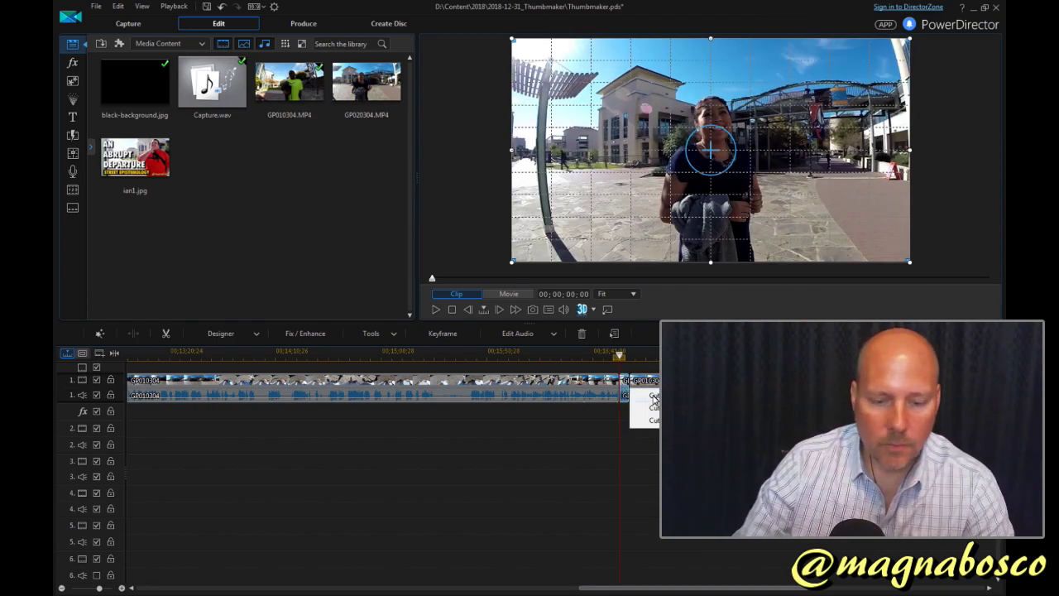
left_click(612, 424)
key("ctrl+z")
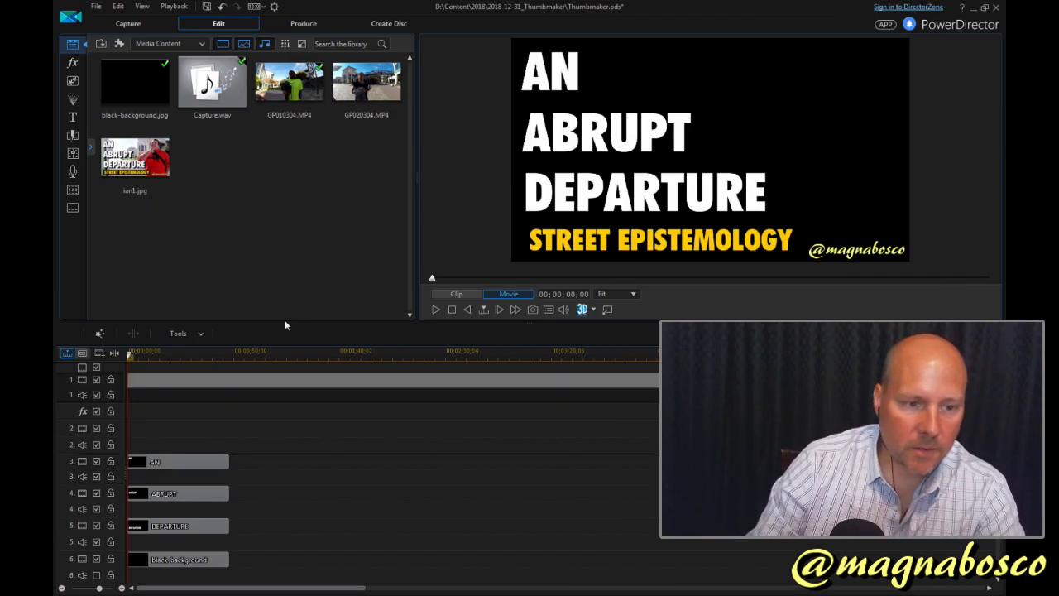
Step: Switch to the video's YouTube edit page and replace the word "Obligation" in the title with "Obligated to Believe"
key("alt+Tab")
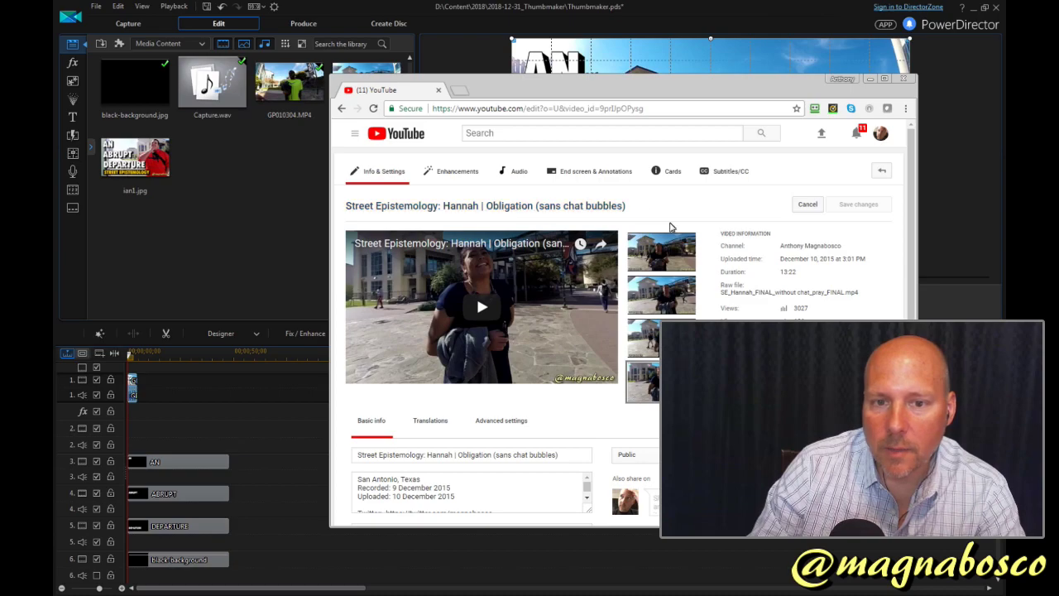
scroll(611, 258, "down", 1)
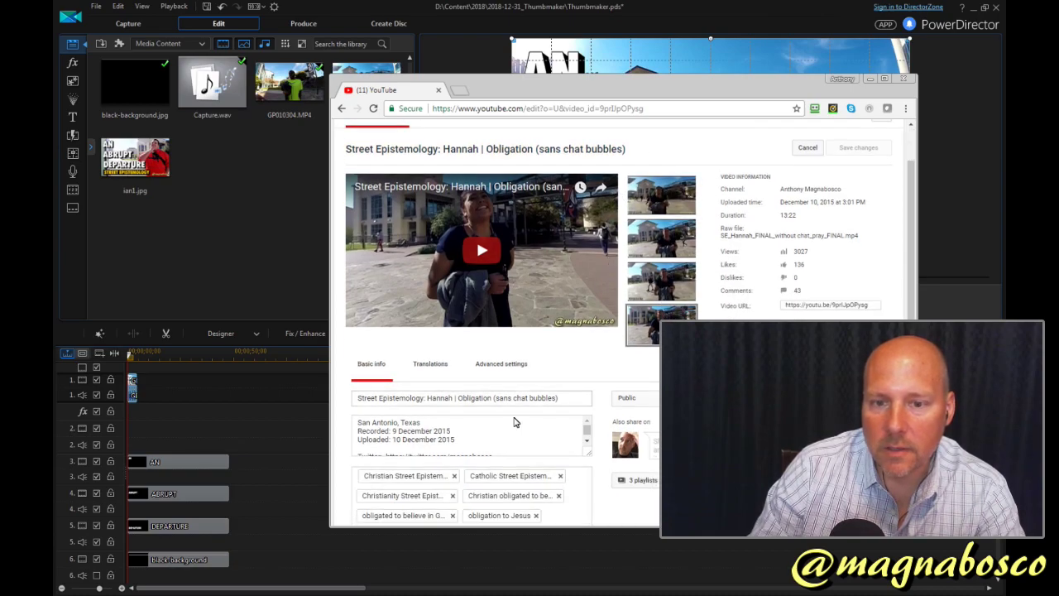
left_click_drag(206, 356, 360, 356)
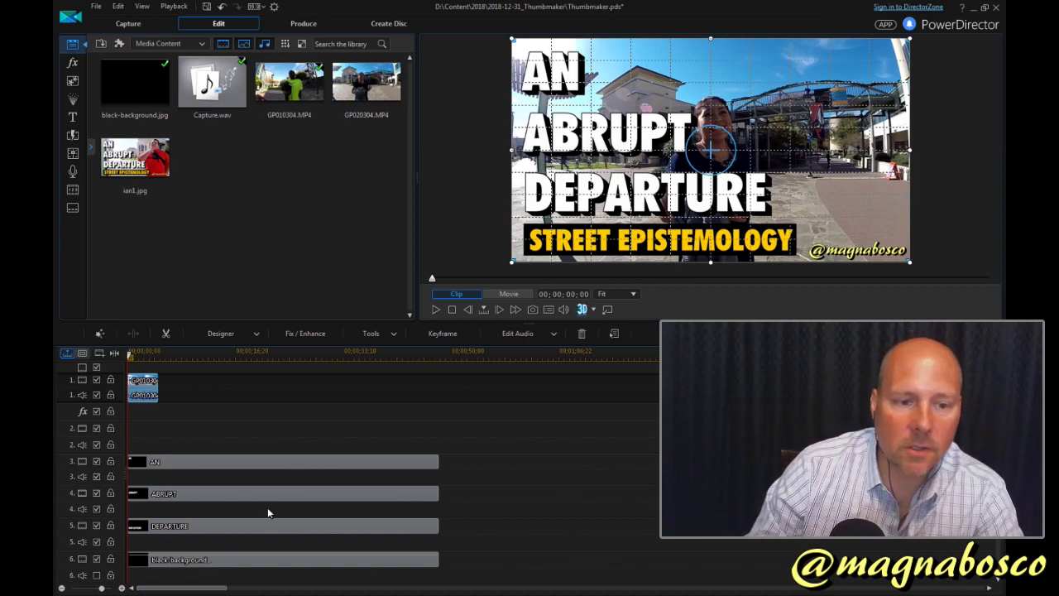
key("alt+Tab")
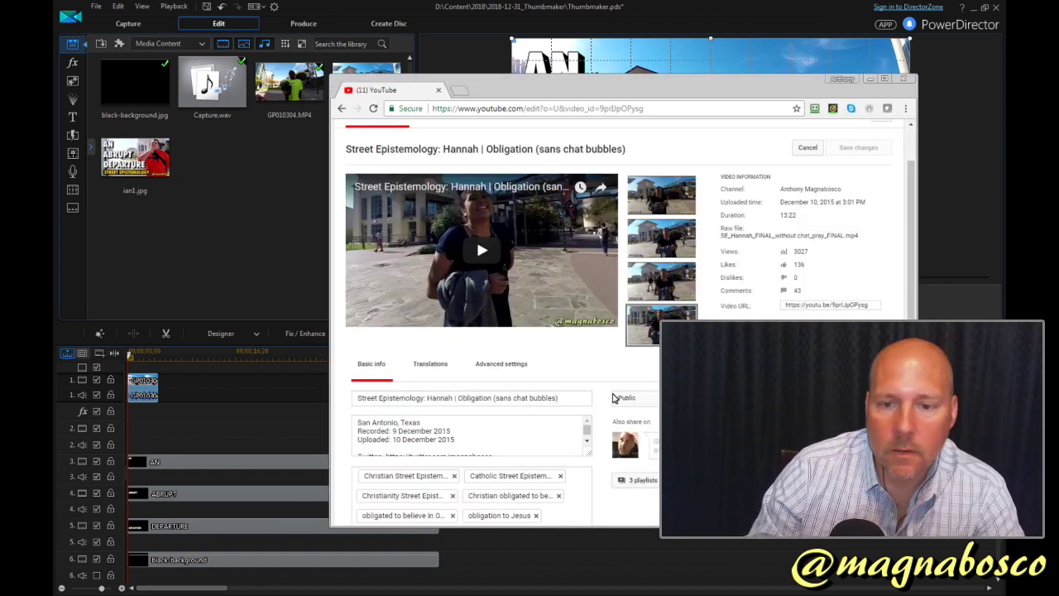
scroll(629, 369, "down", 1)
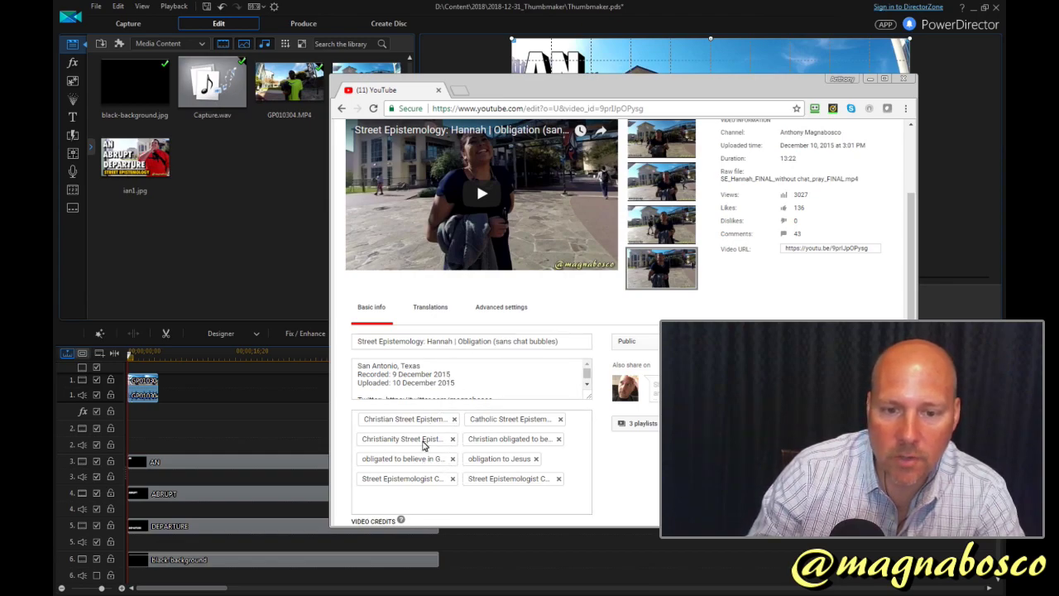
double_click(474, 347)
type("Obliga")
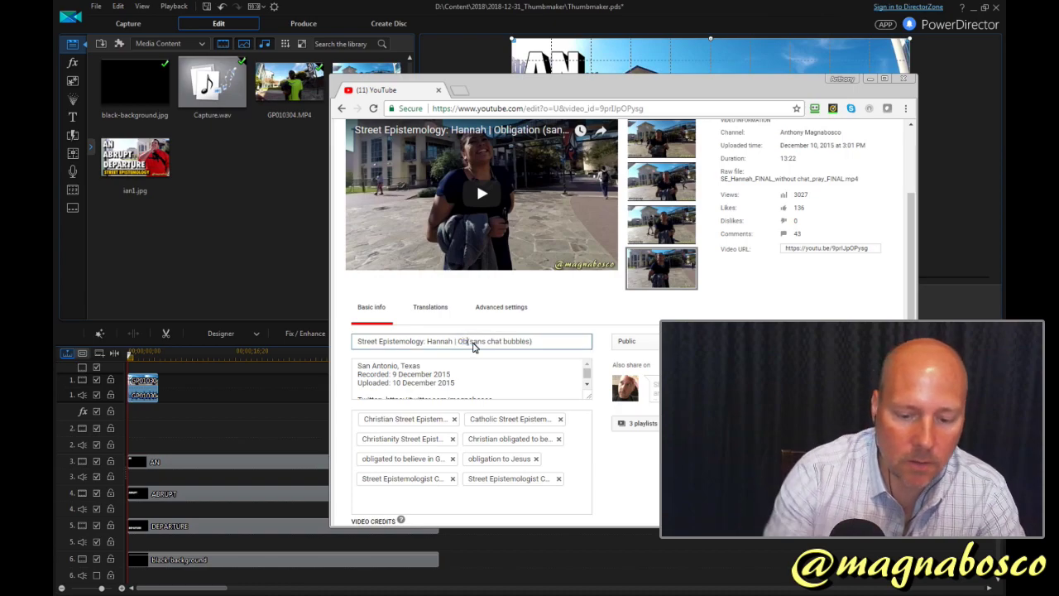
type("ted to")
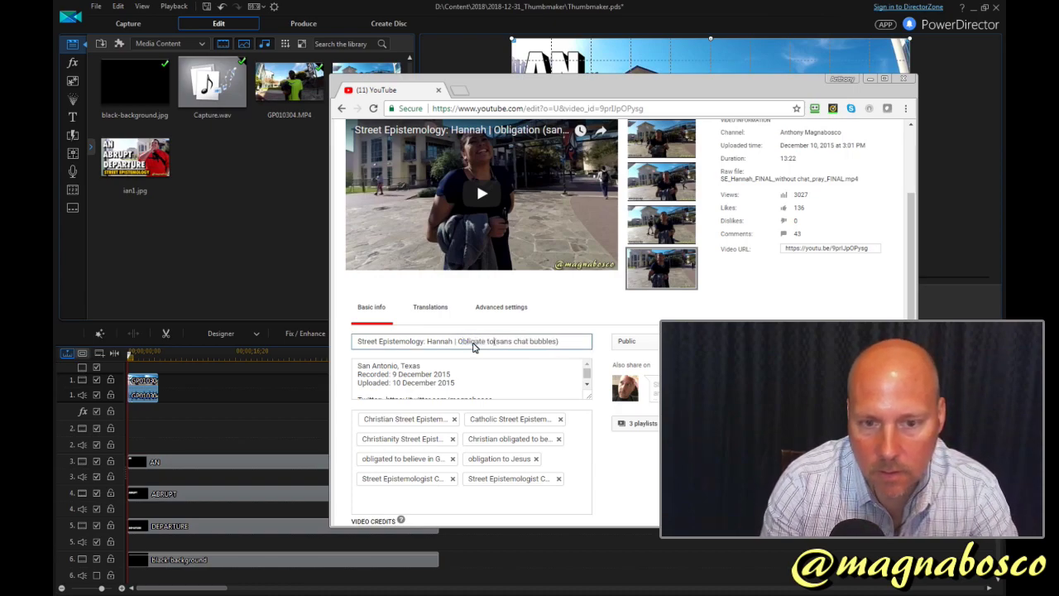
type(" Believe")
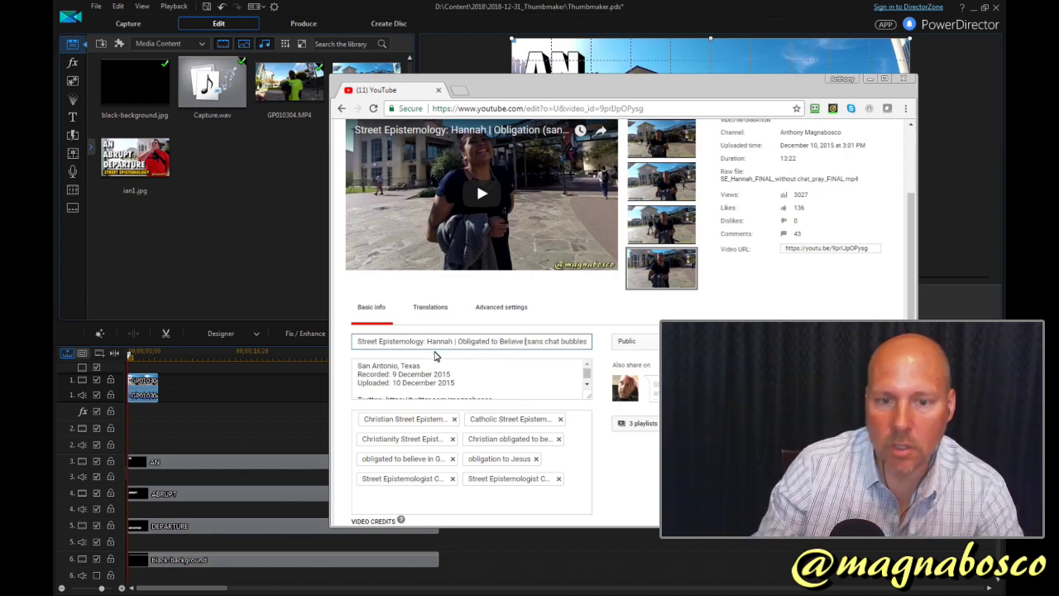
Step: Switch back to PowerDirector and change the text of the "AN" title on track 3 to "OBLIGATED"
left_click(149, 388)
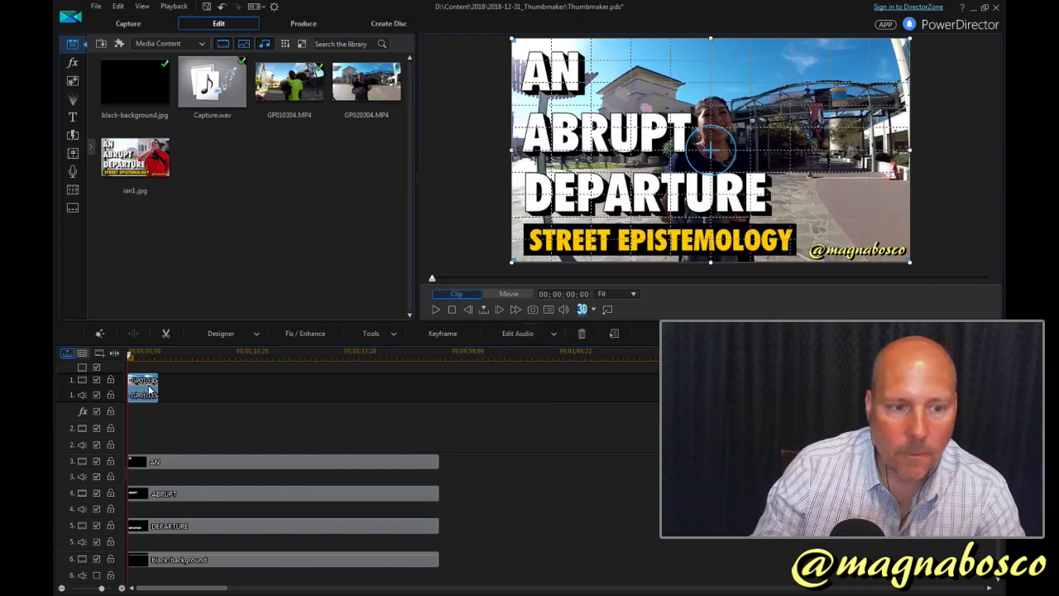
left_click(162, 465)
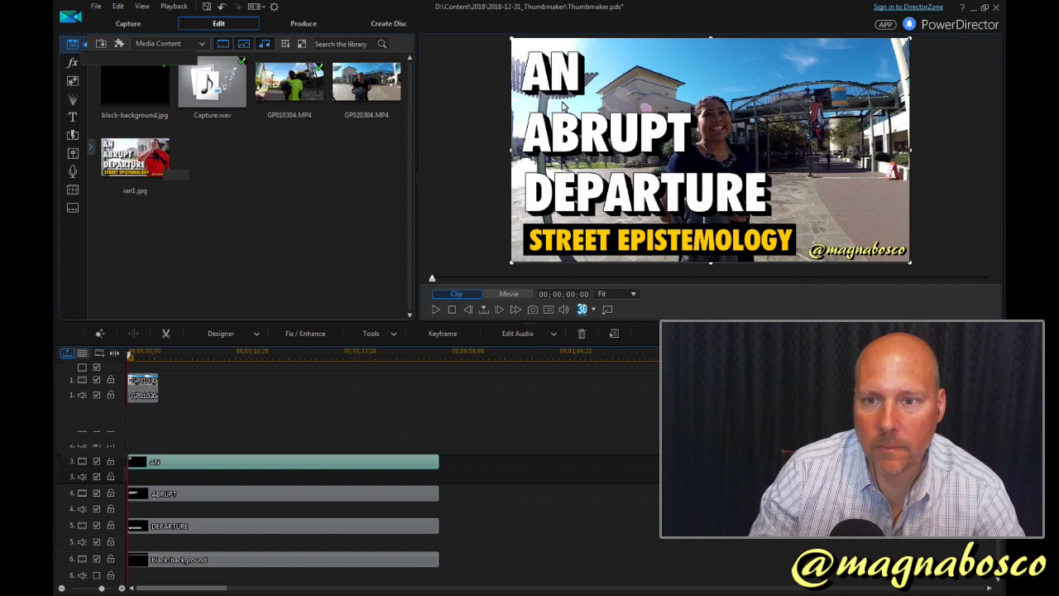
double_click(563, 106)
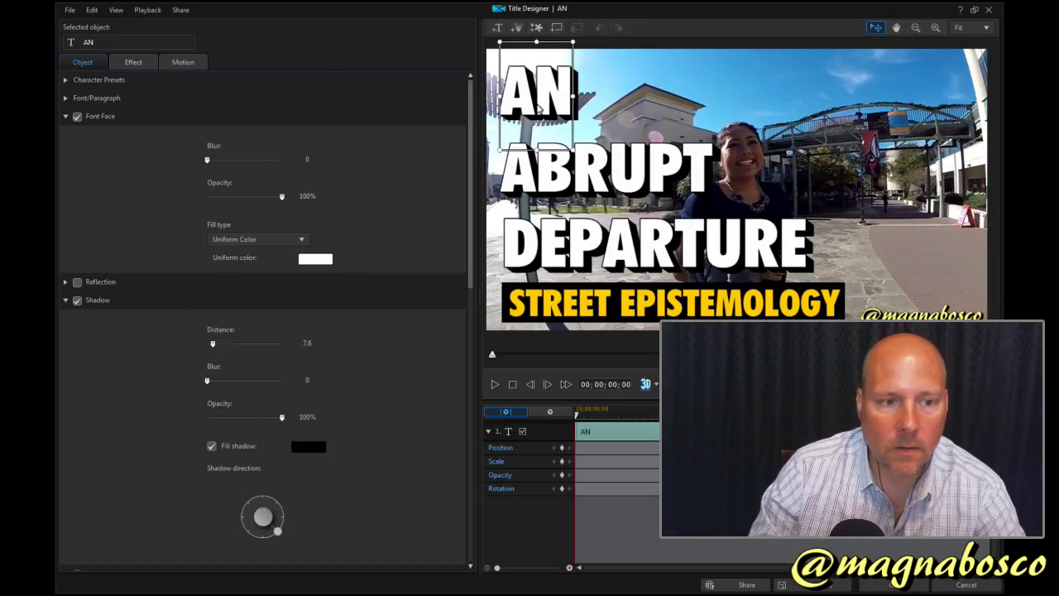
double_click(537, 107)
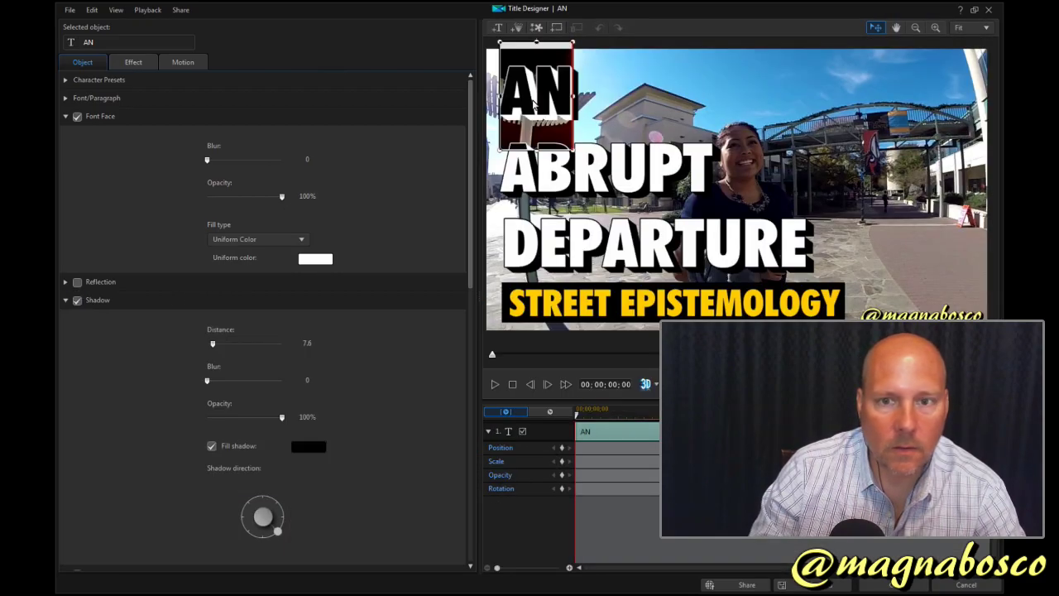
type("OBLIGATED")
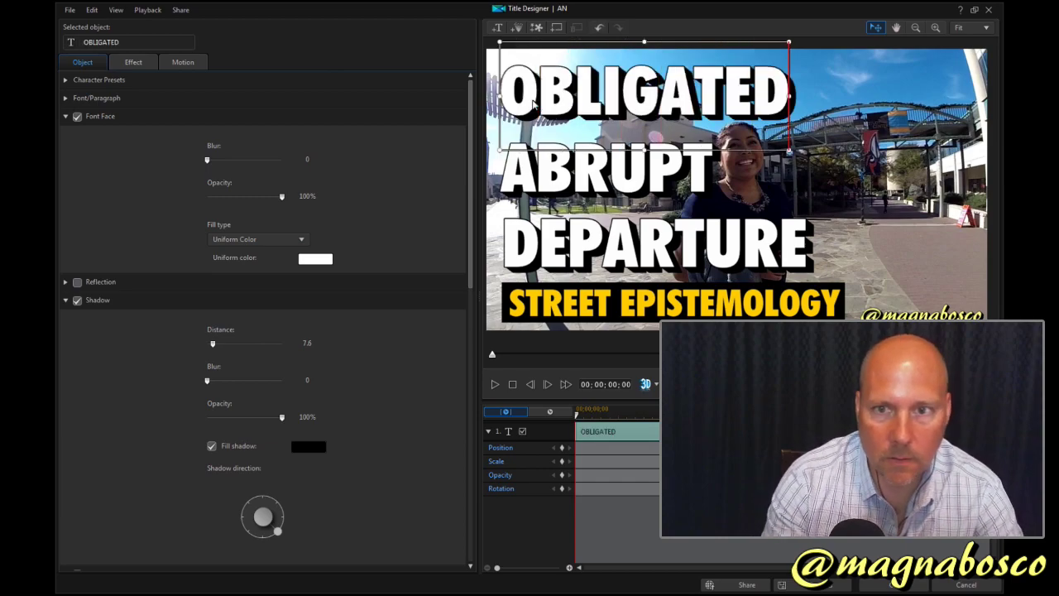
left_click(899, 585)
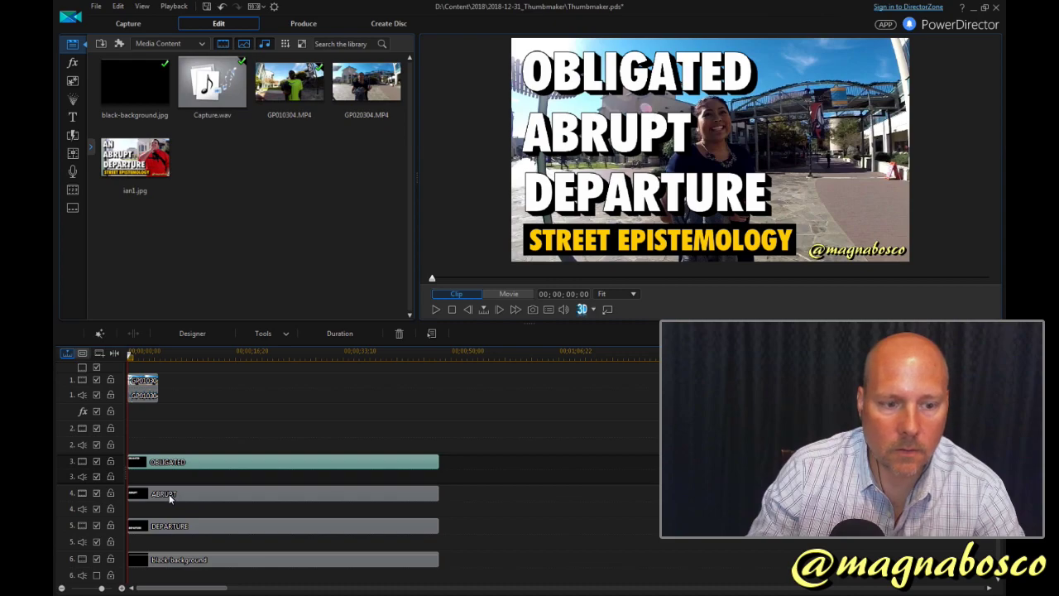
Step: Change the text of the "ABRUPT" title on track 4 to "TO"
left_click(170, 495)
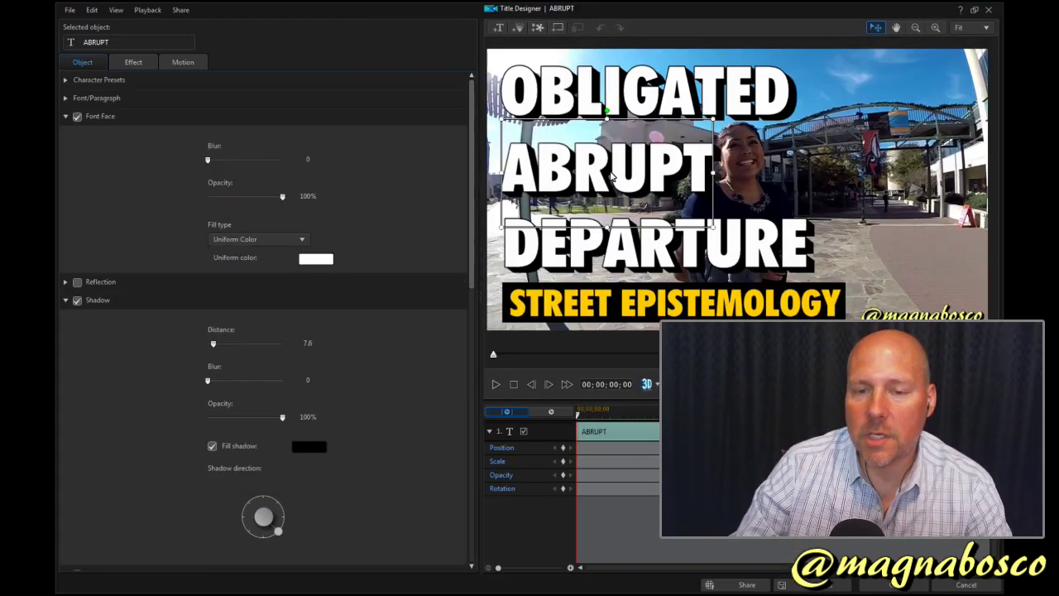
left_click(611, 176)
double_click(611, 176)
type("TO")
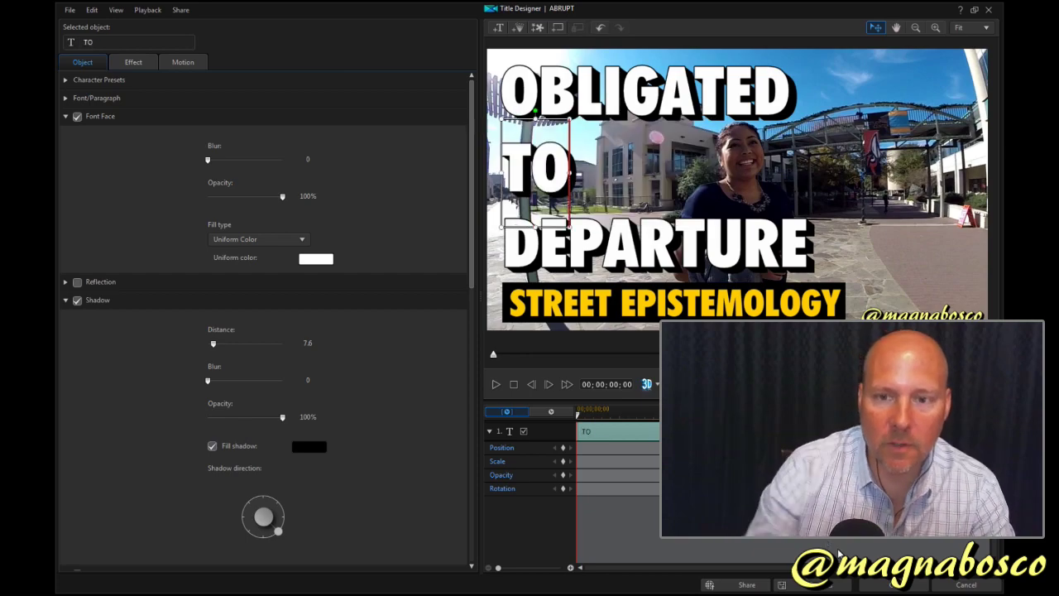
left_click(881, 584)
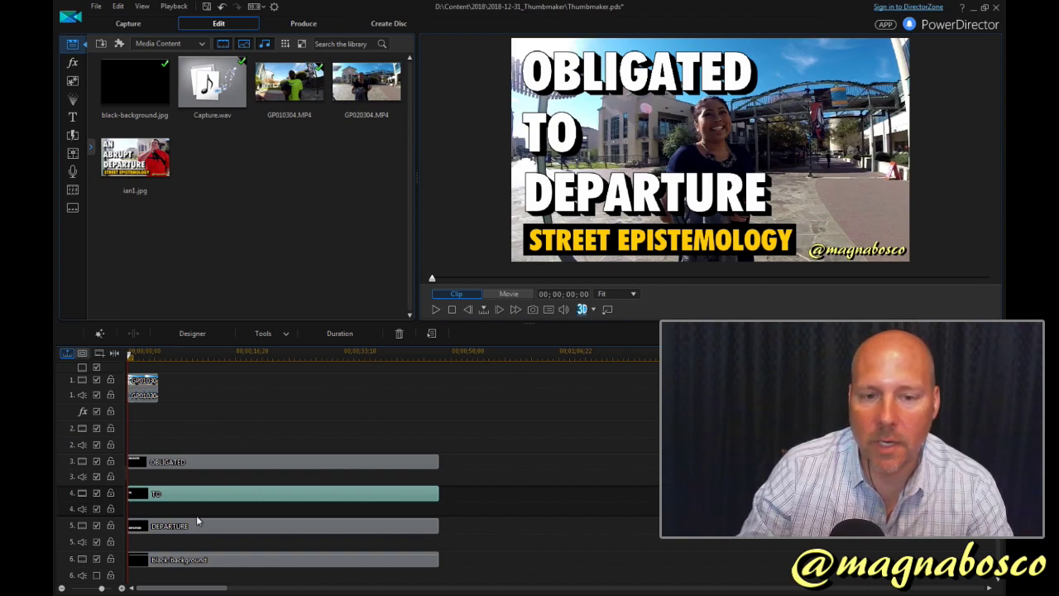
Step: Change the text of the "DEPARTURE" title on track 5 to "BELIEVE"
left_click(172, 529)
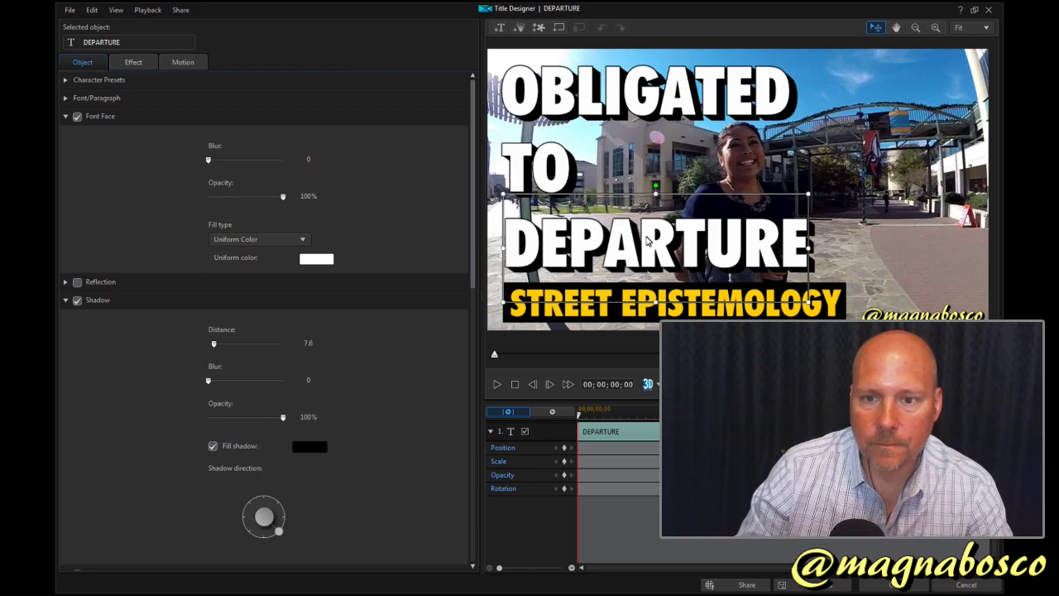
double_click(644, 245)
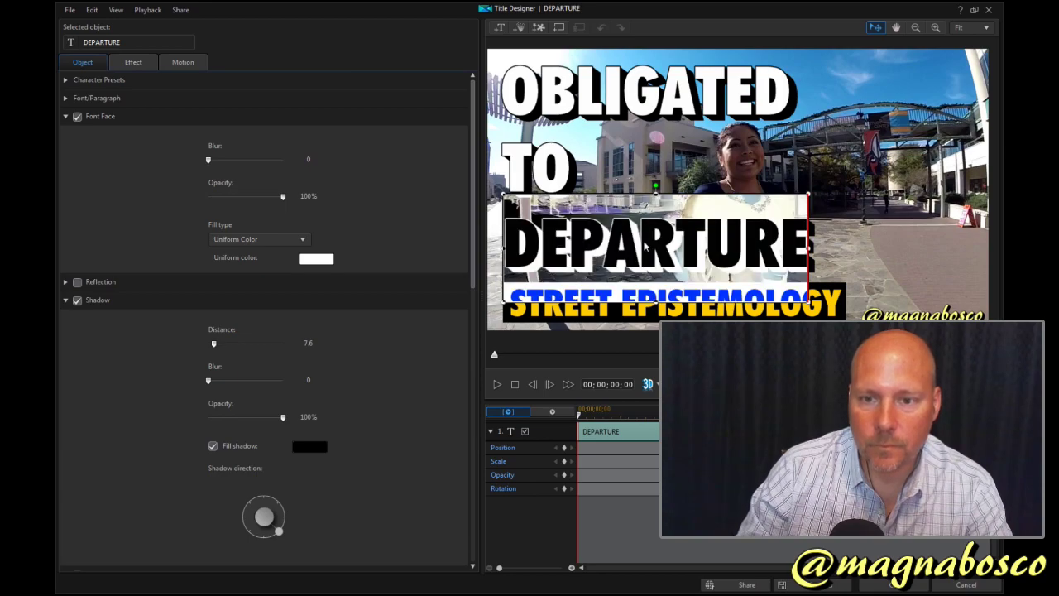
type("BELIEVE")
key("BackSpace")
key("BackSpace")
type("EVE")
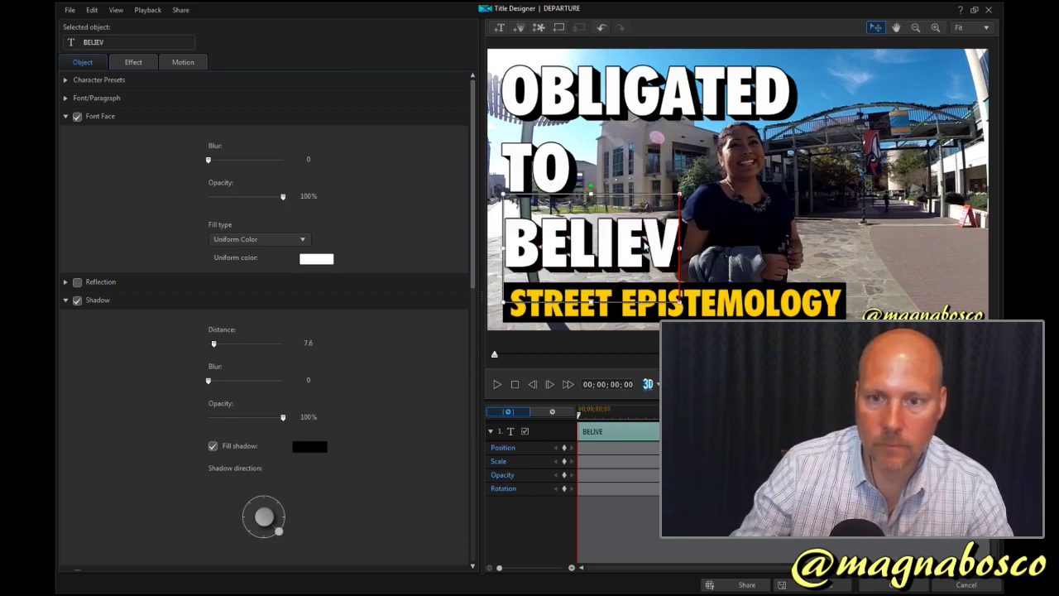
left_click(895, 584)
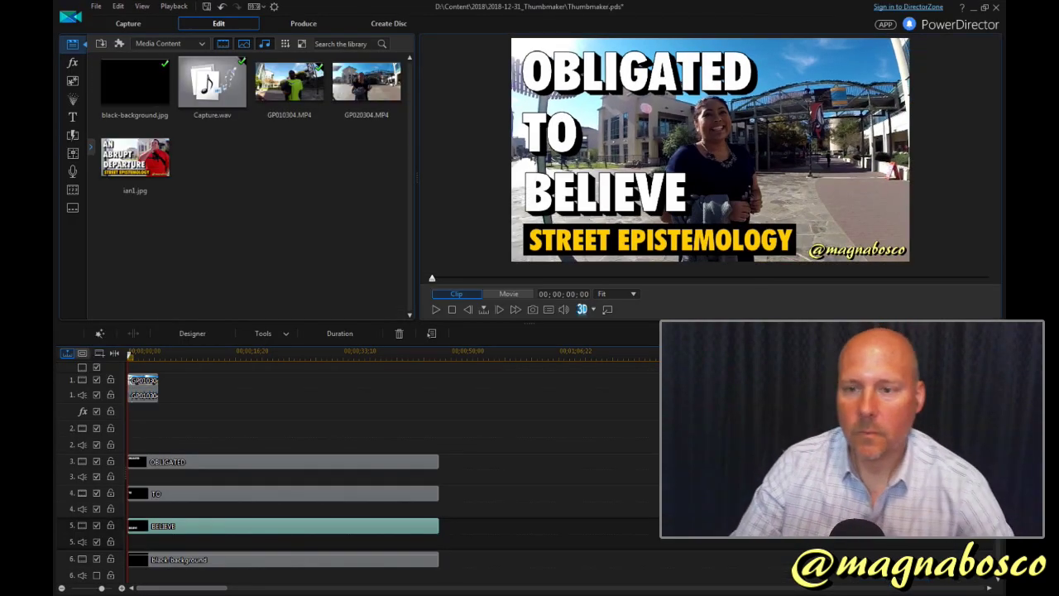
Step: Check the video's title on YouTube, return to PowerDirector and enable track 9 with the "BONUS FOOTAGE" title
key("alt+Tab")
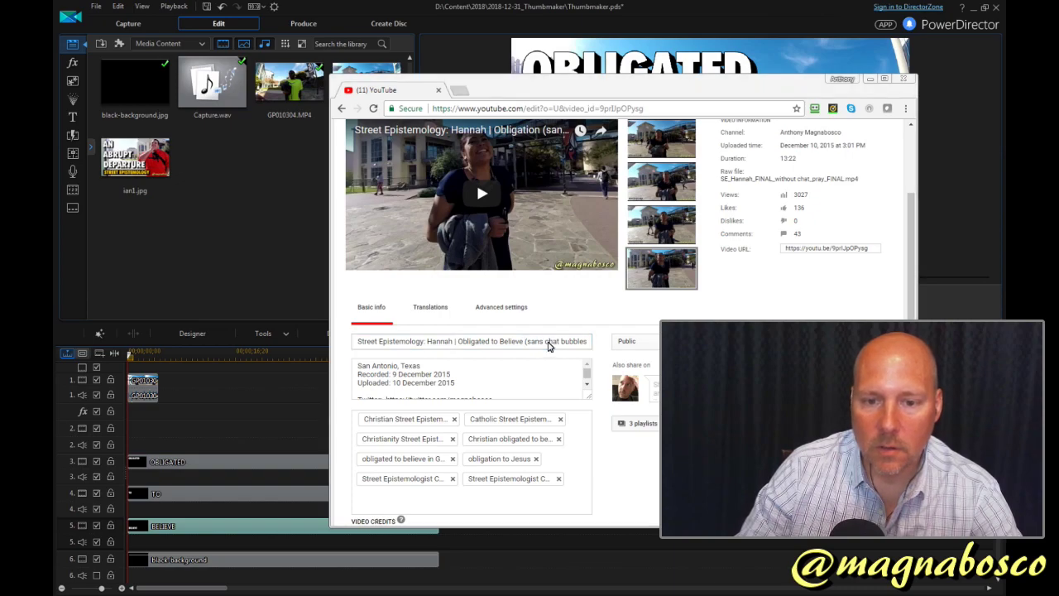
key("alt+Tab")
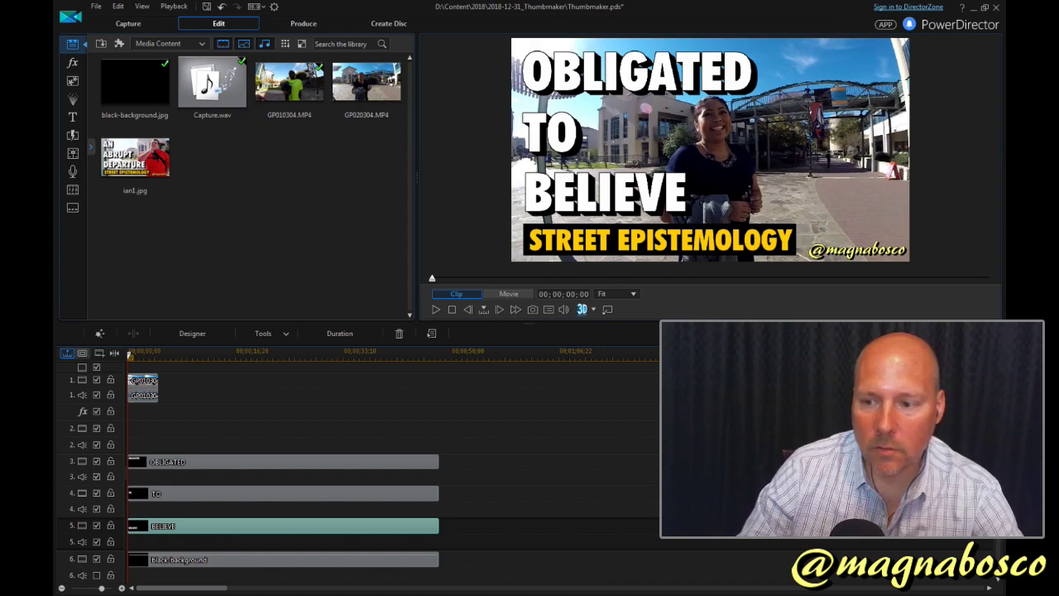
scroll(282, 472, "down", 1)
scroll(178, 554, "down", 3)
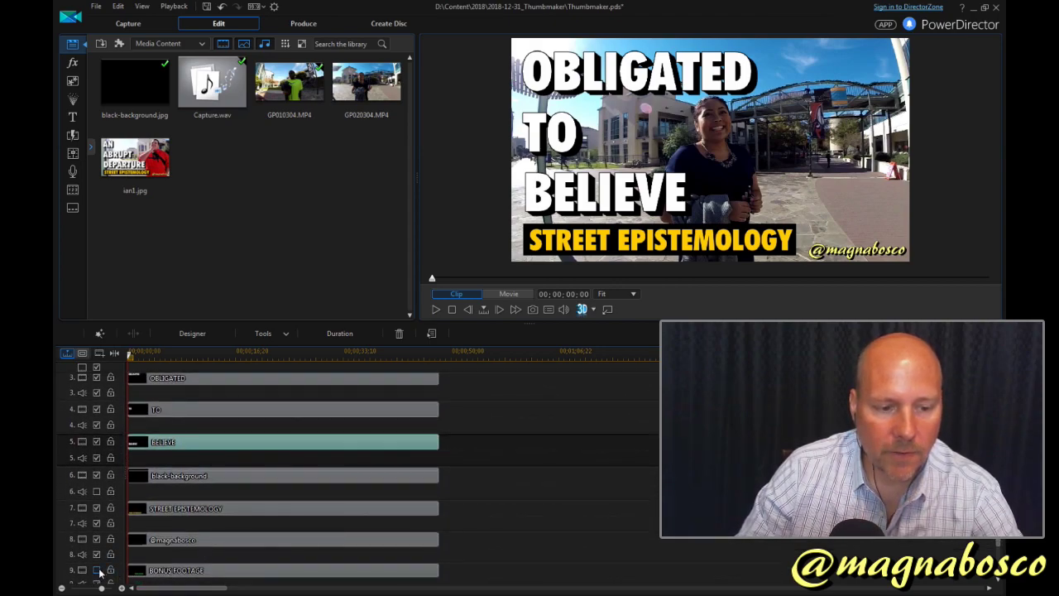
left_click(165, 570)
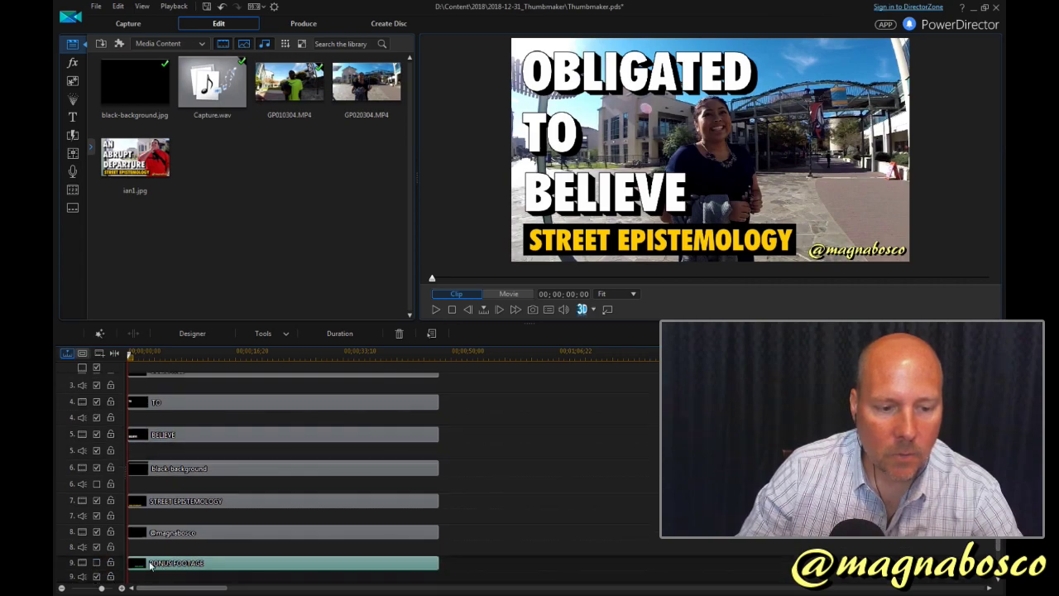
left_click(96, 562)
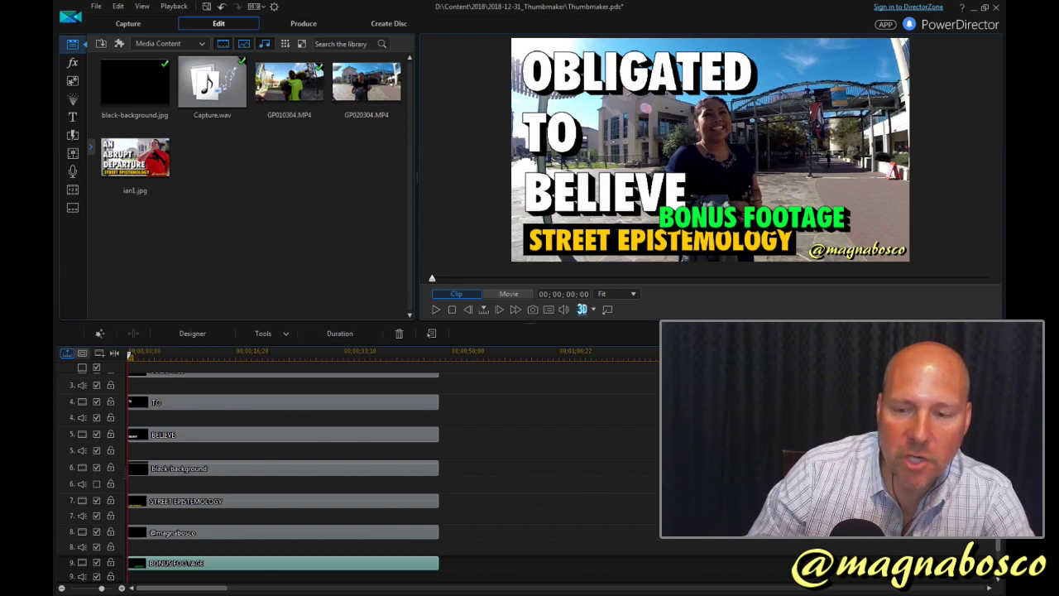
Step: Flip the GP010304 clip on video track 1 from left to right
scroll(356, 464, "up", 3)
left_click(150, 386)
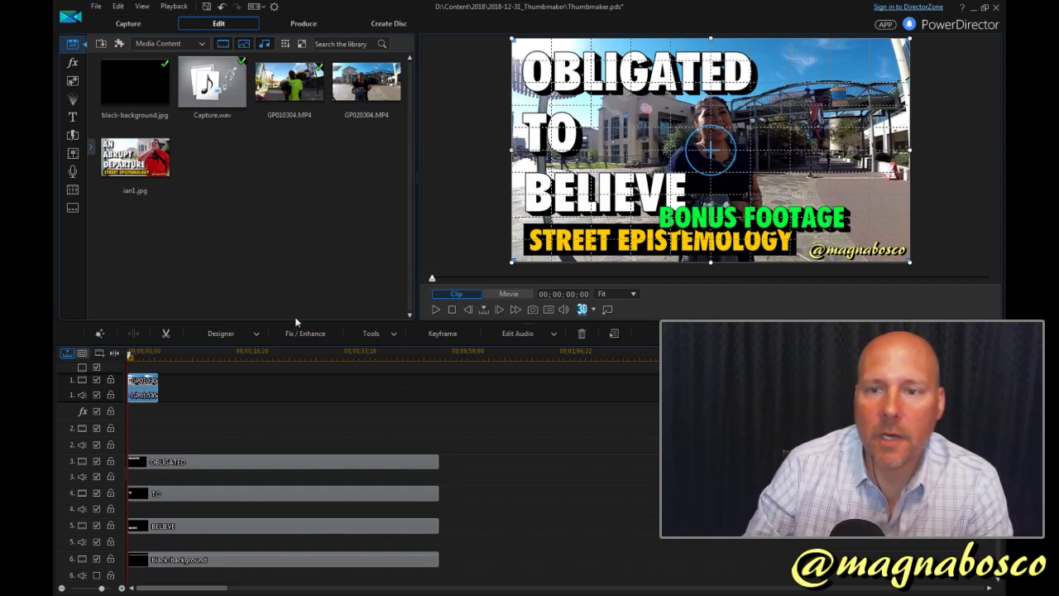
left_click(374, 339)
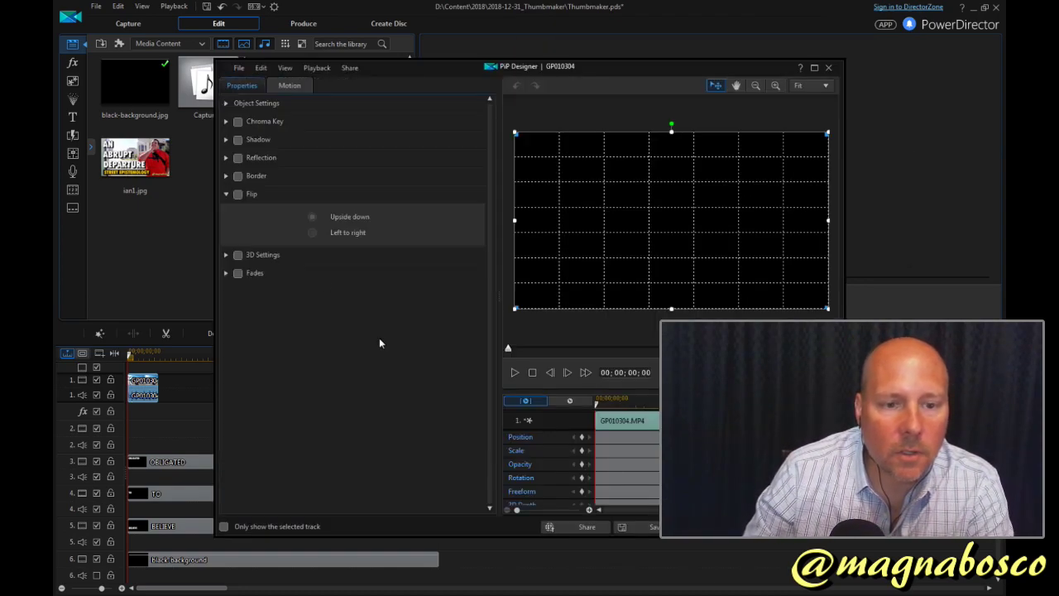
left_click(319, 233)
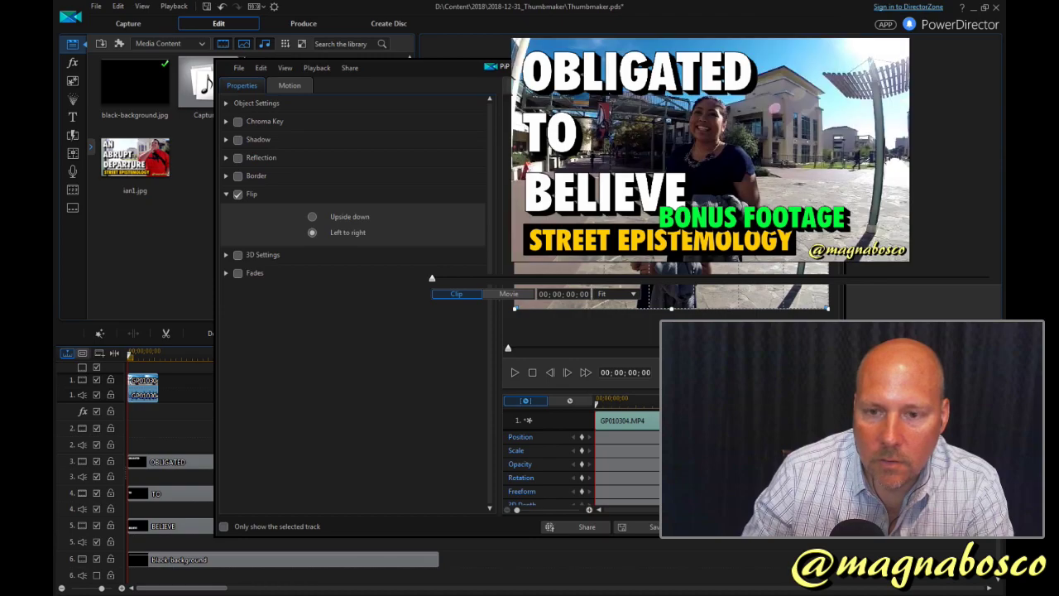
key("Return")
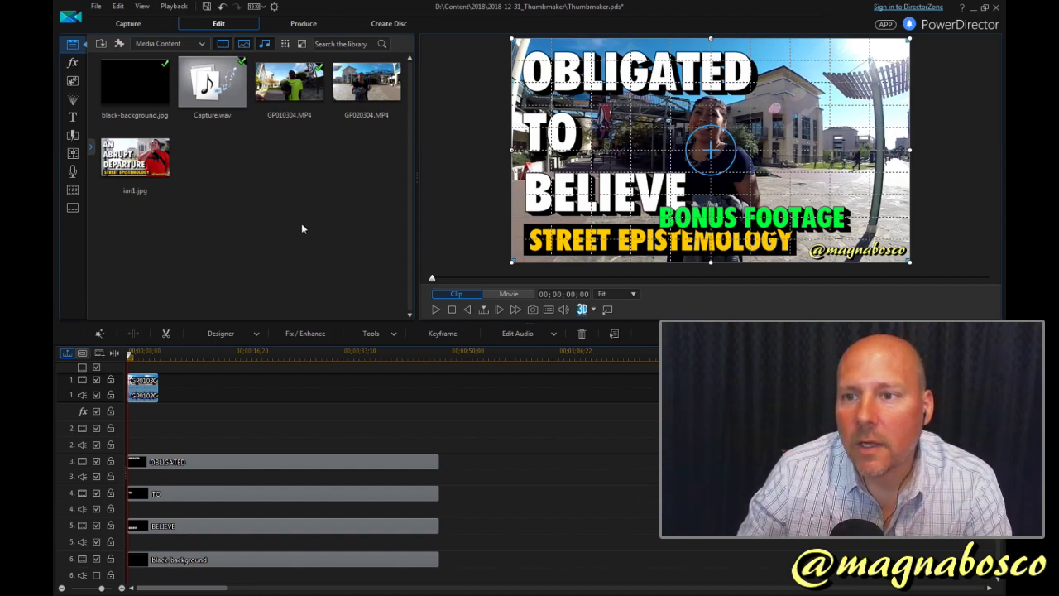
Step: Crop and zoom the GP010304 clip on video track 1 at 16:9 so the smiling woman appears large beside the title text
left_click(374, 333)
left_click(420, 351)
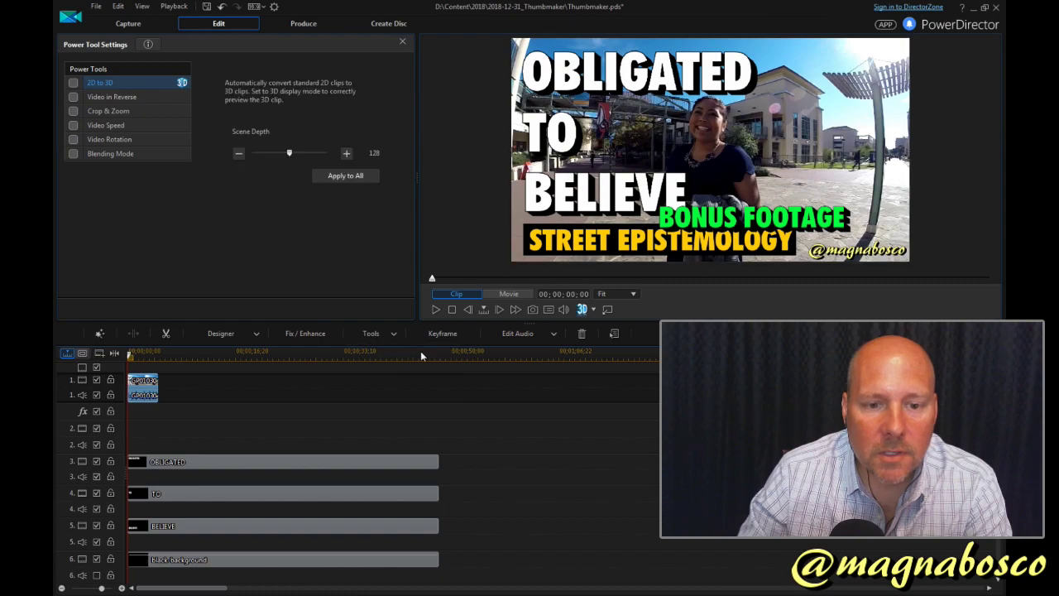
left_click(110, 109)
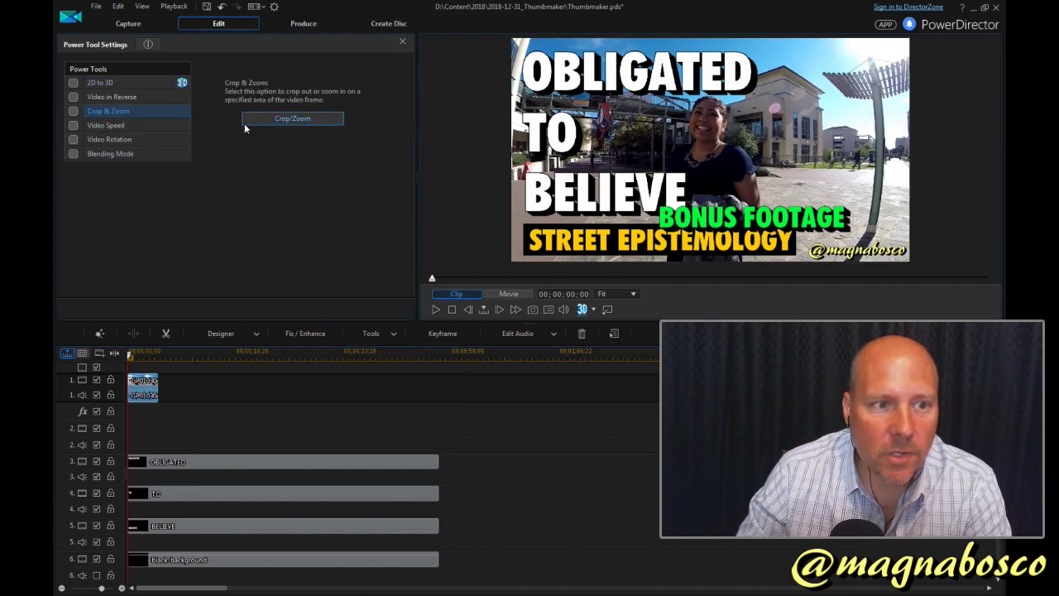
left_click(330, 118)
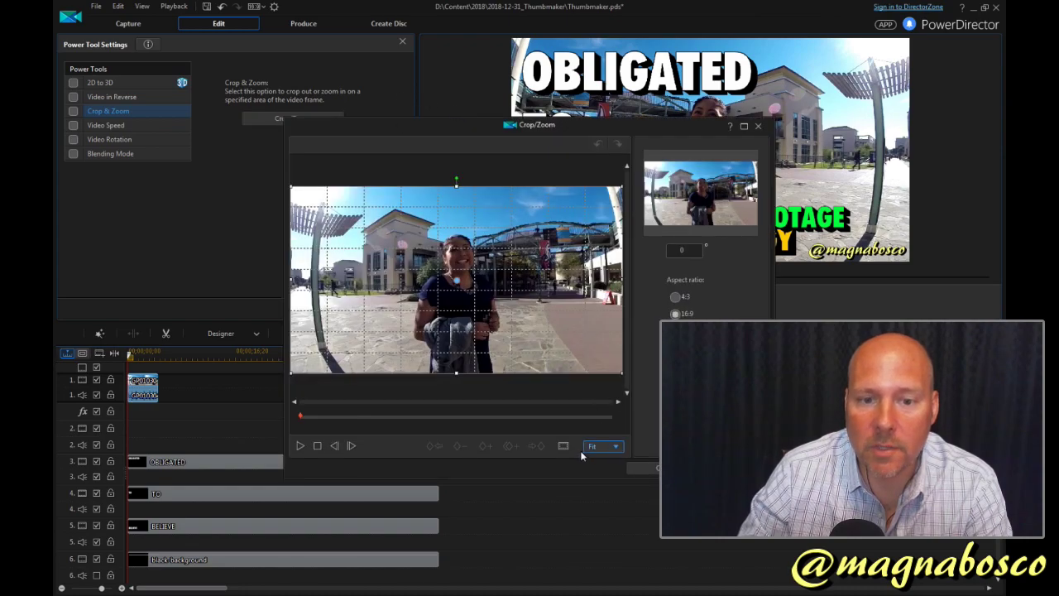
left_click(566, 447)
left_click(616, 460)
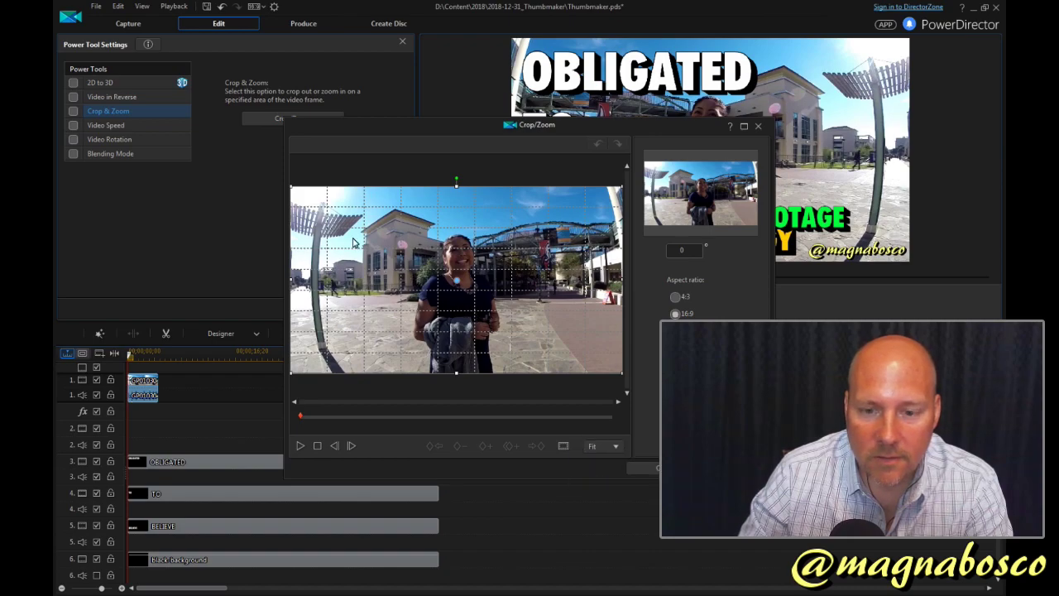
left_click_drag(291, 190, 352, 222)
left_click_drag(462, 282, 517, 296)
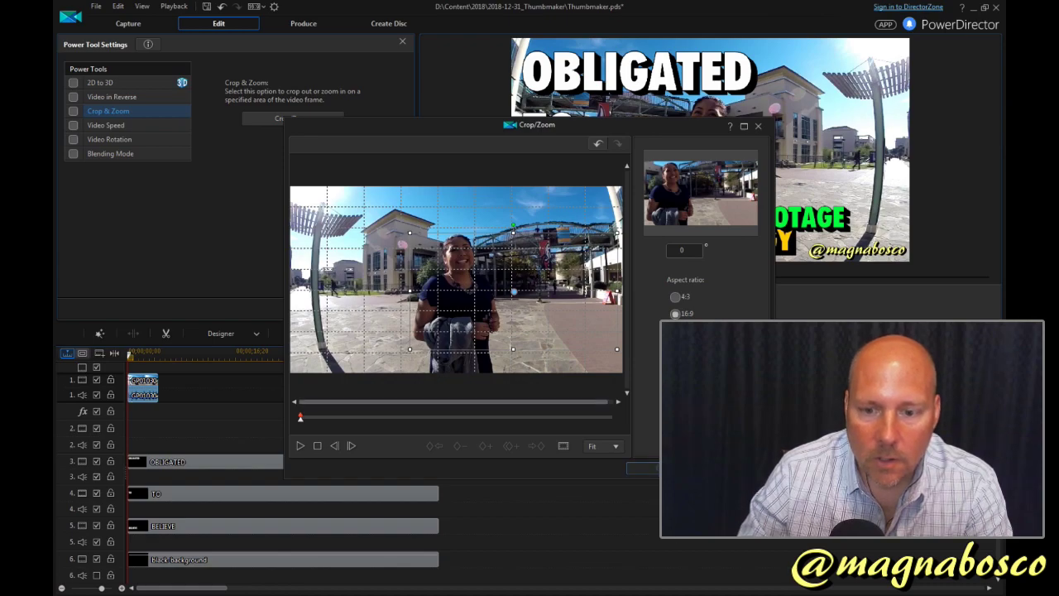
left_click(654, 468)
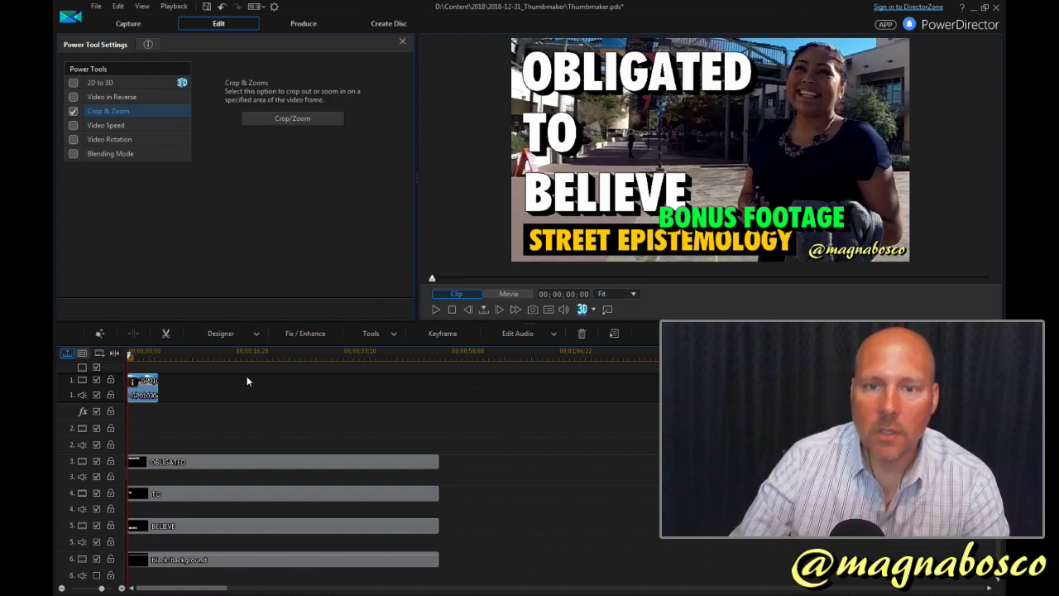
Step: Apply Video Enhancement to the GP010304 clip with an enhancement degree of 100
left_click(304, 333)
left_click(106, 180)
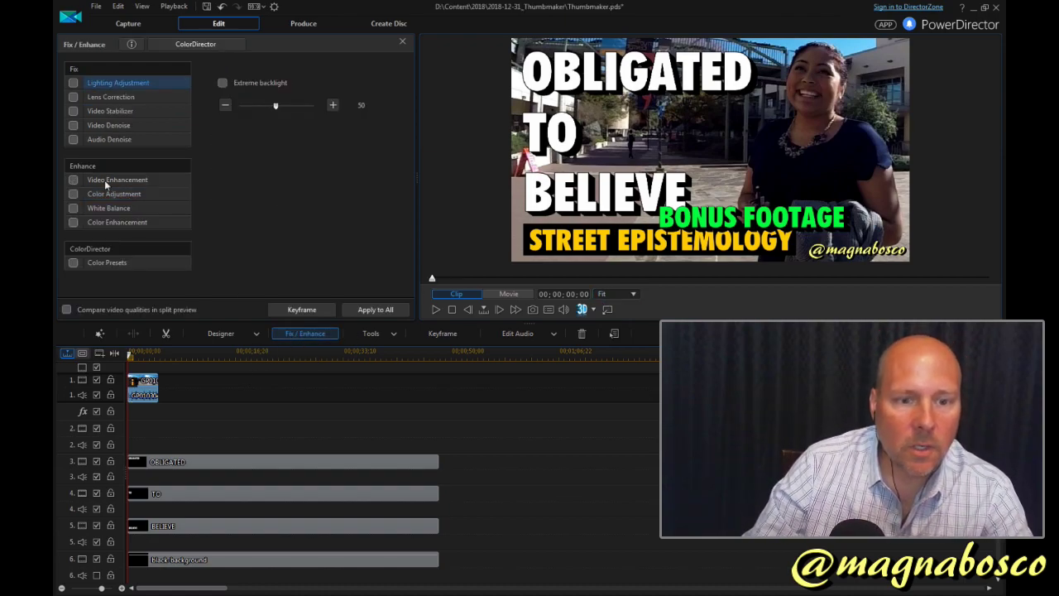
left_click_drag(278, 141, 349, 147)
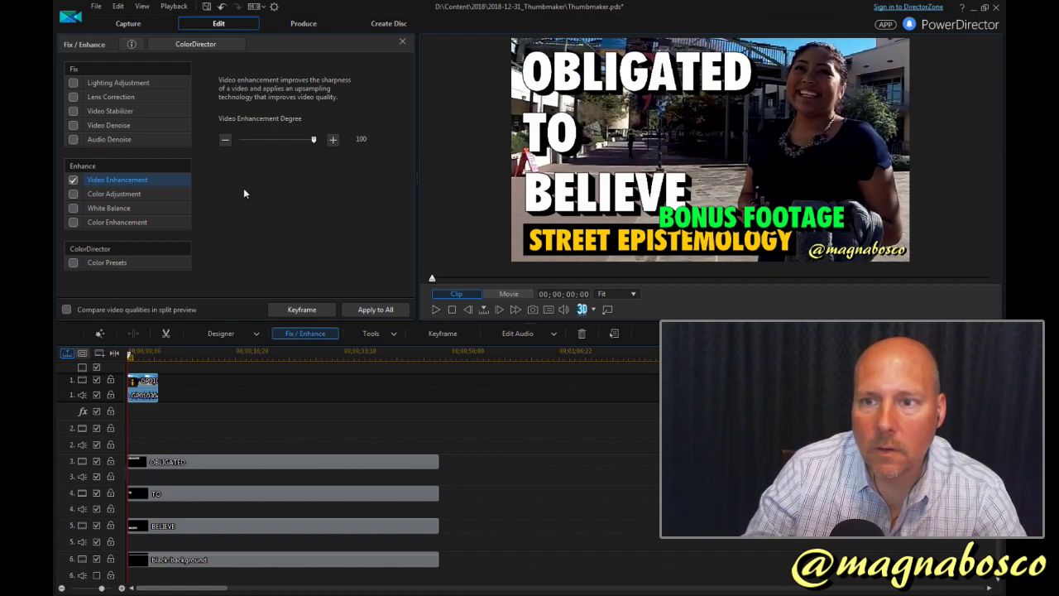
Step: Adjust the clip's colors by raising Shadow to nearly its maximum and Brightness slightly above its midpoint
left_click(129, 195)
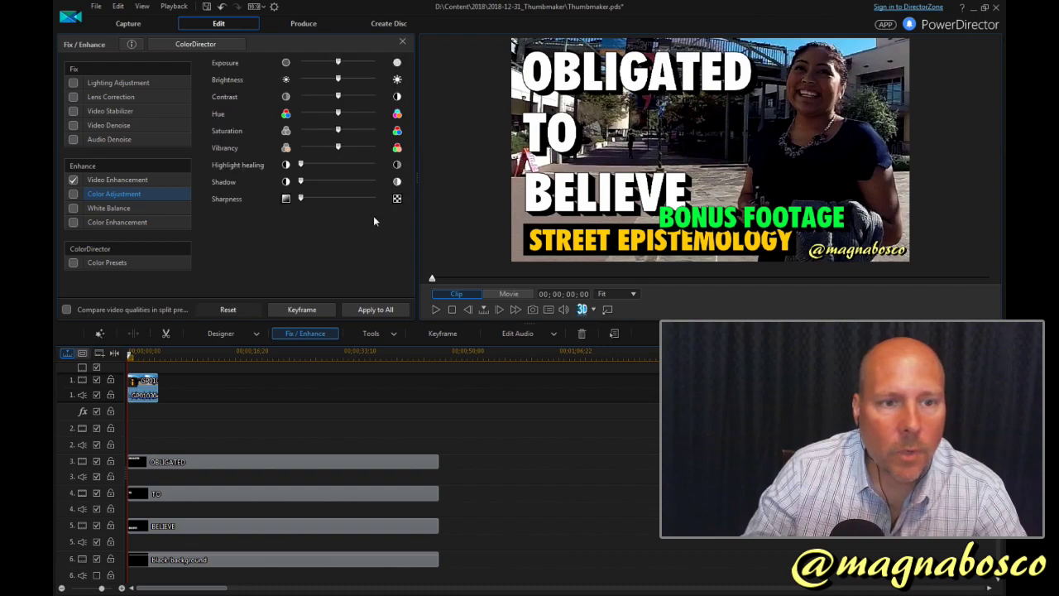
left_click_drag(300, 181, 356, 181)
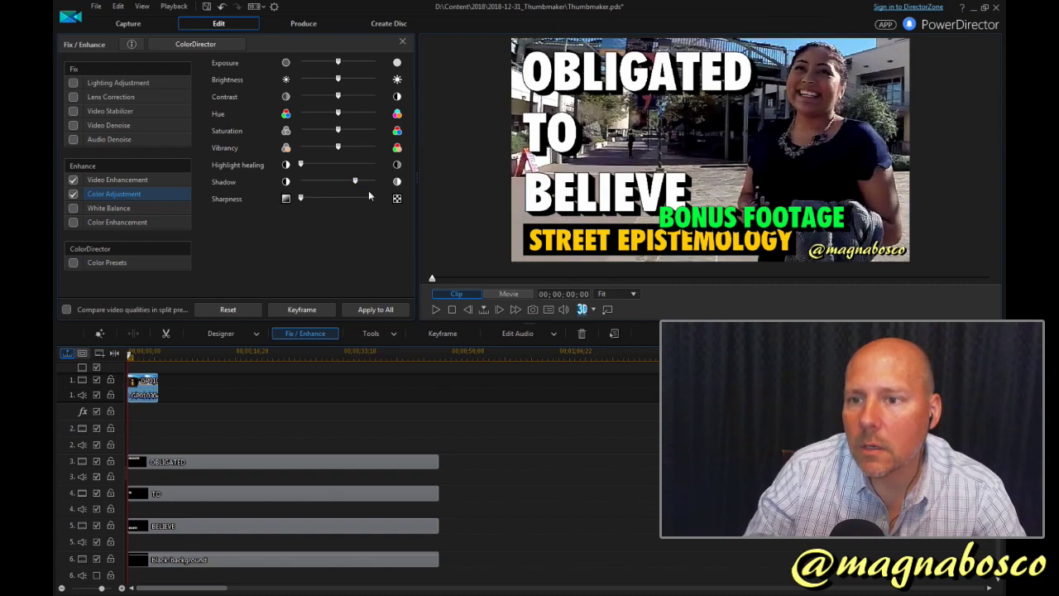
left_click_drag(358, 185, 373, 184)
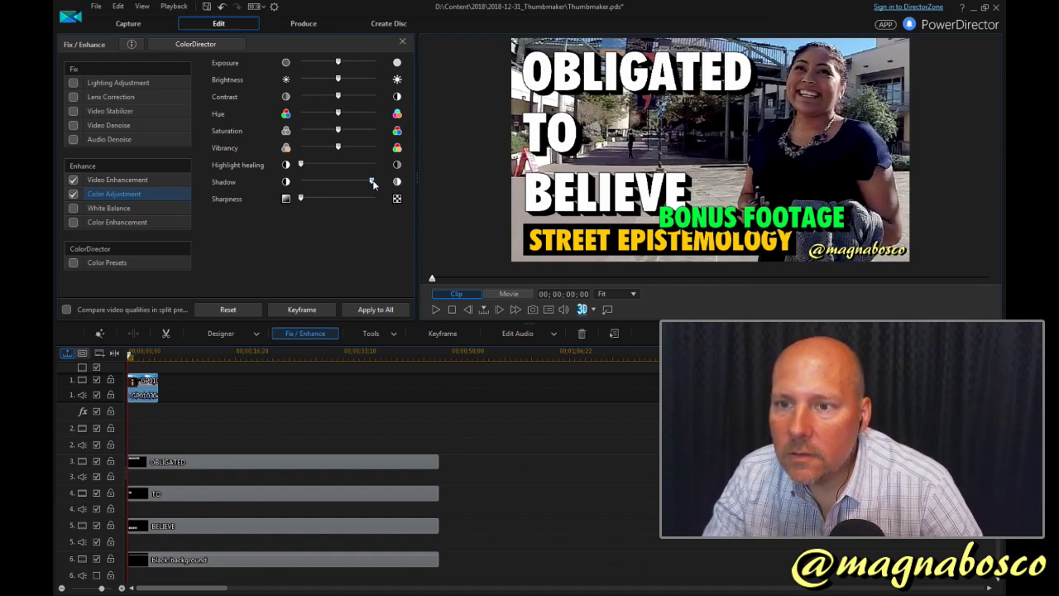
left_click_drag(337, 80, 351, 79)
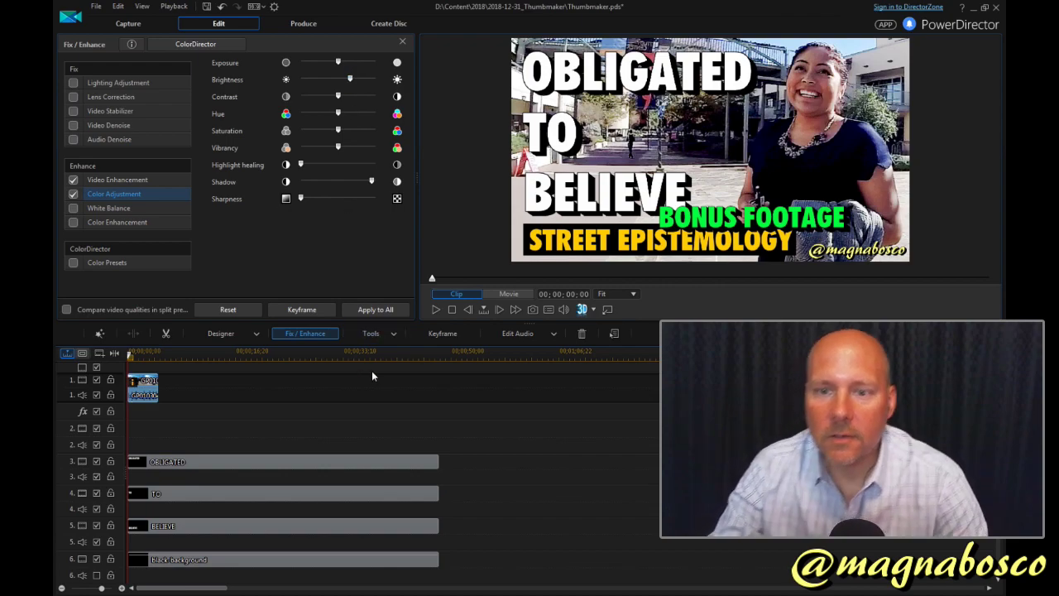
Step: Switch to YouTube, leave the video's edit page without saving, and search the Video Manager for "chat bubbles"
key("alt+Tab")
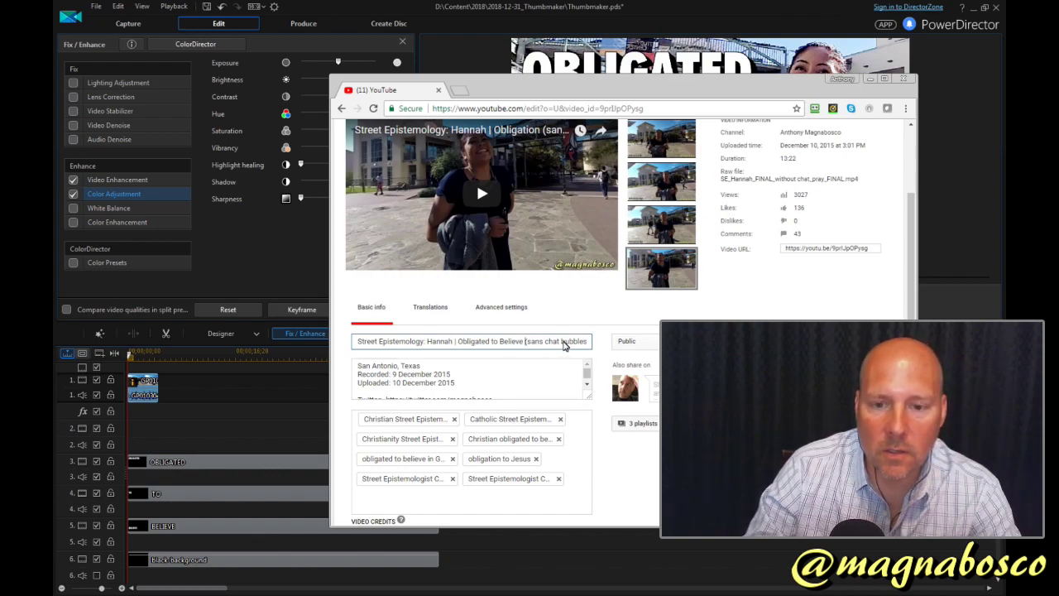
left_click_drag(544, 346, 585, 346)
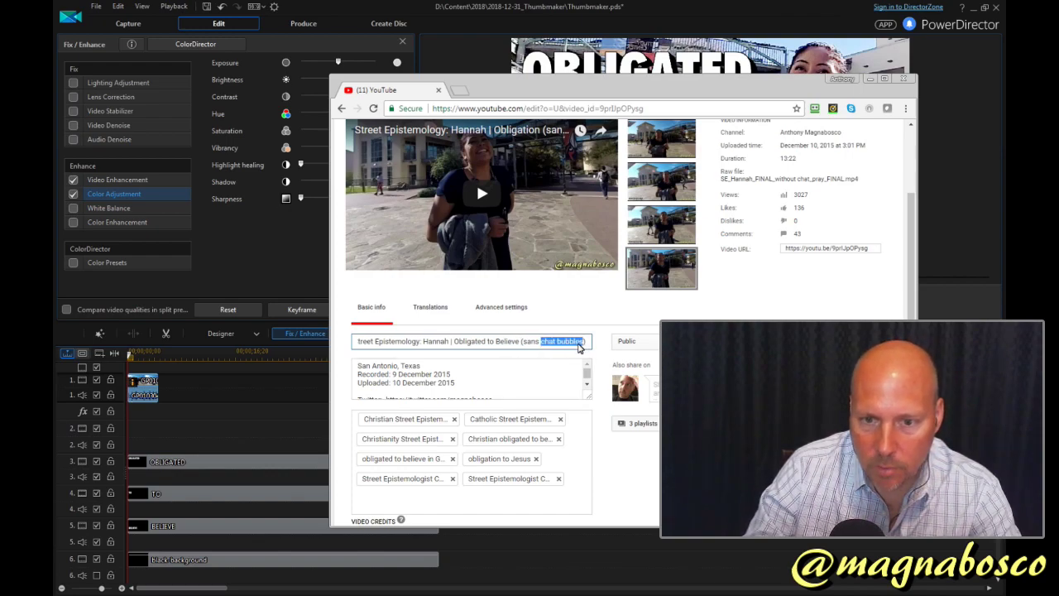
left_click(341, 108)
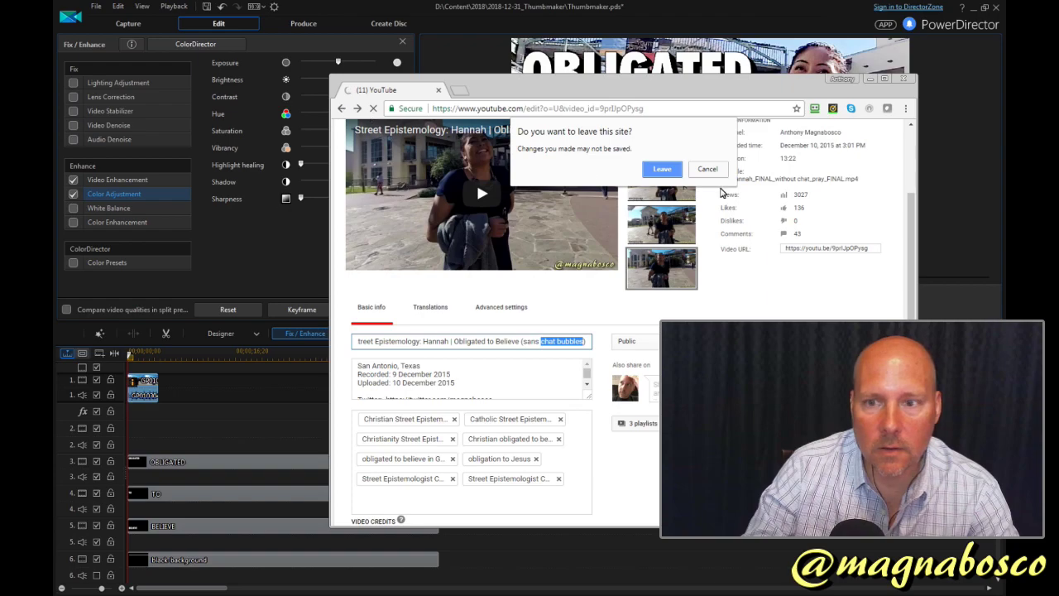
left_click(666, 170)
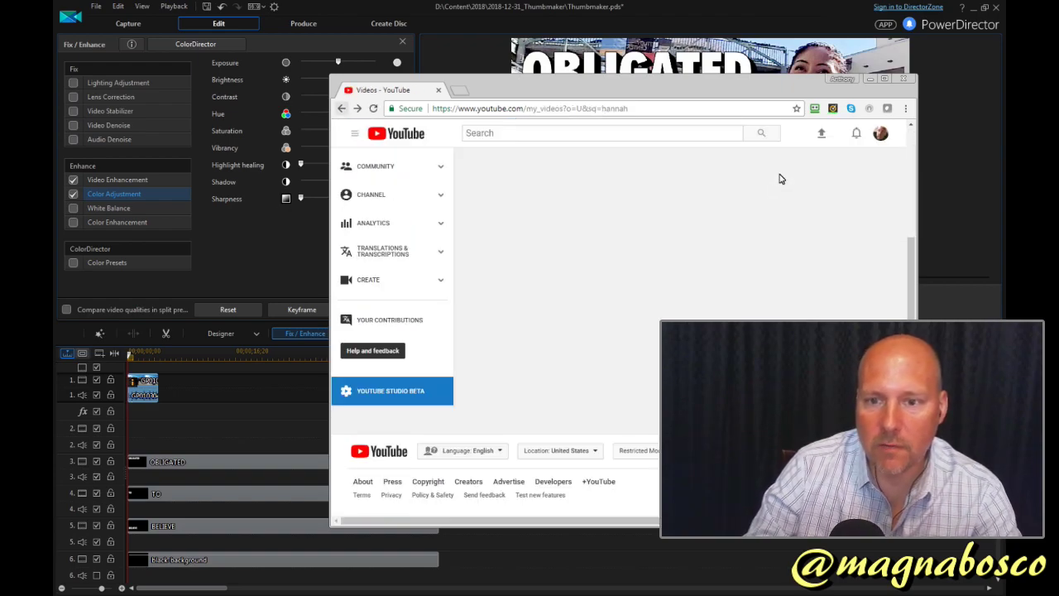
scroll(910, 147, "up", 2)
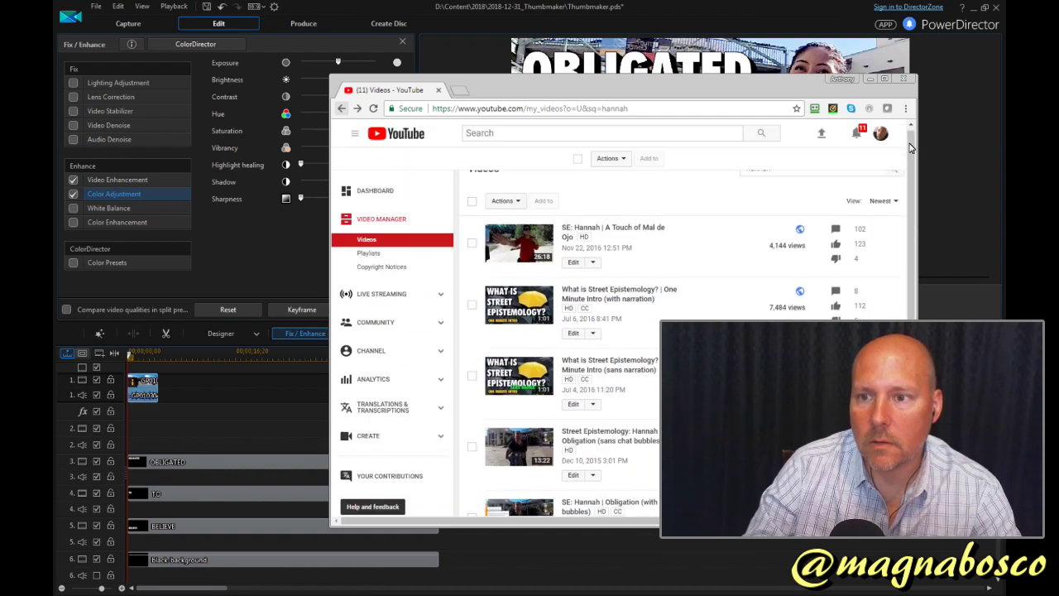
key("ctrl+a")
type("chat bubbles")
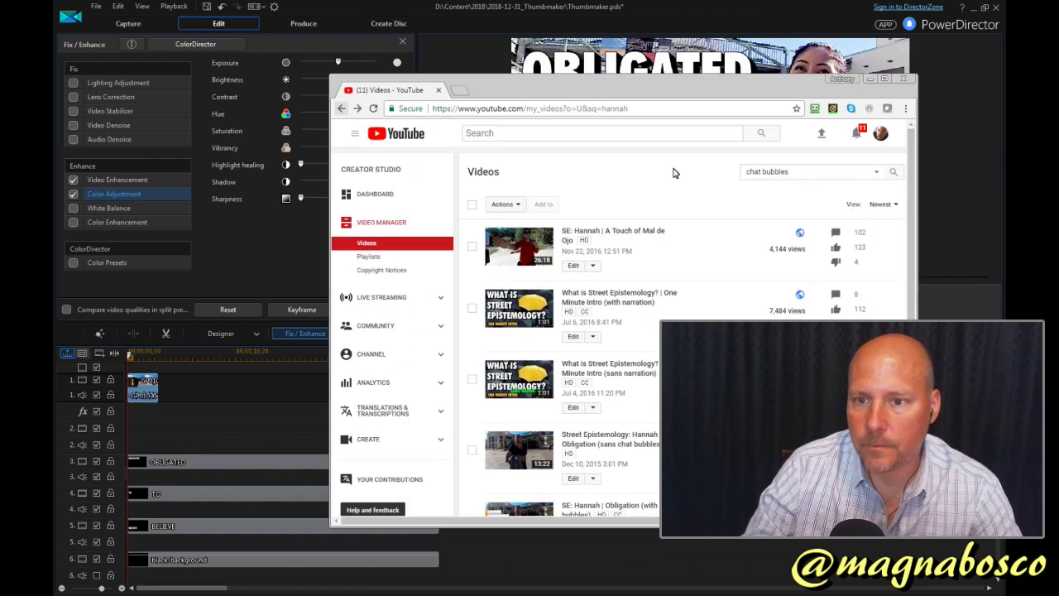
key("Return")
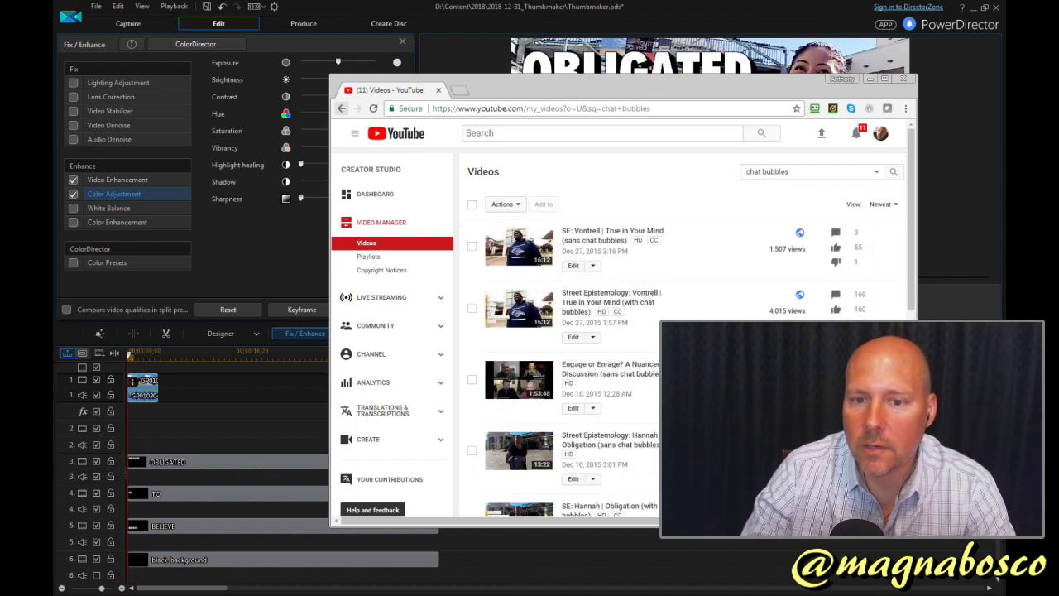
Step: Examine the wording on the thumbnail of the "Comfort Creates Confidence (with live chat)" video and go back to the video list
scroll(621, 331, "down", 3)
scroll(547, 312, "down", 4)
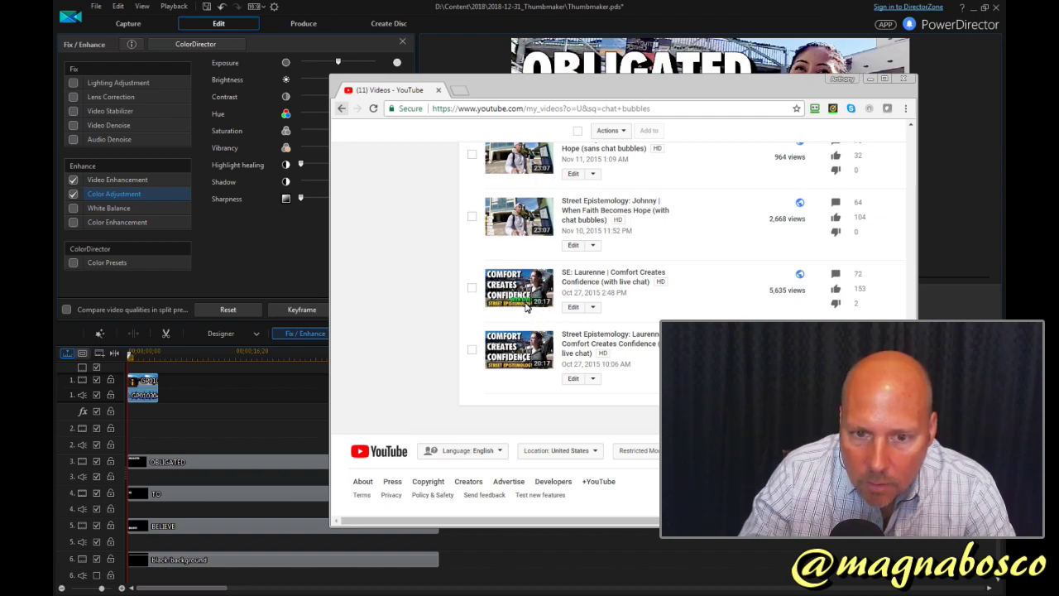
left_click(573, 308)
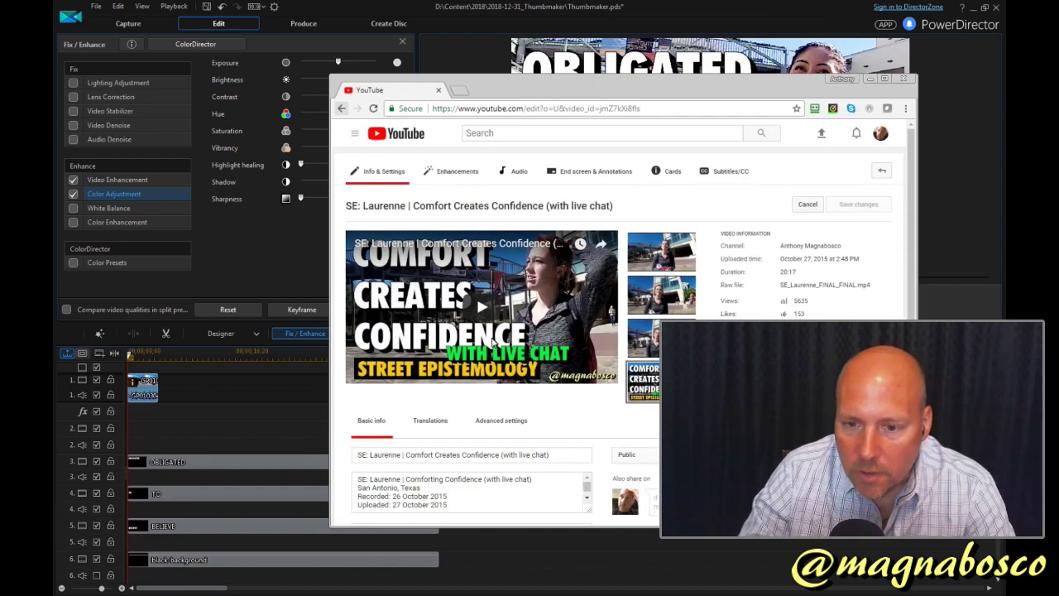
left_click(341, 108)
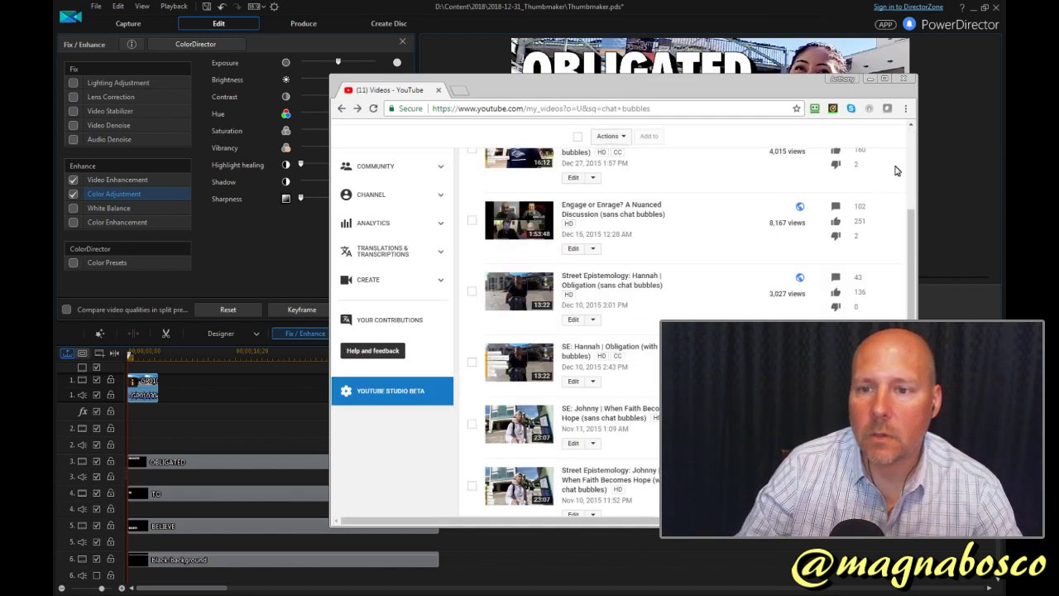
Step: Search the Video Manager for the woman's first name, look through her videos and return to PowerDirector
scroll(885, 170, "up", 3)
double_click(784, 173)
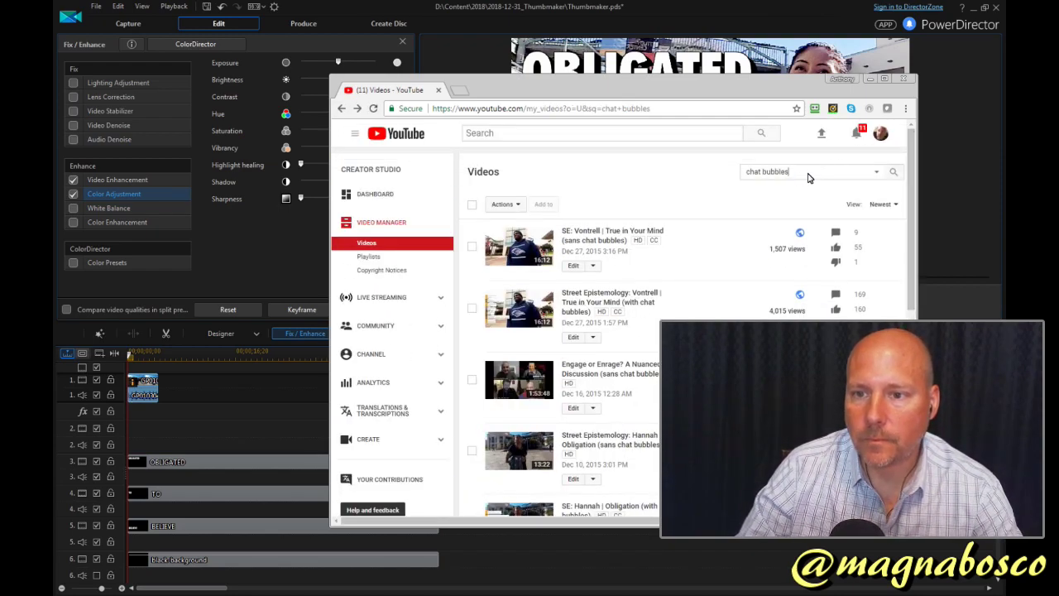
left_click_drag(797, 177, 694, 171)
type("HANNAH")
key("Return")
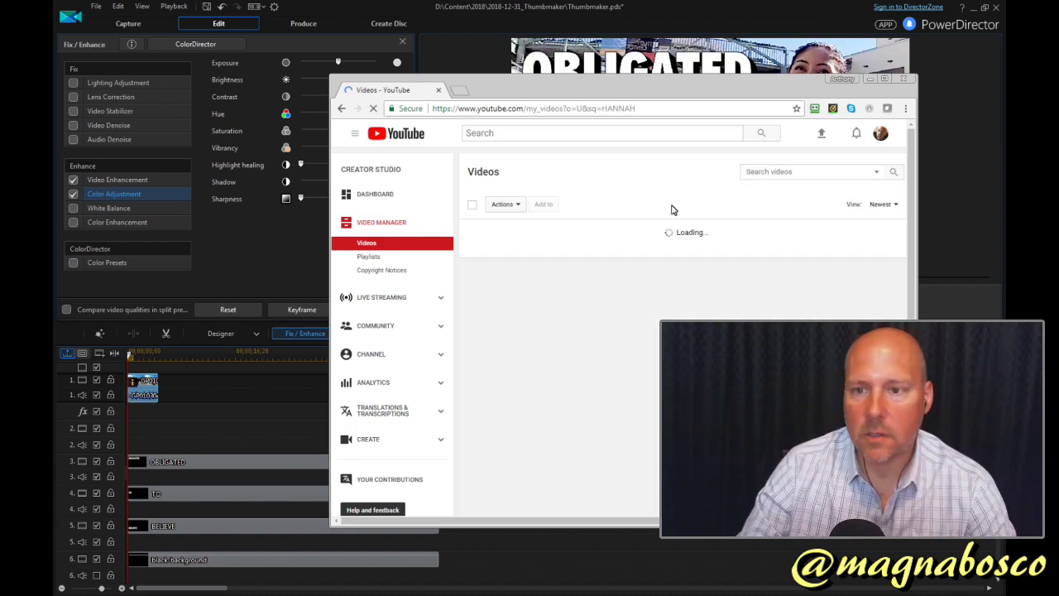
scroll(570, 306, "down", 5)
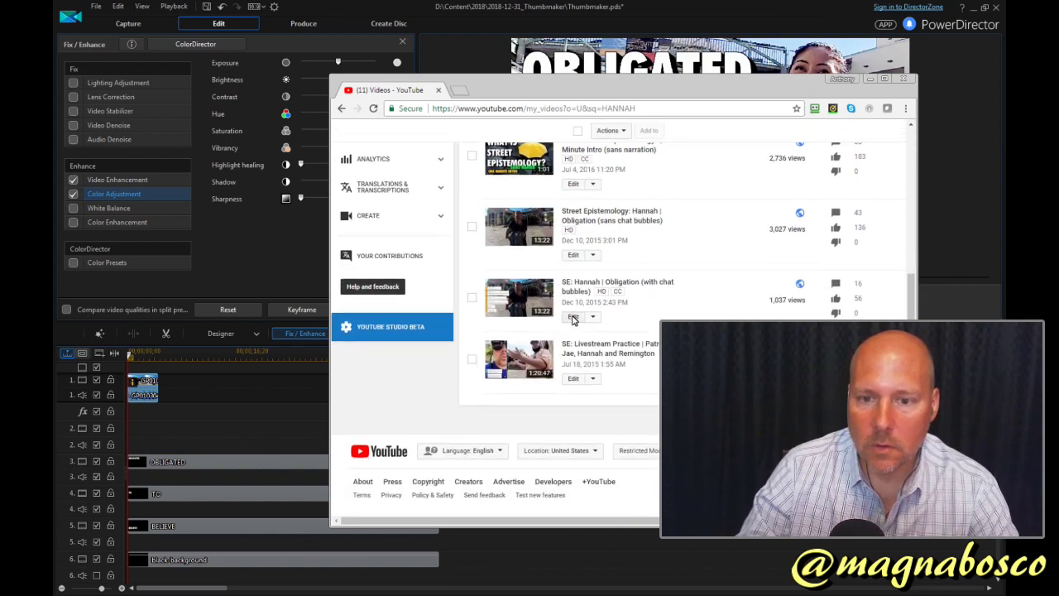
left_click(282, 389)
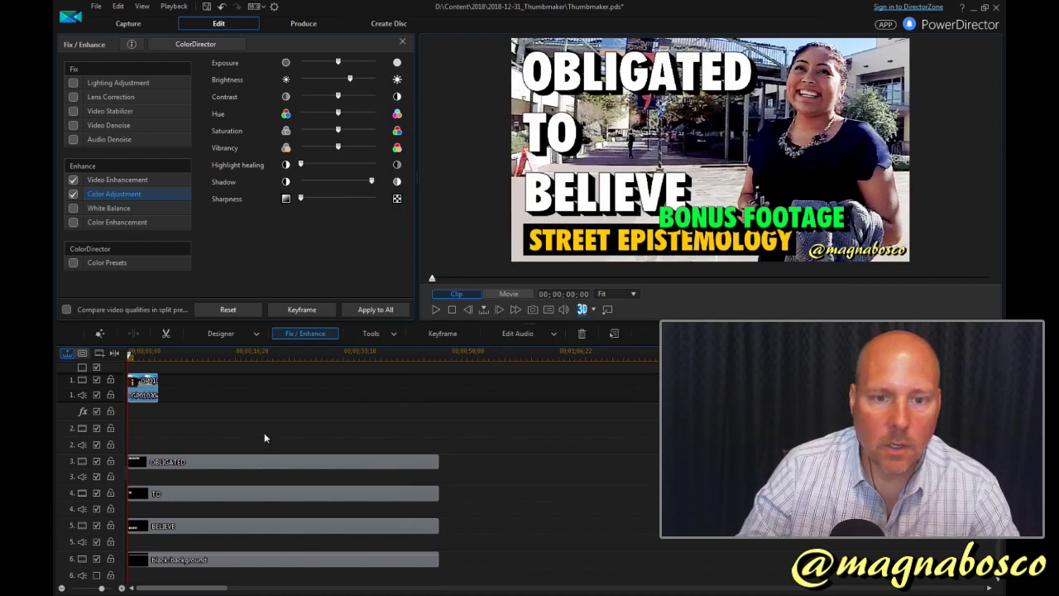
Step: Change the text of the "BONUS FOOTAGE" title on track 9 to "WITH LIVE CHAT"
scroll(132, 497, "down", 3)
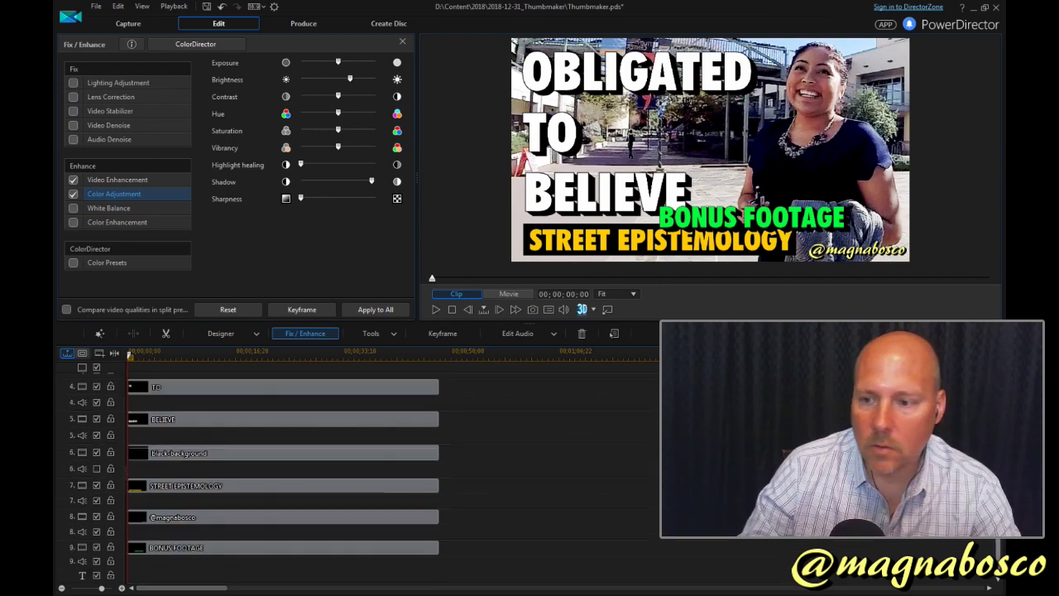
left_click(207, 525)
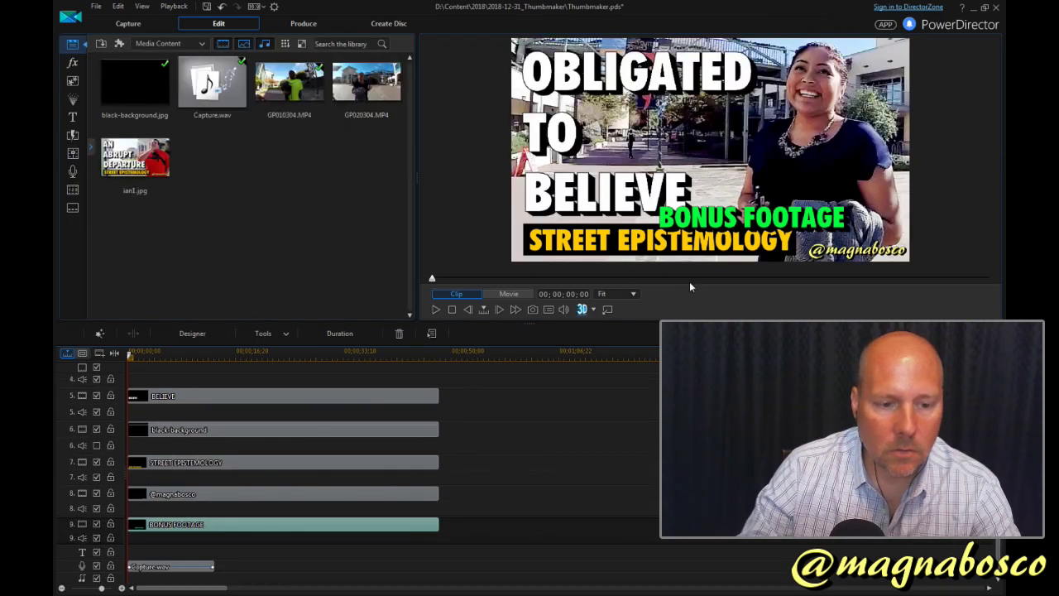
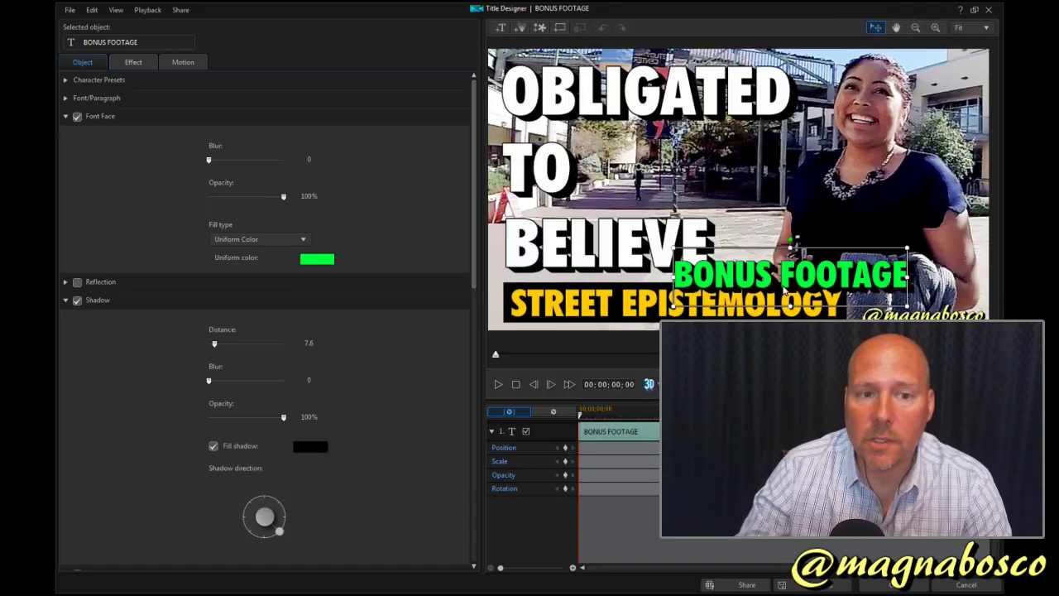
double_click(755, 282)
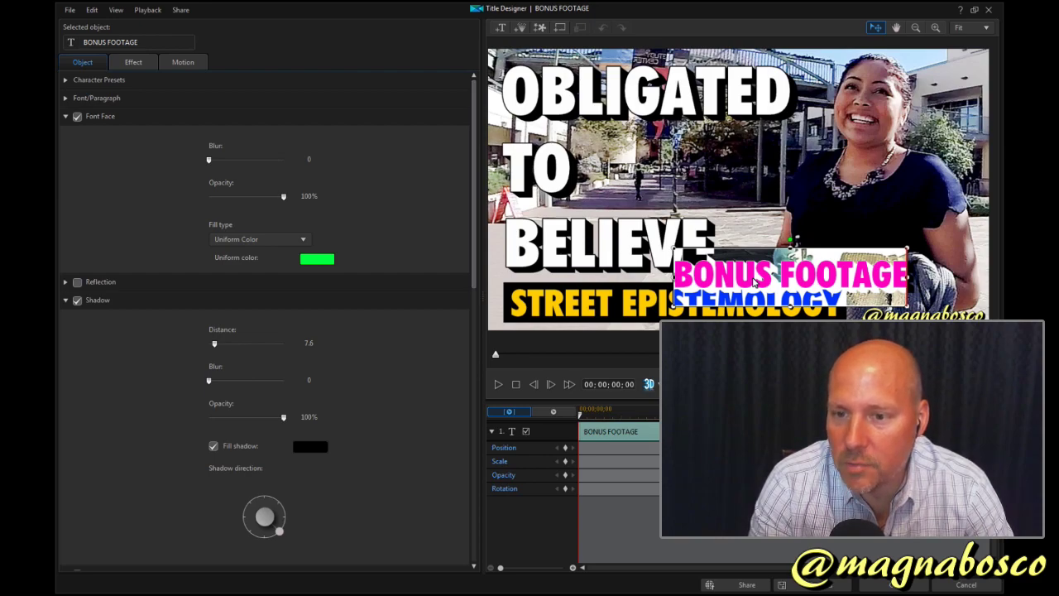
type("WITE")
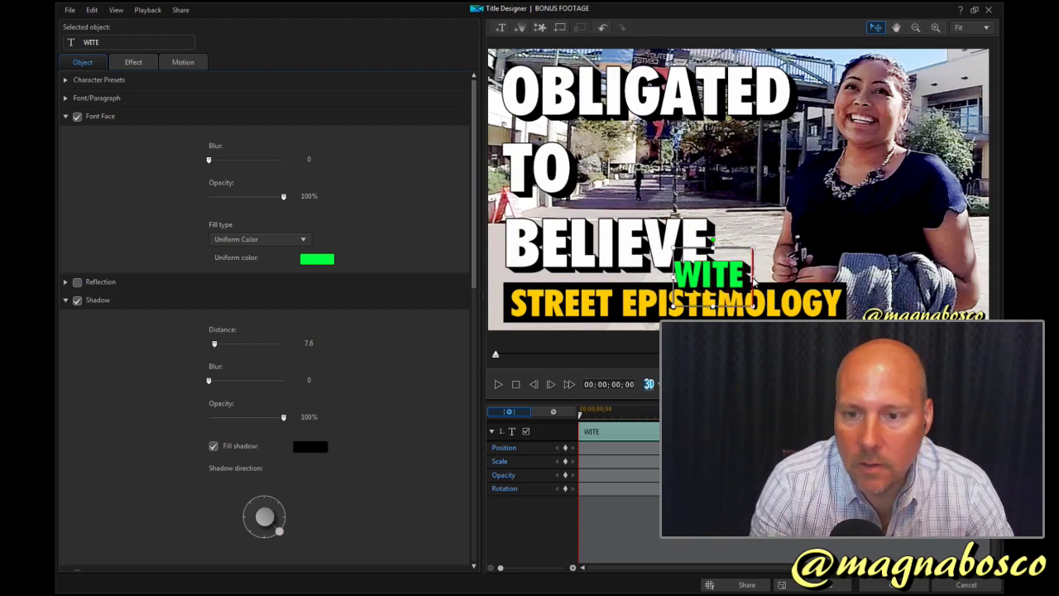
key("BackSpace")
type("H LIVE CHAT")
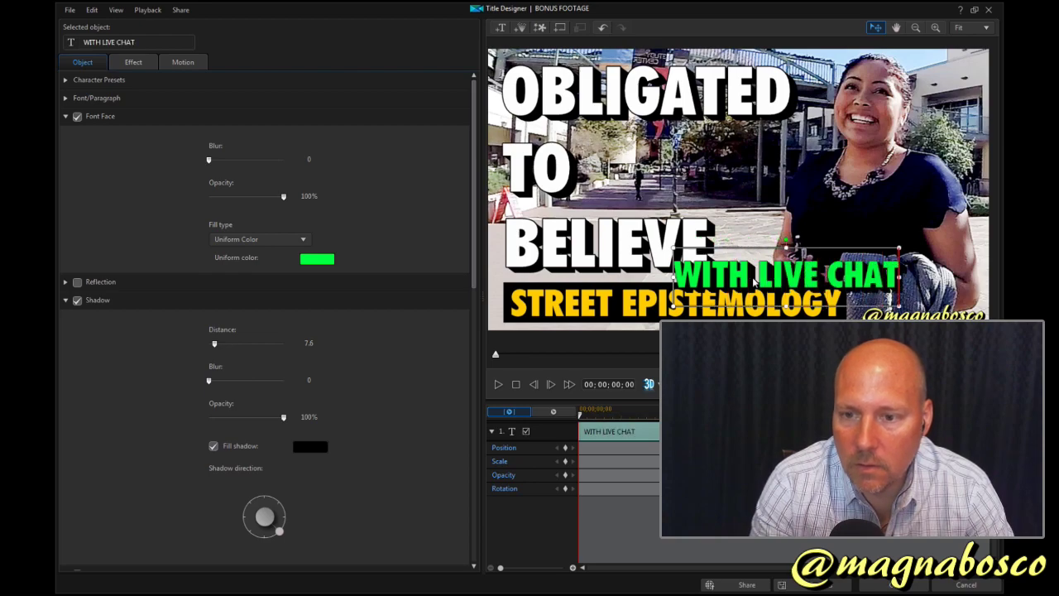
left_click(881, 586)
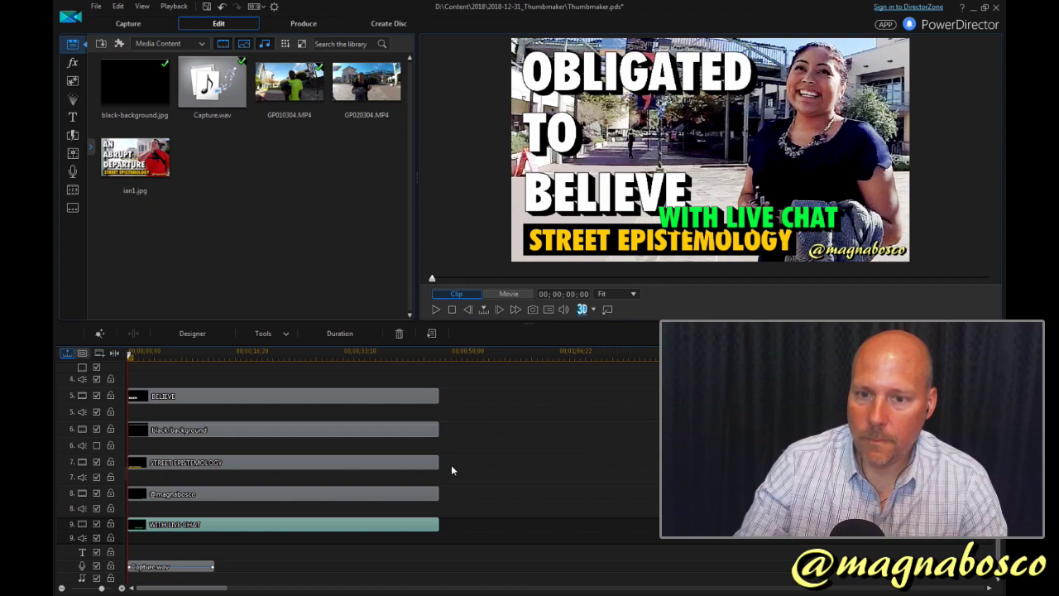
Step: Look through the final GP010304 clip on track 1 near the end of the timeline
left_click_drag(558, 355, 265, 364)
left_click_drag(281, 592, 820, 592)
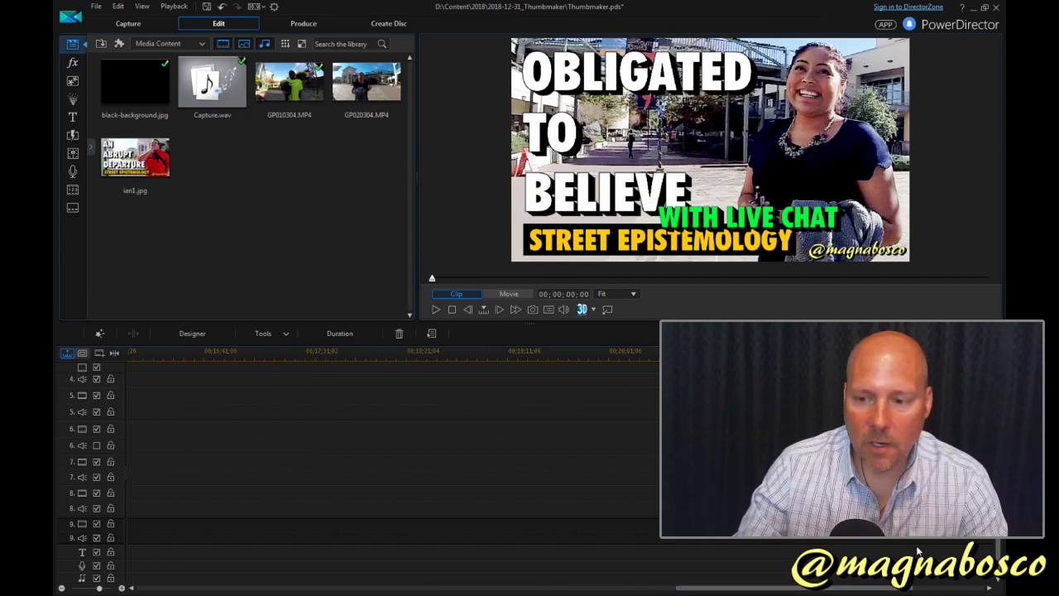
scroll(997, 541, "up", 5)
left_click(355, 361)
left_click(356, 388)
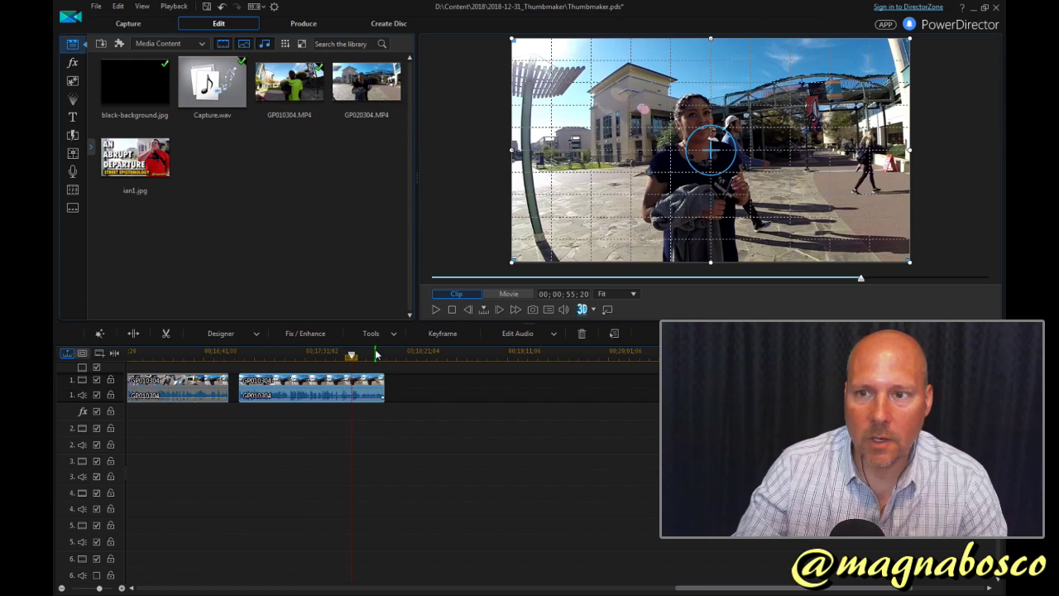
left_click(377, 354)
left_click_drag(350, 356, 327, 362)
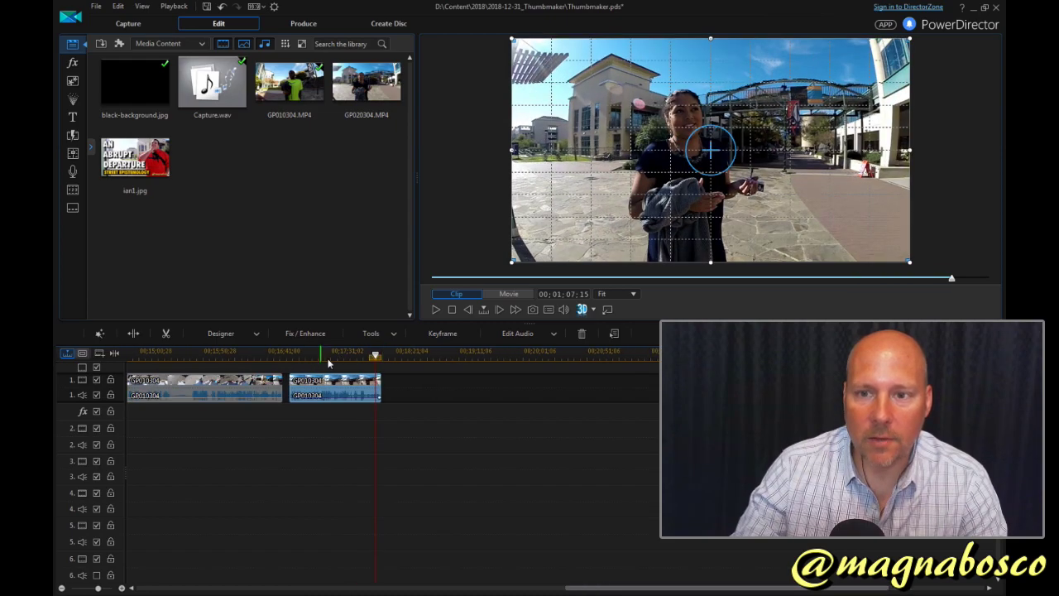
Step: Preview the GP020304.MP4 library clip and scrub through its footage from beginning to end
left_click(373, 95)
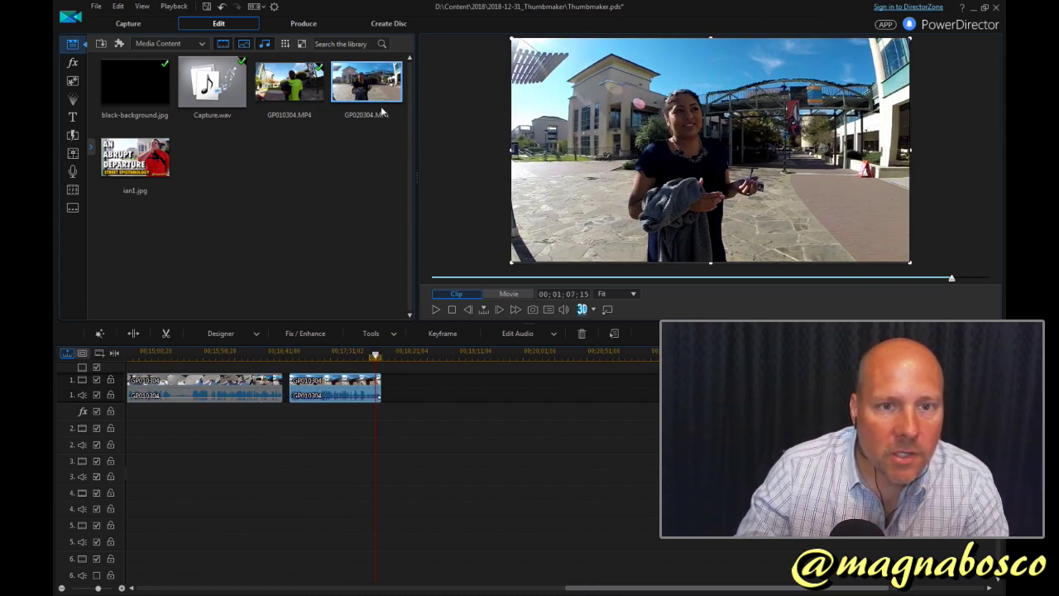
left_click(450, 276)
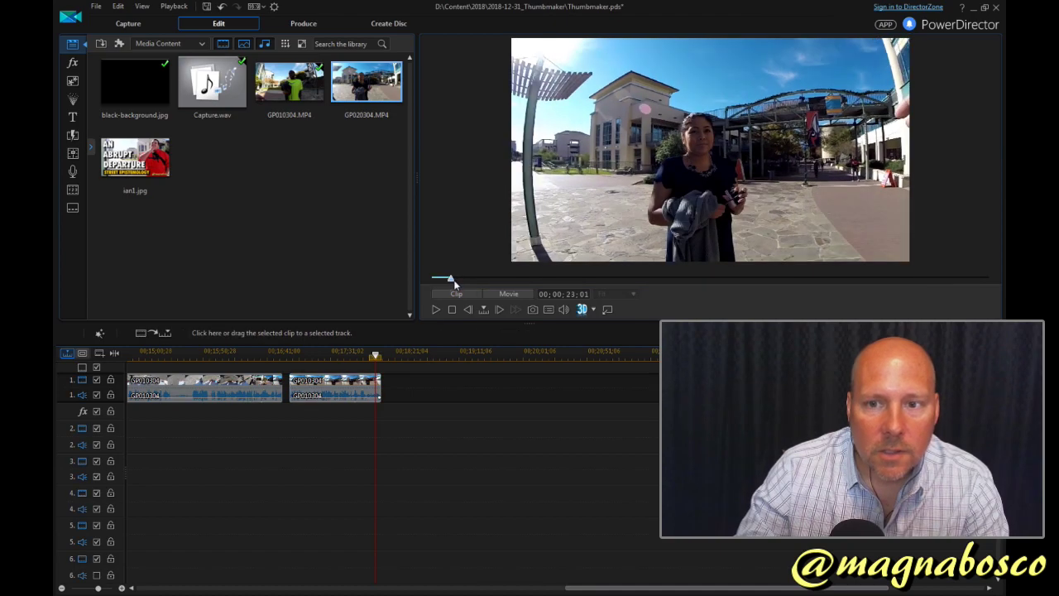
left_click(478, 279)
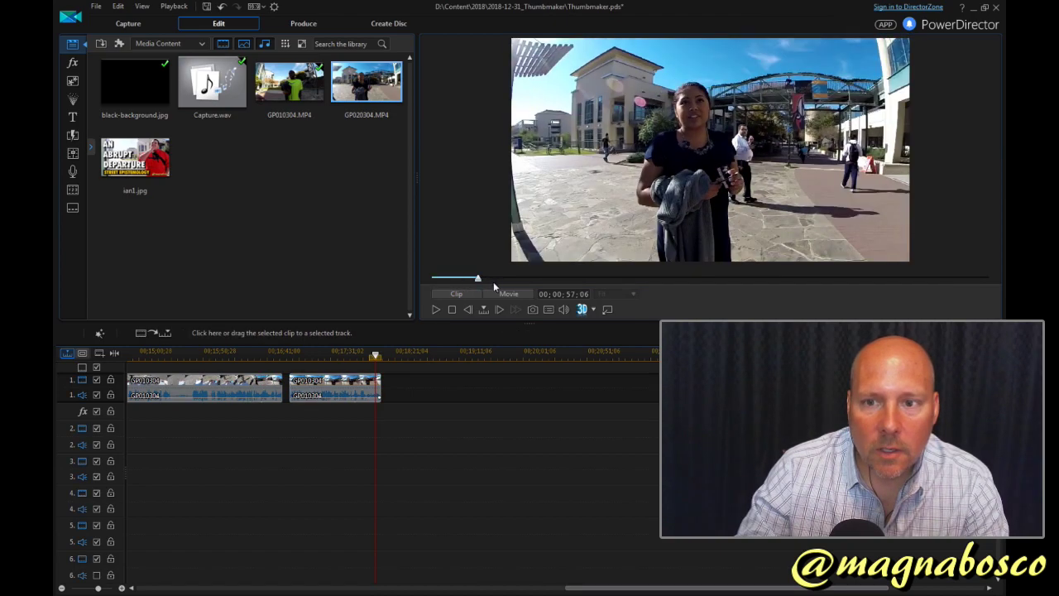
left_click(530, 279)
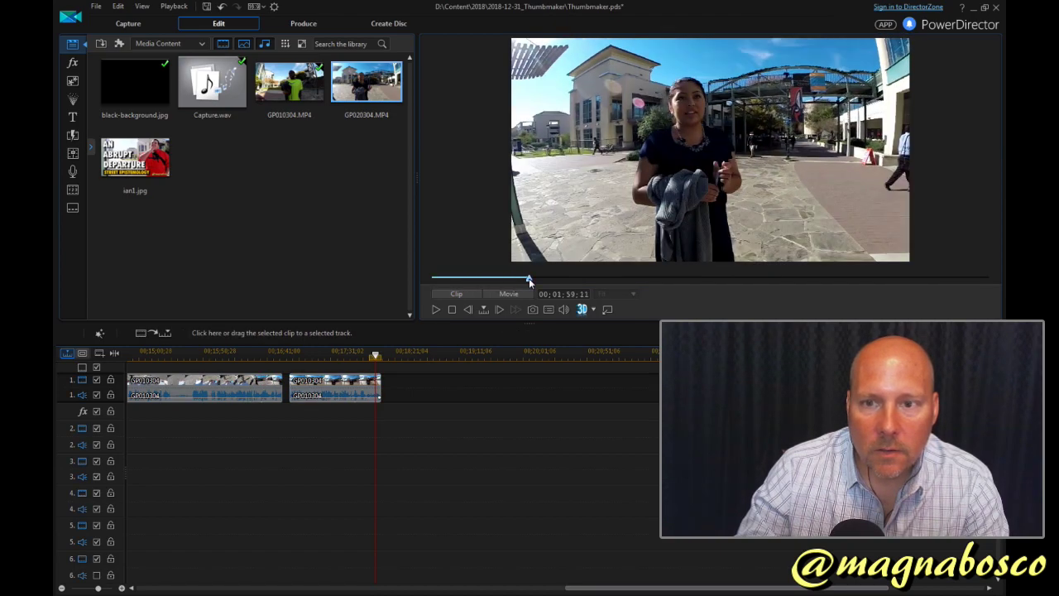
left_click(551, 277)
left_click(564, 277)
left_click(593, 278)
left_click(638, 279)
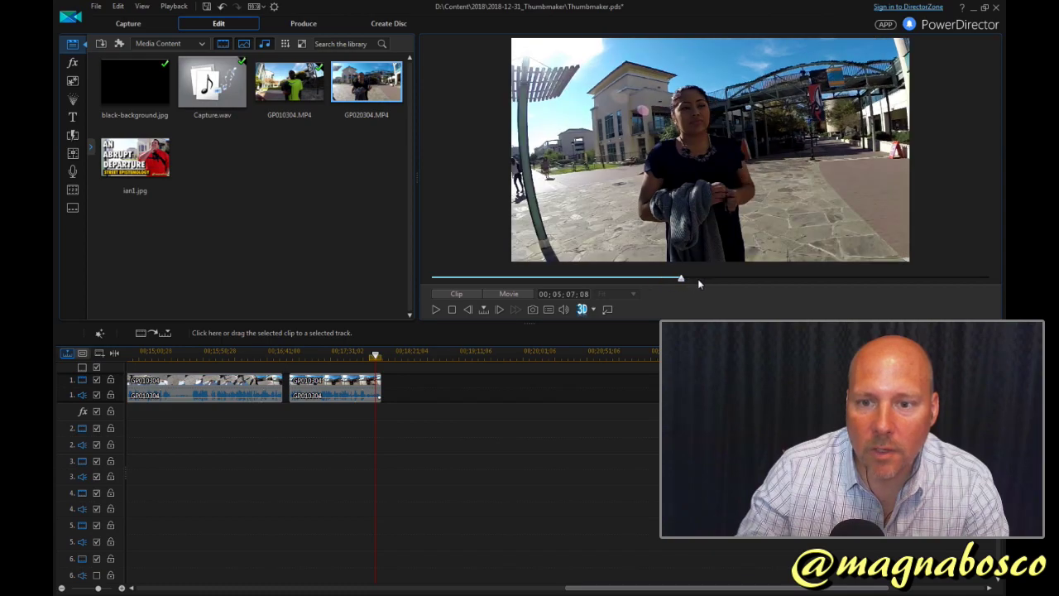
left_click(701, 279)
left_click(729, 280)
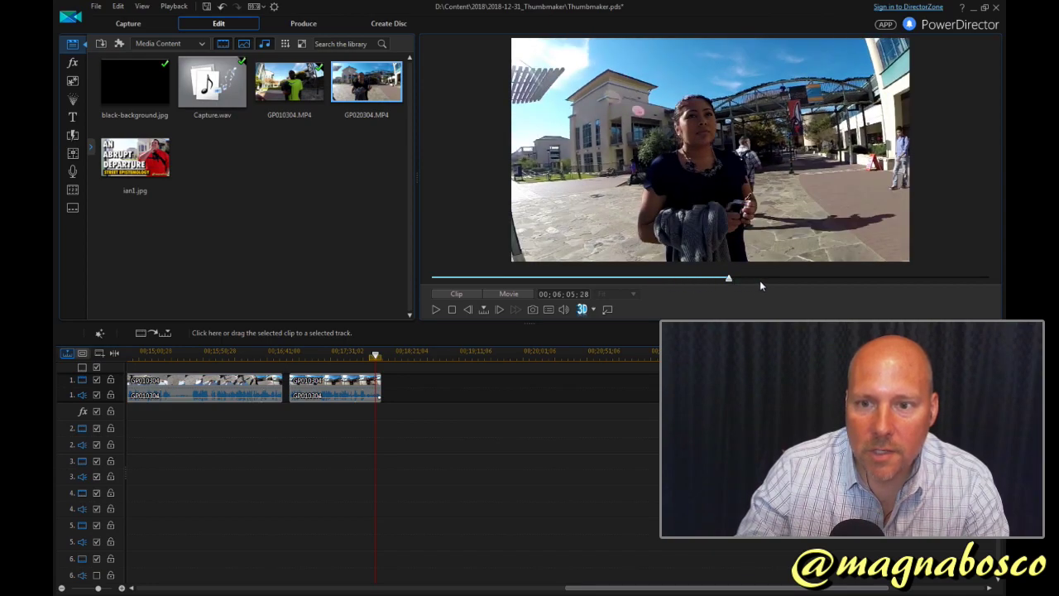
left_click(779, 279)
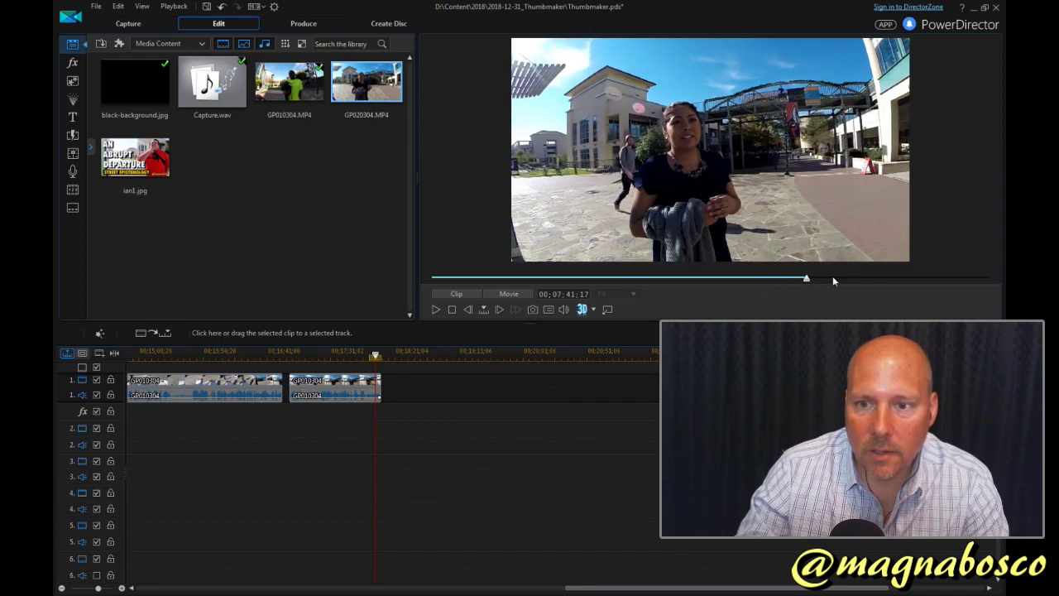
left_click(830, 277)
left_click(861, 278)
left_click(887, 279)
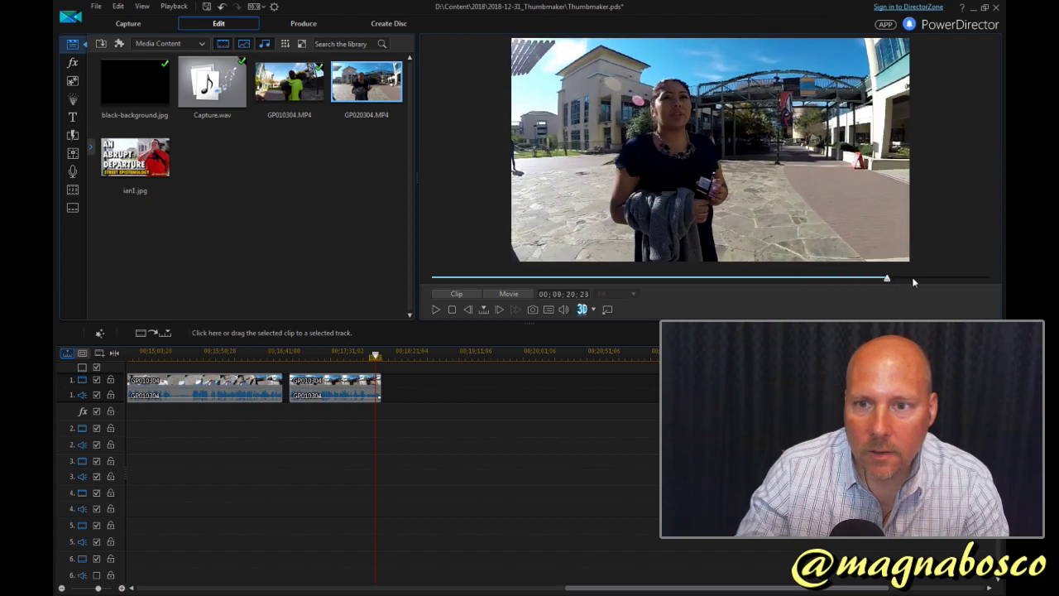
left_click(937, 278)
left_click(955, 279)
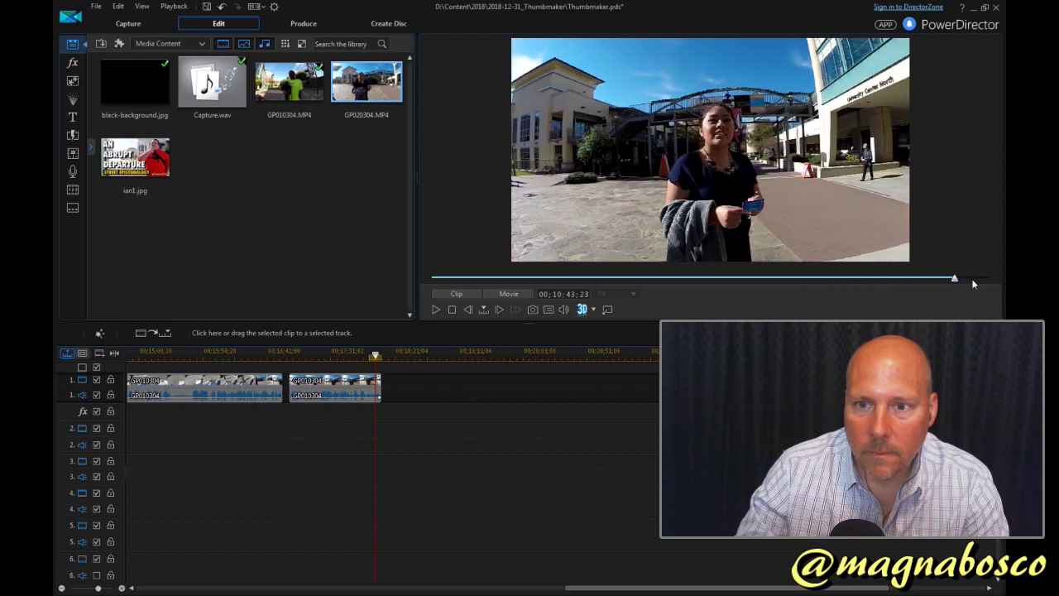
left_click(971, 279)
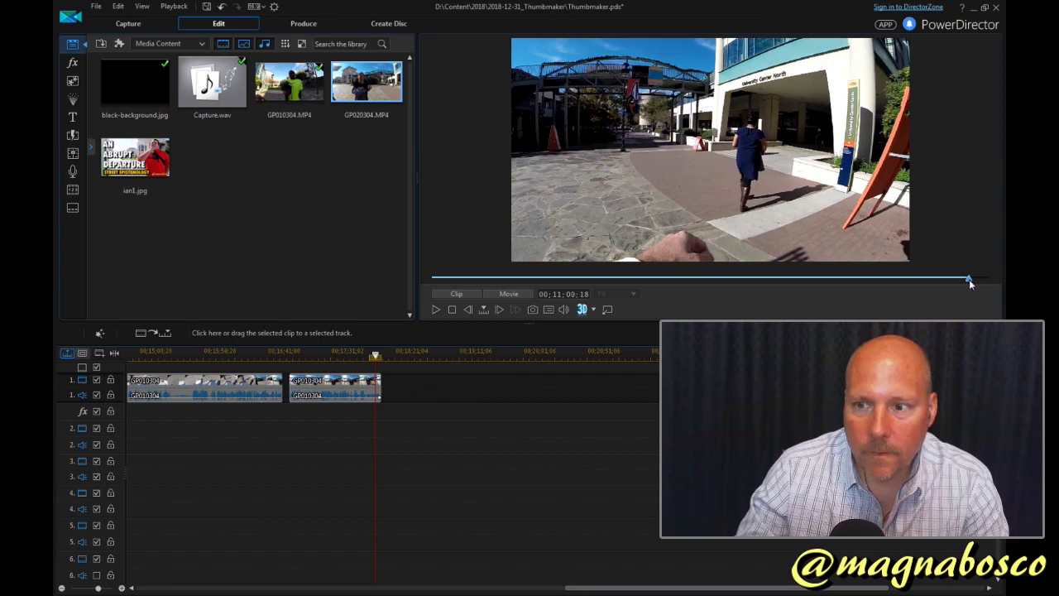
left_click(967, 279)
left_click(968, 280)
left_click_drag(968, 280, 963, 281)
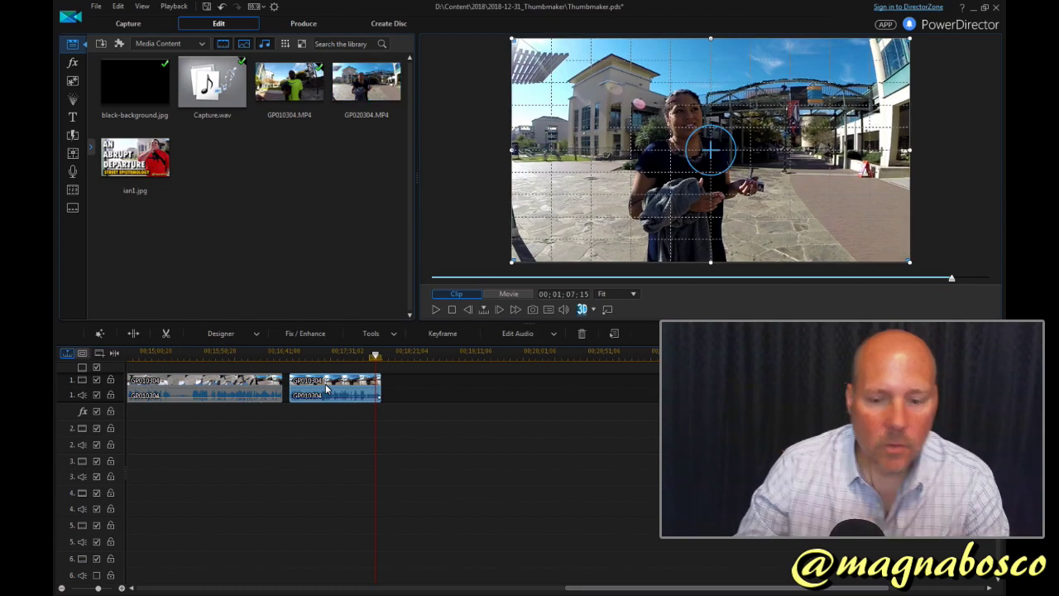
Step: Return to the start of the timeline and capture the "WITH LIVE CHAT" thumbnail as a JPG named with the woman's first name plus 2
left_click(302, 438)
key("ctrl+z")
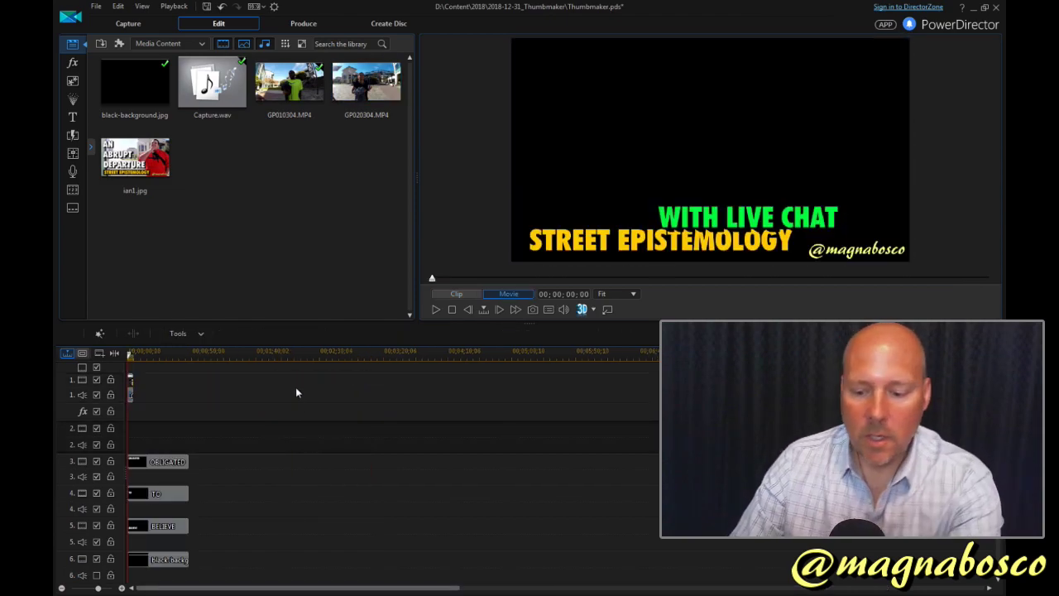
key("ctrl+z")
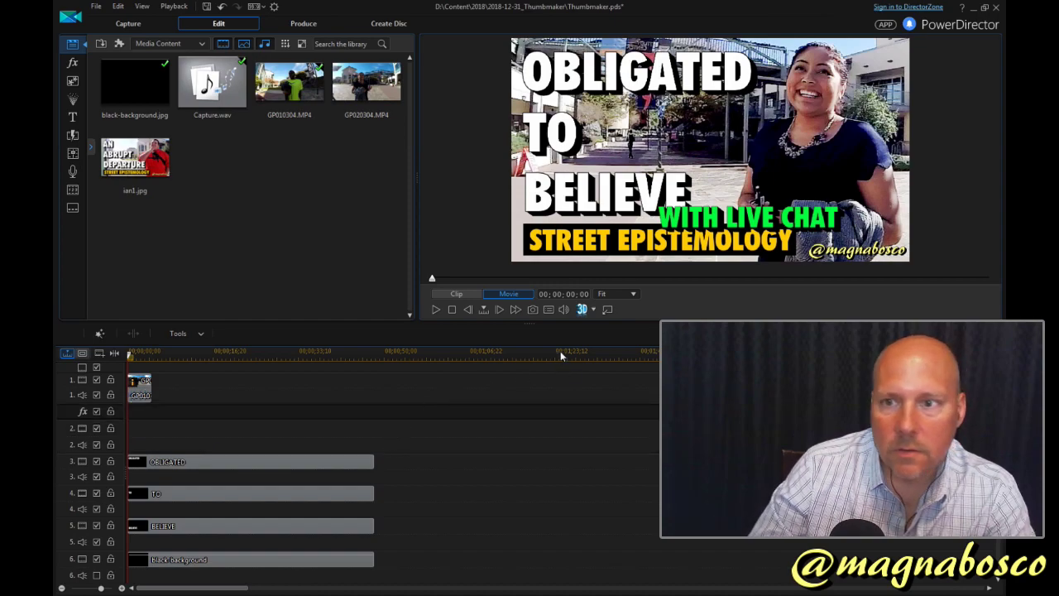
left_click(531, 310)
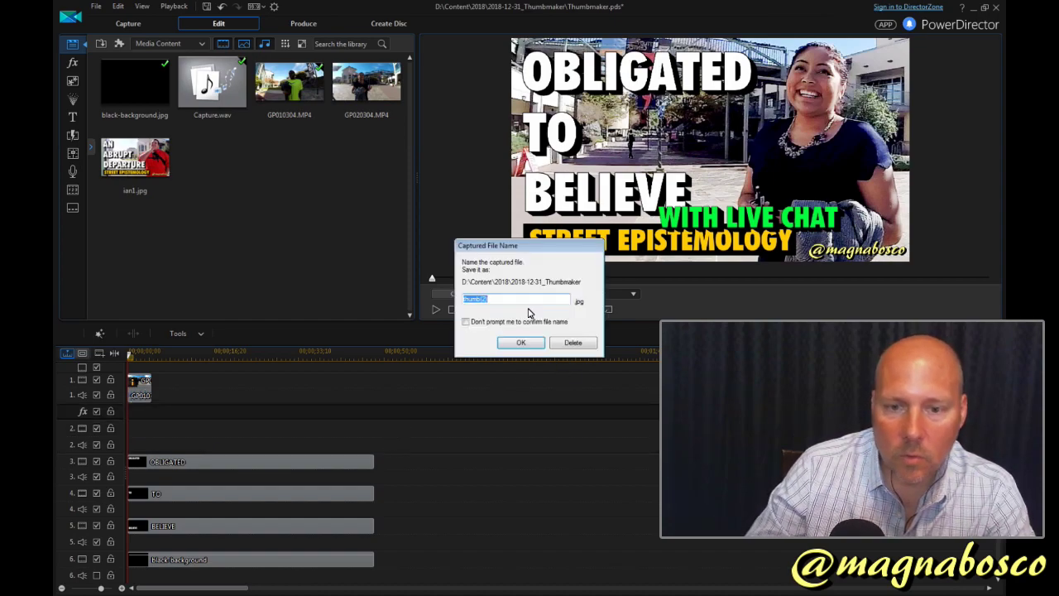
type("hannah2")
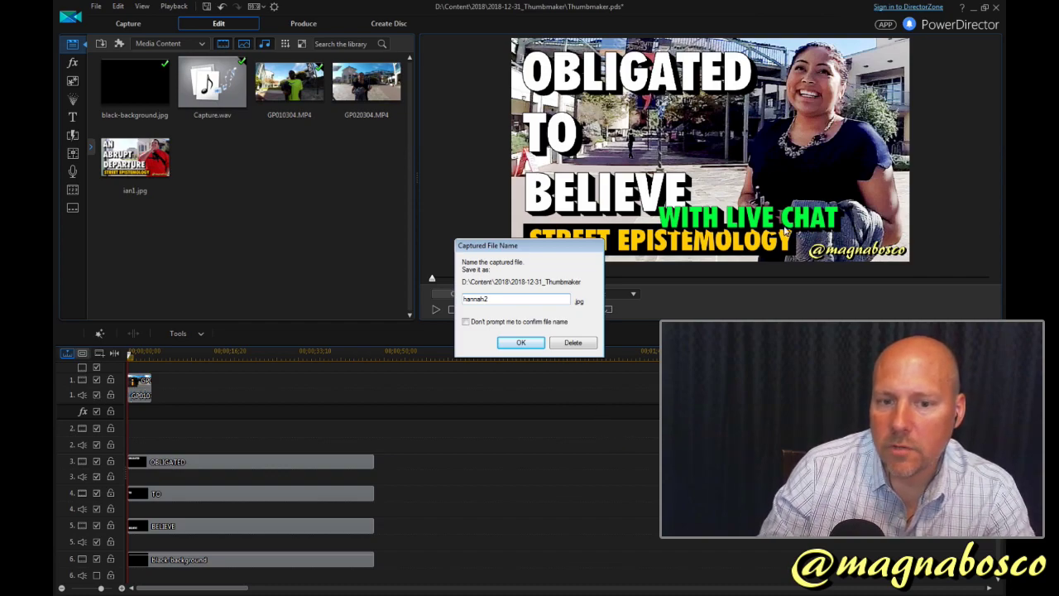
key("Return")
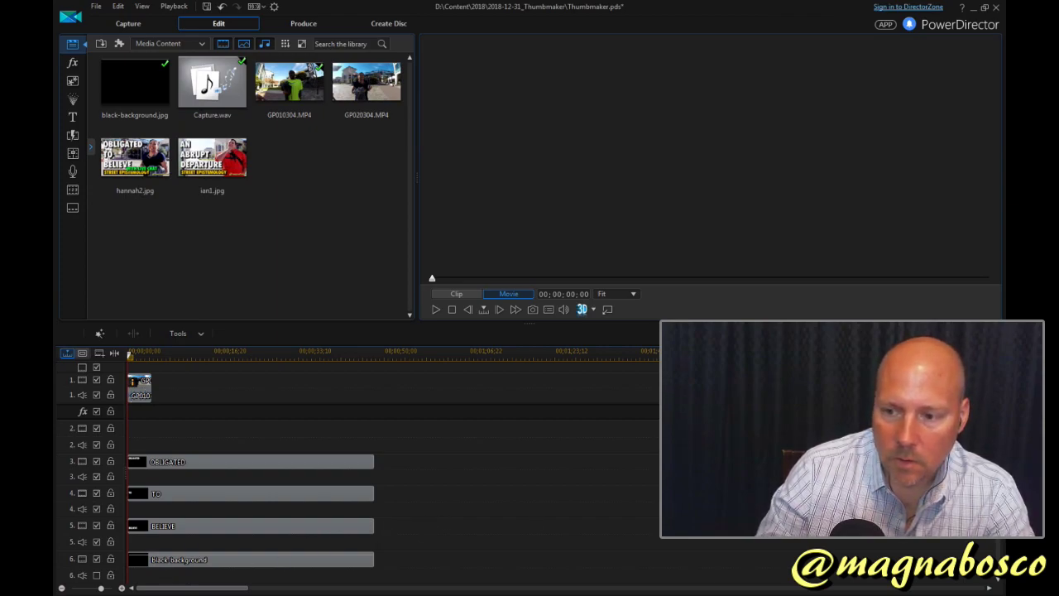
Step: Hide the "WITH LIVE CHAT" title on track 9 and capture the thumbnail as a JPG named with the woman's first name plus 1
scroll(372, 472, "down", 2)
left_click(96, 578)
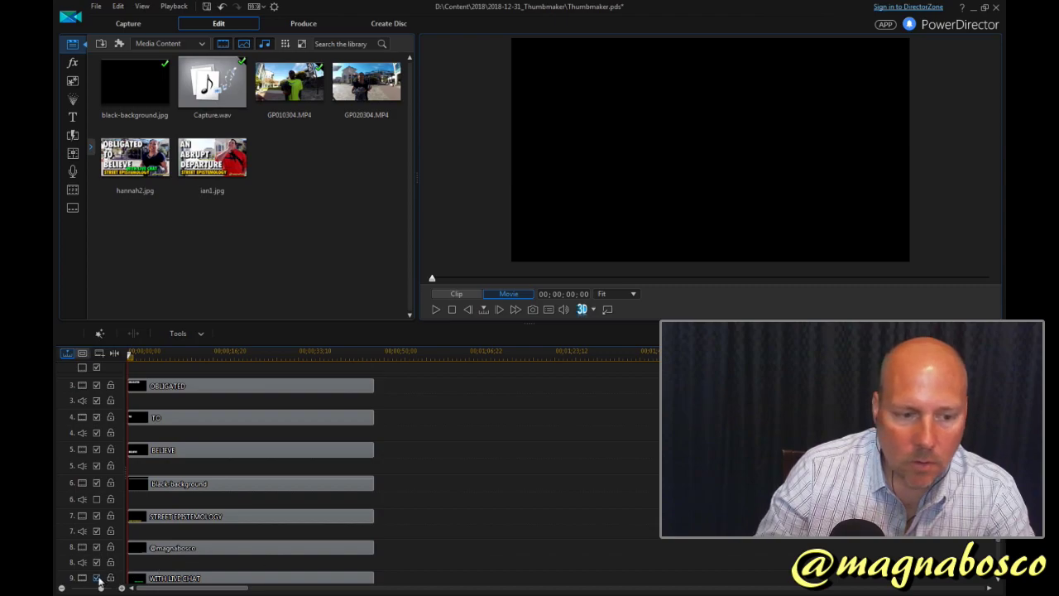
left_click(97, 578)
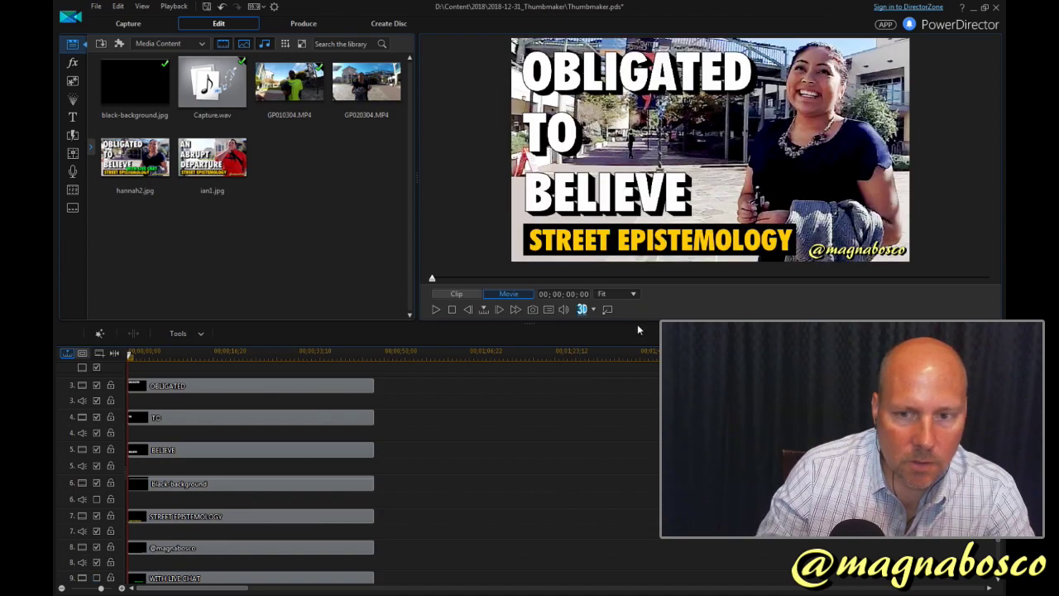
left_click(533, 309)
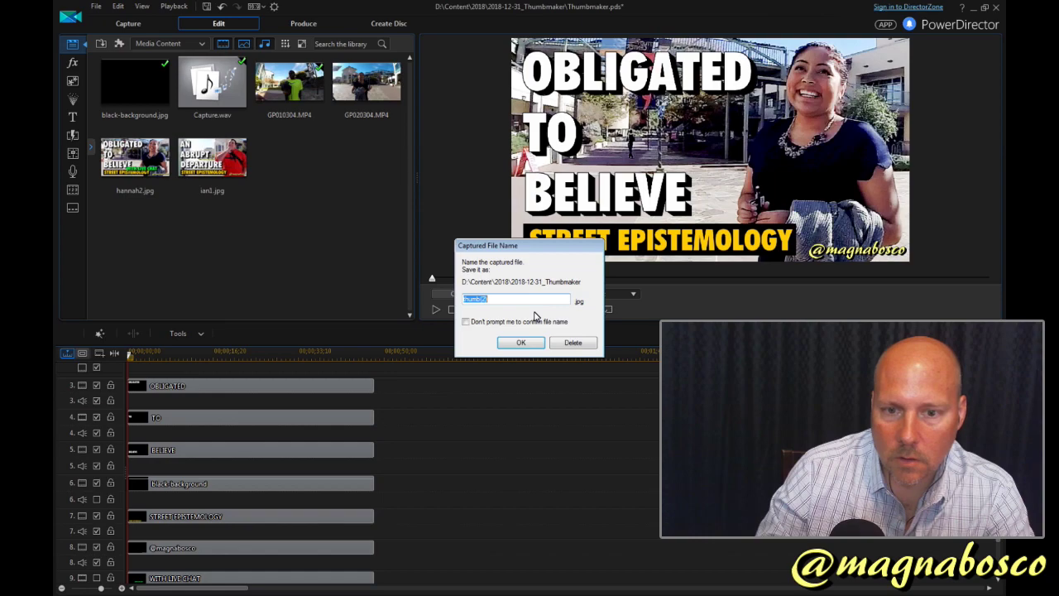
type("hannah1")
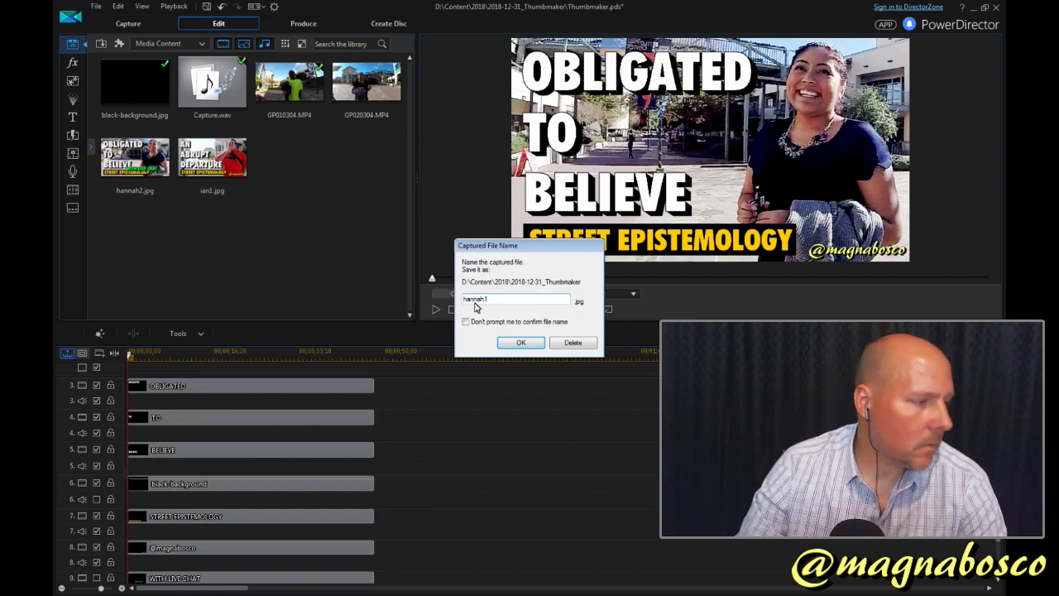
key("Return")
Step: Switch to YouTube and reword the topic in the chat-bubbles video's title to "Obligated to Believe"
key("alt+Tab")
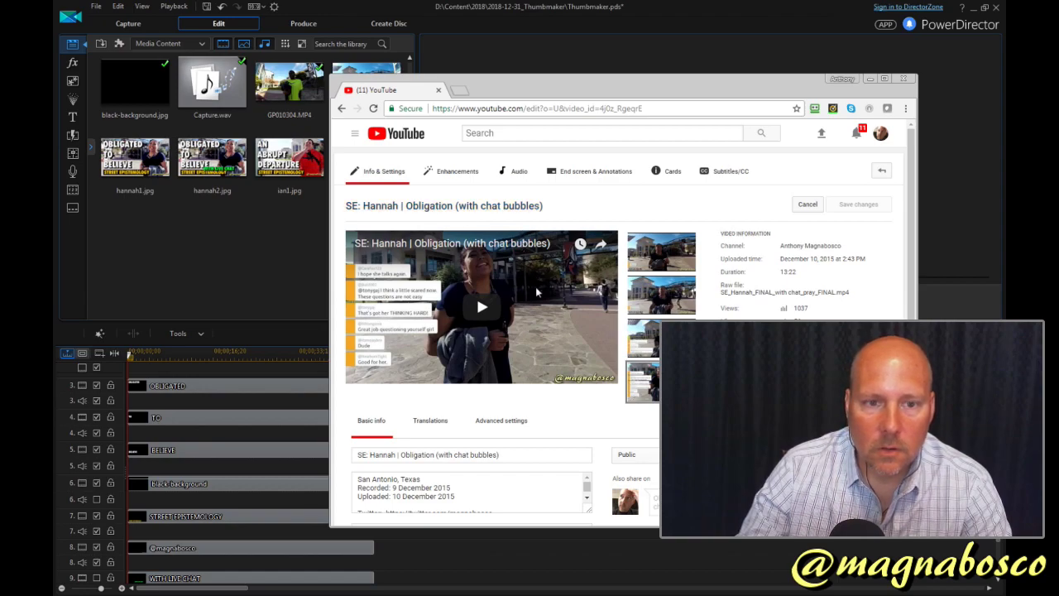
scroll(616, 217, "down", 3)
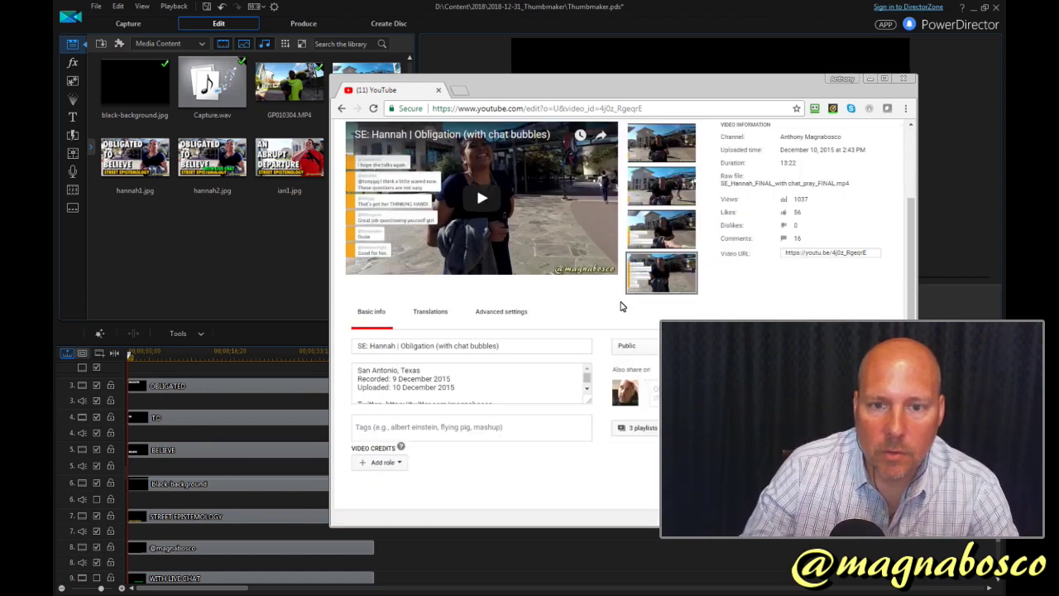
scroll(424, 213, "up", 2)
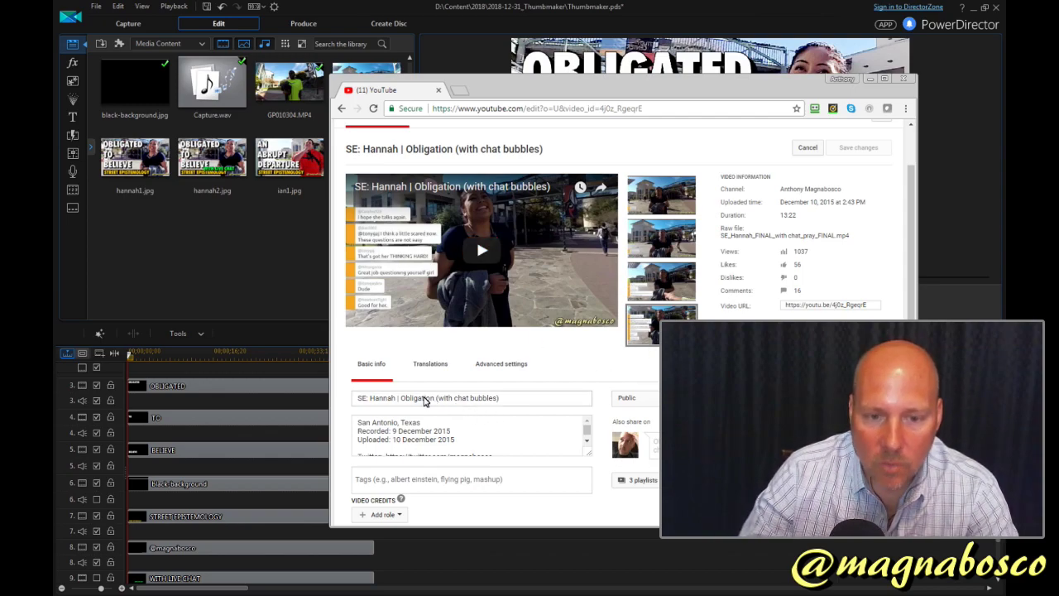
double_click(424, 400)
type("Obligated to ")
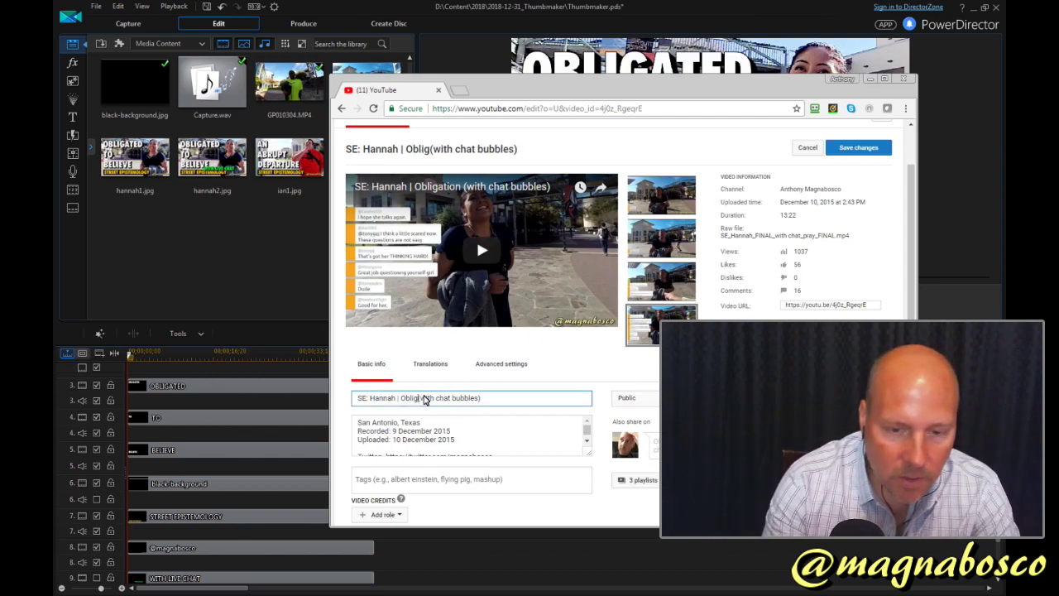
type("Believe")
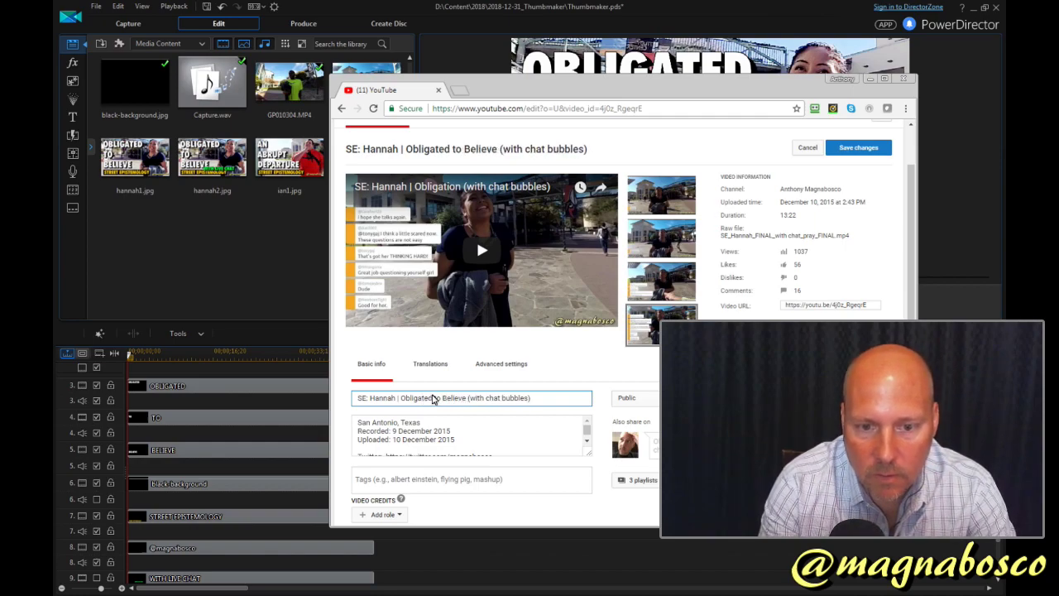
Step: Replace the video's custom thumbnail with the captured "Obligated to Believe" image that carries the "WITH LIVE CHAT" label
mouse_move(650, 334)
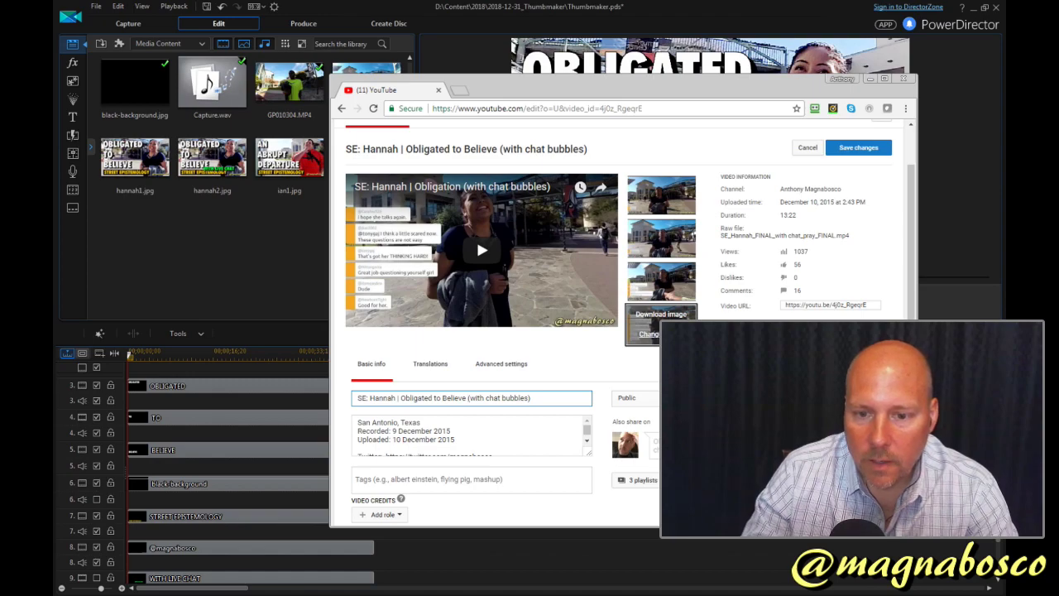
left_click(650, 333)
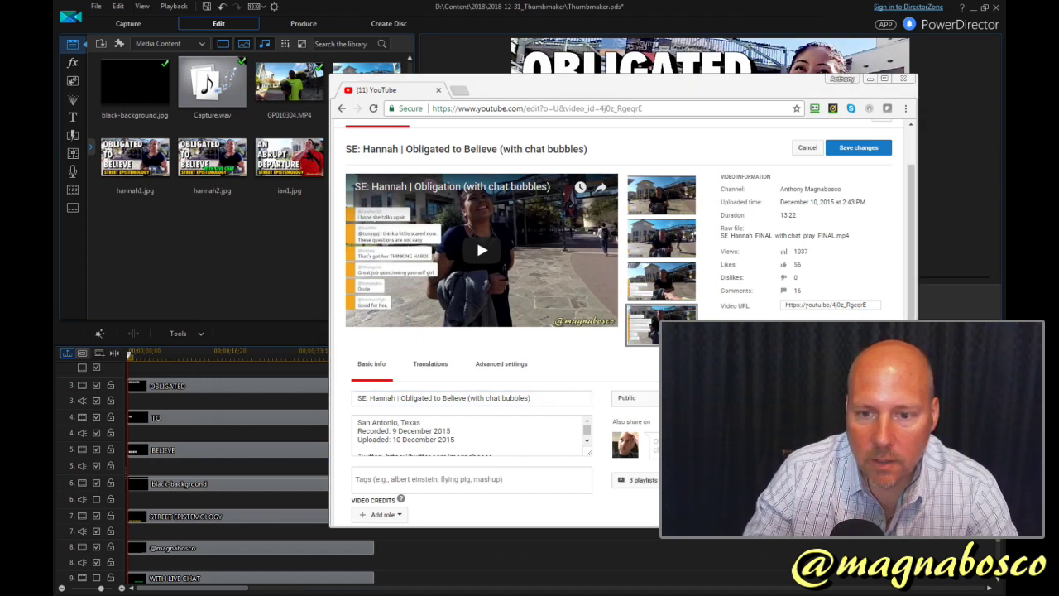
scroll(571, 298, "down", 5)
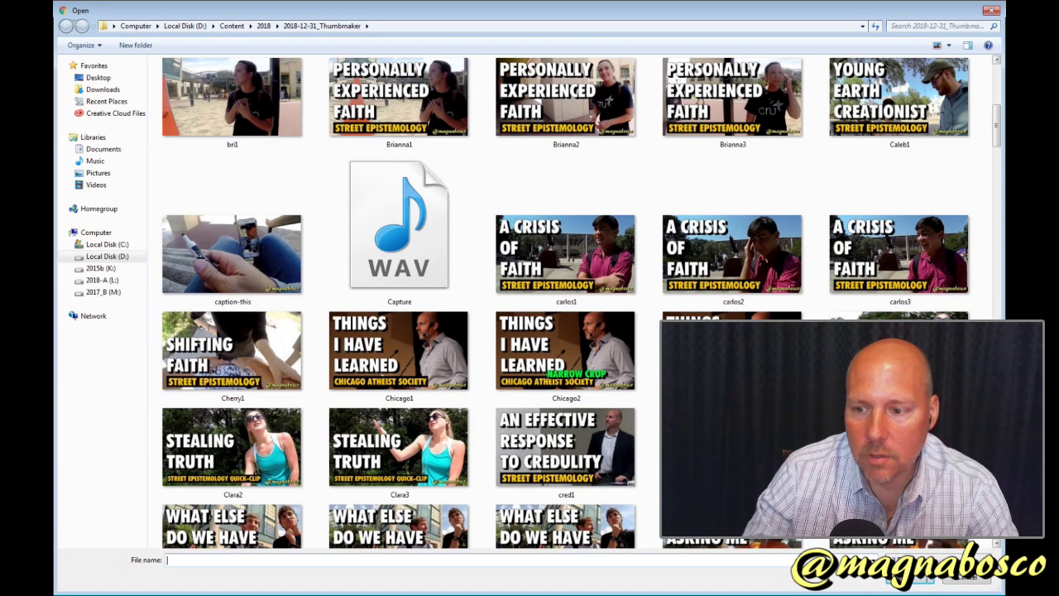
scroll(571, 298, "down", 5)
scroll(571, 298, "down", 5)
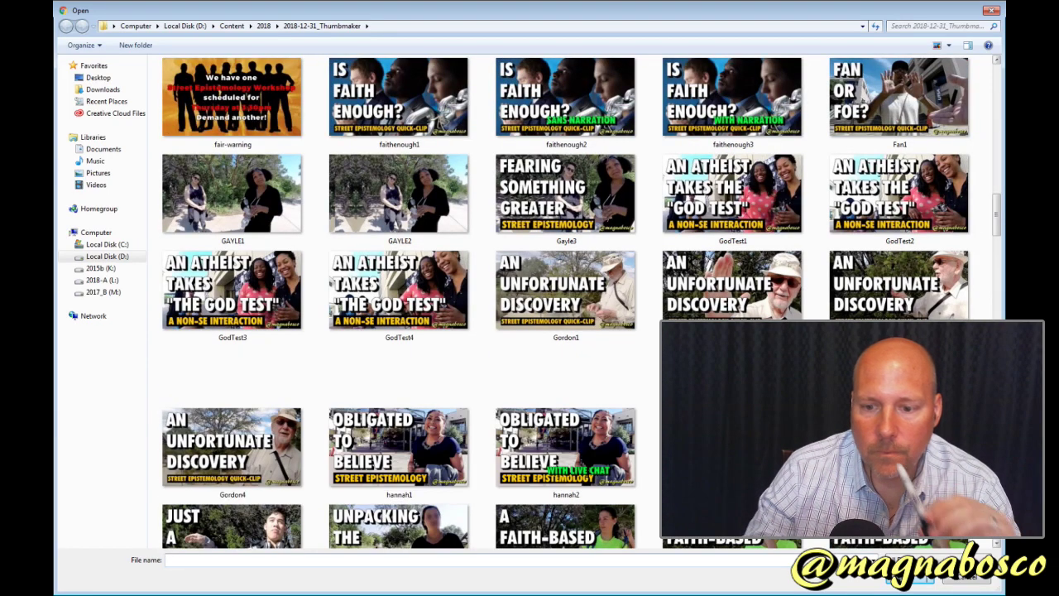
left_click(589, 465)
double_click(589, 465)
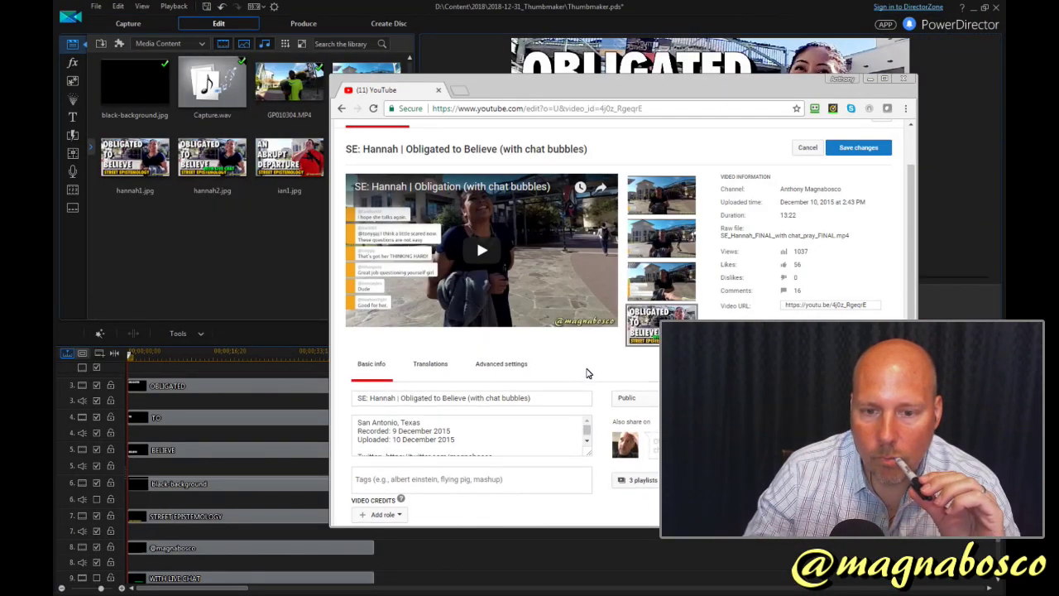
Step: Enlarge the description field to check the chat-bubbles video's text and links, and save the video's changes
scroll(587, 373, "down", 2)
left_click_drag(588, 342, 596, 456)
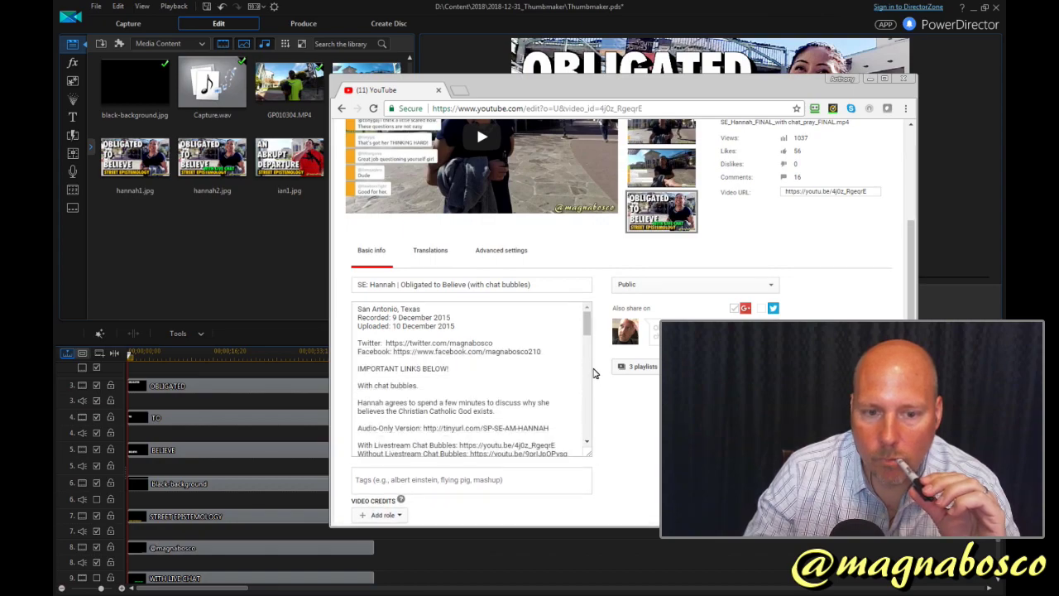
scroll(590, 327, "down", 1)
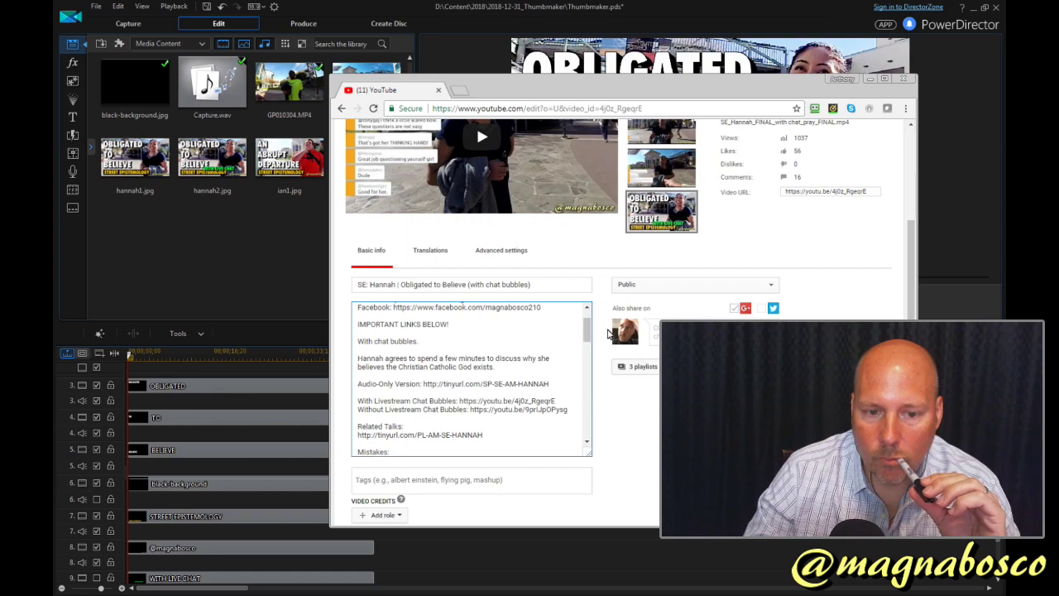
scroll(765, 295, "up", 4)
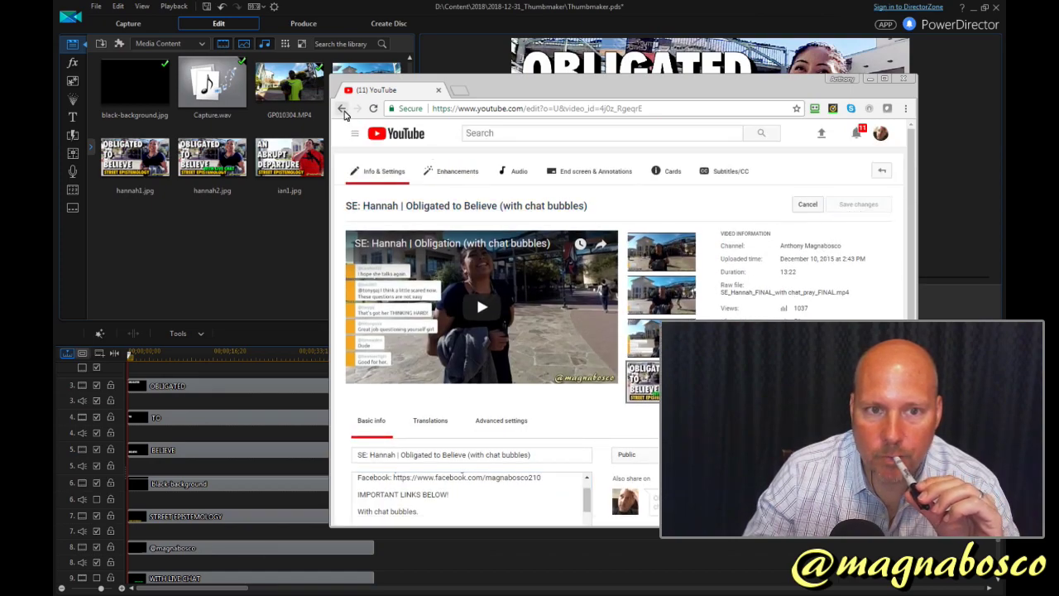
Step: Return to the list of found videos and open the "Obligation (sans chat bubbles)" video for editing
left_click(341, 109)
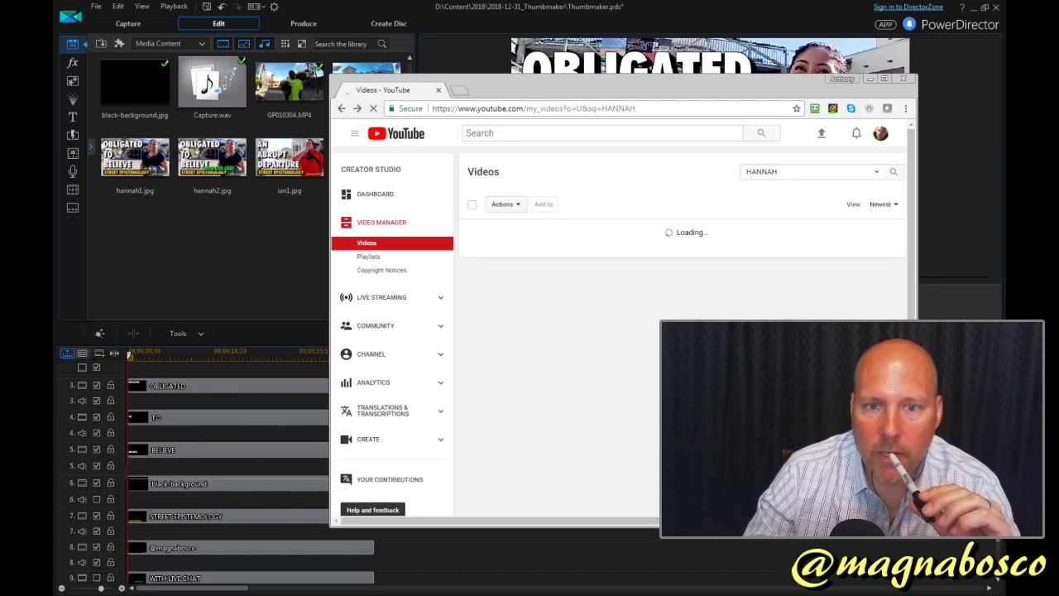
scroll(614, 340, "down", 3)
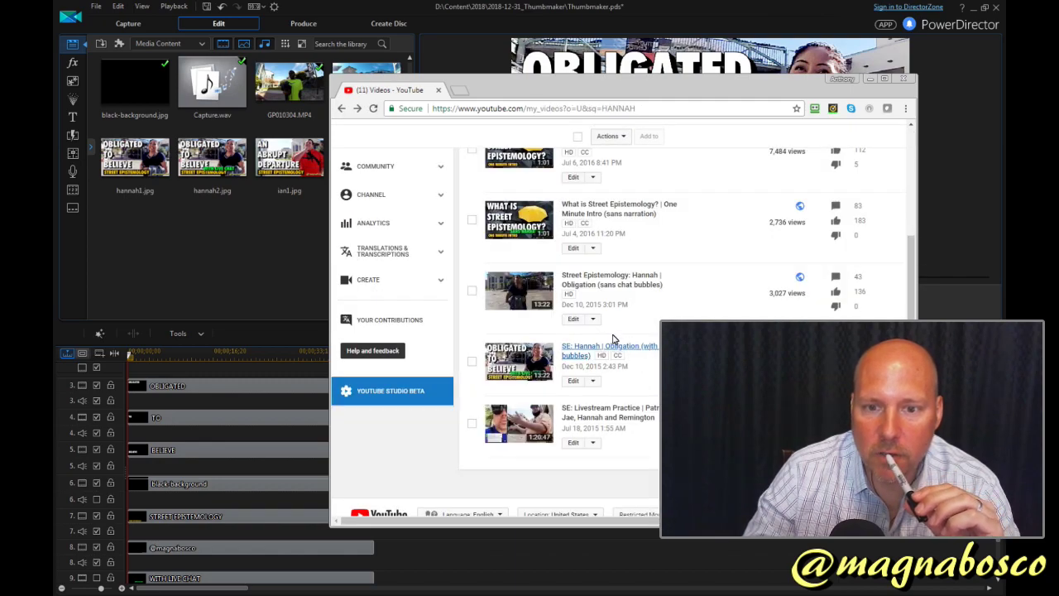
left_click(574, 321)
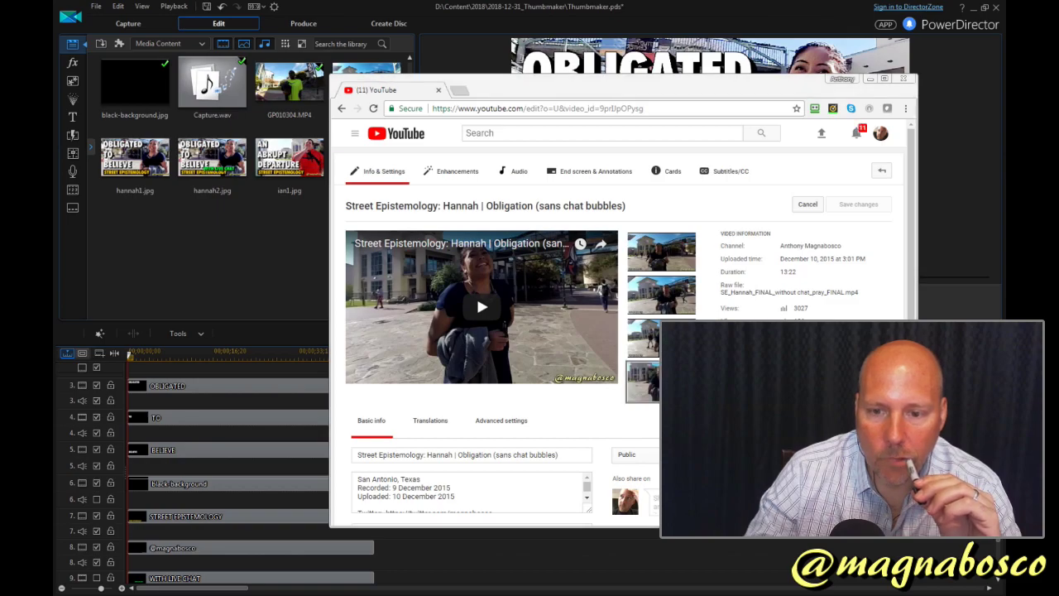
Step: Replace the video's custom thumbnail with the captured "Obligated to Believe" image that has no "WITH LIVE CHAT" label
scroll(407, 494, "down", 5)
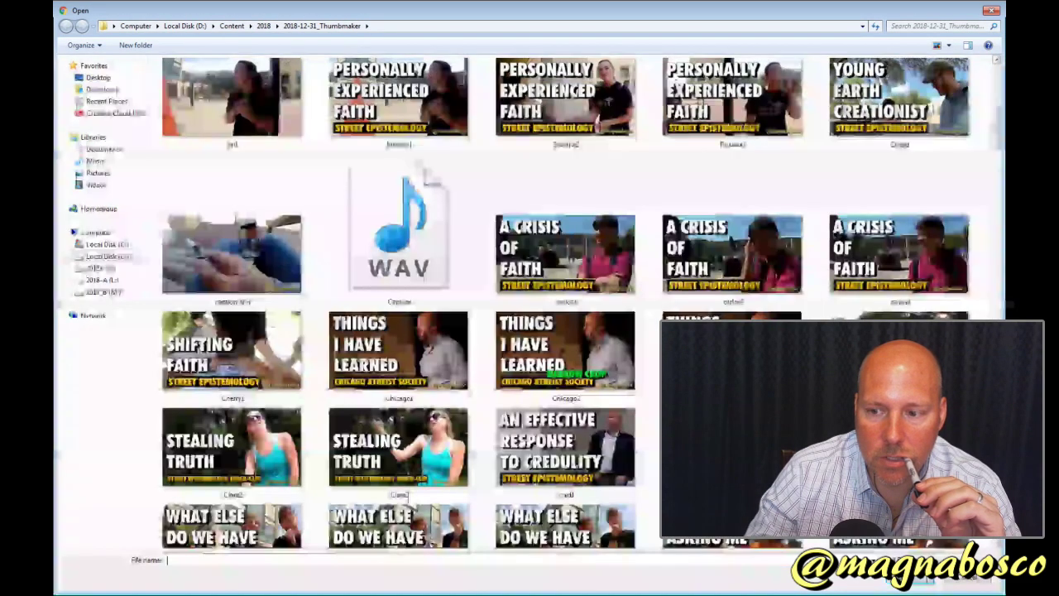
scroll(407, 494, "down", 5)
scroll(529, 298, "down", 5)
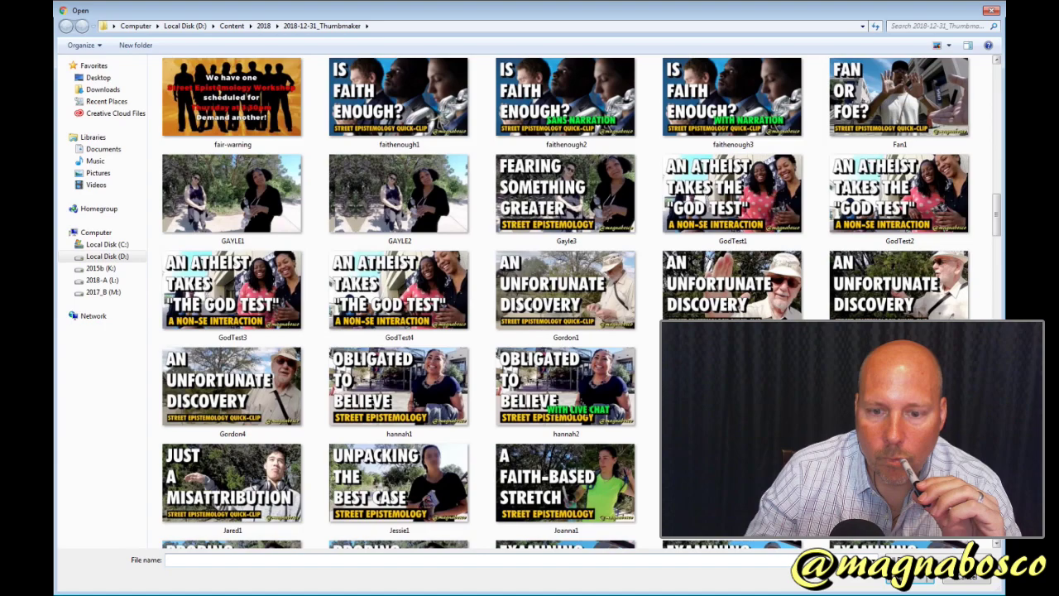
left_click(398, 386)
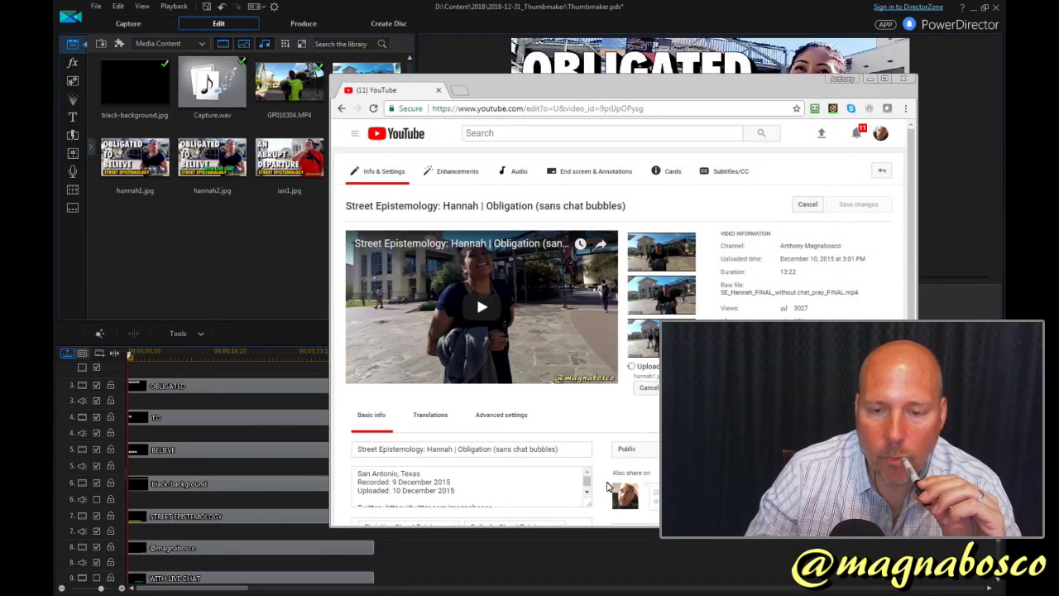
Step: Reword the topic in the sans-chat-bubbles video's title to "Obligated to Believe" and save the changes
left_click(466, 455)
double_click(466, 455)
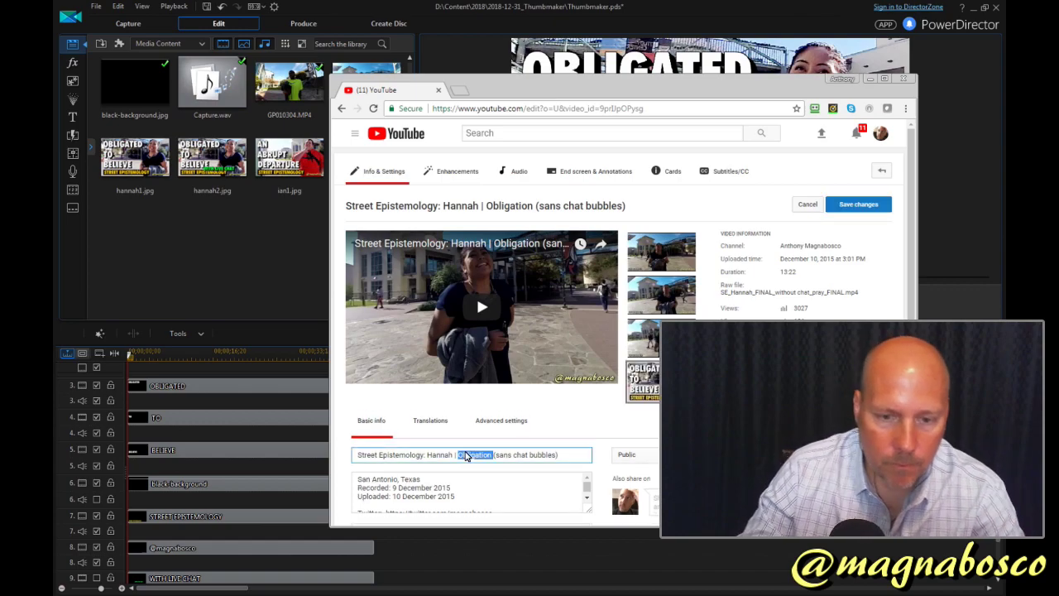
type("Obliat")
key("BackSpace")
key("BackSpace")
type("gated ")
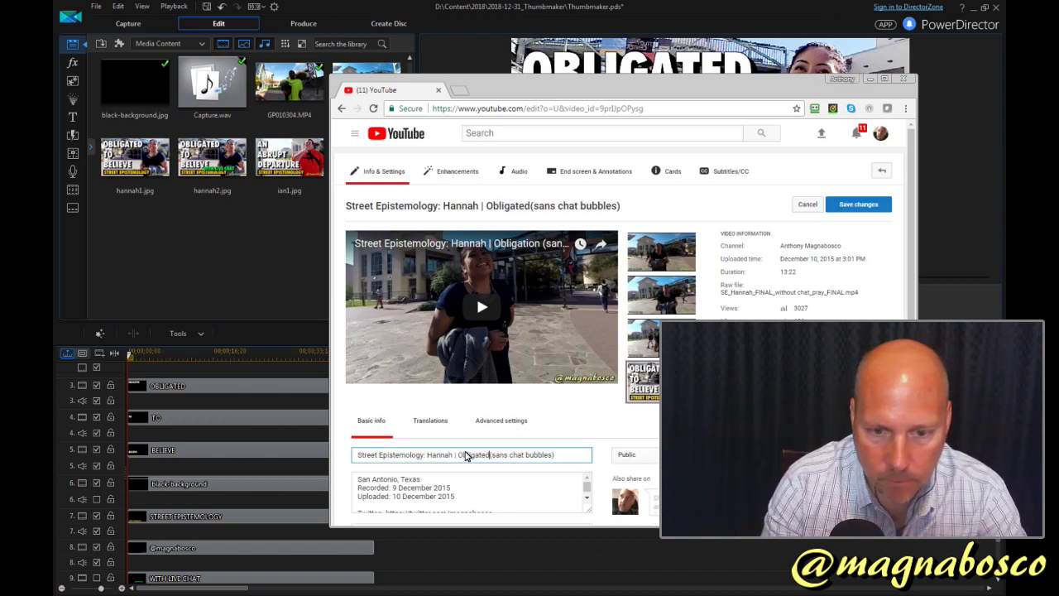
type("to Believe")
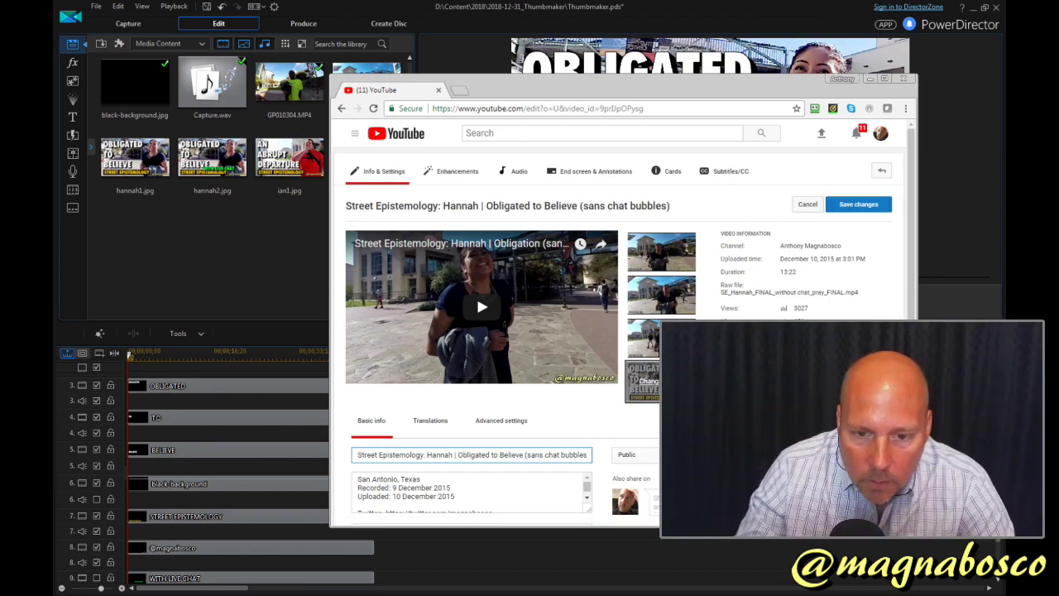
left_click(842, 212)
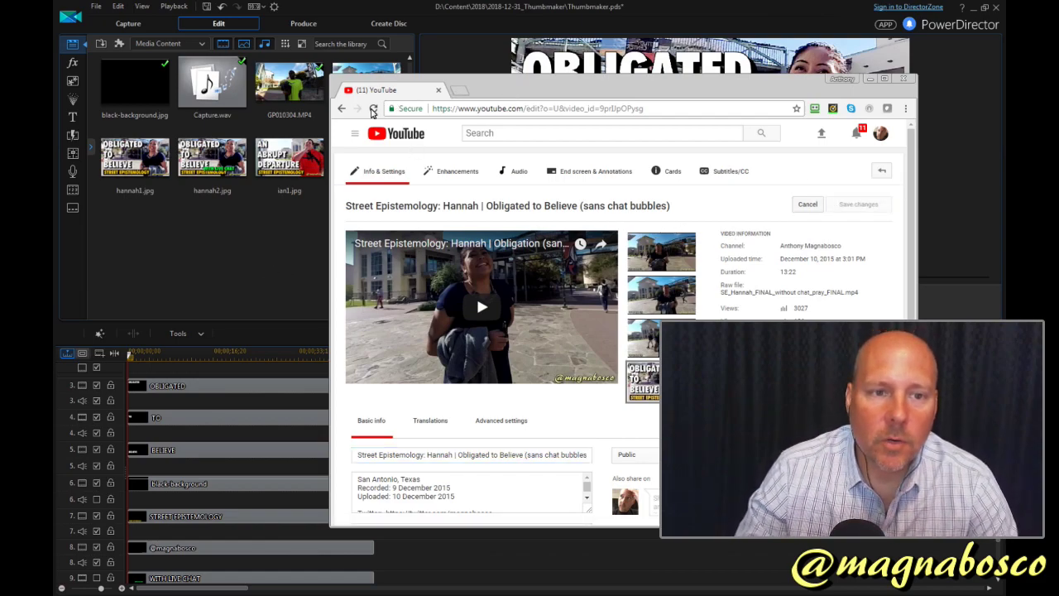
Step: Switch back to PowerDirector and compress the timeline scale, bringing the upper tracks into view
left_click(254, 247)
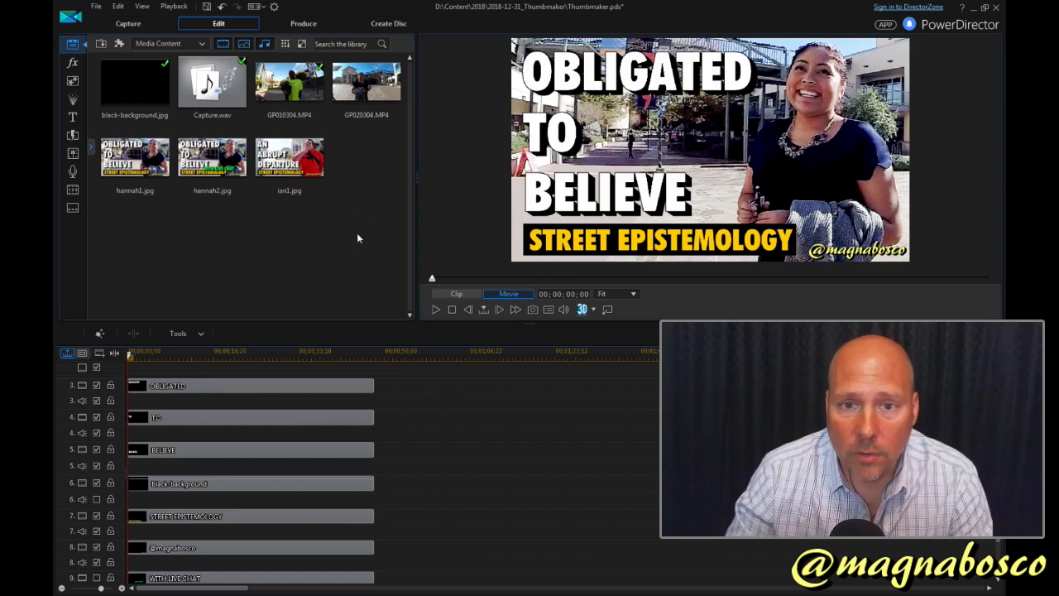
left_click_drag(393, 353, 326, 356)
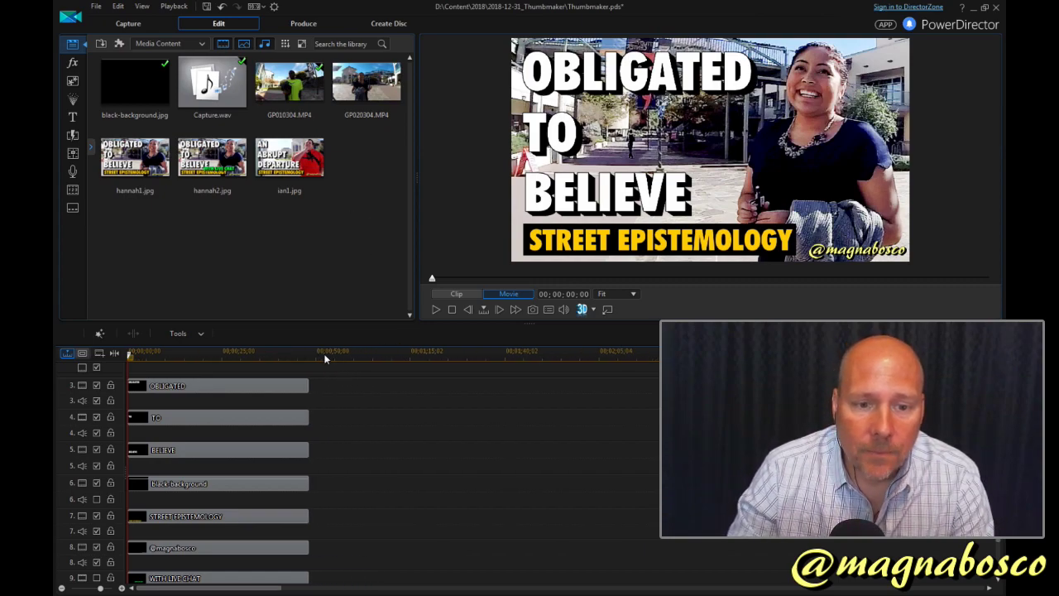
scroll(219, 471, "down", 1)
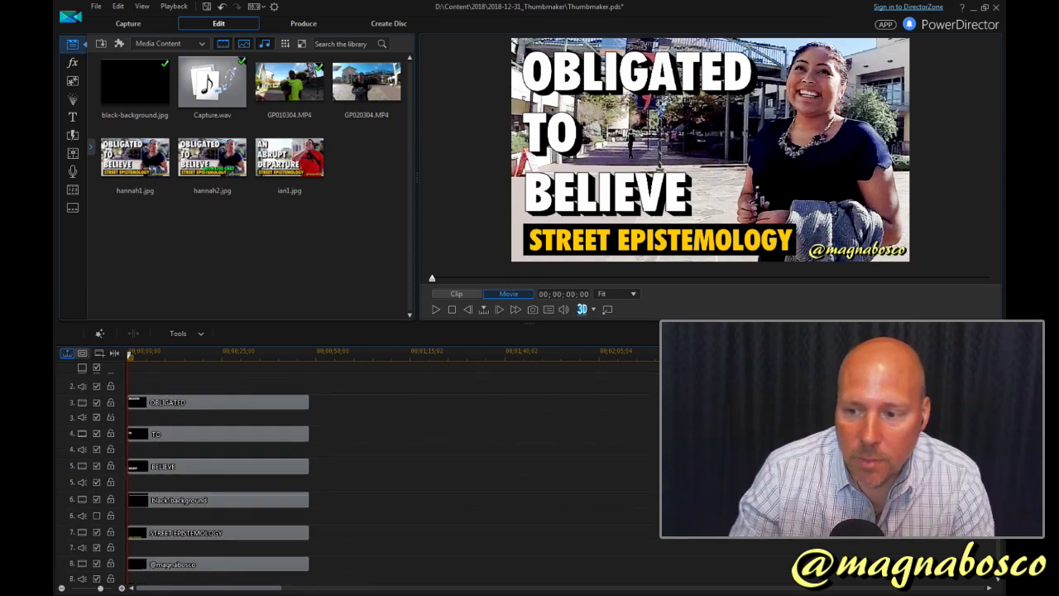